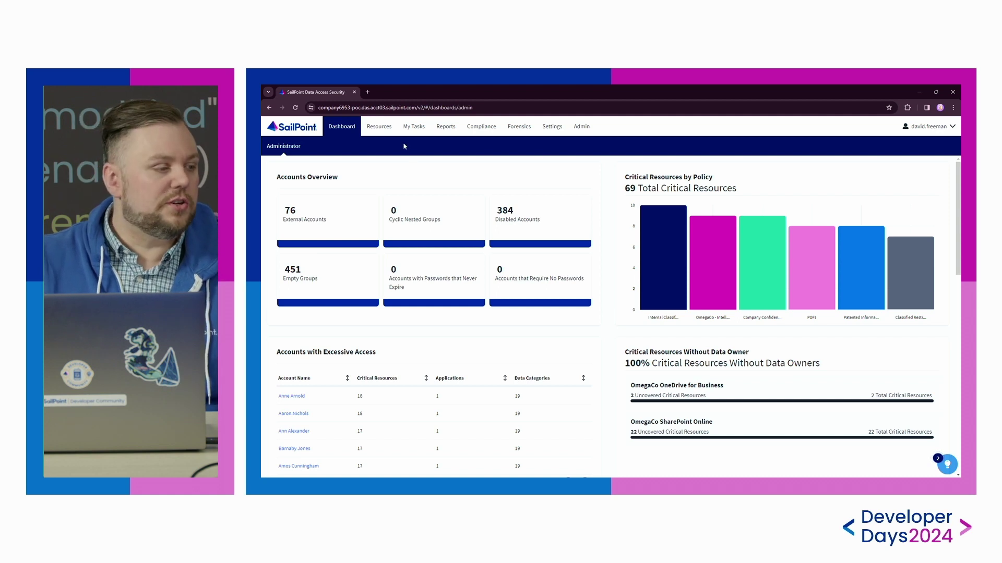
- Show the OmegaCo SharePoint Online Accounting site's permissions as a tree view
{"action": "left_click", "coordinate": [383, 129]}
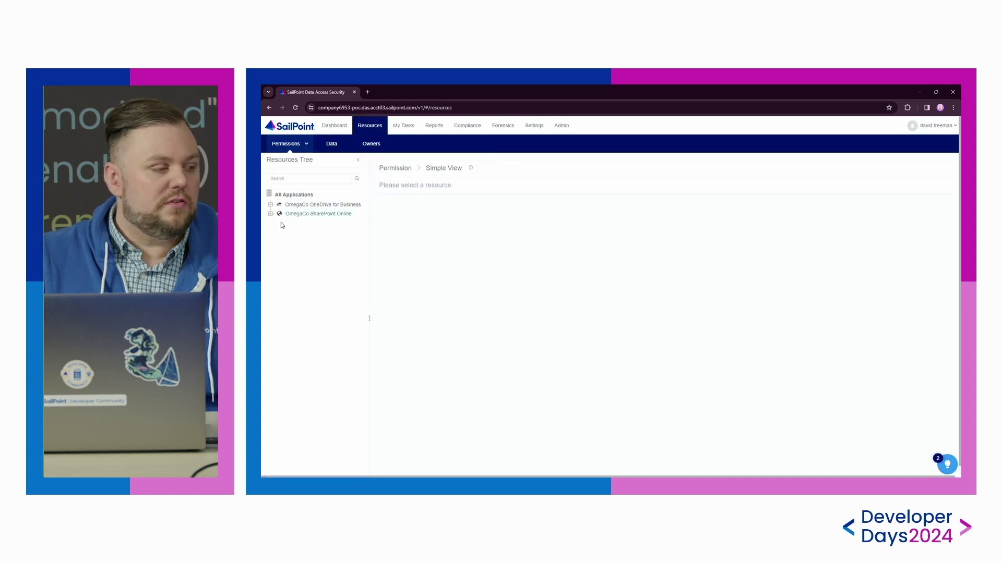
{"action": "left_click", "coordinate": [270, 213]}
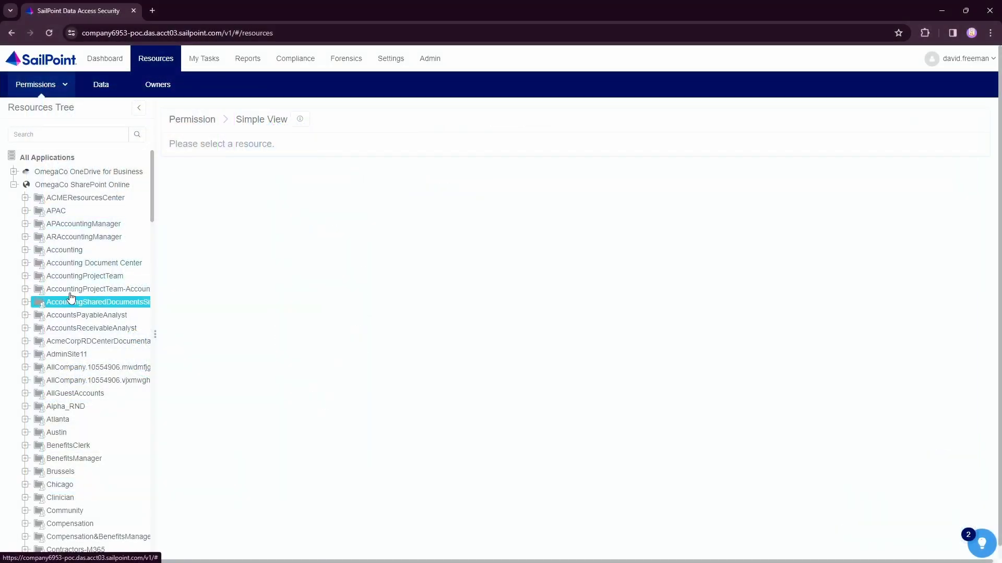
{"action": "left_click", "coordinate": [76, 252]}
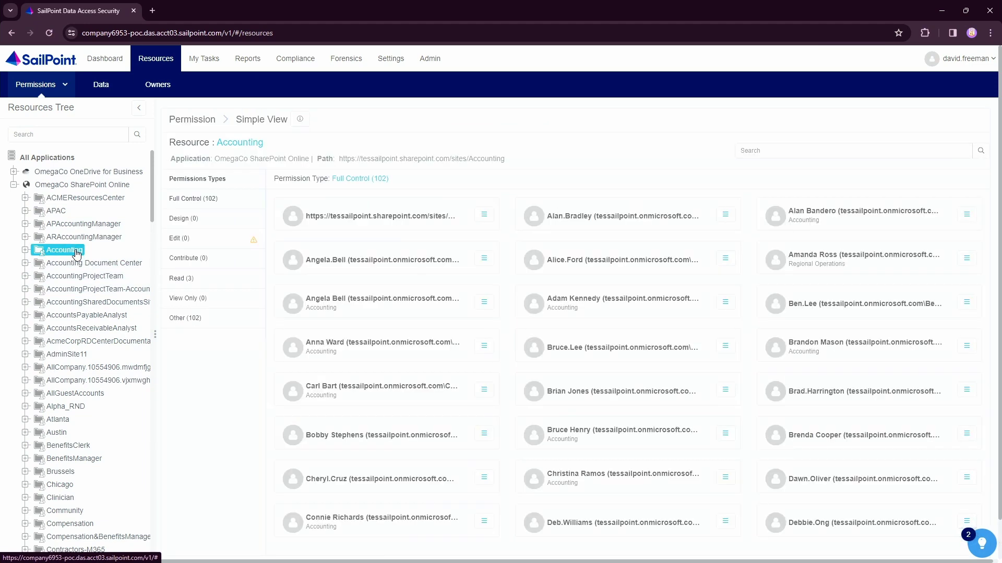
{"action": "left_click", "coordinate": [51, 89]}
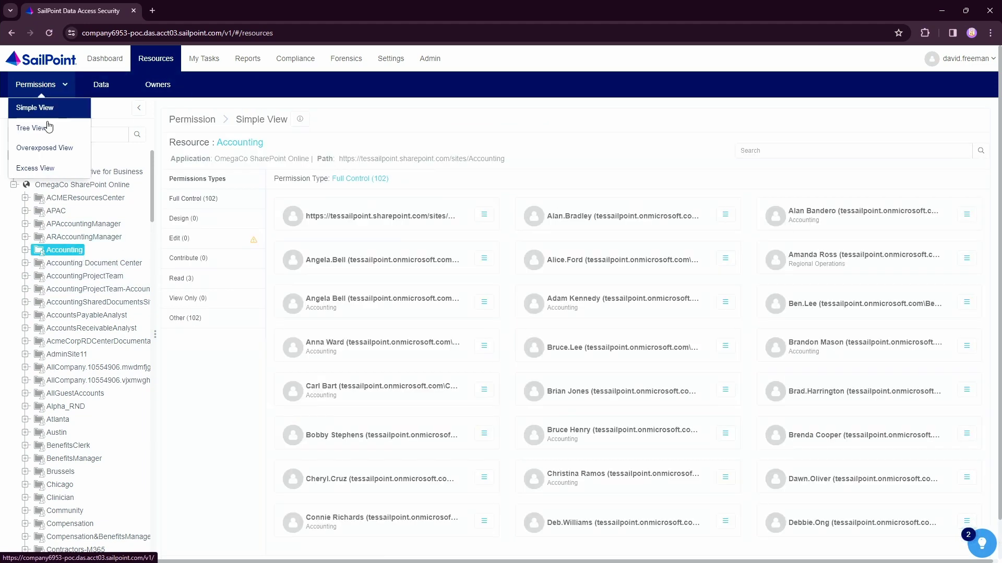
{"action": "left_click", "coordinate": [32, 128]}
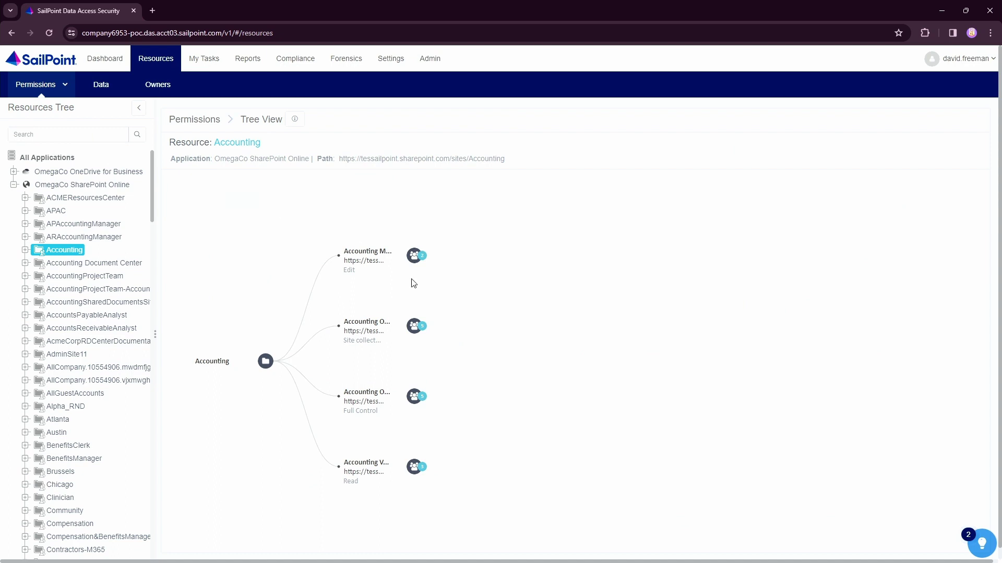
- Expand the Accounting site-collection groups to show their member users
{"action": "left_click", "coordinate": [415, 326]}
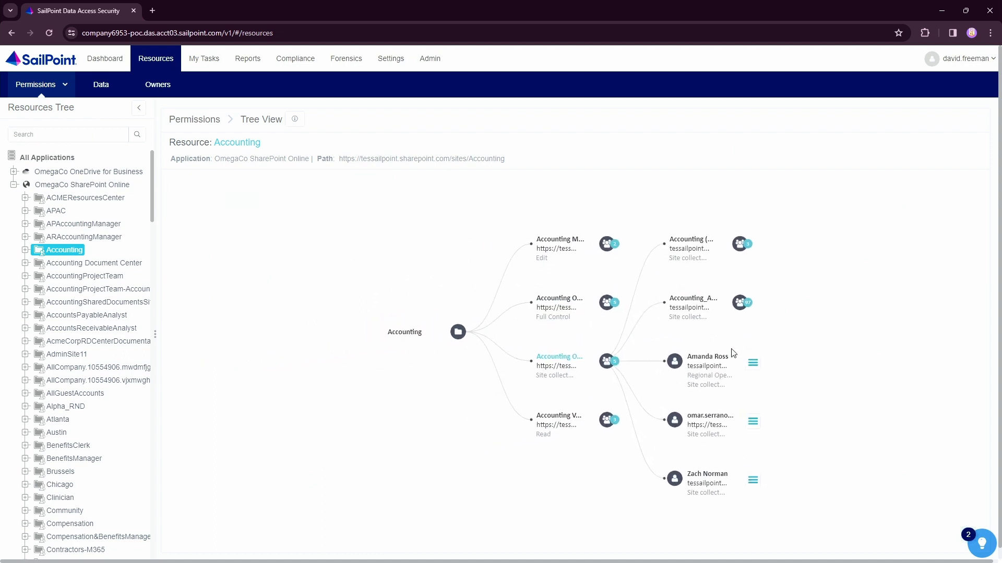
{"action": "left_click", "coordinate": [739, 302]}
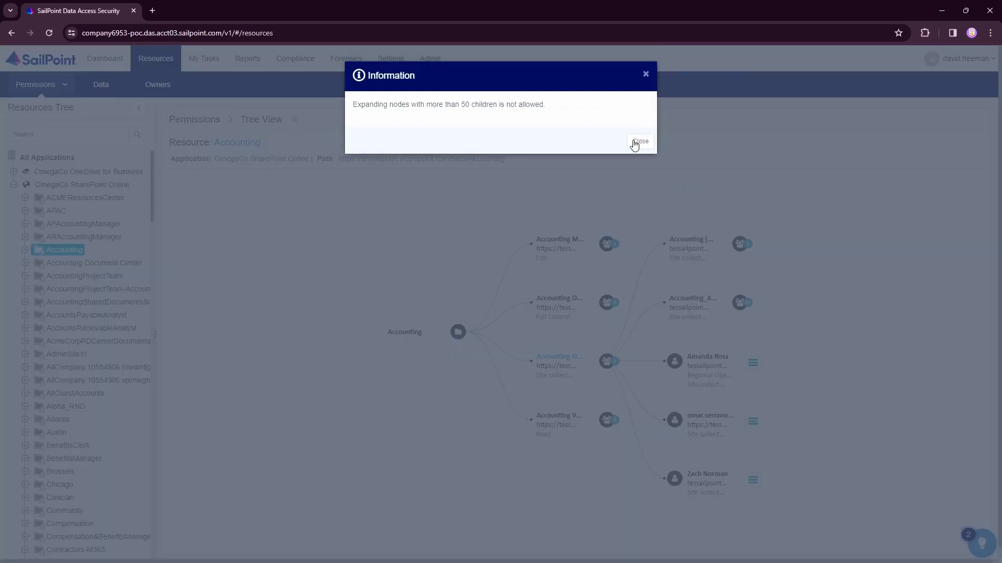
{"action": "left_click", "coordinate": [640, 141]}
{"action": "left_click", "coordinate": [739, 244]}
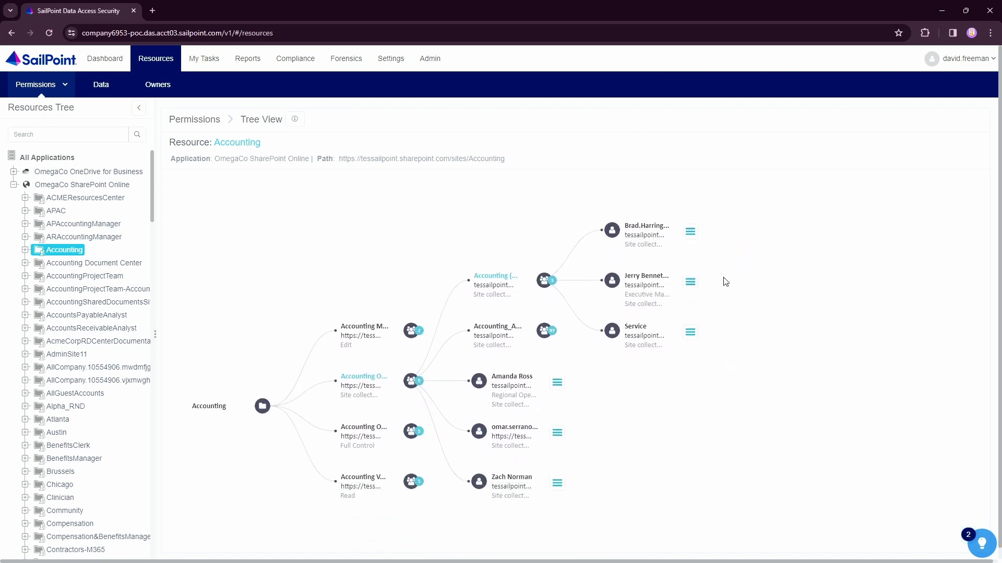
{"action": "left_click", "coordinate": [294, 61]}
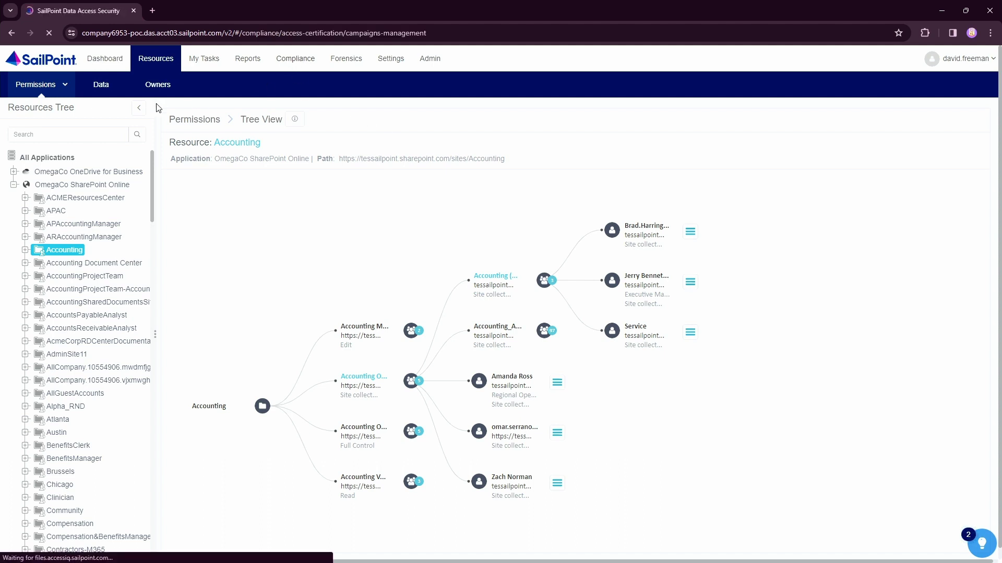
- Review Data Classification Policy Objects and Rules, finishing on the Policies list
{"action": "left_click", "coordinate": [146, 94]}
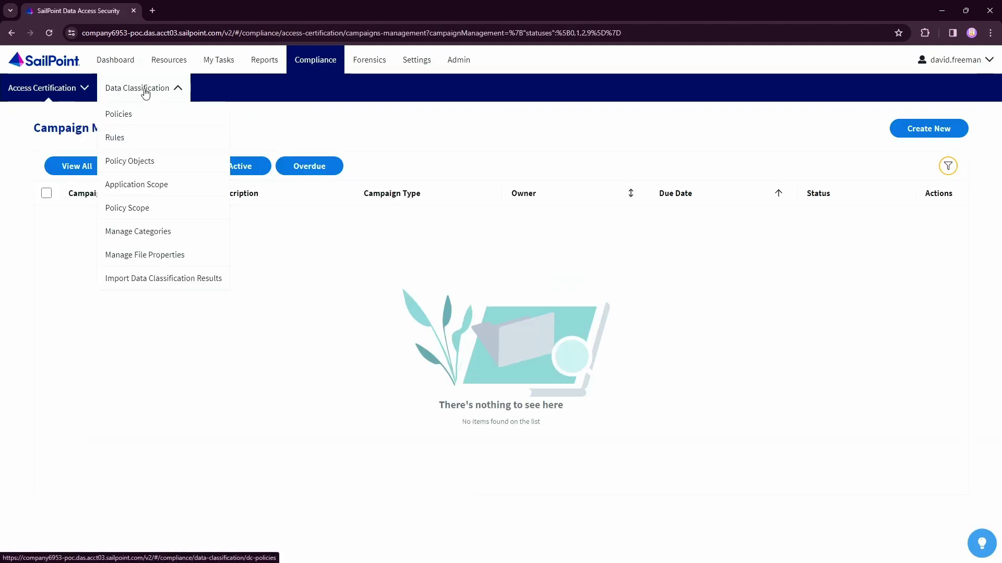
{"action": "left_click", "coordinate": [144, 165]}
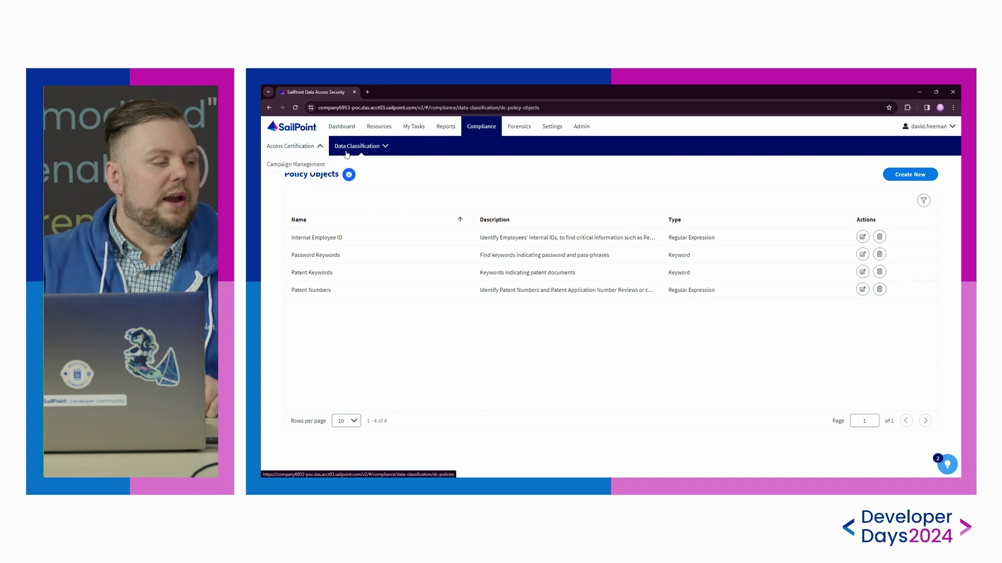
{"action": "mouse_move", "coordinate": [360, 147]}
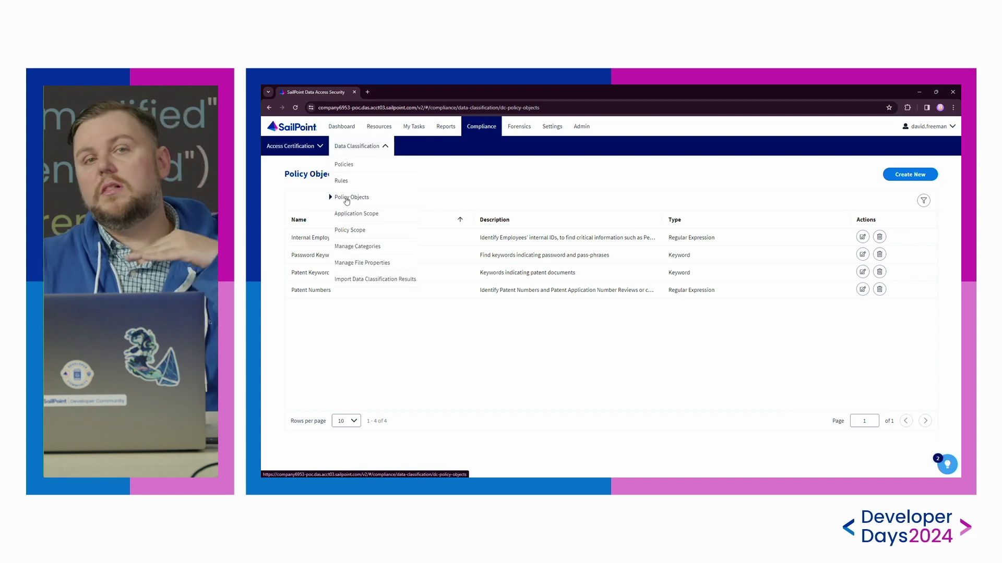
{"action": "left_click", "coordinate": [356, 183]}
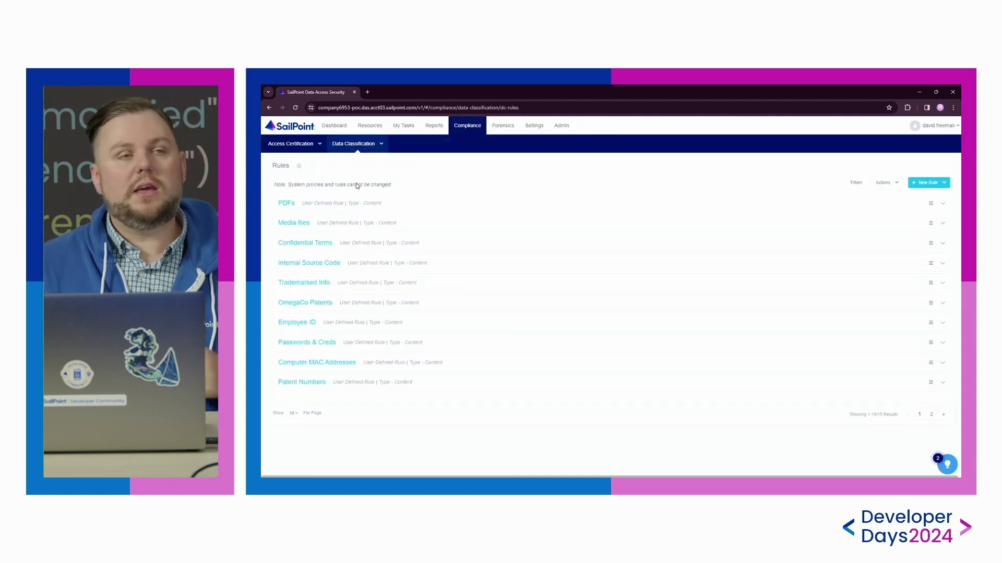
{"action": "left_click", "coordinate": [364, 146]}
{"action": "left_click", "coordinate": [360, 166]}
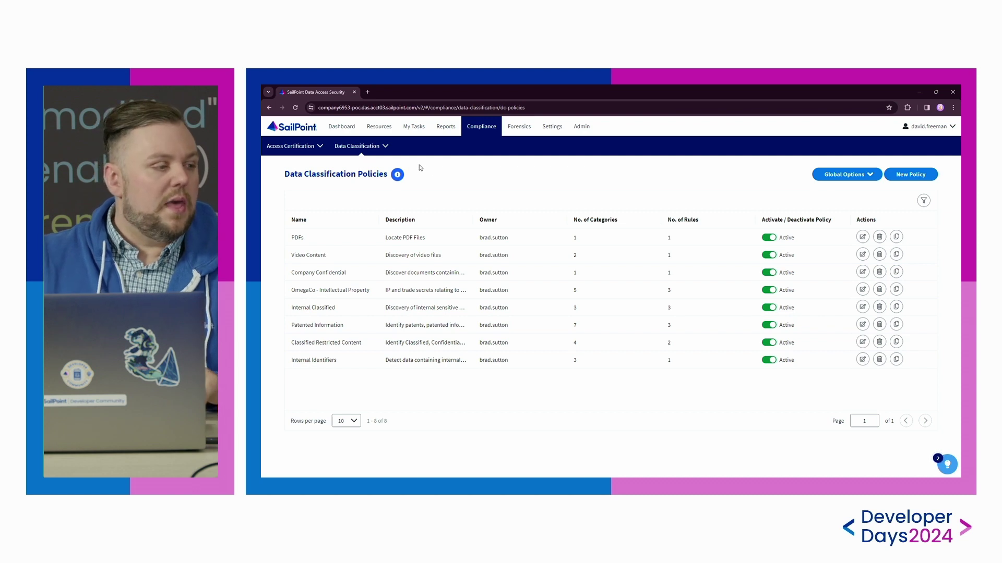
- Load company6953-poc.portal.identitynow.com in the browser
{"action": "left_click", "coordinate": [416, 108]}
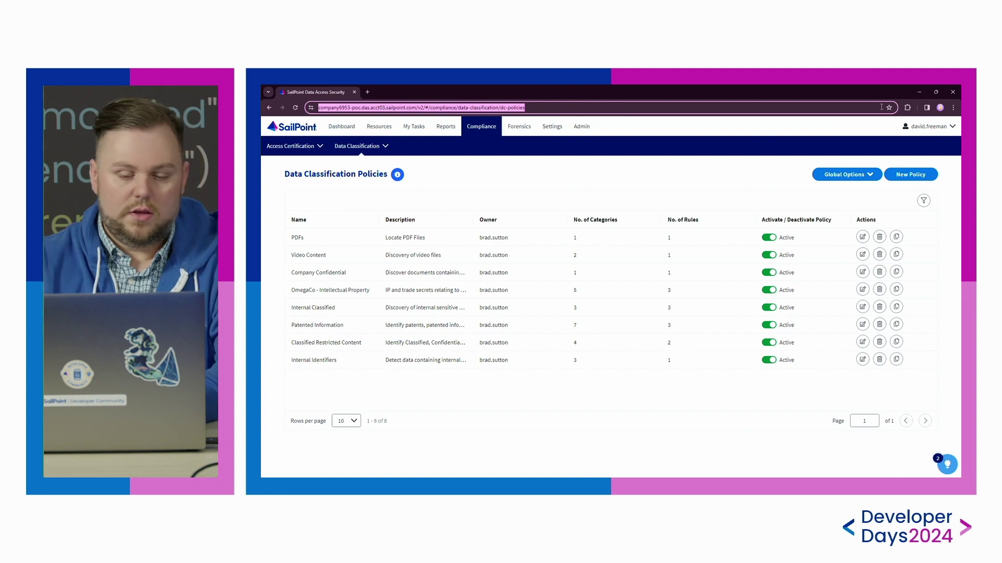
{"action": "type", "text": "company6953-poc.portal.identitynow.com"}
{"action": "key", "text": "Return"}
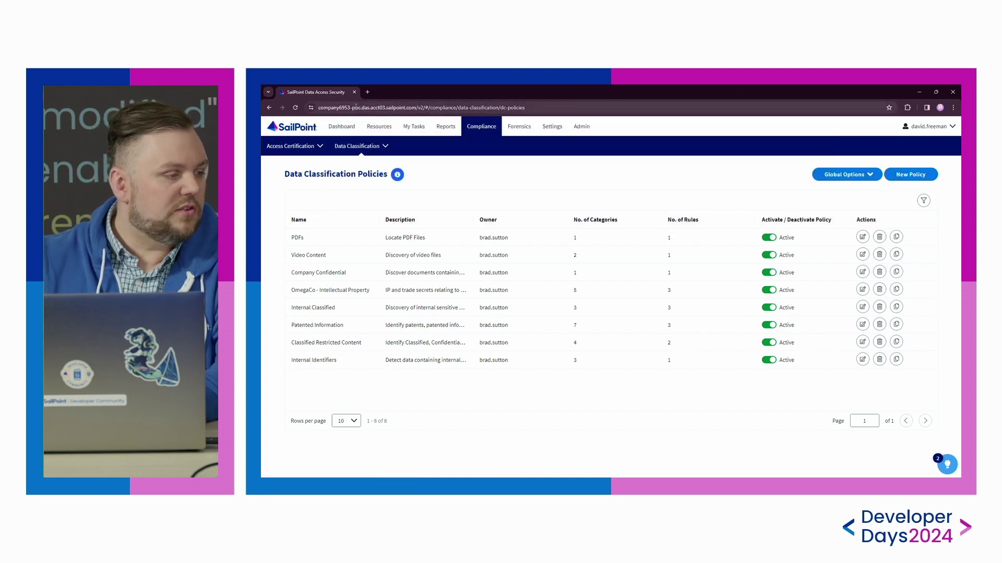
- Switch the address to the identitynow-demo.com tenant root to reach its home dashboard
{"action": "left_click_drag", "start_coordinate": [360, 107], "coordinate": [656, 101]}
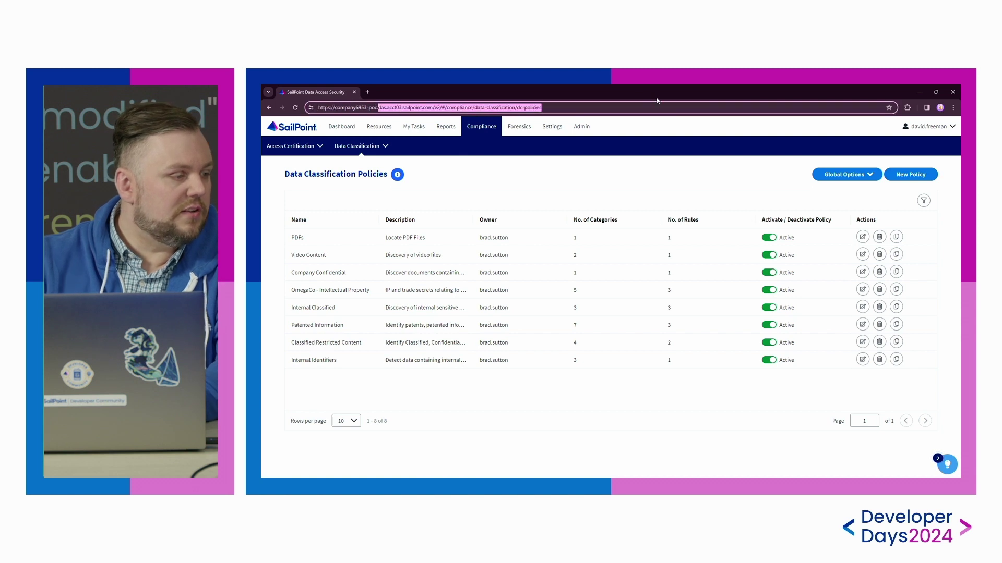
{"action": "type", "text": "."}
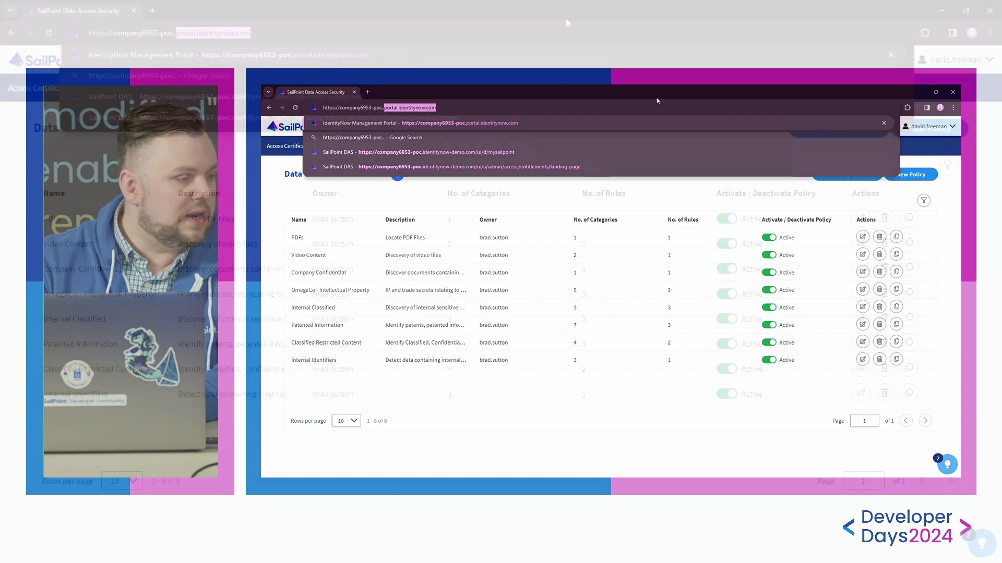
{"action": "type", "text": "i"}
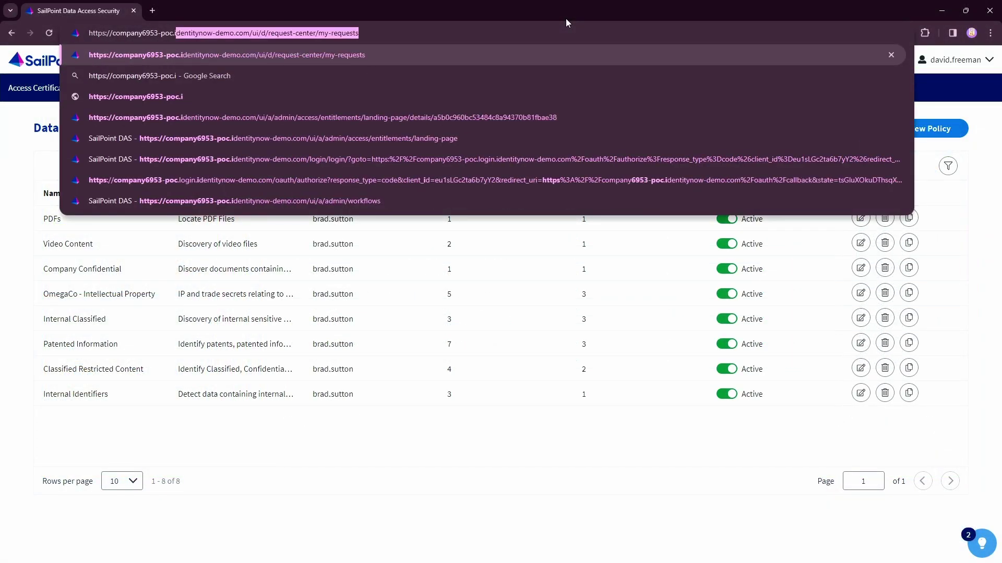
{"action": "type", "text": "d"}
{"action": "key", "text": "Down"}
{"action": "key", "text": "ctrl+shift+Left"}
{"action": "key", "text": "ctrl+shift+Left"}
{"action": "key", "text": "ctrl+shift+Left"}
{"action": "key", "text": "ctrl+shift+Left"}
{"action": "key", "text": "ctrl+shift+Left"}
{"action": "key", "text": "ctrl+shift+Left"}
{"action": "key", "text": "BackSpace"}
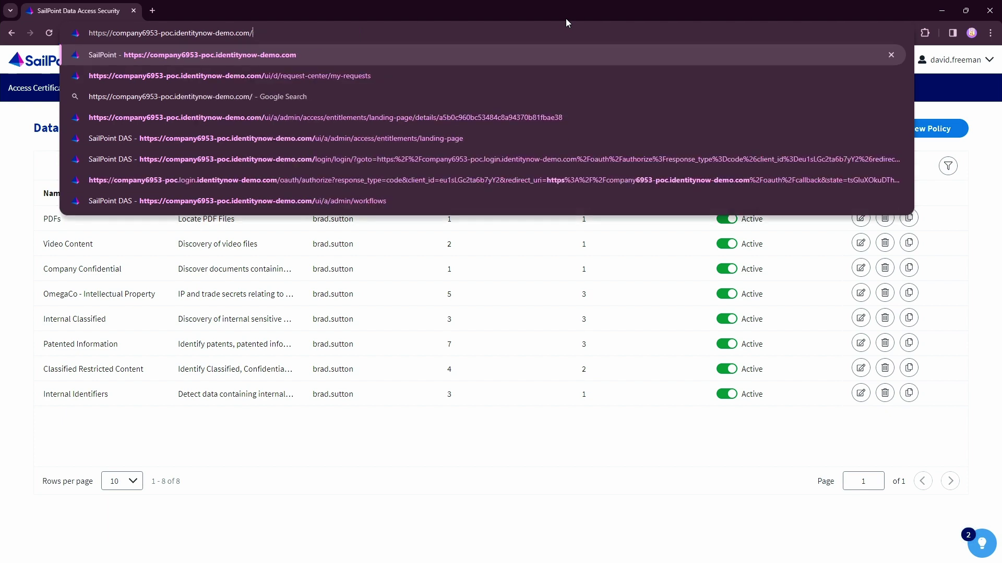
{"action": "key", "text": "Return"}
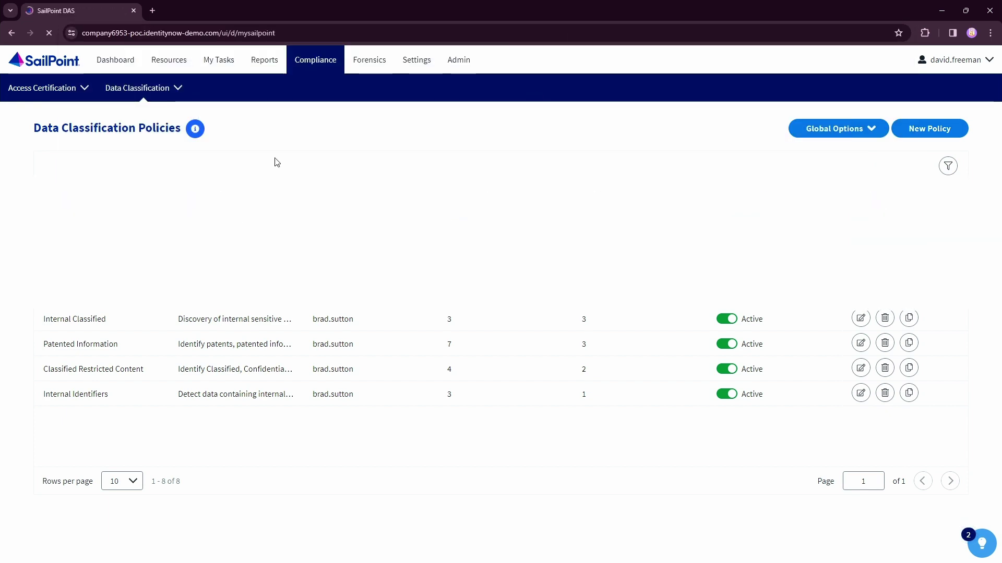
{"action": "left_click", "coordinate": [467, 75]}
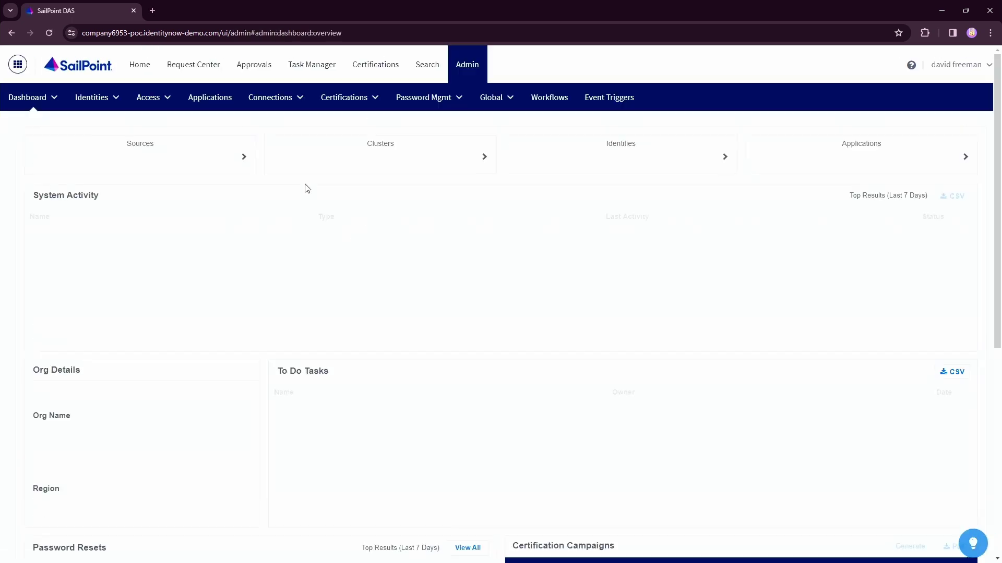
- Show all entitlements by clearing the old 'Glycine' search
{"action": "left_click", "coordinate": [163, 106]}
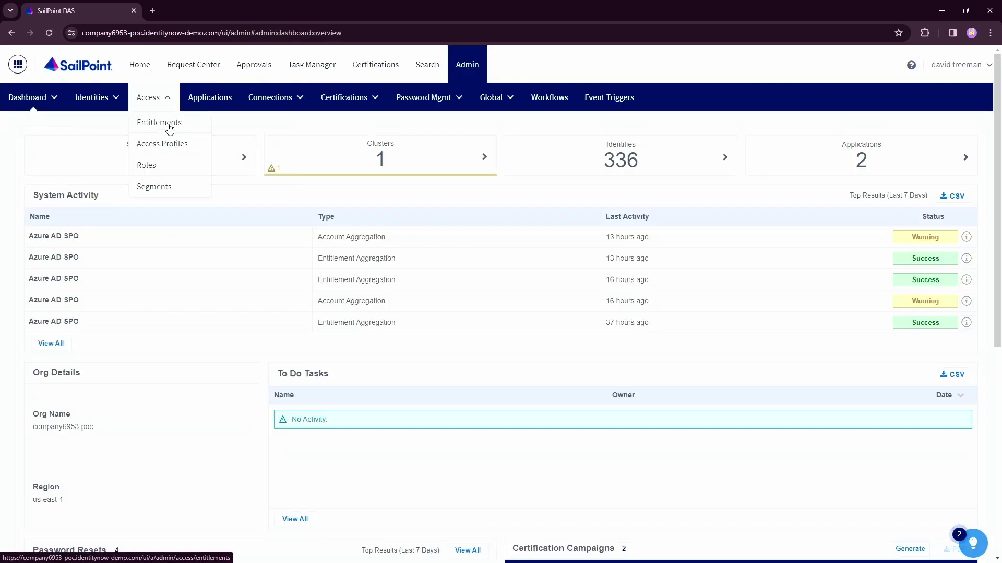
{"action": "left_click", "coordinate": [168, 123]}
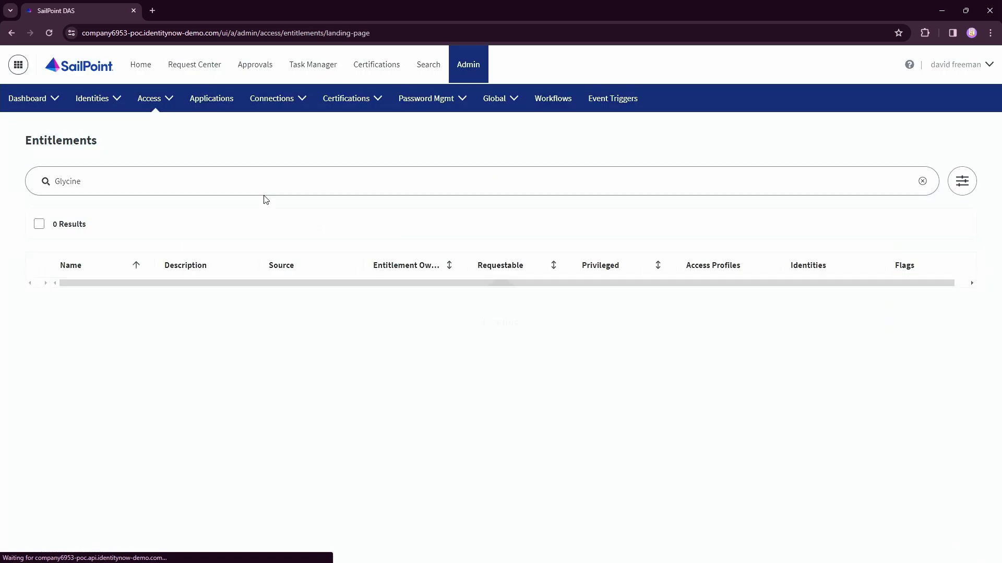
{"action": "left_click_drag", "start_coordinate": [110, 184], "coordinate": [1, 178]}
{"action": "key", "text": "BackSpace"}
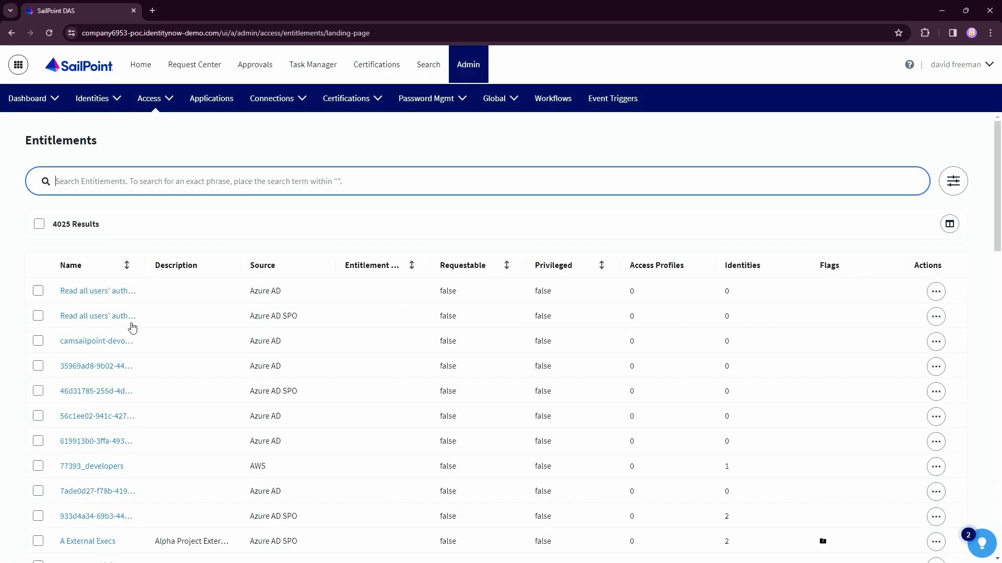
- Inspect entitlement details such as A External Execs, then dismiss the error
{"action": "scroll", "coordinate": [112, 313], "scroll_direction": "down", "scroll_amount": 2}
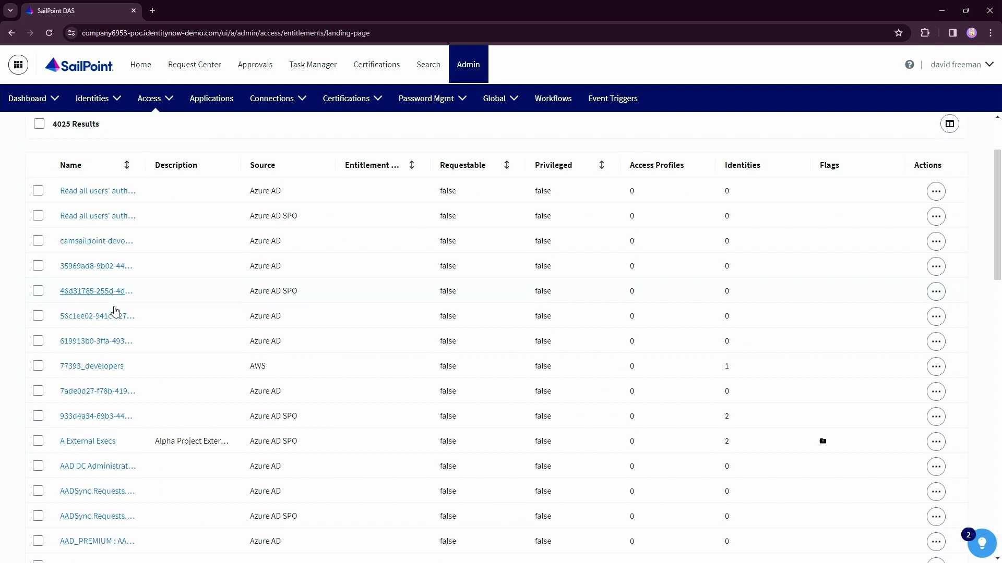
{"action": "left_click", "coordinate": [94, 386]}
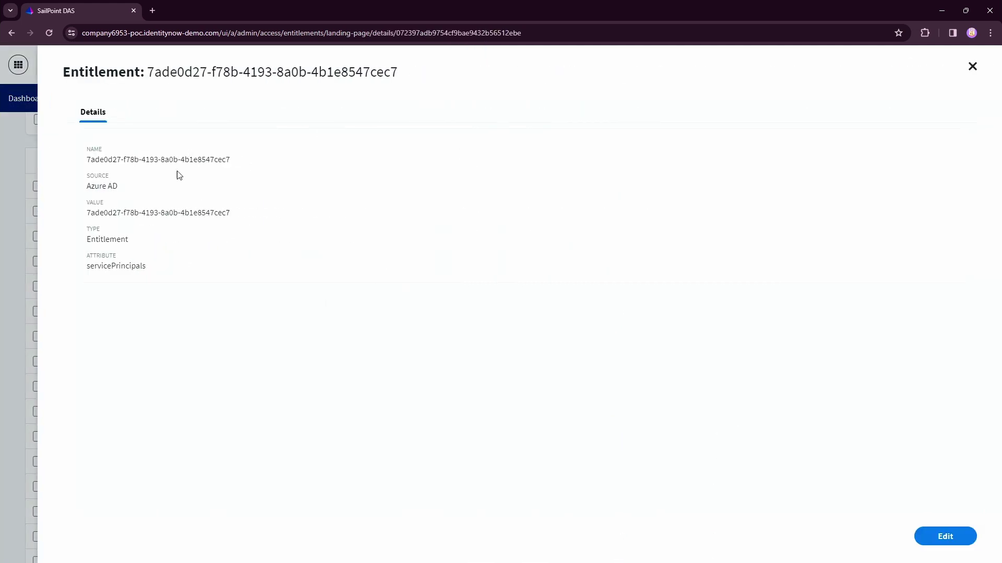
{"action": "left_click", "coordinate": [17, 263]}
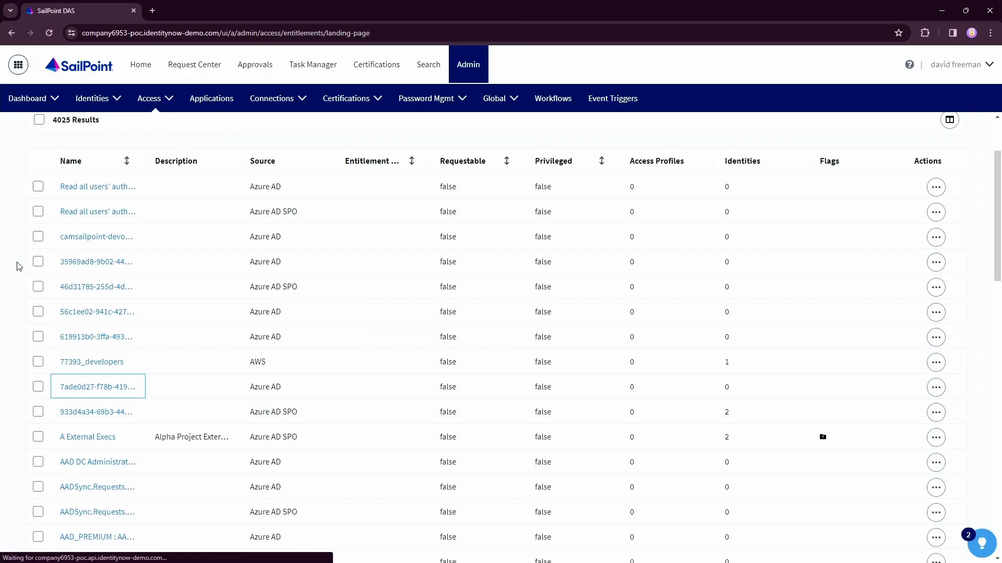
{"action": "left_click", "coordinate": [101, 442]}
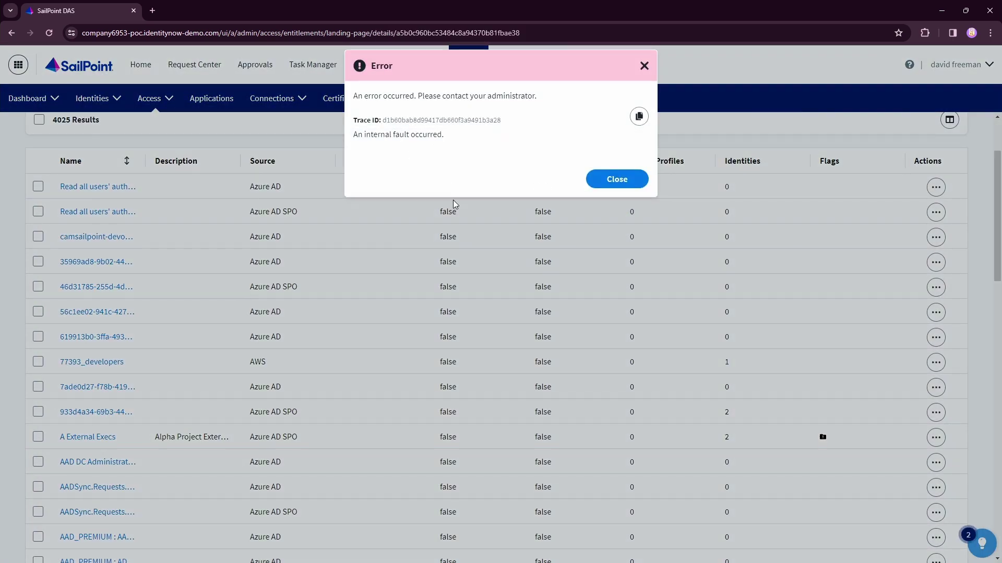
{"action": "left_click", "coordinate": [615, 180]}
{"action": "scroll", "coordinate": [146, 151], "scroll_direction": "up", "scroll_amount": 2}
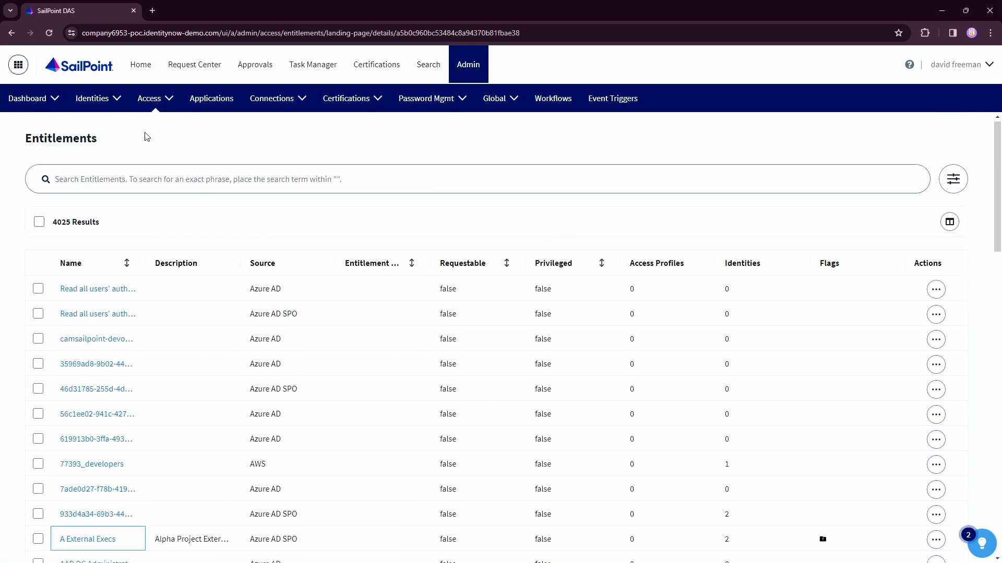
{"action": "left_click", "coordinate": [146, 181]}
- Search entitlements for 'alpha' and review Alpha R&D's Data Access classifications
{"action": "type", "text": "alpha"}
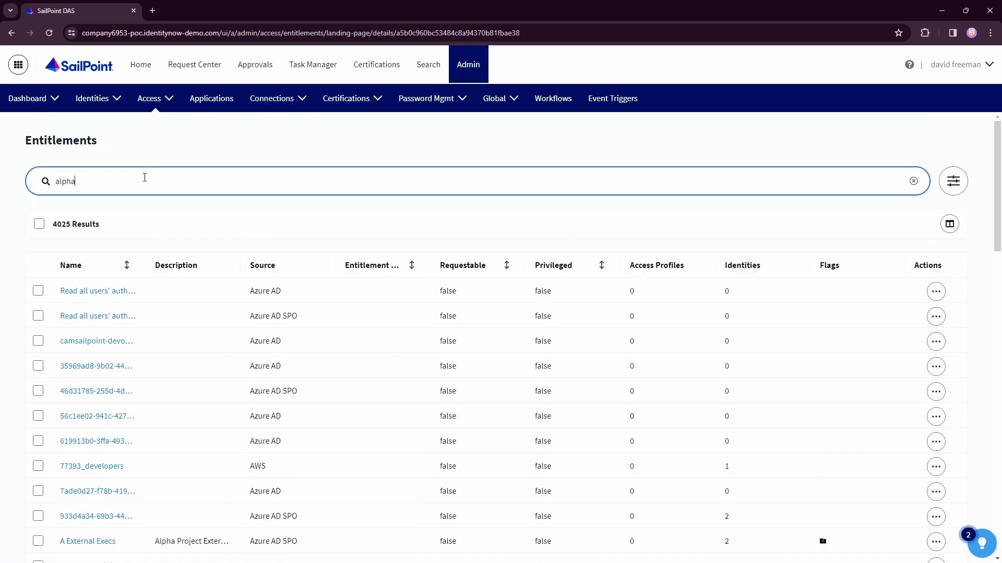
{"action": "key", "text": "Return"}
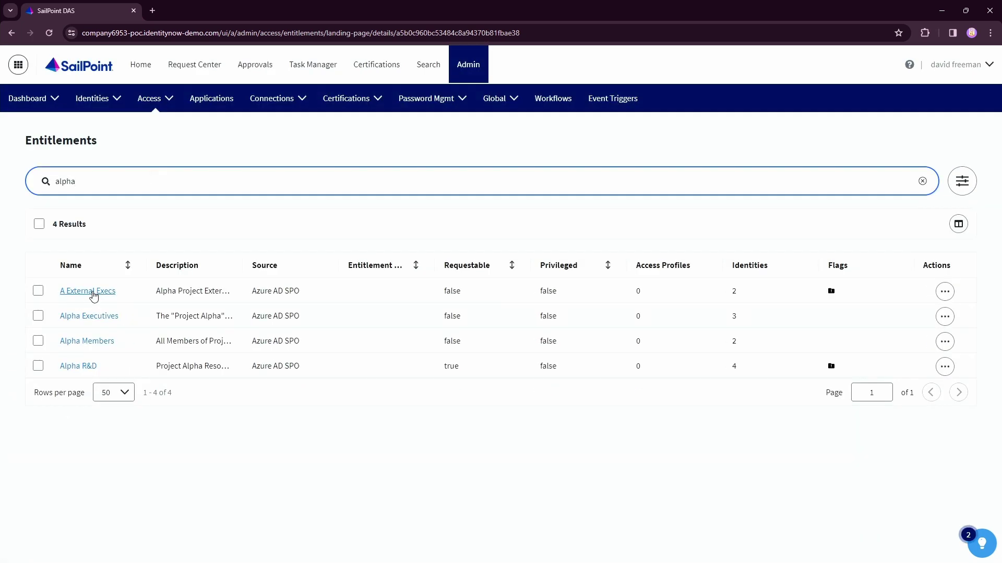
{"action": "left_click", "coordinate": [81, 366]}
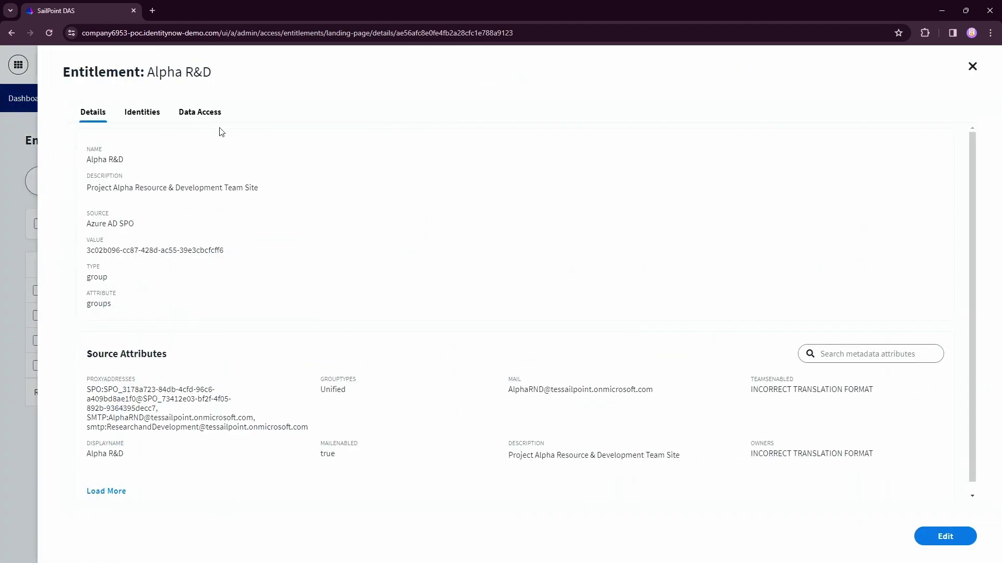
{"action": "left_click", "coordinate": [203, 113]}
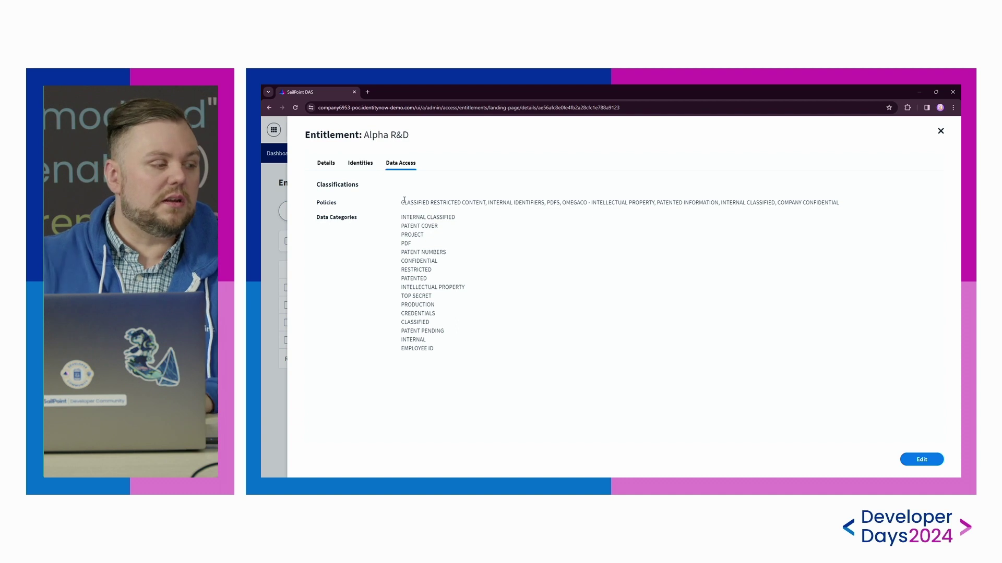
{"action": "left_click", "coordinate": [265, 230]}
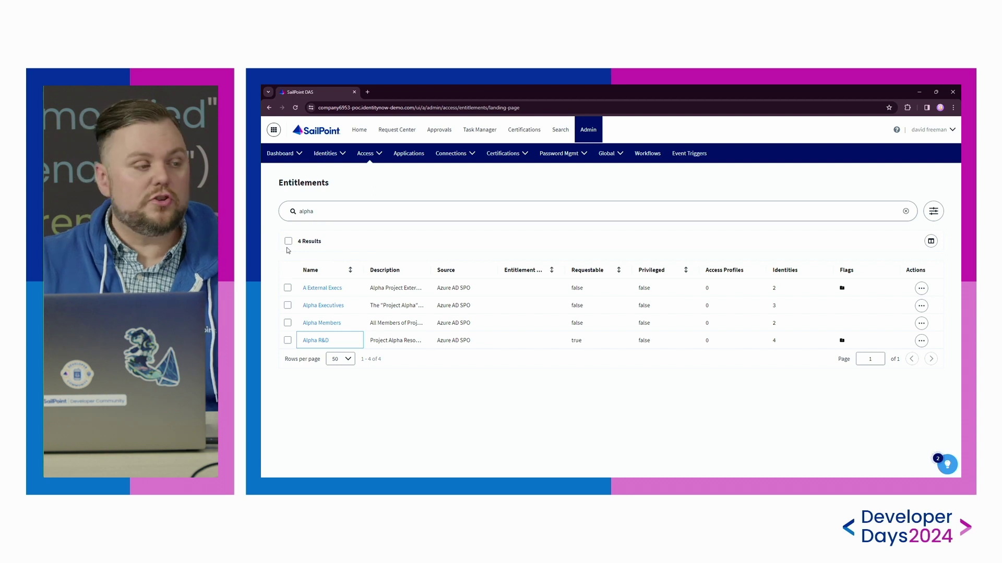
- Rerun the recent global search dataAccess.categories:"Internal"
{"action": "left_click", "coordinate": [558, 132]}
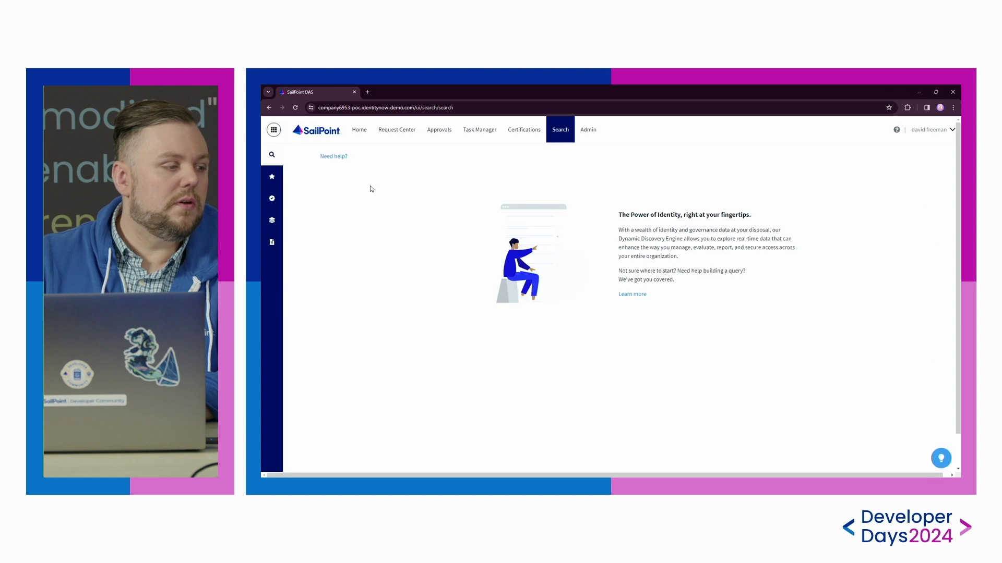
{"action": "left_click", "coordinate": [375, 168]}
{"action": "type", "text": "data"}
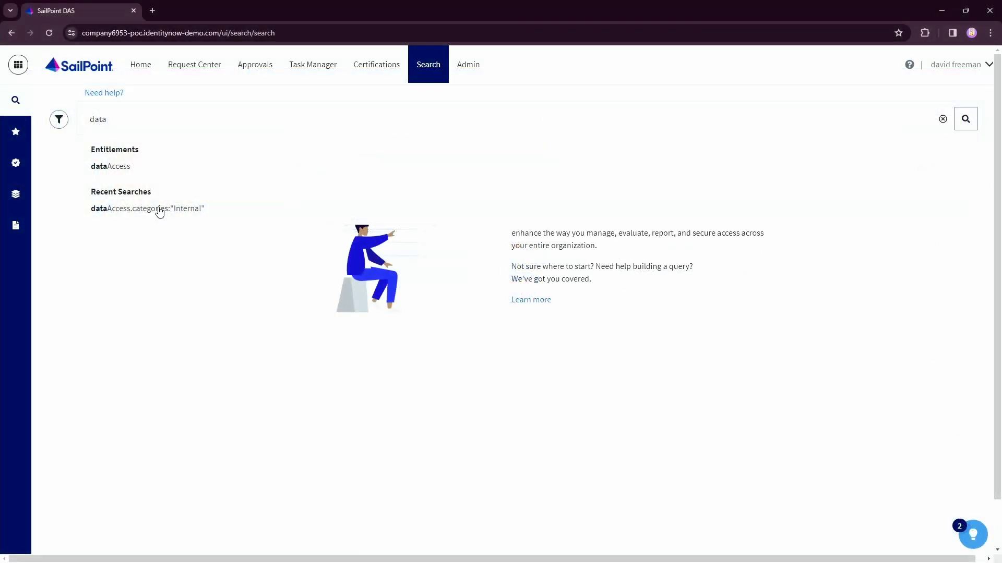
{"action": "left_click", "coordinate": [163, 210]}
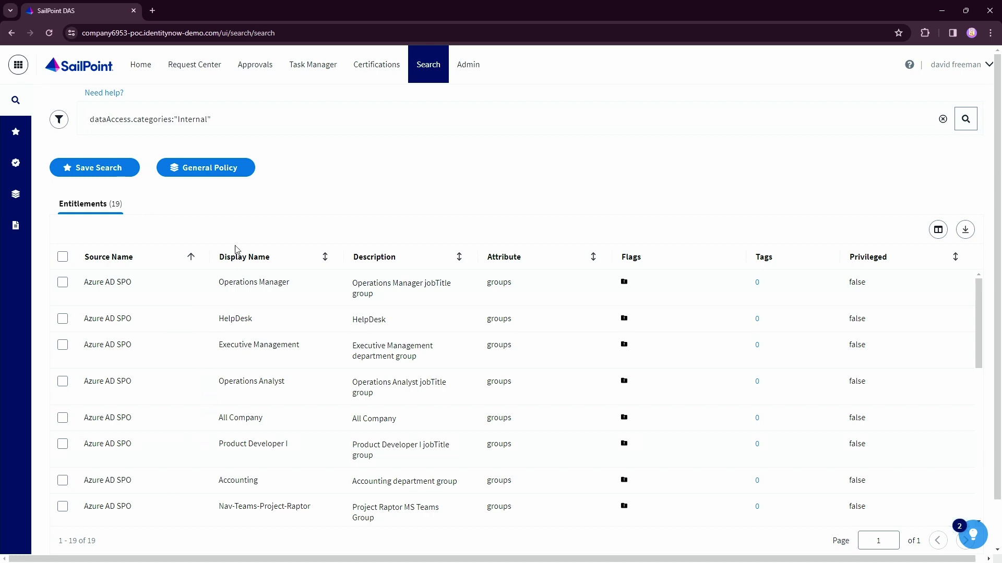
{"action": "left_click", "coordinate": [221, 114]}
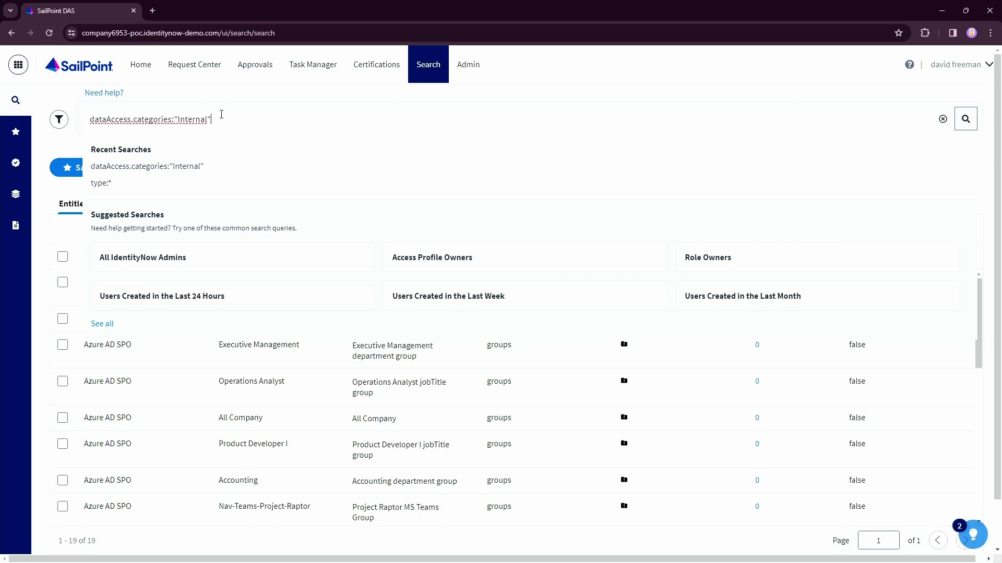
{"action": "key", "text": "ctrl+a"}
{"action": "type", "text": "@access"}
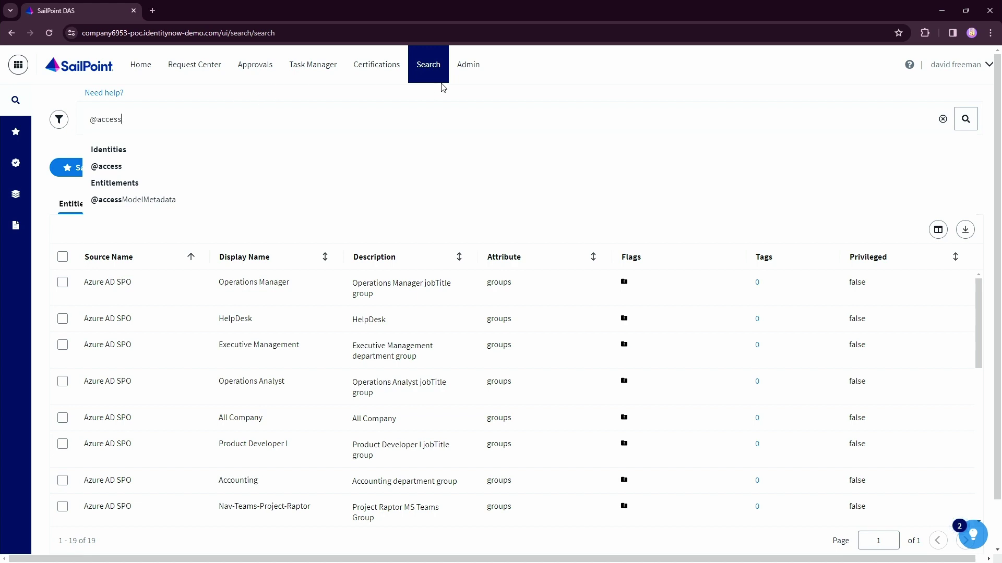
{"action": "left_click", "coordinate": [512, 85]}
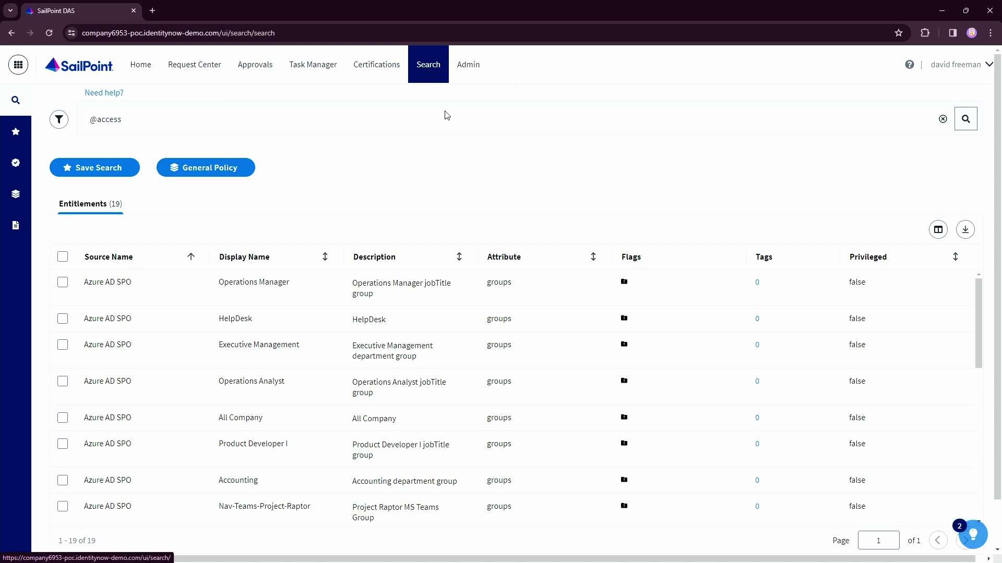
- Open Admin Event Triggers in both tenant windows, including company8795-poc
{"action": "left_click", "coordinate": [468, 76]}
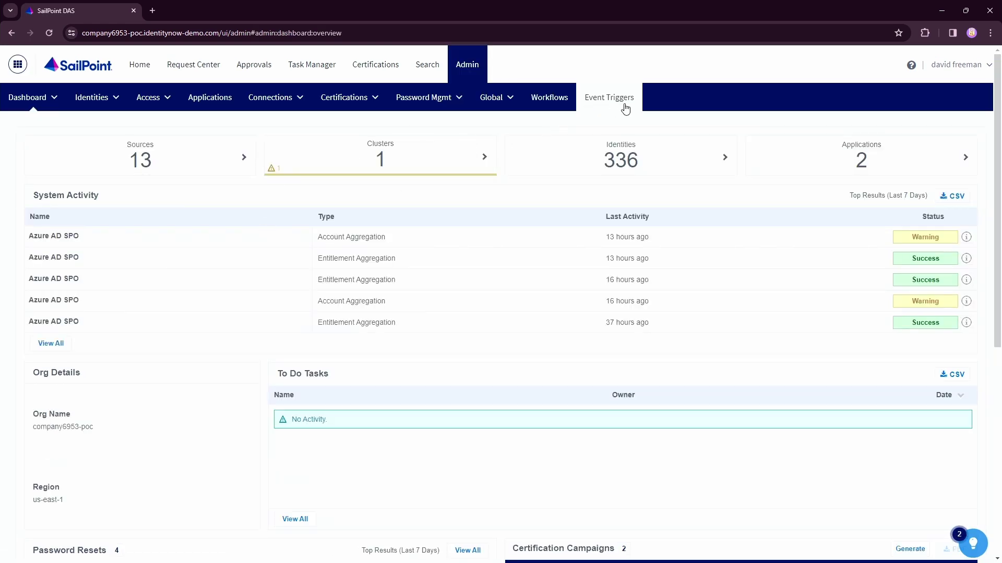
{"action": "left_click", "coordinate": [608, 98]}
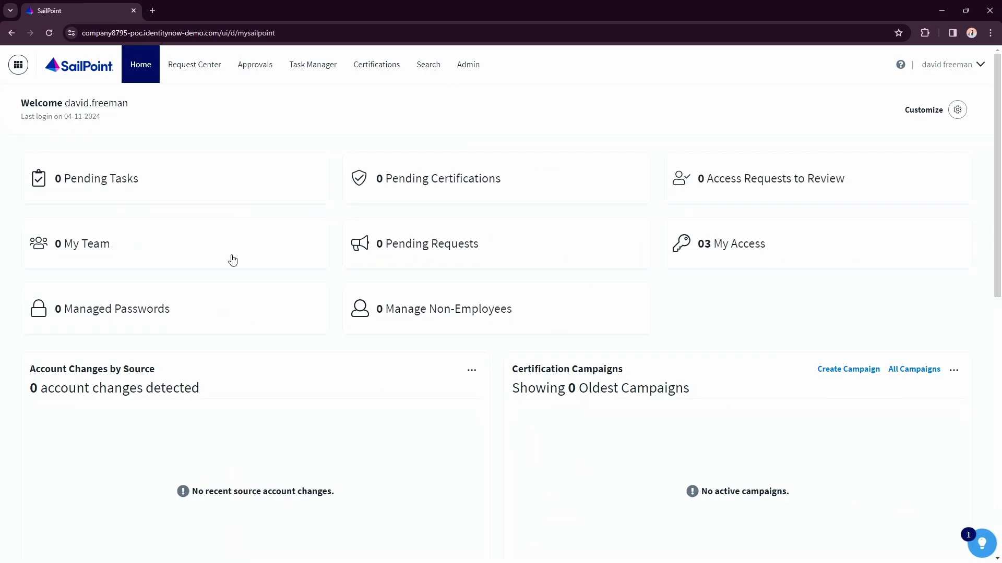
{"action": "left_click", "coordinate": [472, 65]}
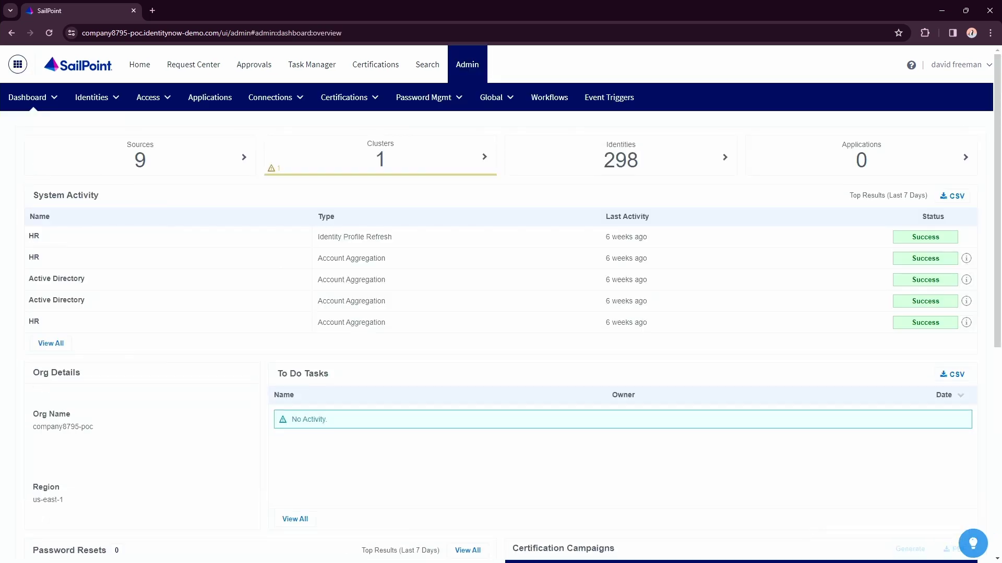
{"action": "key", "text": "alt+Tab"}
{"action": "key", "text": "super+shift+Right"}
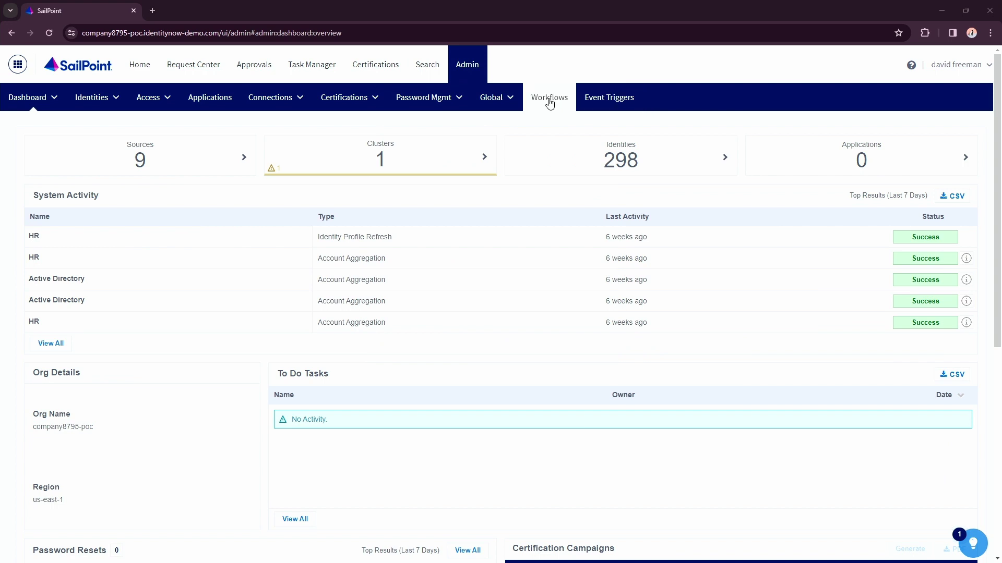
{"action": "left_click", "coordinate": [609, 98]}
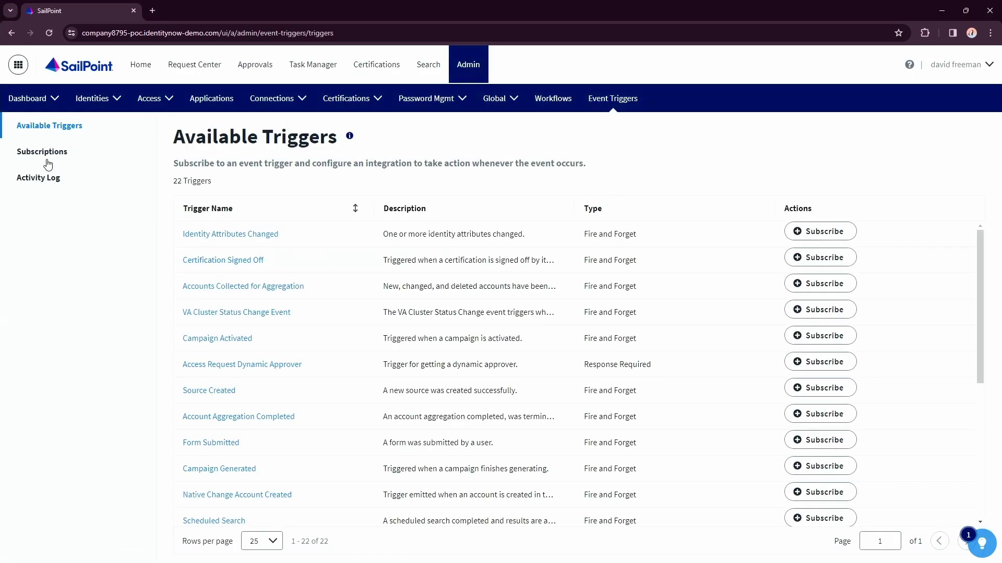
- Sort triggers by name and review Access Request Dynamic Approver's schemas
{"action": "left_click", "coordinate": [355, 208]}
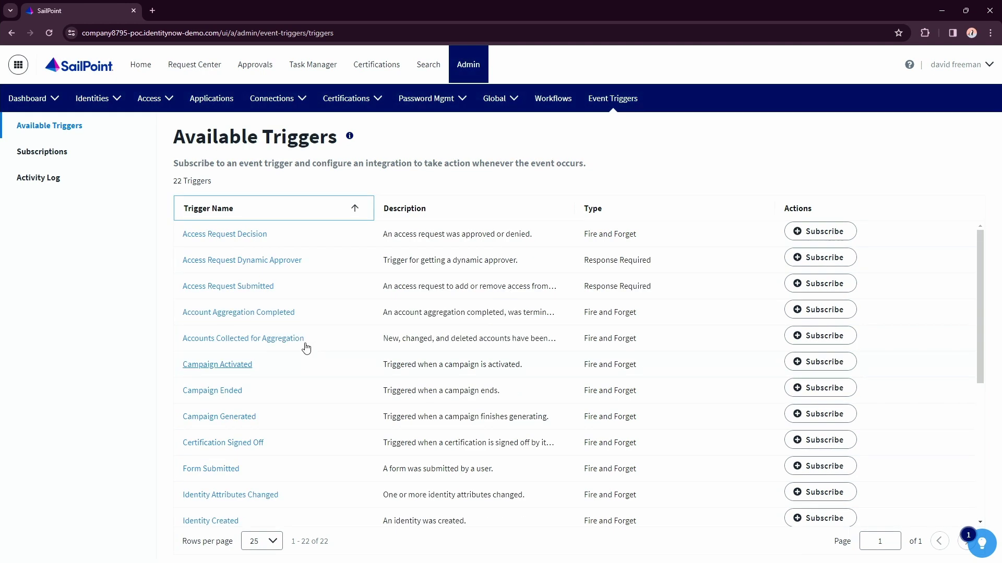
{"action": "left_click", "coordinate": [276, 261]}
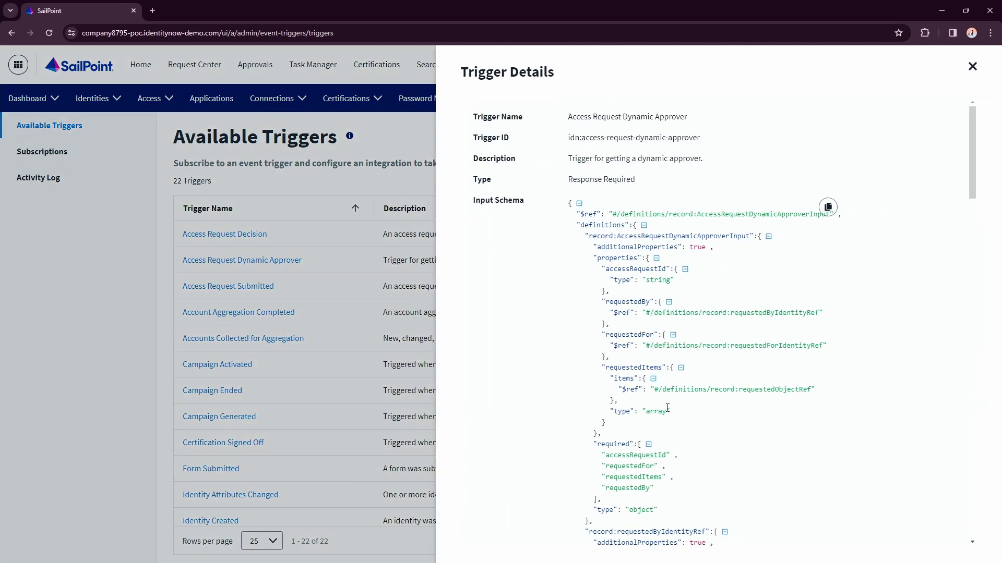
{"action": "scroll", "coordinate": [670, 432], "scroll_direction": "down", "scroll_amount": 15}
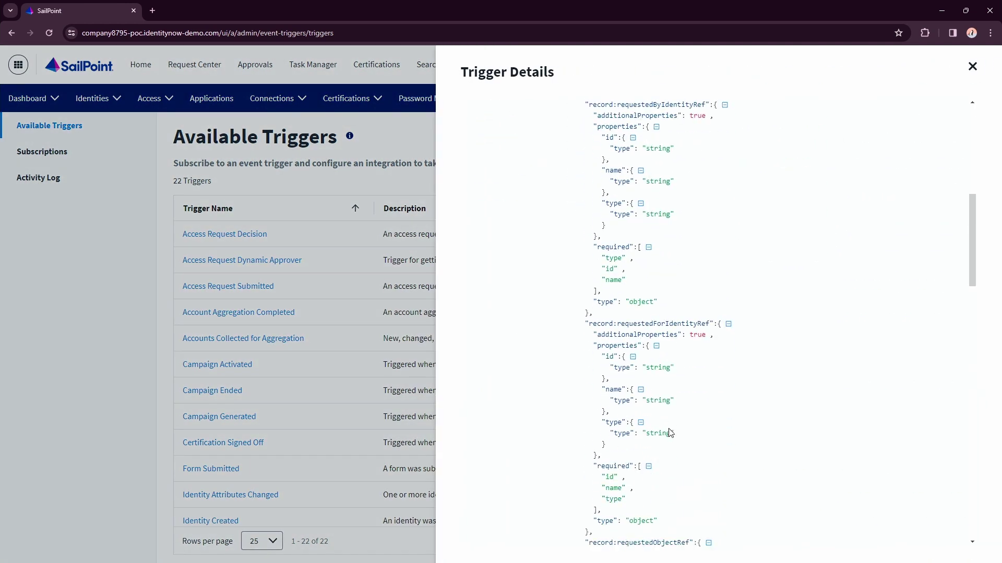
{"action": "scroll", "coordinate": [669, 431], "scroll_direction": "down", "scroll_amount": 8}
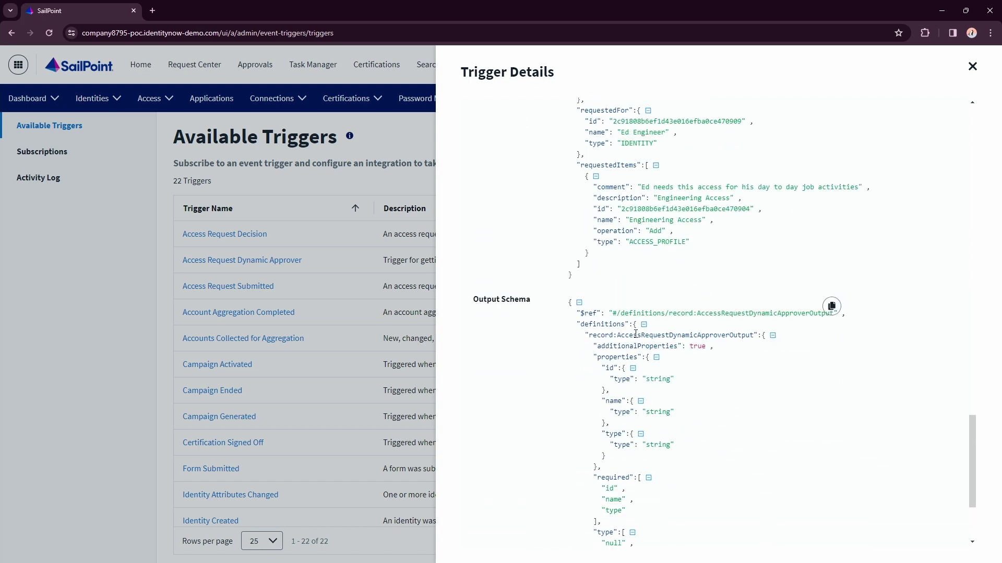
{"action": "left_click", "coordinate": [81, 303]}
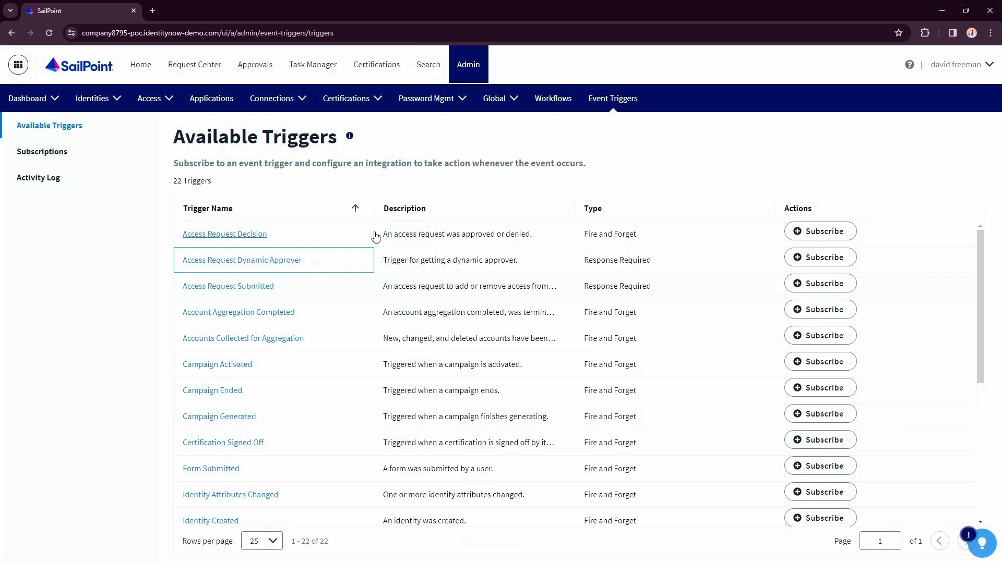
- Start an Access Request Dynamic Approver subscription named and described 'ARDA - External Workflow'
{"action": "left_click", "coordinate": [812, 258]}
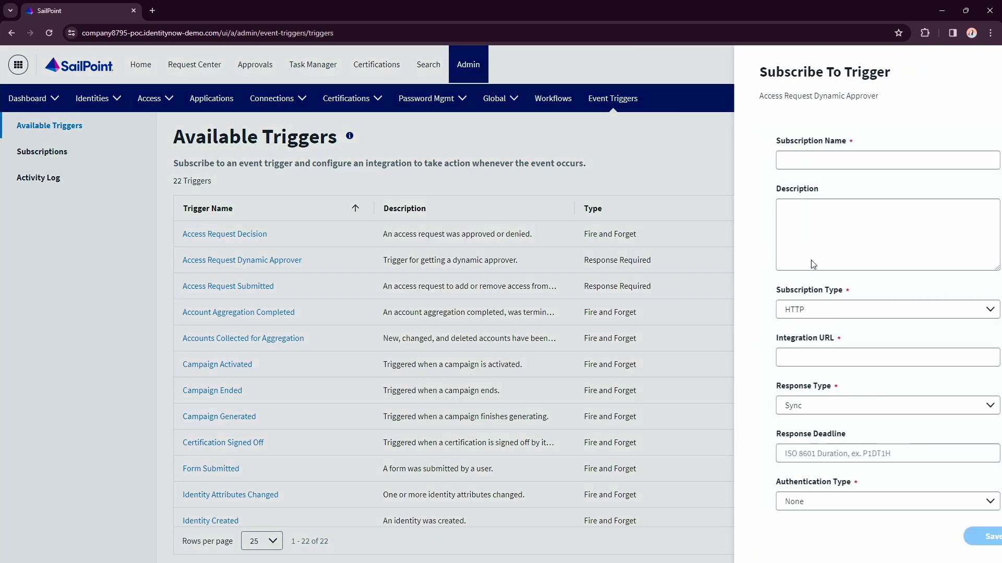
{"action": "left_click", "coordinate": [777, 159]}
{"action": "type", "text": "ARDA - External"}
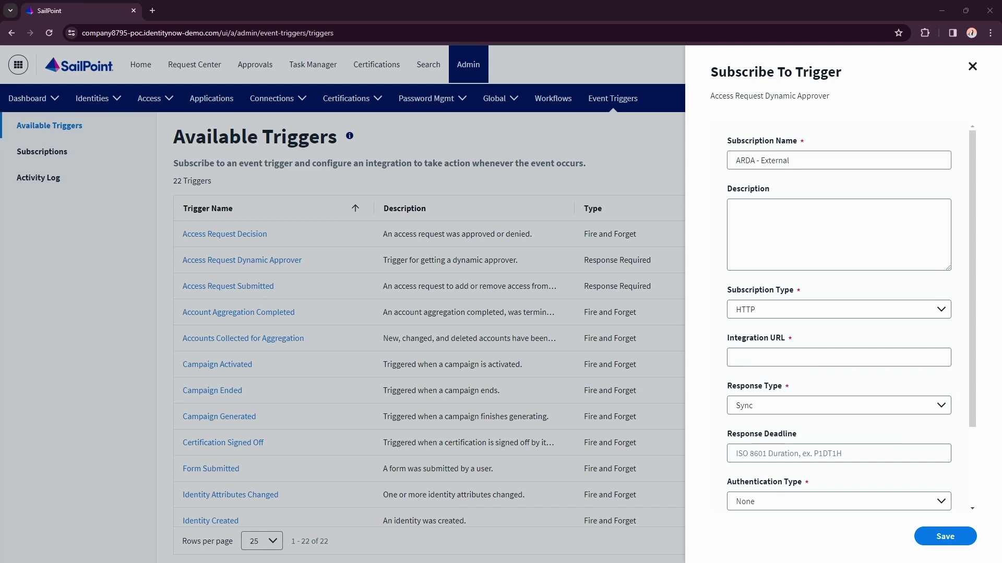
{"action": "left_click", "coordinate": [821, 162]}
{"action": "type", "text": "W"}
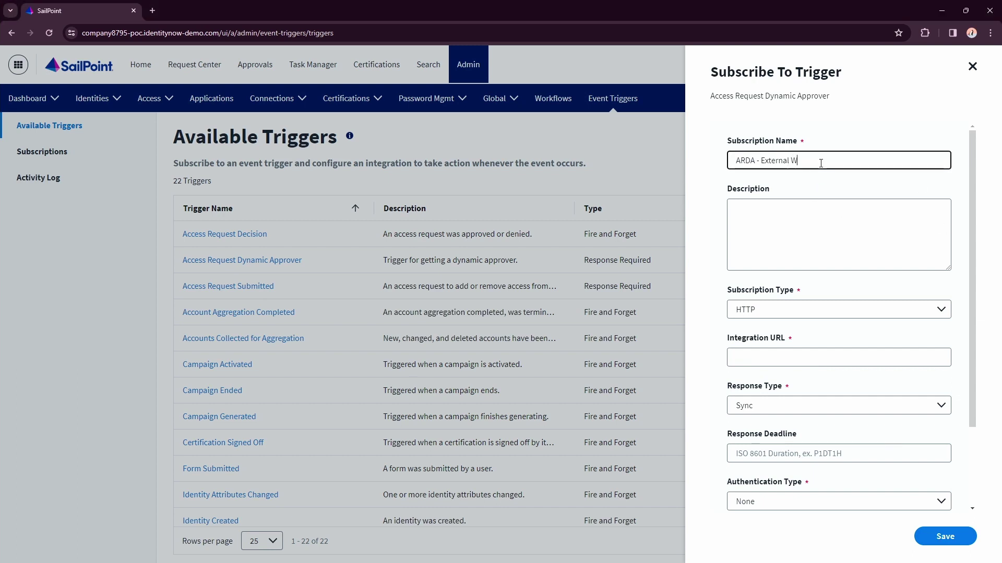
{"action": "type", "text": "orkflow"}
{"action": "left_click", "coordinate": [791, 250]}
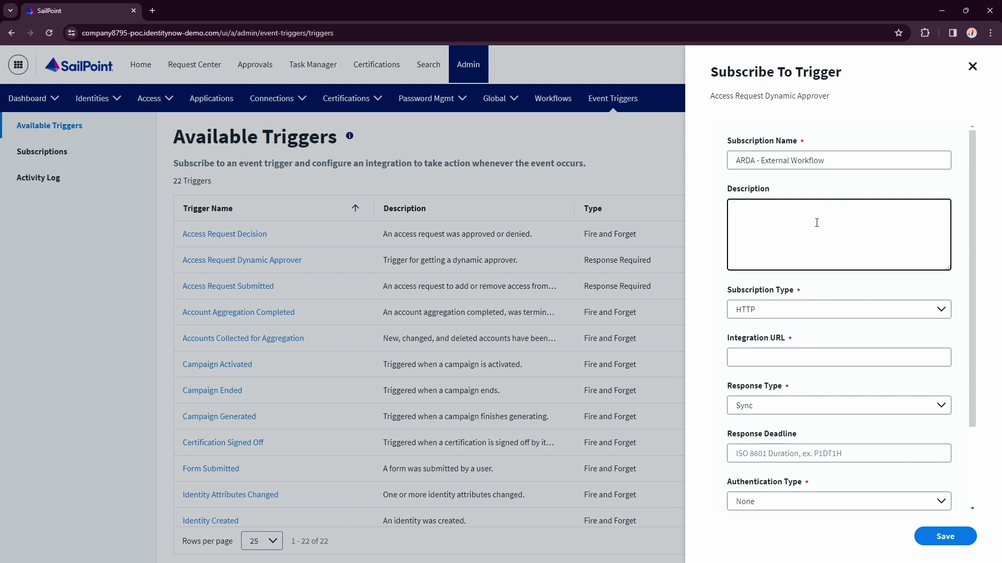
{"action": "left_click", "coordinate": [835, 162]}
{"action": "key", "text": "ctrl+a"}
{"action": "key", "text": "ctrl+c"}
{"action": "left_click", "coordinate": [788, 215]}
{"action": "key", "text": "ctrl+v"}
{"action": "left_click", "coordinate": [808, 356]}
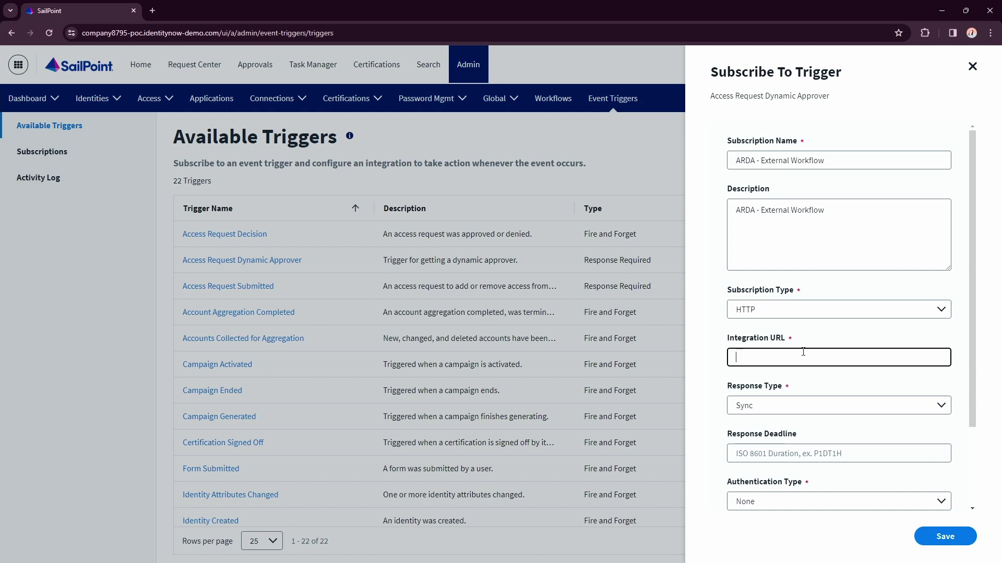
- Leave the subscription form, discarding its unsaved changes
{"action": "left_click", "coordinate": [126, 124]}
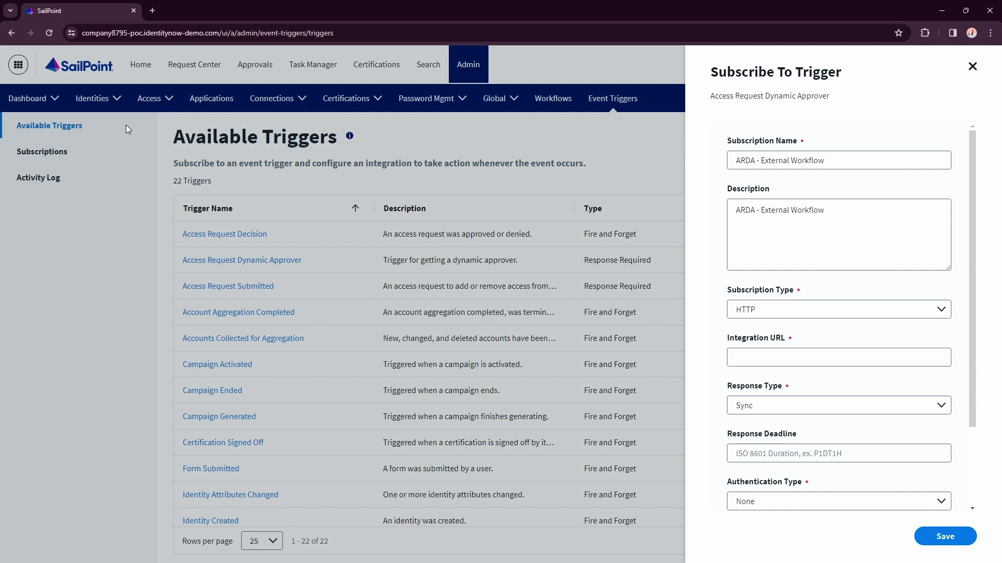
{"action": "left_click", "coordinate": [499, 337]}
{"action": "left_click", "coordinate": [435, 67]}
{"action": "left_click", "coordinate": [561, 337]}
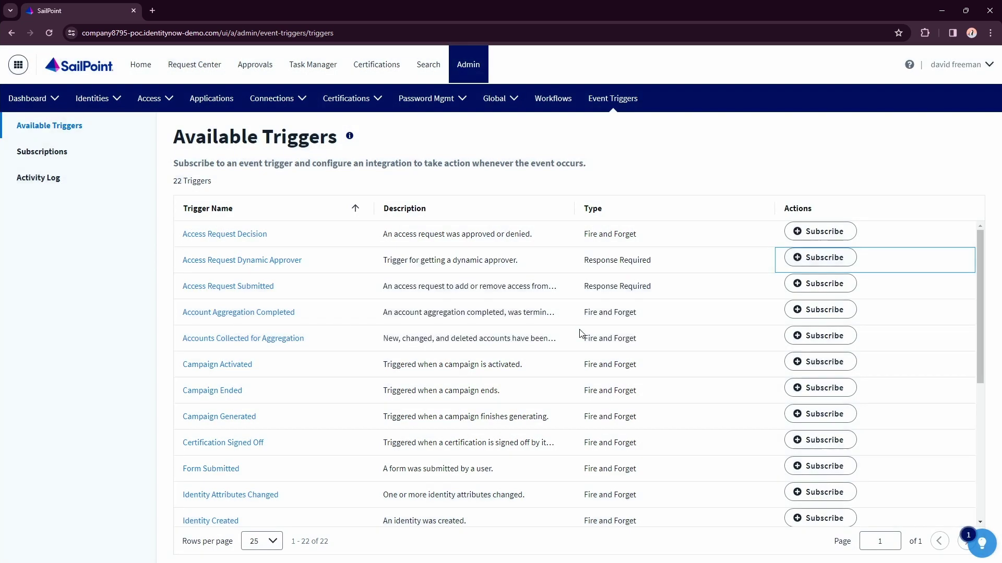
- In a new tab, start building a new workflow from scratch under Admin Workflows
{"action": "middle_click", "coordinate": [433, 75]}
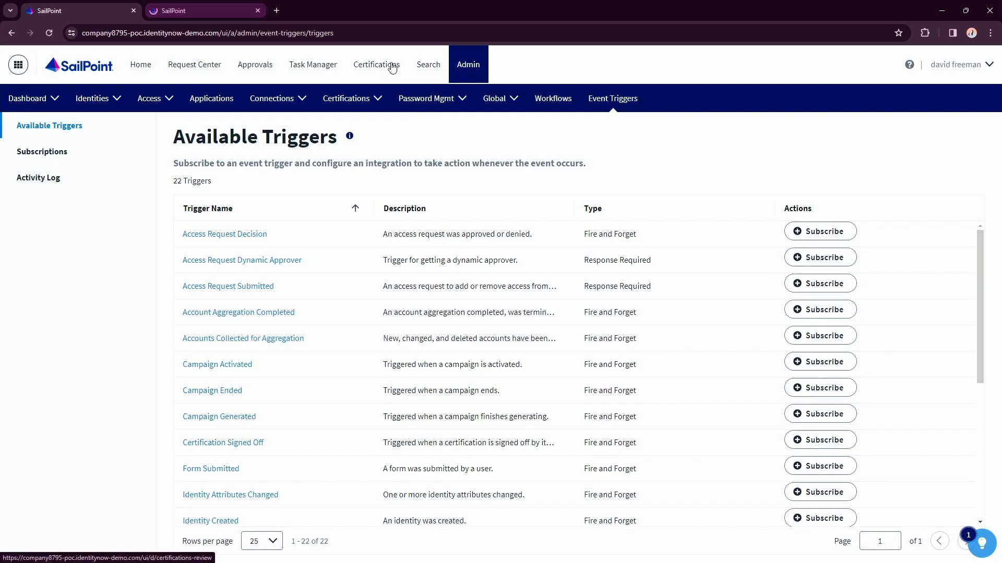
{"action": "left_click", "coordinate": [216, 6]}
{"action": "left_click", "coordinate": [472, 76]}
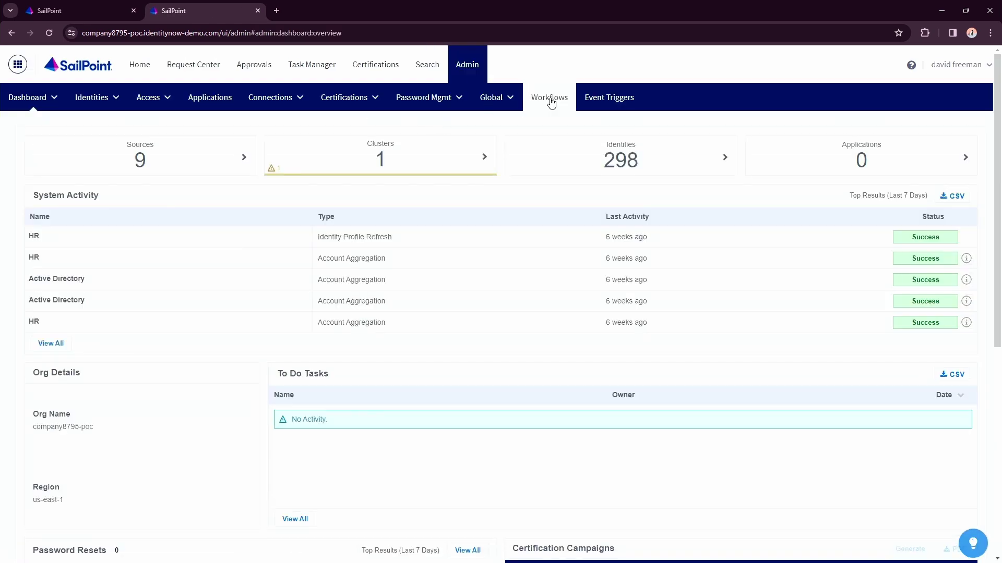
{"action": "left_click", "coordinate": [548, 98]}
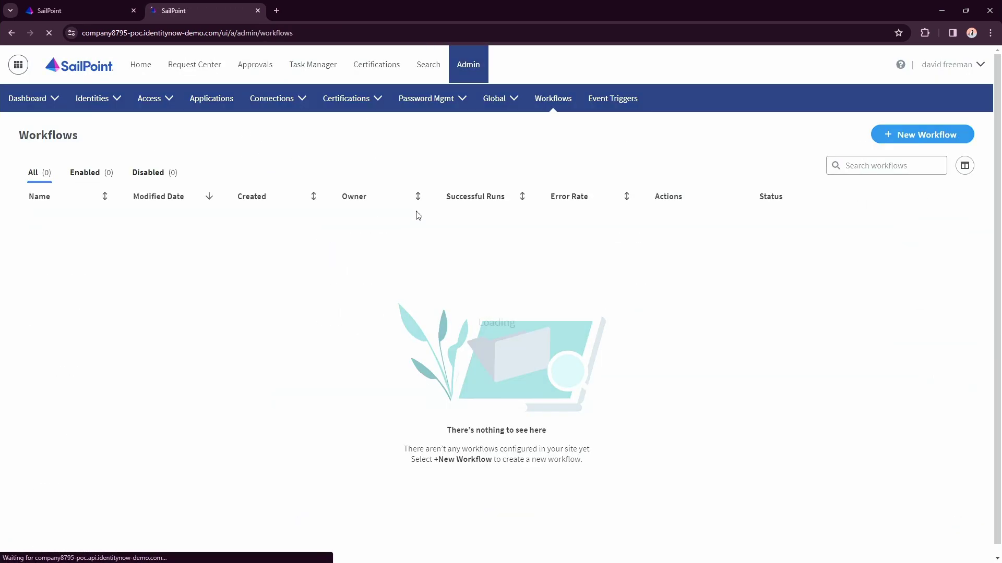
{"action": "left_click", "coordinate": [896, 136]}
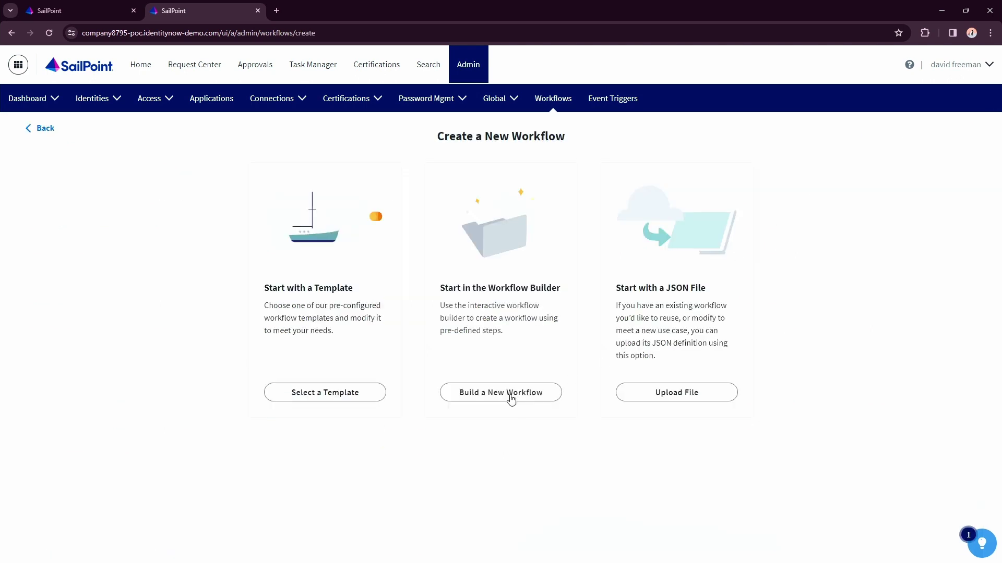
{"action": "left_click", "coordinate": [511, 395]}
- Enter 'ARDA External' as the new workflow's name, correcting the mistyped text
{"action": "left_click", "coordinate": [459, 153]}
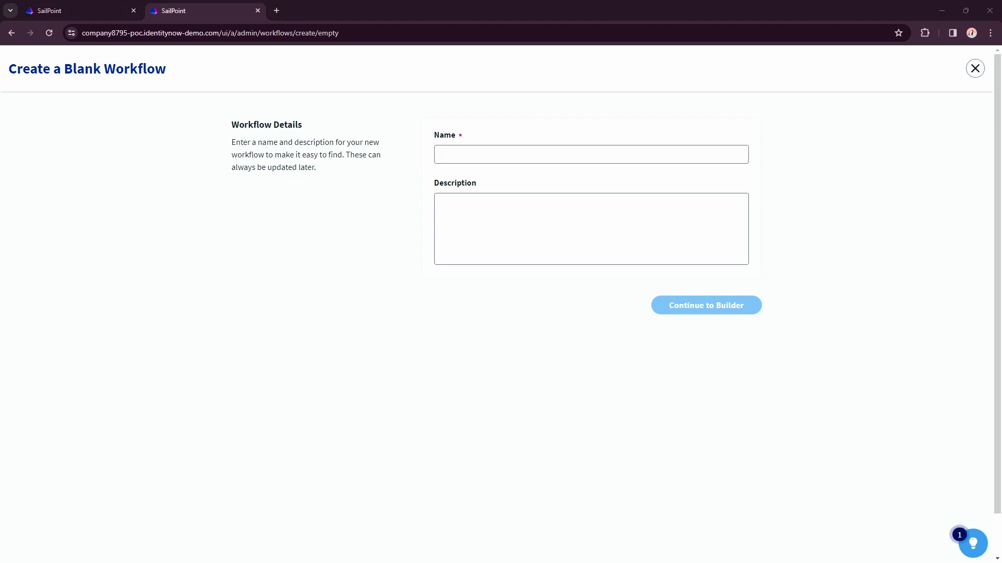
{"action": "left_click", "coordinate": [479, 147]}
{"action": "type", "text": "Ex"}
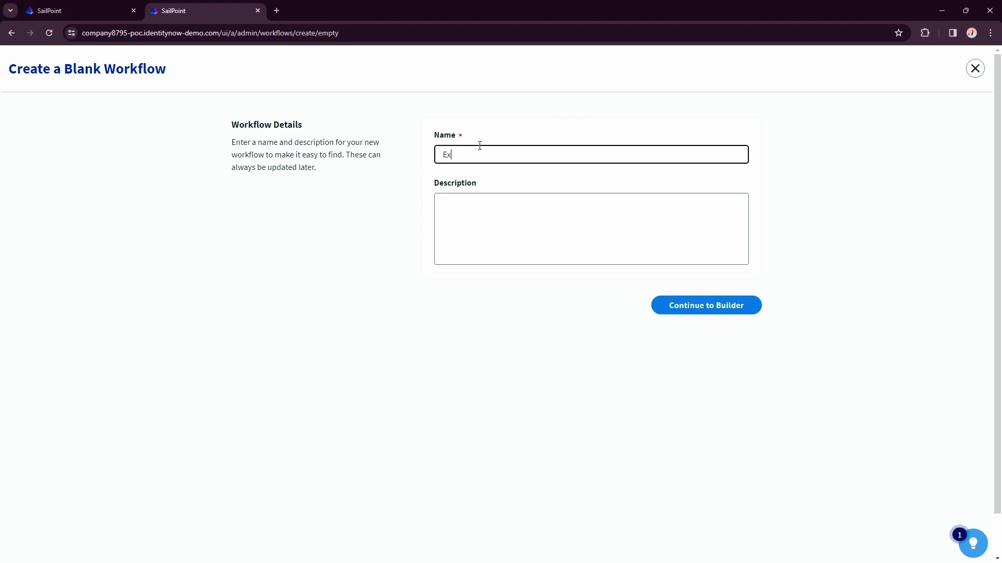
{"action": "type", "text": "t=="}
{"action": "key", "text": "ctrl+a"}
{"action": "type", "text": "A"}
{"action": "key", "text": "ctrl+a"}
- Add a description about checking contractor access requests for internal-only items, then create the workflow
{"action": "left_click", "coordinate": [542, 242]}
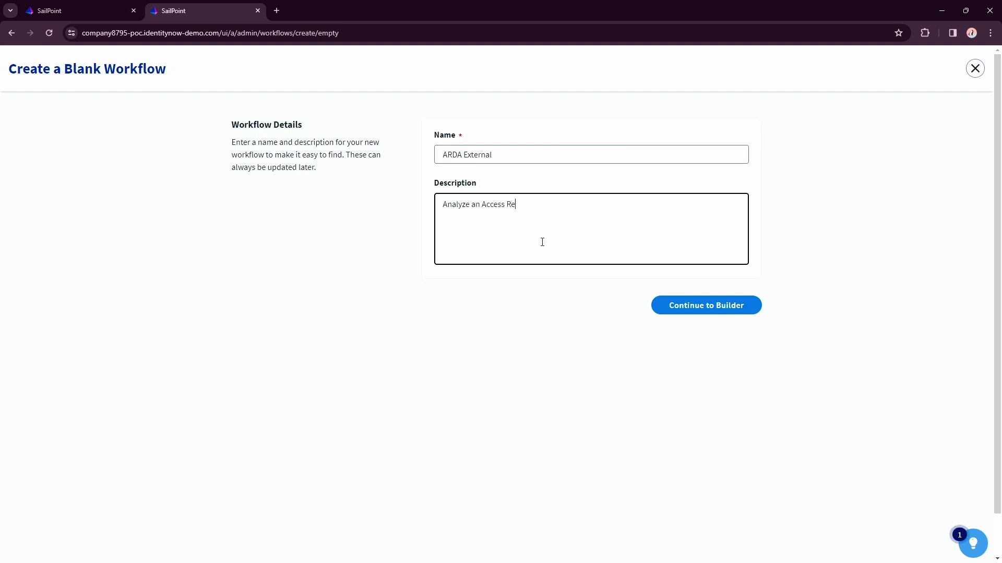
{"action": "type", "text": "Analyze an Access Request -- Check if the Requesto ri"}
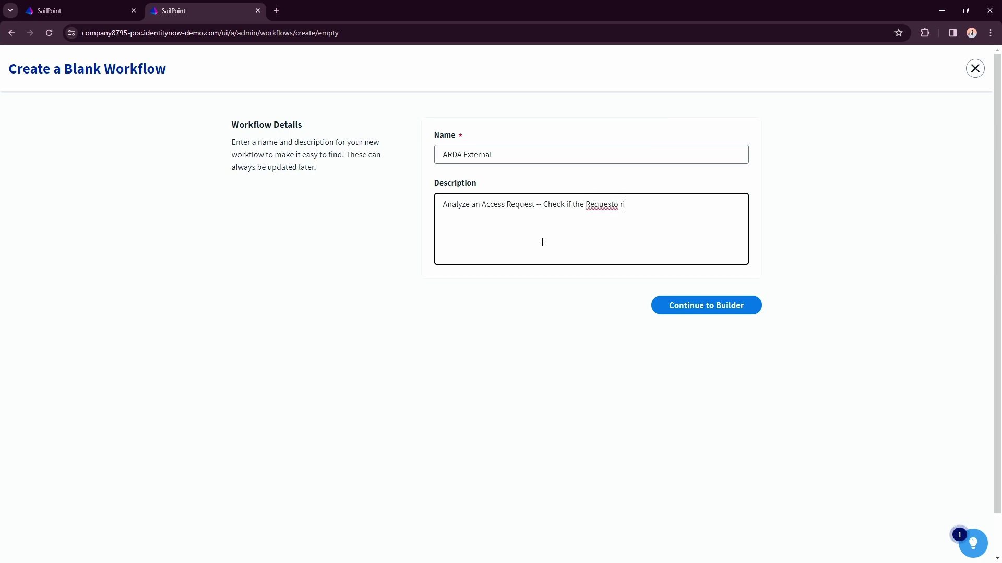
{"action": "key", "text": "BackSpace"}
{"action": "key", "text": "BackSpace"}
{"action": "type", "text": "tor is a Contractor -- Check if the Reque"}
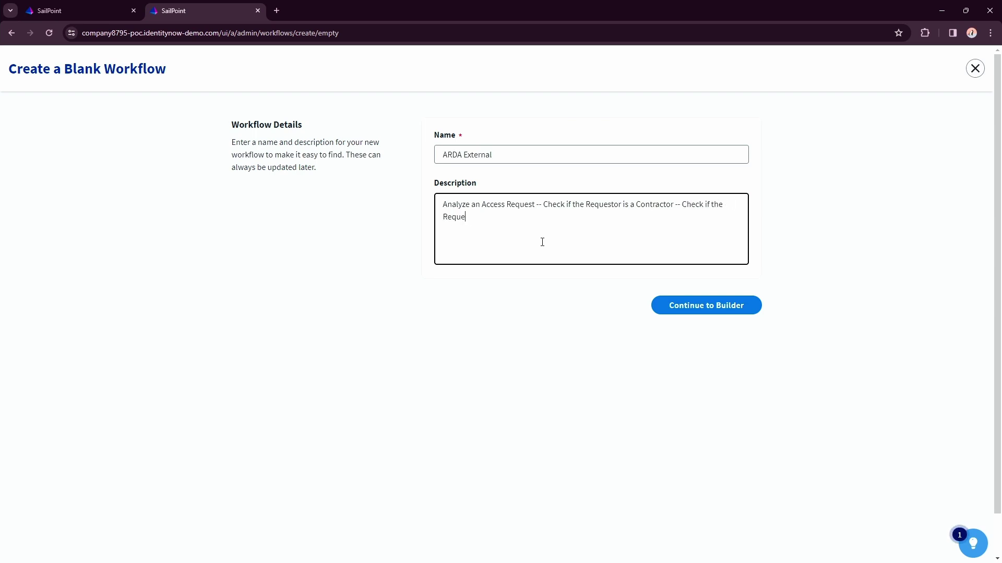
{"action": "type", "text": "sted Item is Internal Only -- and if so, In"}
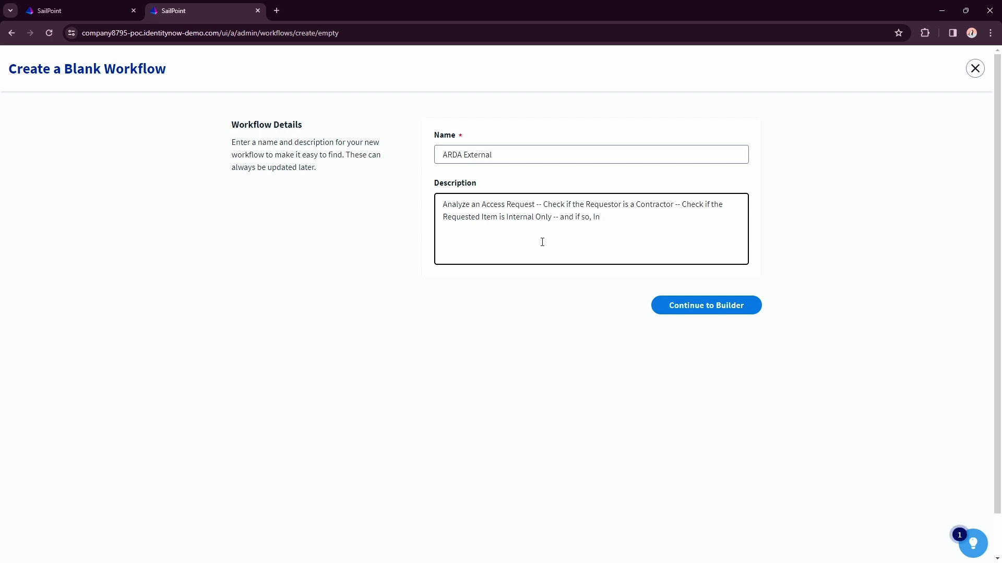
{"action": "type", "text": "sert an additional approver"}
{"action": "left_click", "coordinate": [702, 309]}
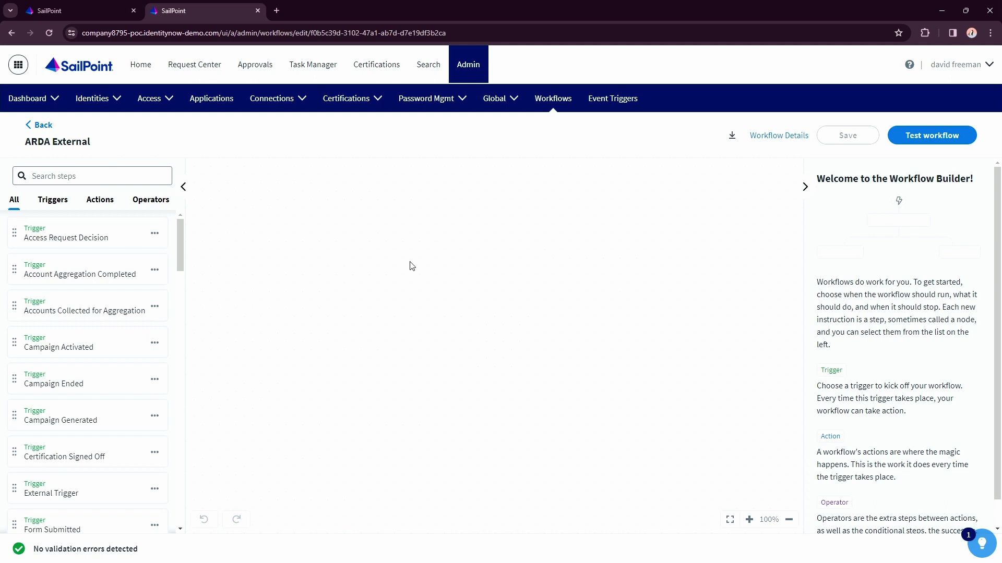
- Filter the step list to Triggers and open user Preferences in a new tab
{"action": "left_click", "coordinate": [67, 201]}
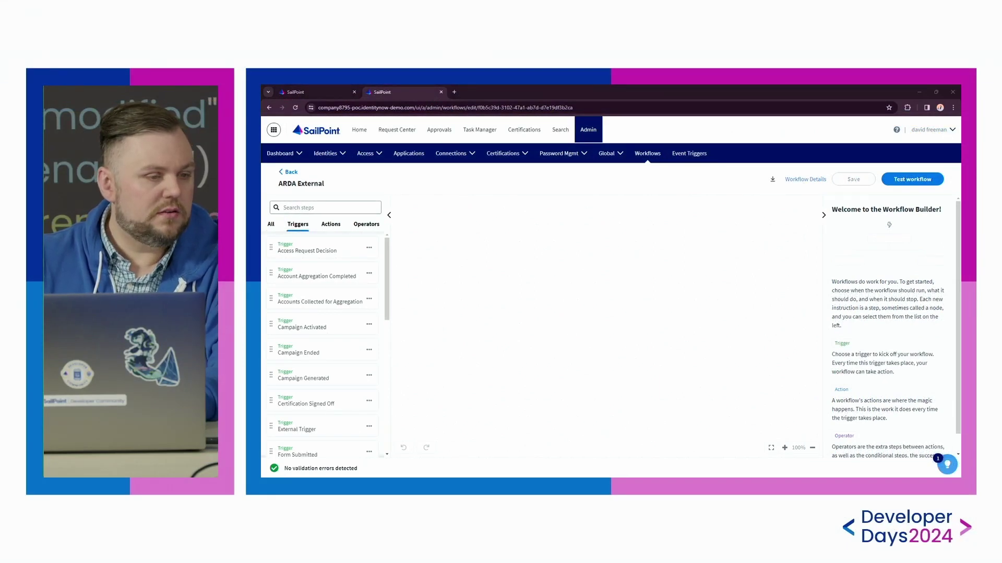
{"action": "left_click", "coordinate": [931, 130]}
{"action": "left_click", "coordinate": [921, 186]}
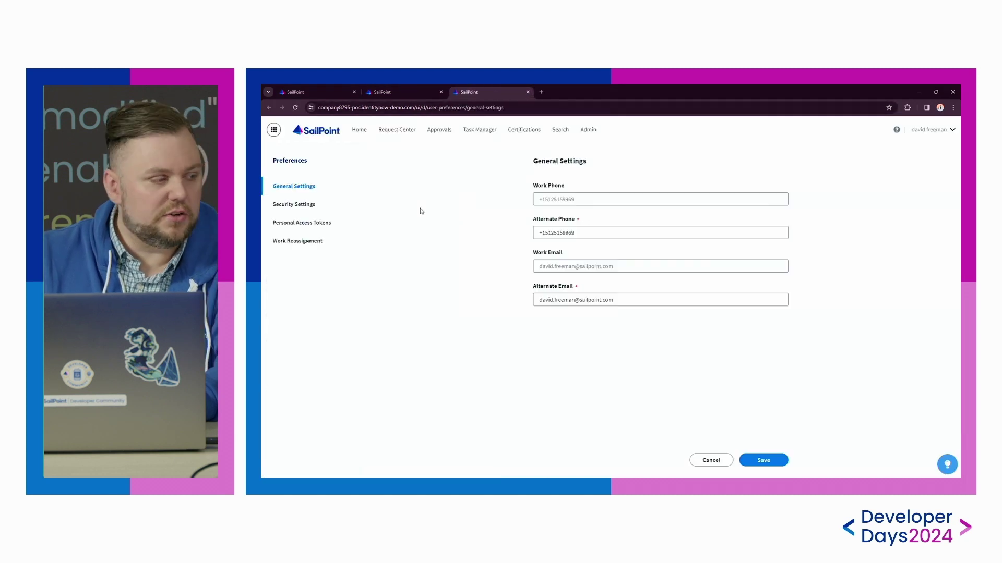
- Create a personal access token 'API Access in System for DevDays' with the sp:scopes:all scope
{"action": "left_click", "coordinate": [301, 223]}
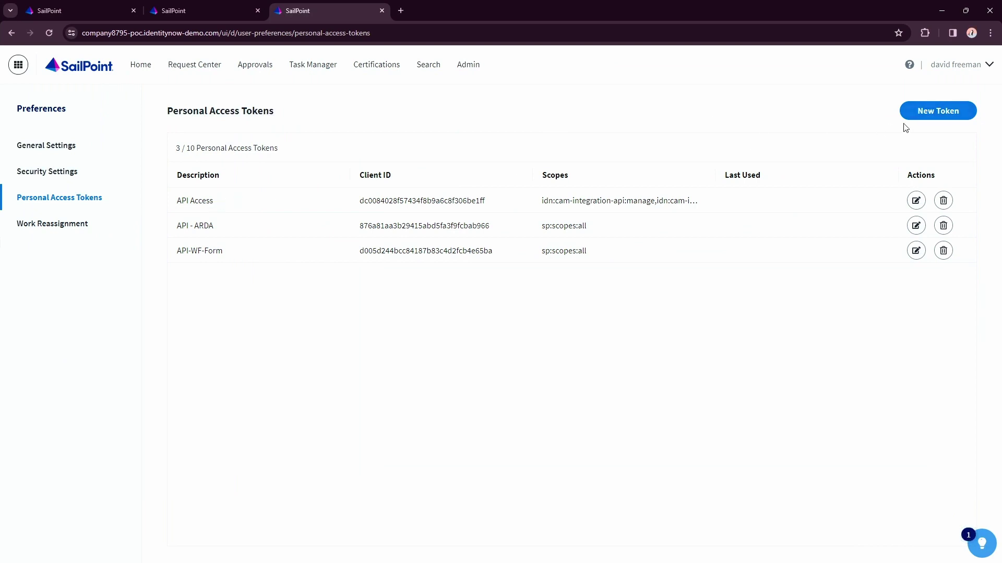
{"action": "left_click", "coordinate": [928, 115]}
{"action": "type", "text": "API Access in System for DevDays"}
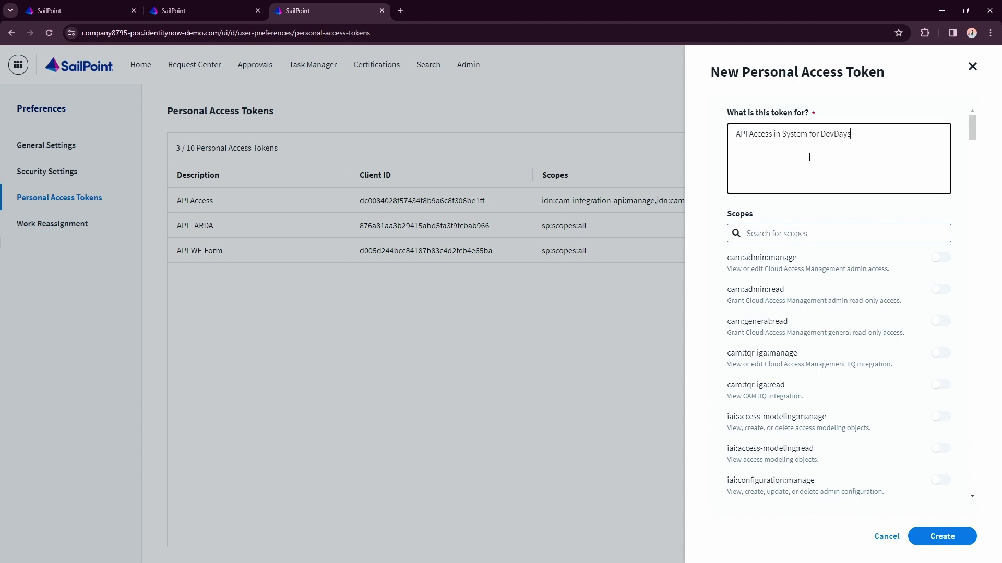
{"action": "key", "text": "Tab"}
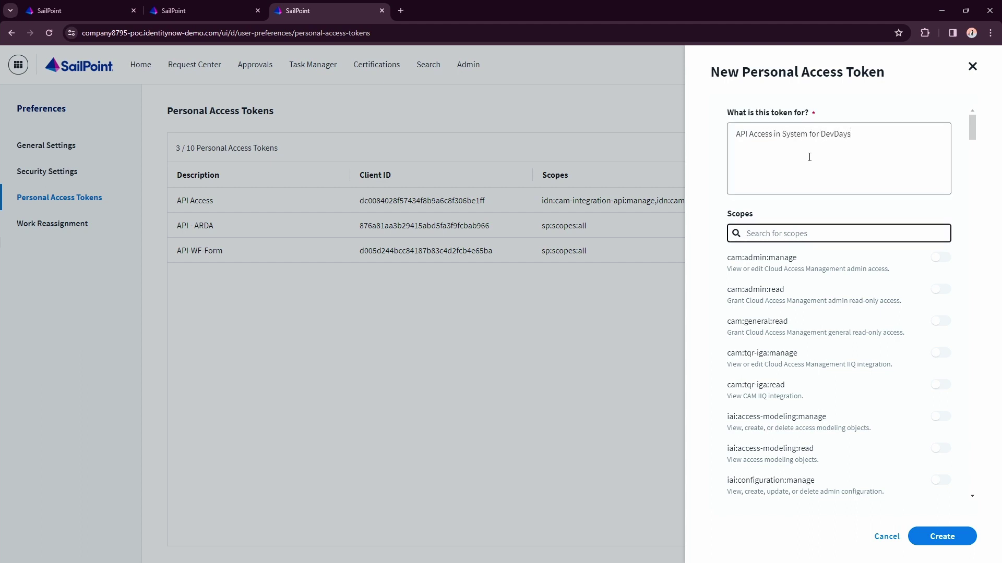
{"action": "type", "text": "s"}
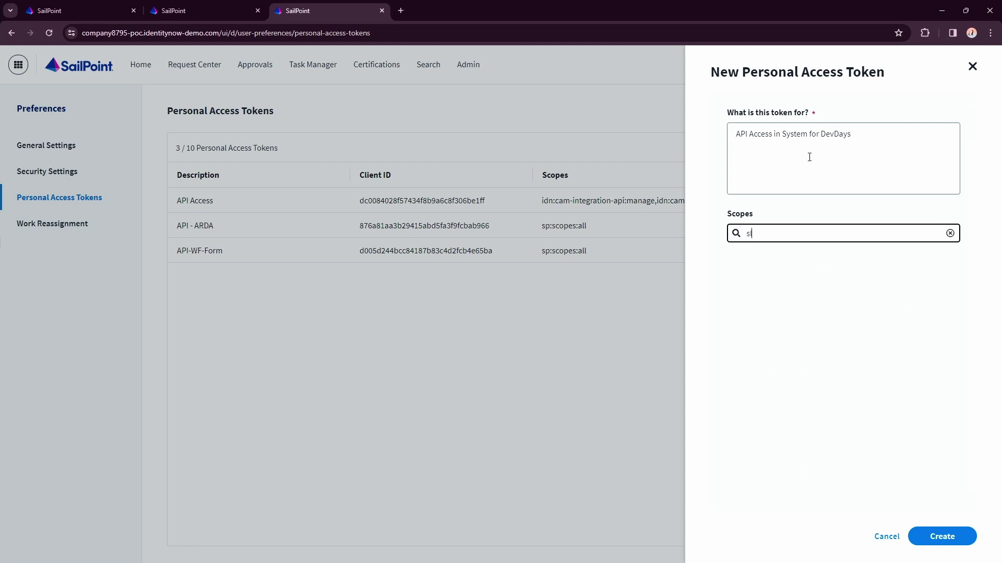
{"action": "key", "text": "BackSpace"}
{"action": "type", "text": "all"}
{"action": "left_click", "coordinate": [945, 321]}
{"action": "left_click", "coordinate": [936, 537]}
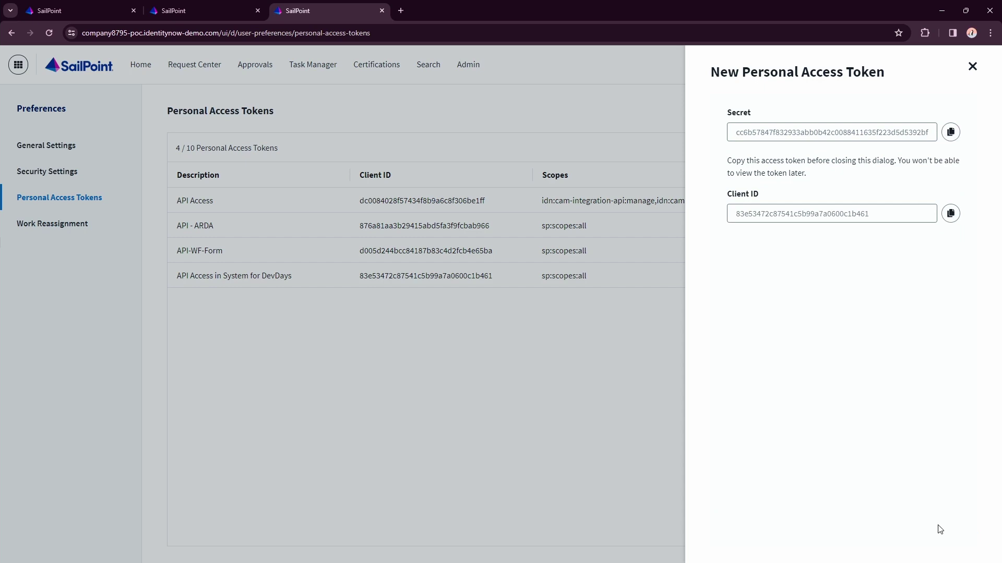
- Copy the new token's secret and client ID, then close the token panel
{"action": "left_click", "coordinate": [951, 133]}
{"action": "key", "text": "alt+Tab"}
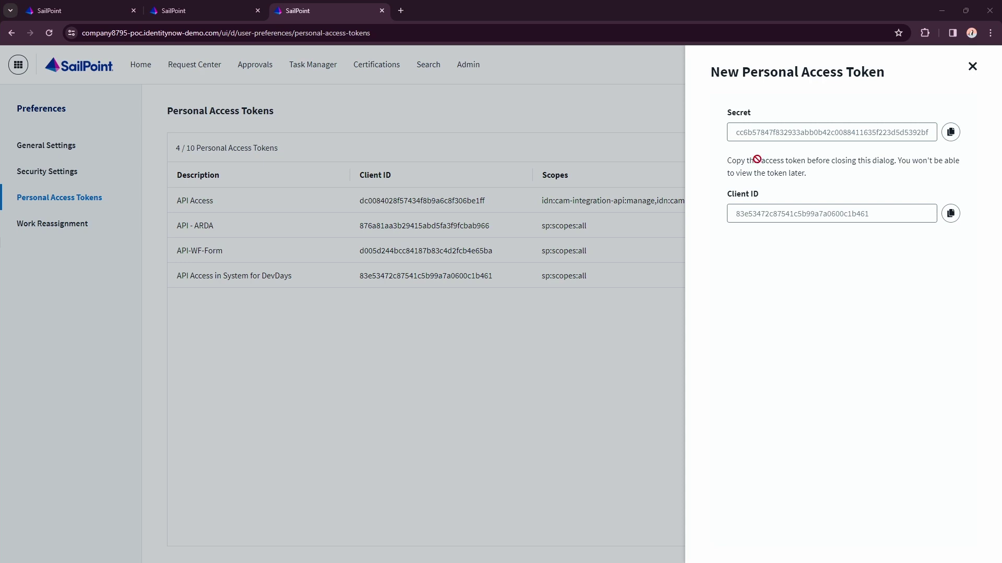
{"action": "left_click", "coordinate": [950, 214]}
{"action": "key", "text": "alt+Tab"}
{"action": "left_click", "coordinate": [972, 67]}
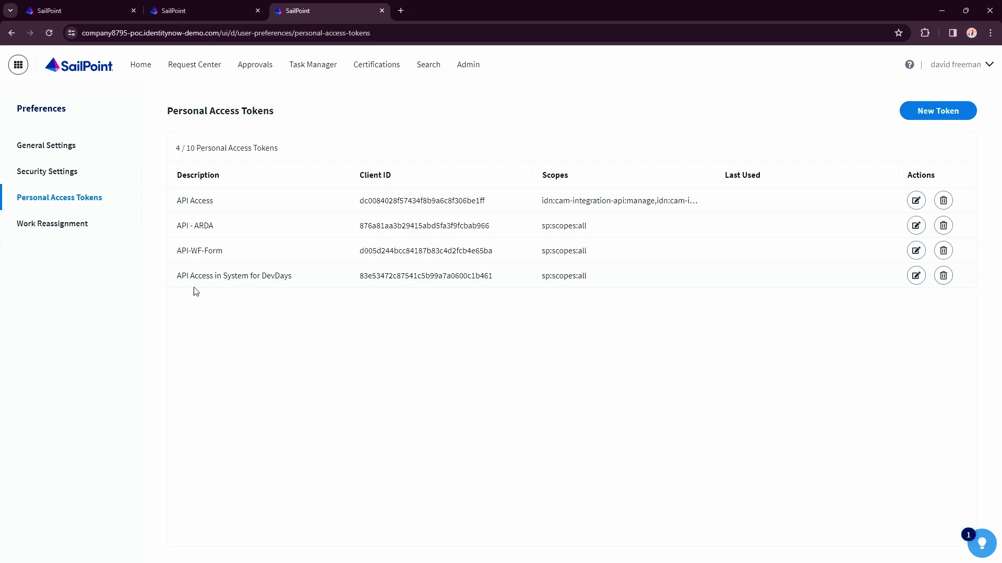
{"action": "left_click_drag", "start_coordinate": [299, 280], "coordinate": [175, 275]}
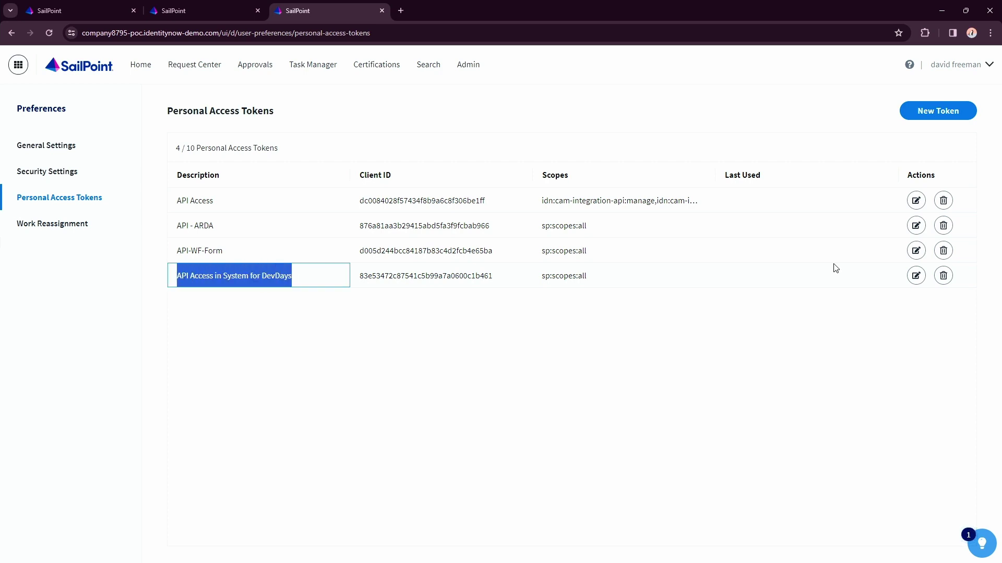
{"action": "key", "text": "alt+Tab"}
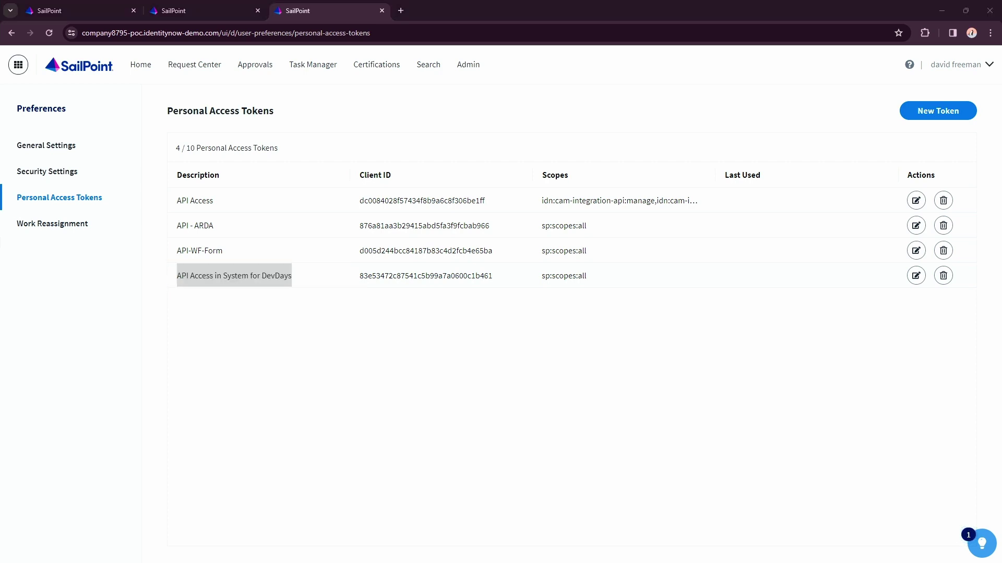
{"action": "left_click", "coordinate": [467, 321]}
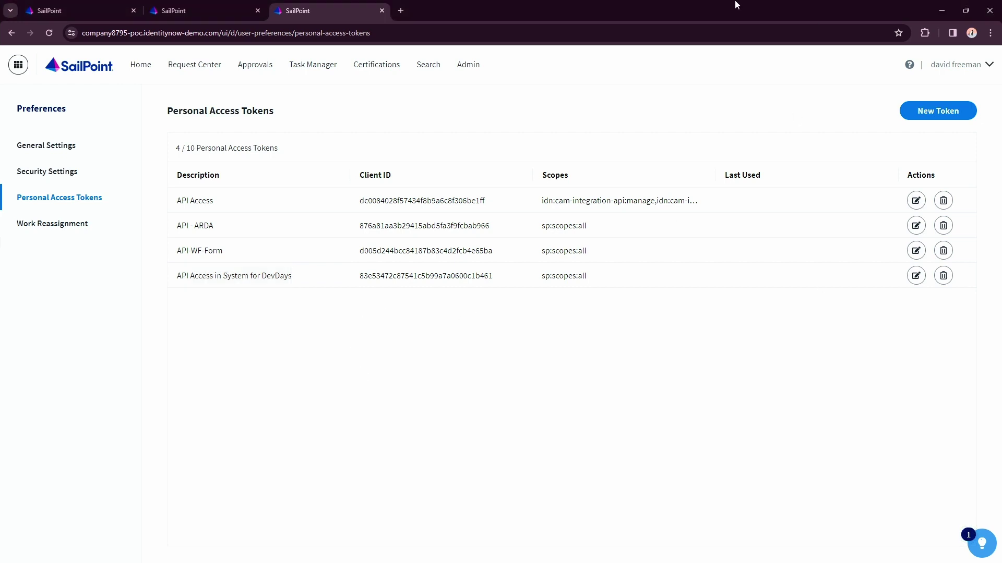
- Close the Preferences tab, place an External Trigger as the first step, and open a new tab
{"action": "left_click", "coordinate": [382, 11]}
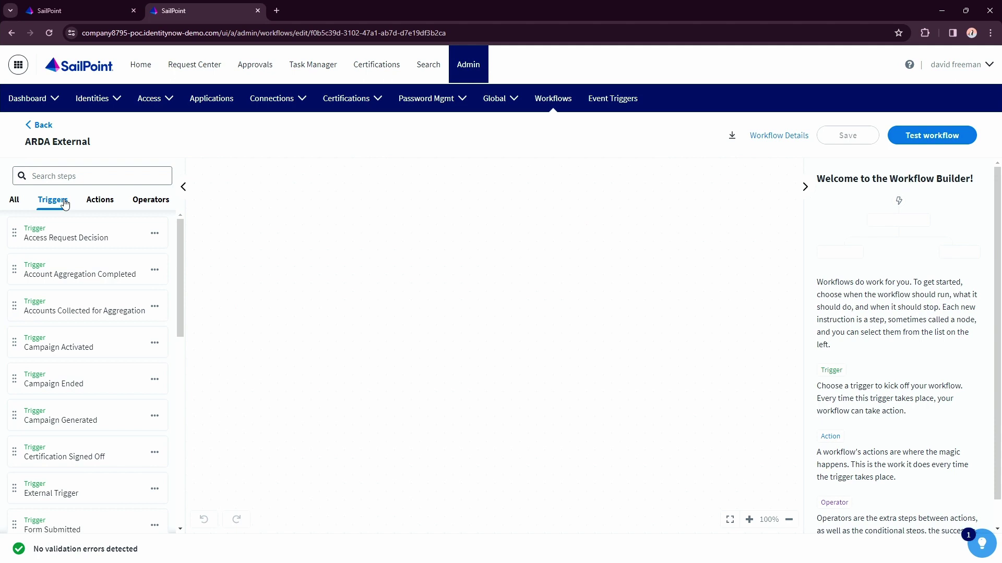
{"action": "scroll", "coordinate": [99, 320], "scroll_direction": "down", "scroll_amount": 3}
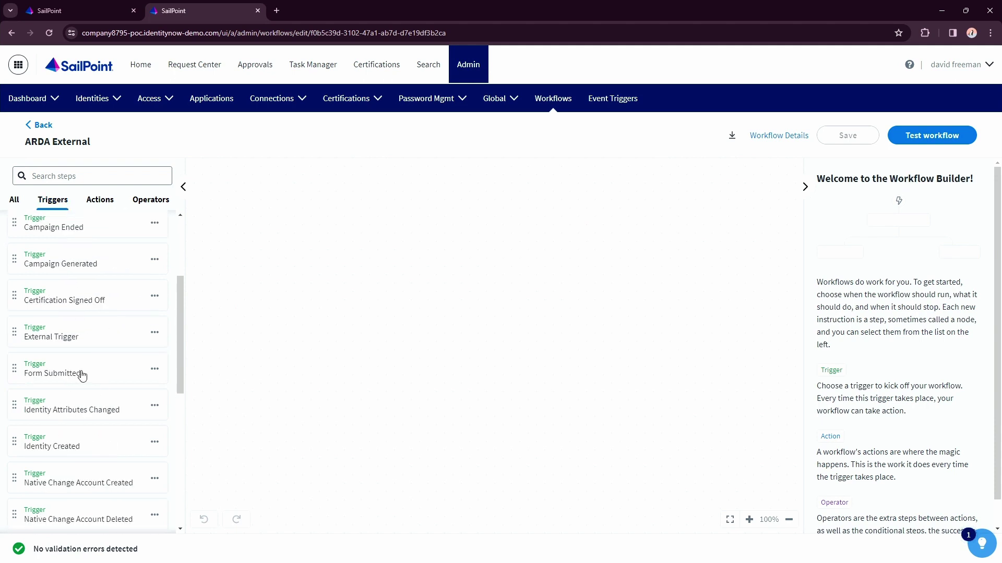
{"action": "left_click_drag", "start_coordinate": [64, 335], "coordinate": [399, 186]}
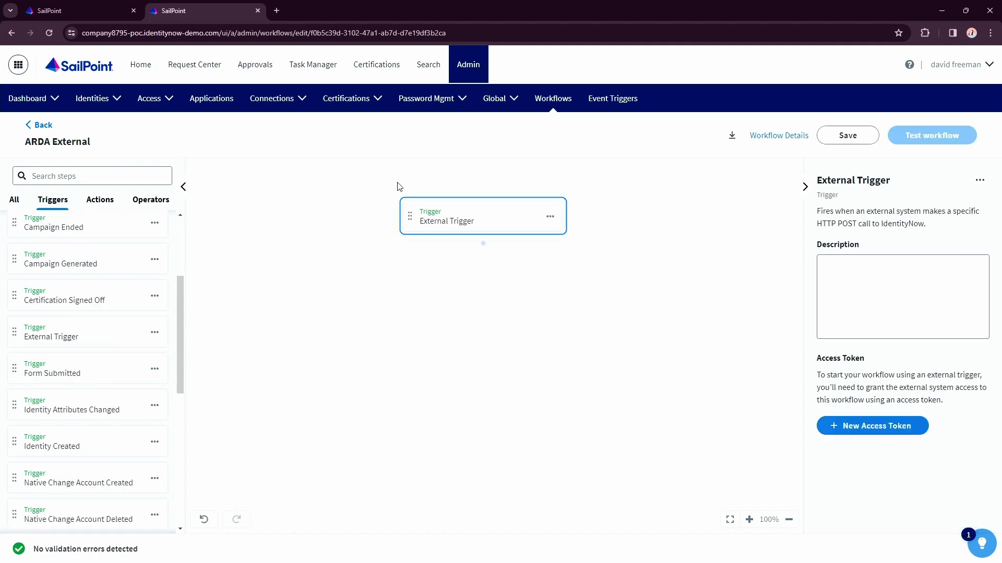
{"action": "left_click", "coordinate": [277, 11]}
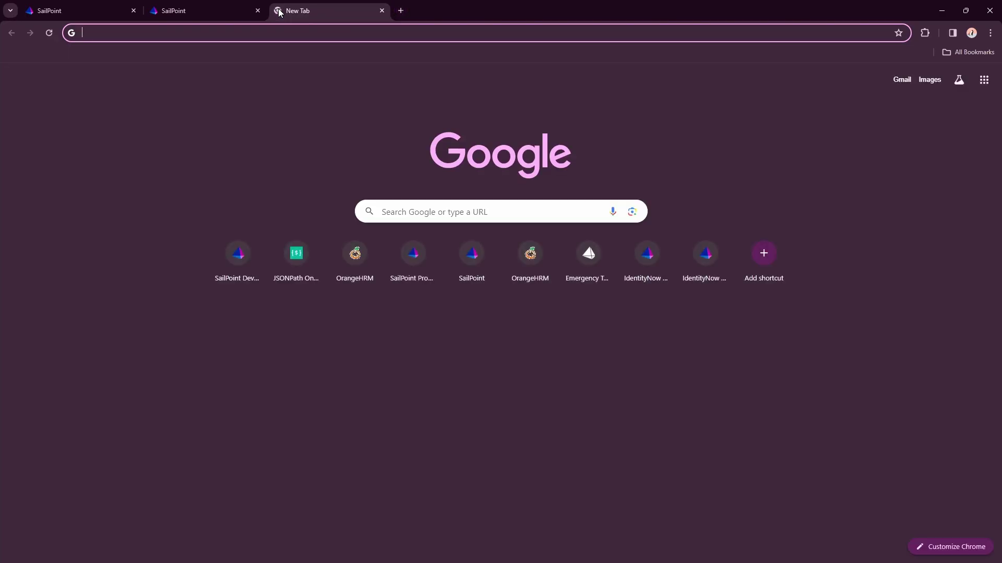
- Load the Access Request Dynamic Approval documentation page from the pasted developer.sailpoint.com link
{"action": "type", "text": "ACCE"}
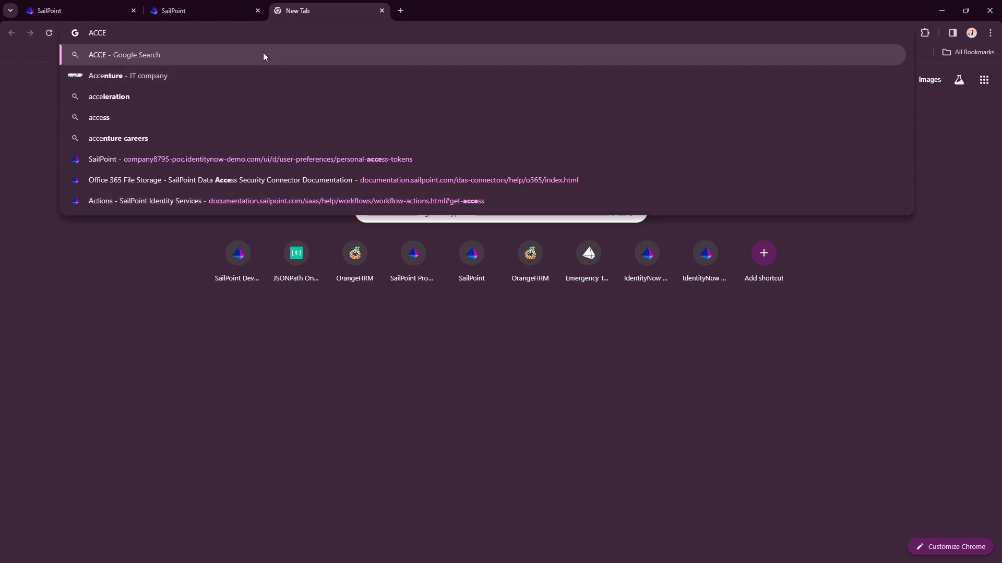
{"action": "type", "text": "ss request"}
{"action": "key", "text": "Escape"}
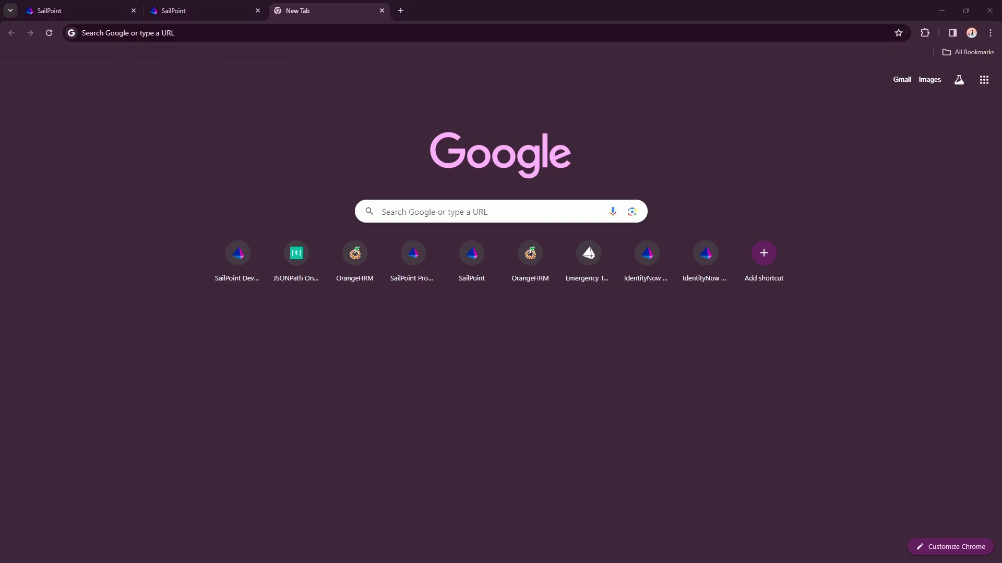
{"action": "left_click", "coordinate": [214, 33]}
{"action": "key", "text": "ctrl+v"}
{"action": "key", "text": "Return"}
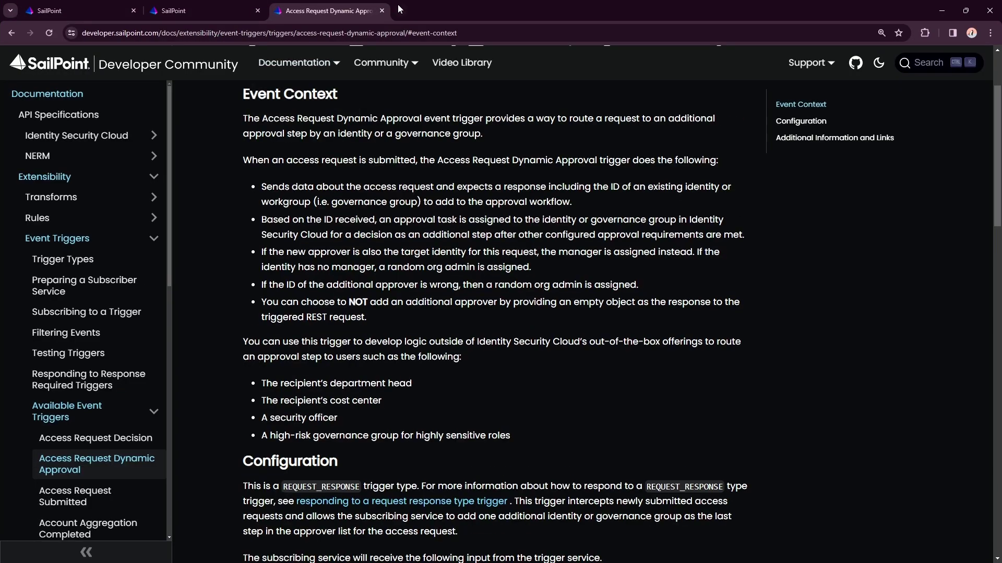
{"action": "left_click", "coordinate": [401, 11]}
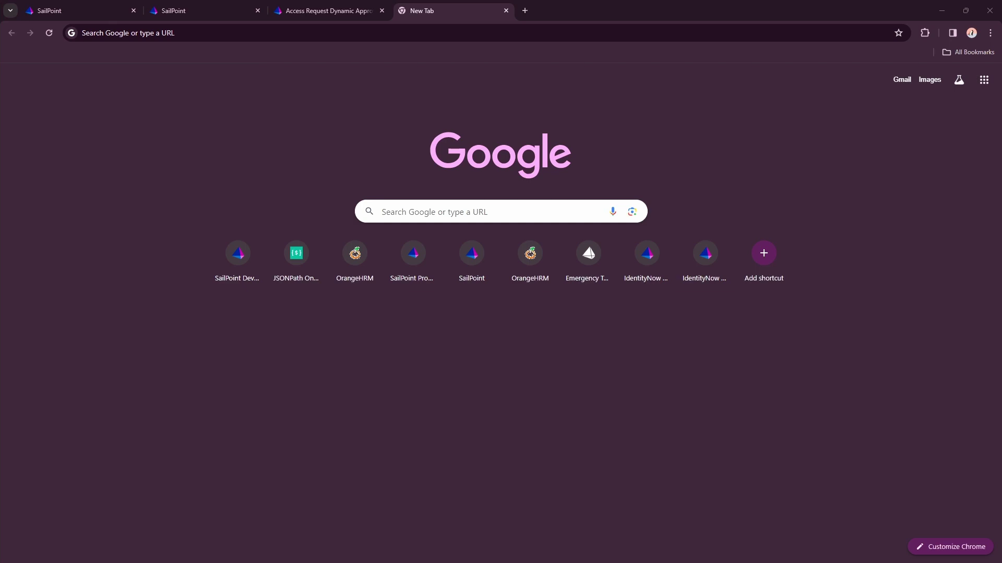
- Load the Responding to Response Required Triggers page, then go back to the Dynamic Approval page
{"action": "key", "text": "ctrl+v"}
{"action": "key", "text": "Return"}
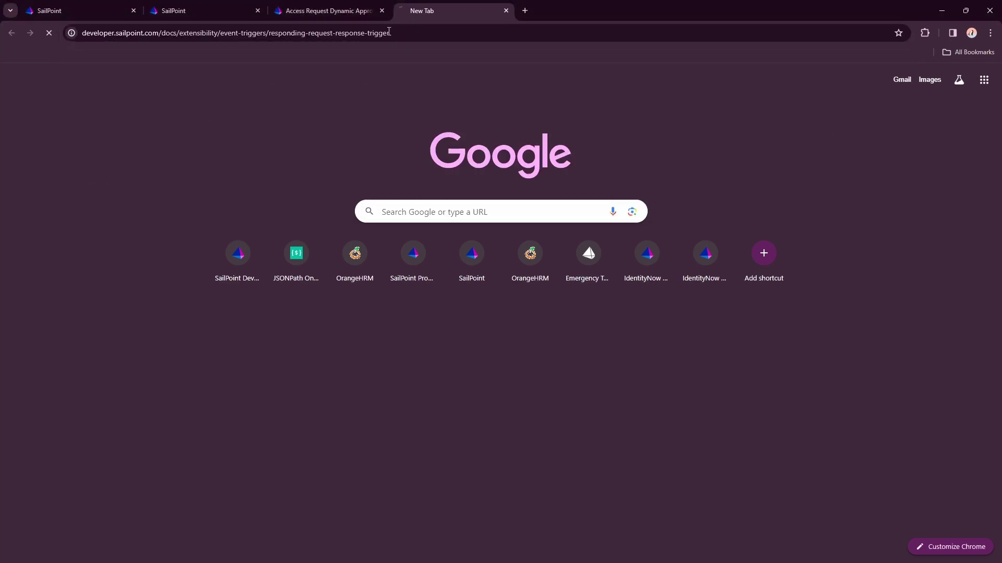
{"action": "left_click", "coordinate": [355, 8]}
{"action": "scroll", "coordinate": [414, 171], "scroll_direction": "up", "scroll_amount": 2}
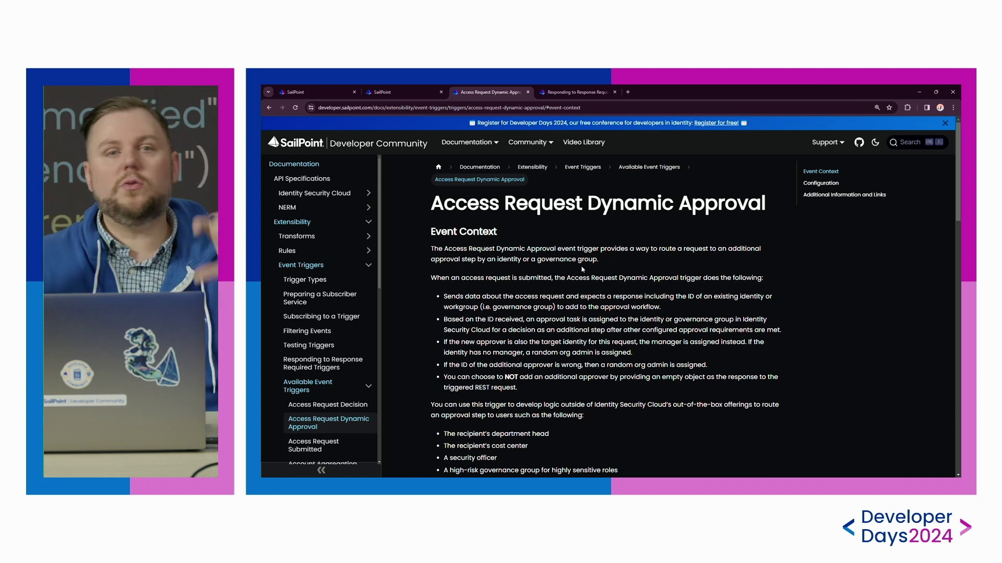
- Review the Dynamic Approval page's empty-object response example, then switch to the response-triggers page
{"action": "scroll", "coordinate": [645, 325], "scroll_direction": "down", "scroll_amount": 3}
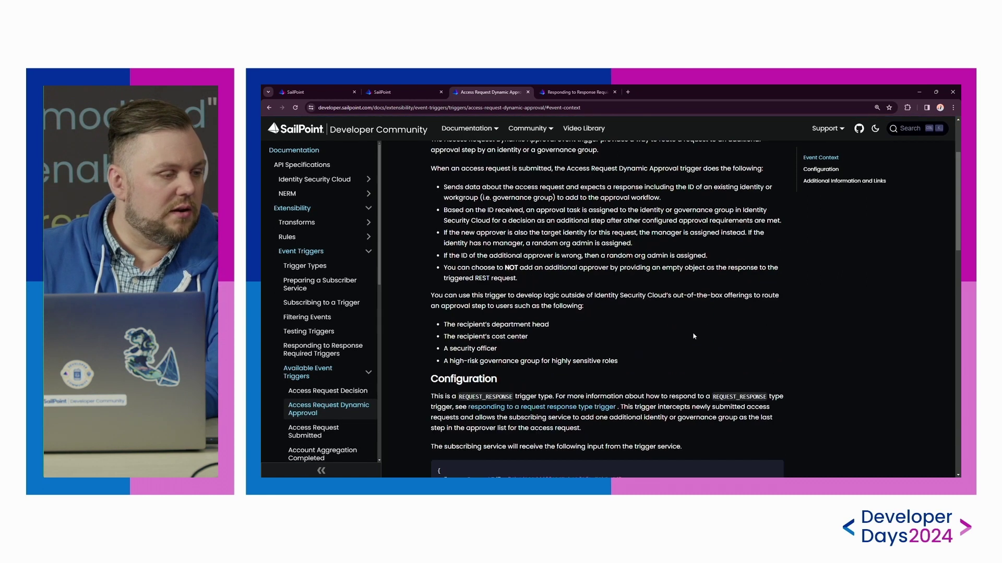
{"action": "scroll", "coordinate": [645, 325], "scroll_direction": "down", "scroll_amount": 4}
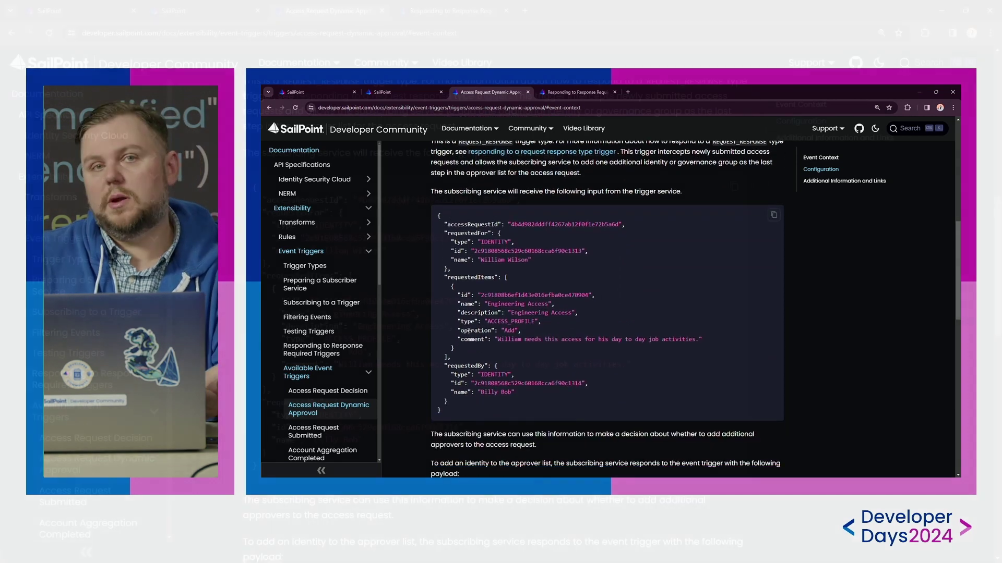
{"action": "scroll", "coordinate": [459, 276], "scroll_direction": "down", "scroll_amount": 2}
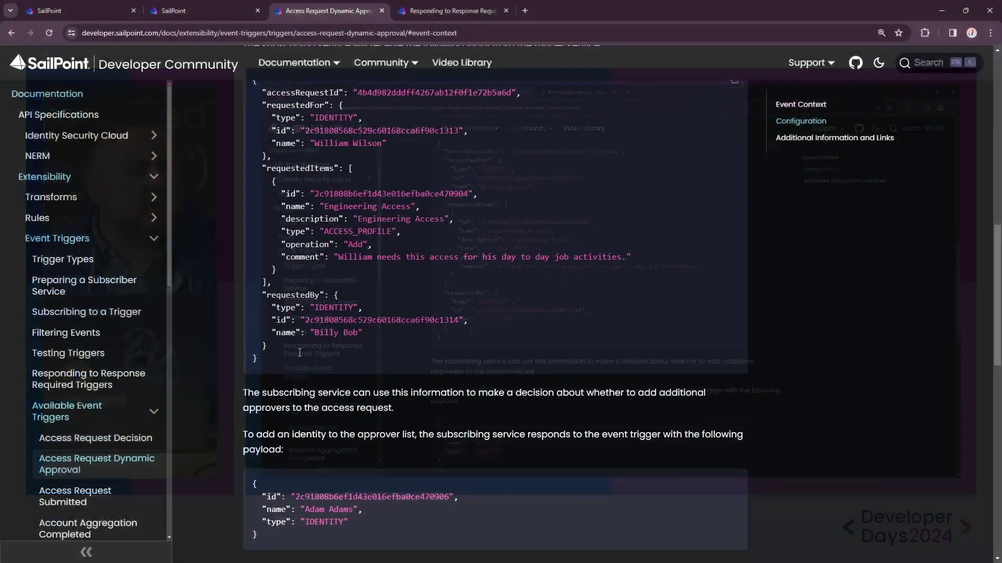
{"action": "scroll", "coordinate": [300, 352], "scroll_direction": "down", "scroll_amount": 4}
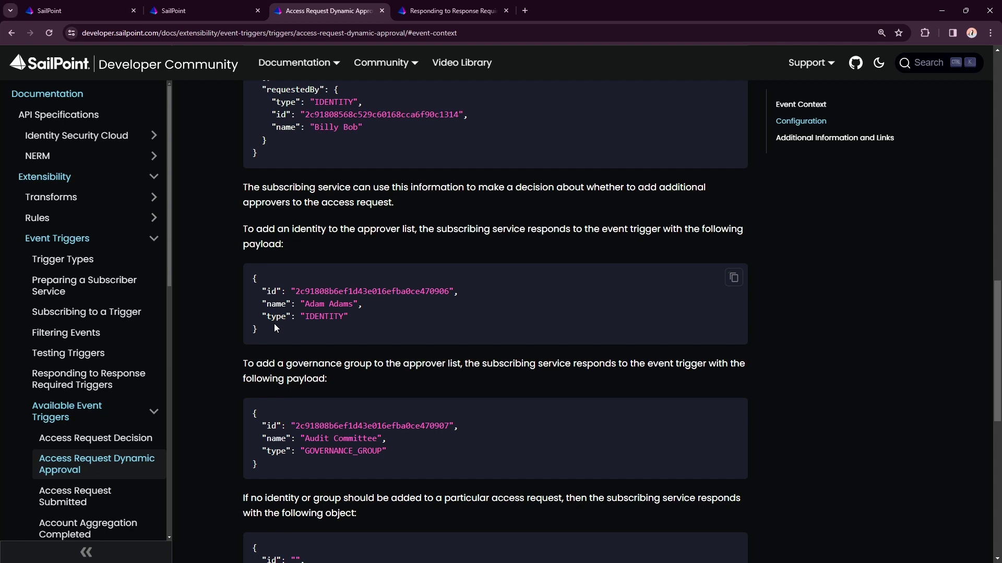
{"action": "scroll", "coordinate": [275, 327], "scroll_direction": "down", "scroll_amount": 5}
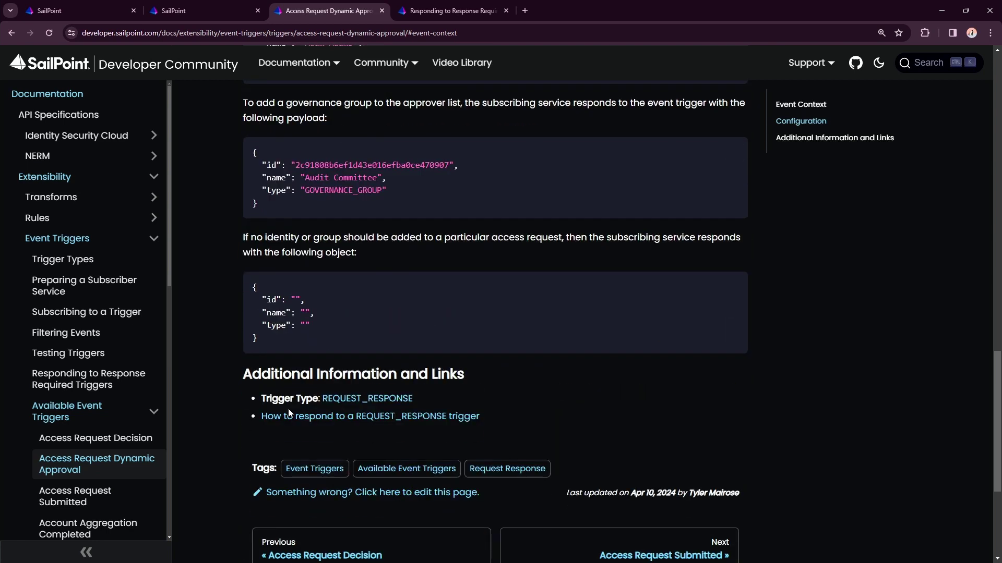
{"action": "left_click_drag", "start_coordinate": [275, 345], "coordinate": [258, 285]}
{"action": "left_click", "coordinate": [371, 324]}
{"action": "scroll", "coordinate": [443, 300], "scroll_direction": "up", "scroll_amount": 12}
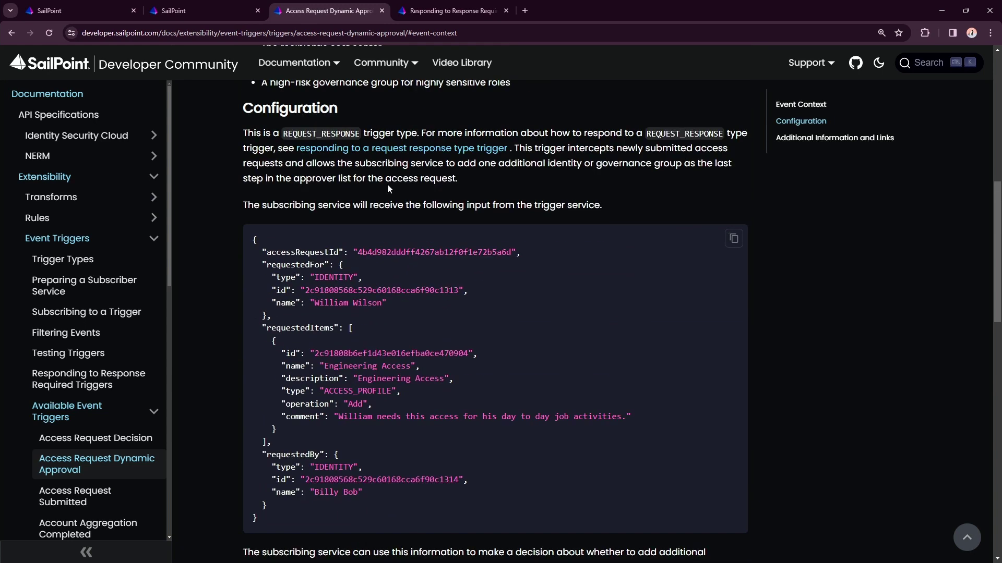
{"action": "left_click", "coordinate": [449, 11]}
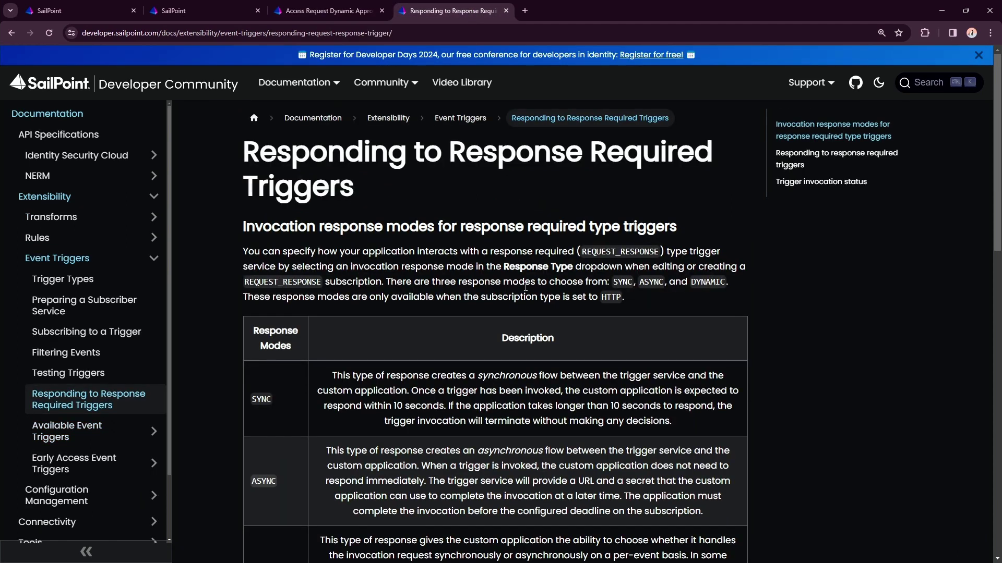
{"action": "scroll", "coordinate": [526, 286], "scroll_direction": "down", "scroll_amount": 12}
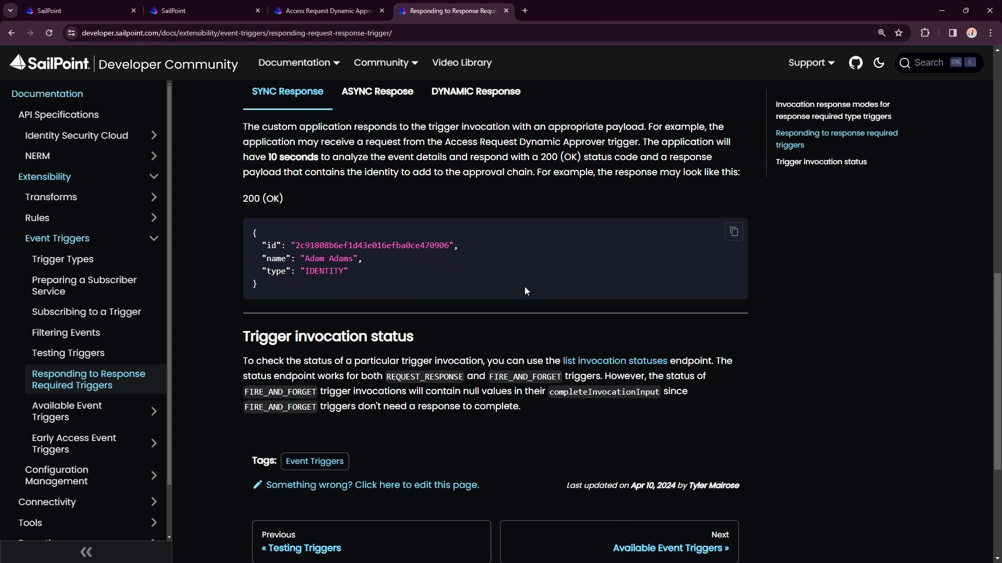
- Study the ASYNC Response examples: callbackURL, secret, request payload and completion response
{"action": "scroll", "coordinate": [525, 290], "scroll_direction": "down", "scroll_amount": 4}
{"action": "scroll", "coordinate": [525, 291], "scroll_direction": "up", "scroll_amount": 11}
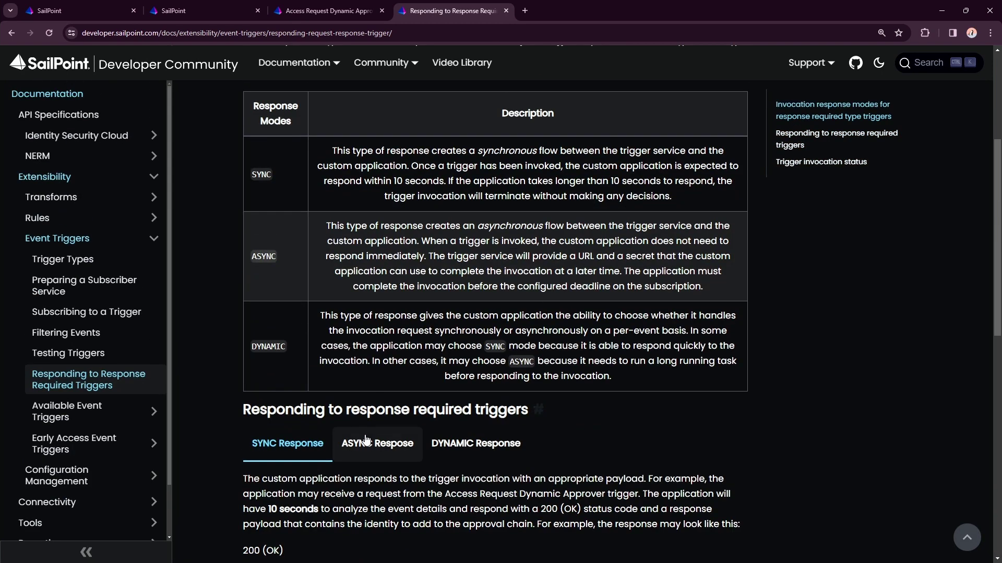
{"action": "left_click", "coordinate": [379, 444]}
{"action": "scroll", "coordinate": [407, 408], "scroll_direction": "down", "scroll_amount": 2}
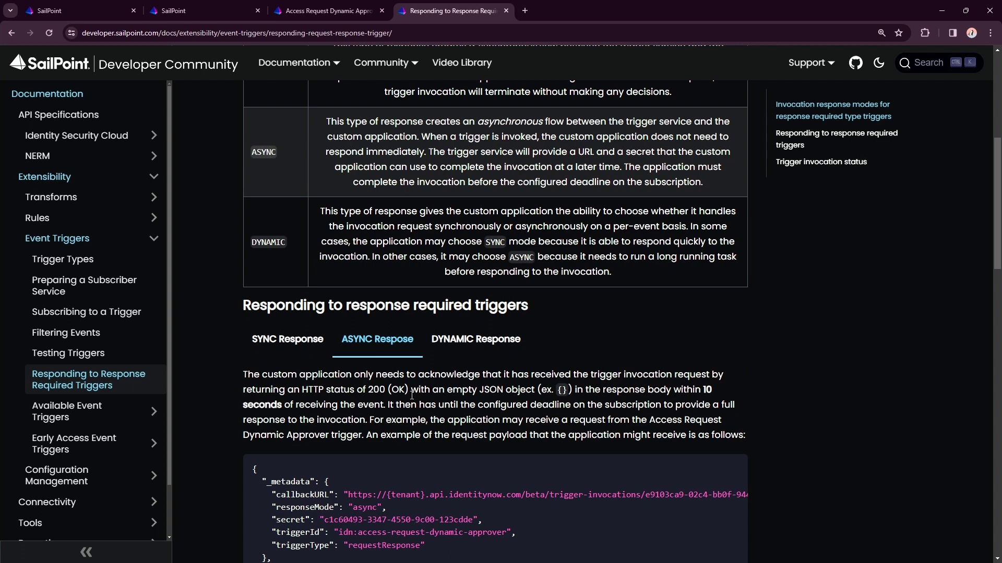
{"action": "scroll", "coordinate": [412, 395], "scroll_direction": "down", "scroll_amount": 7}
{"action": "left_click_drag", "start_coordinate": [274, 128], "coordinate": [533, 137]}
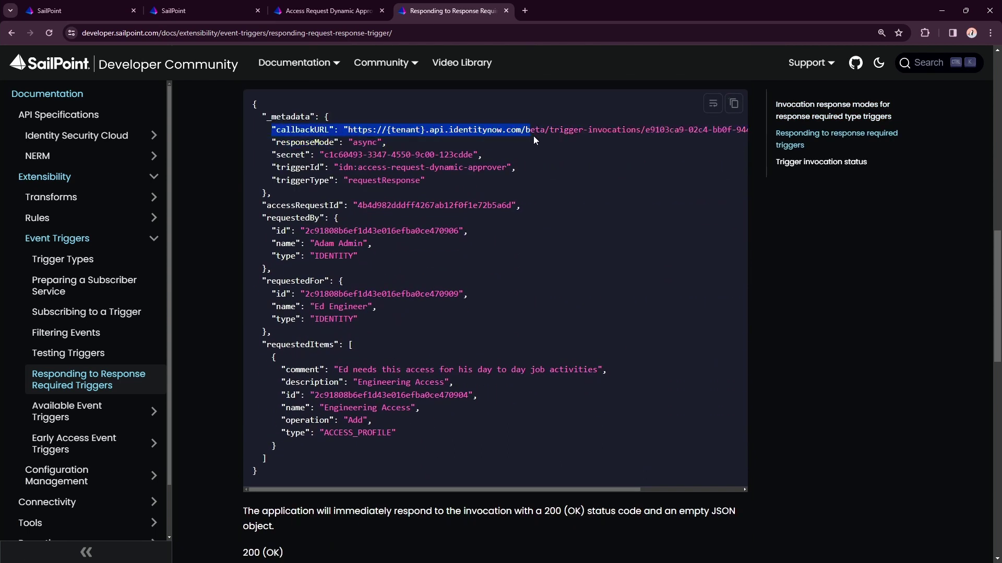
{"action": "left_click_drag", "start_coordinate": [286, 154], "coordinate": [330, 180]}
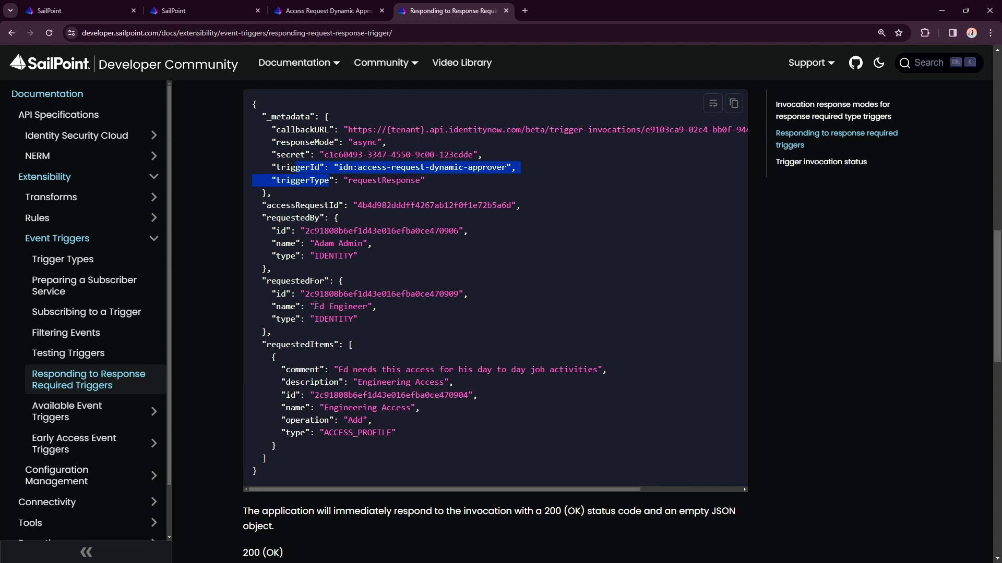
{"action": "left_click_drag", "start_coordinate": [272, 471], "coordinate": [259, 193]}
{"action": "scroll", "coordinate": [367, 333], "scroll_direction": "down", "scroll_amount": 8}
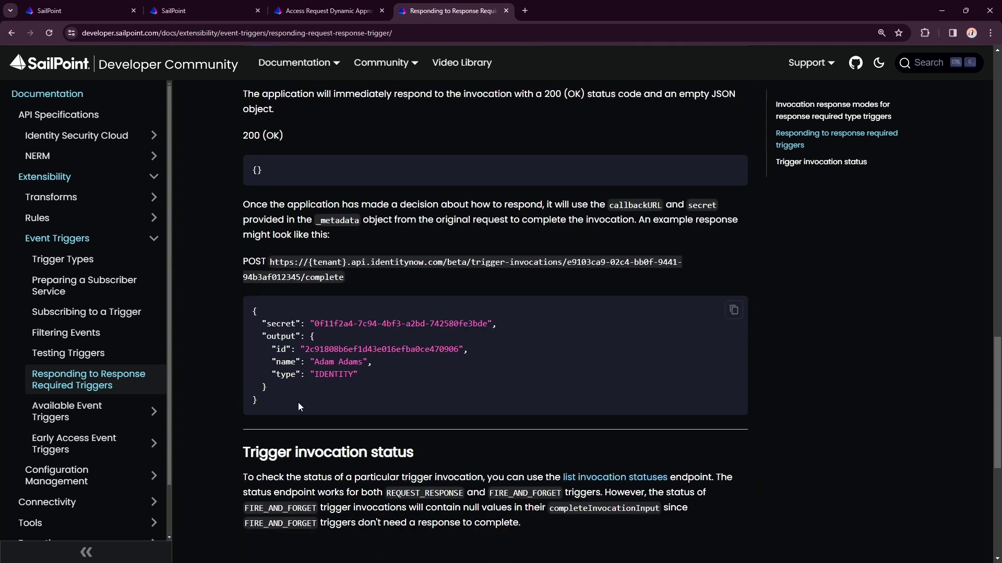
{"action": "left_click_drag", "start_coordinate": [298, 404], "coordinate": [238, 311]}
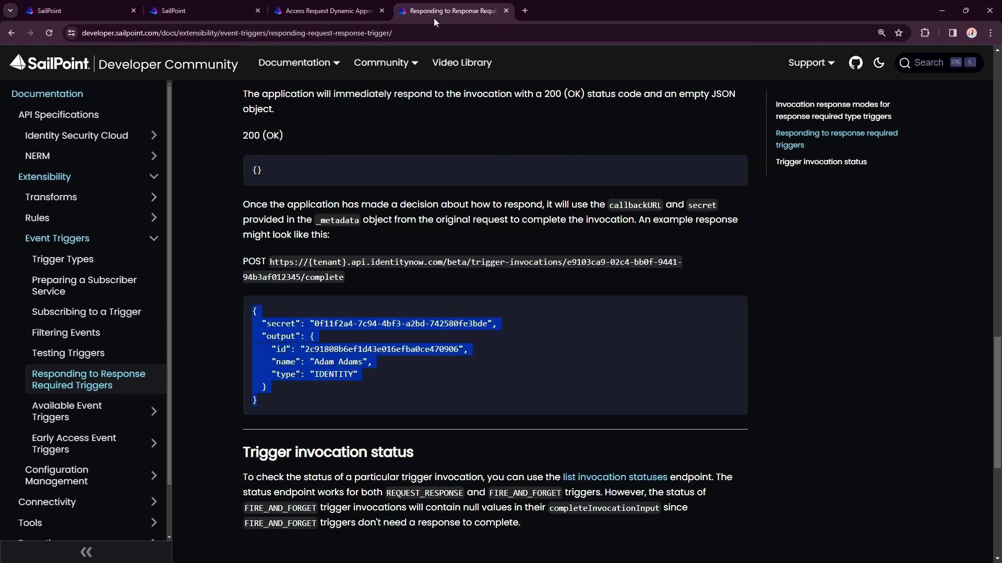
{"action": "left_click", "coordinate": [193, 11]}
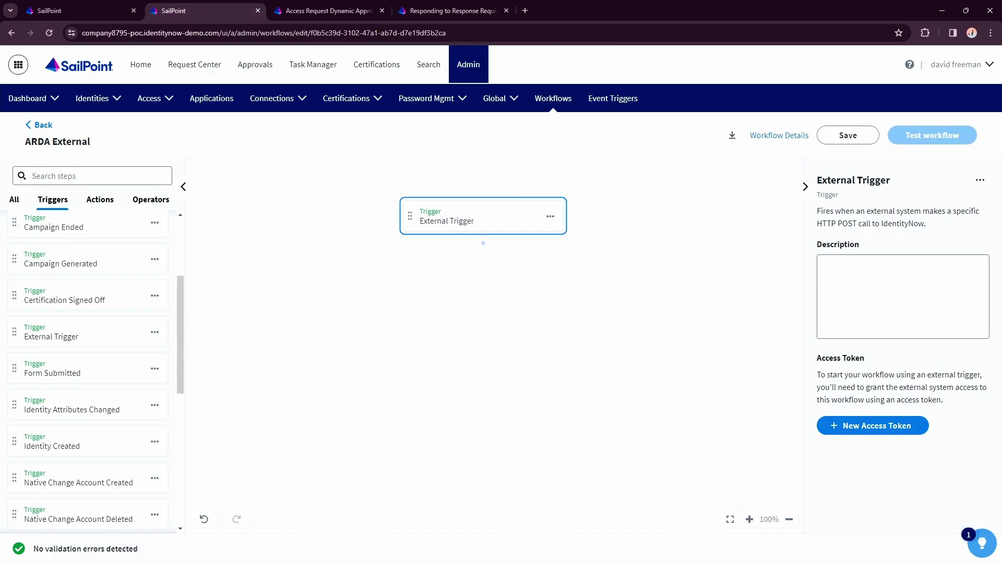
- Add a Compare Strings operator below the External Trigger and connect the trigger to it
{"action": "key", "text": "alt+Tab"}
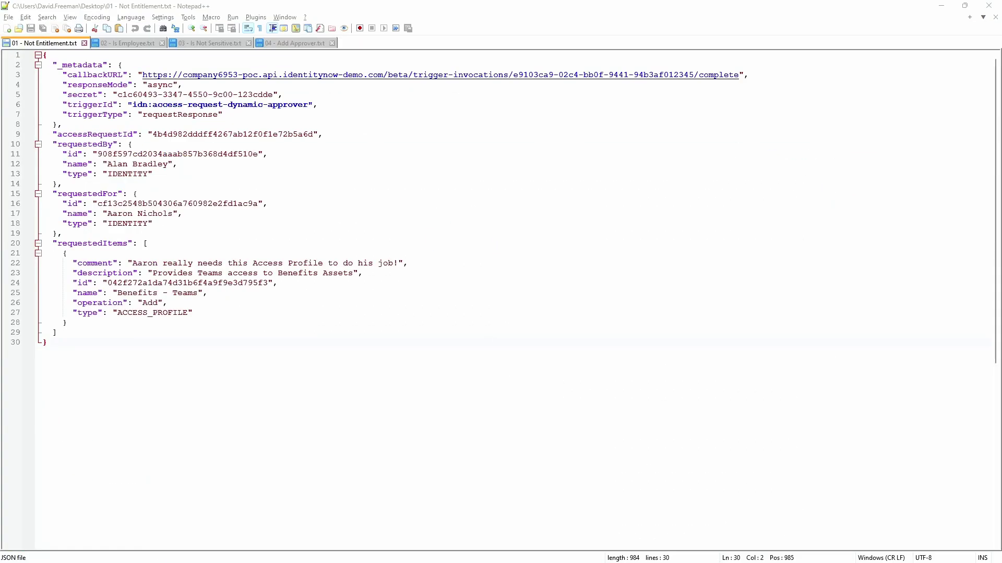
{"action": "key", "text": "alt+Tab"}
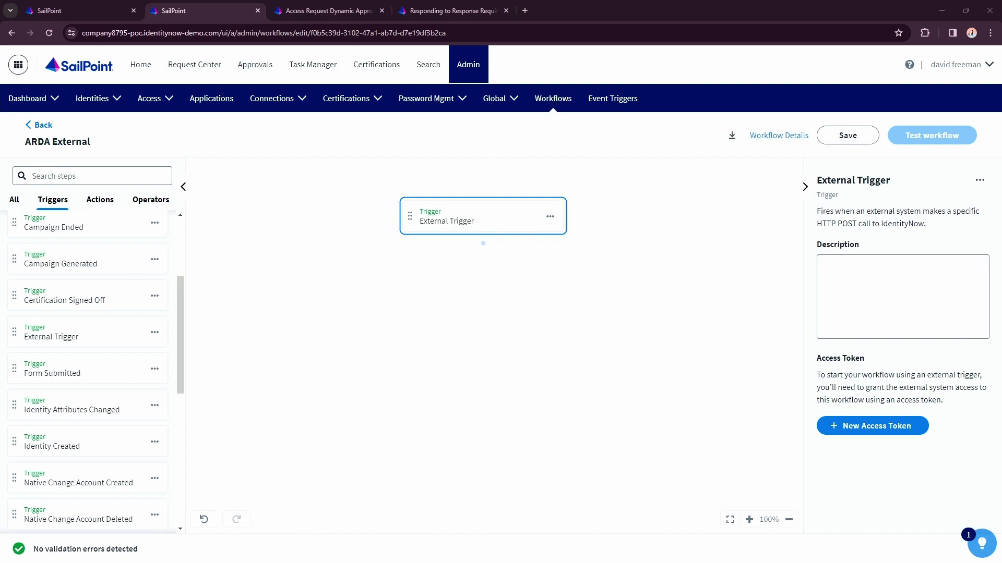
{"action": "left_click", "coordinate": [153, 202]}
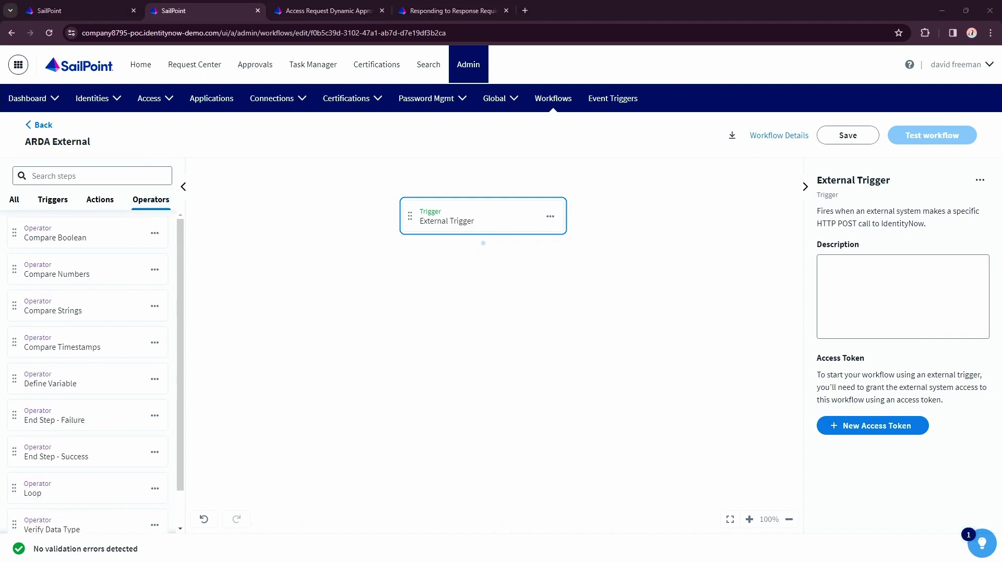
{"action": "scroll", "coordinate": [121, 303], "scroll_direction": "down", "scroll_amount": 1}
{"action": "scroll", "coordinate": [107, 345], "scroll_direction": "up", "scroll_amount": 1}
{"action": "left_click_drag", "start_coordinate": [72, 310], "coordinate": [403, 281]}
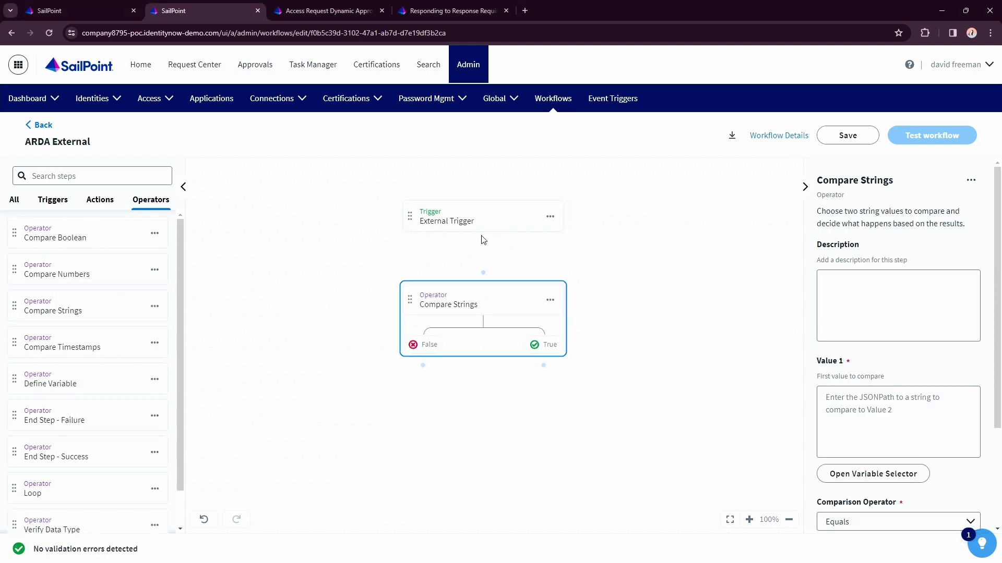
{"action": "left_click_drag", "start_coordinate": [485, 248], "coordinate": [484, 272]}
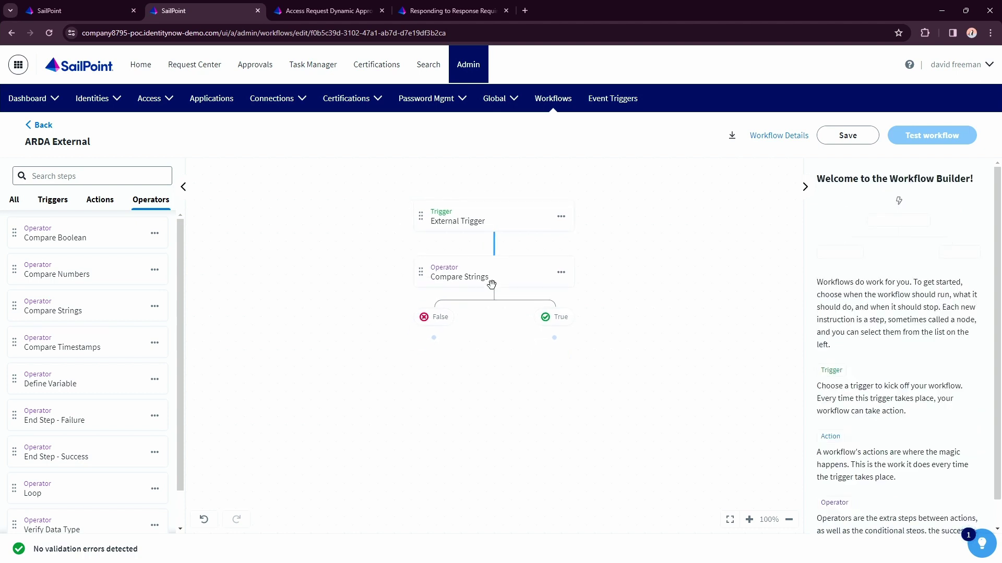
- Set Compare Strings Value 1 to $.trigger.requestedItems[0].type, checking the docs for item types
{"action": "left_click", "coordinate": [480, 221]}
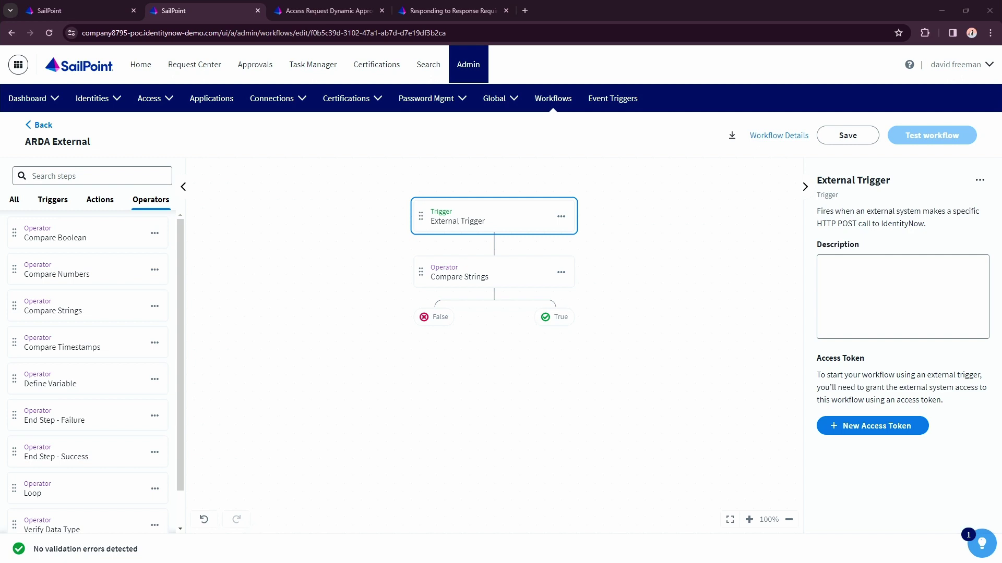
{"action": "left_click", "coordinate": [476, 277]}
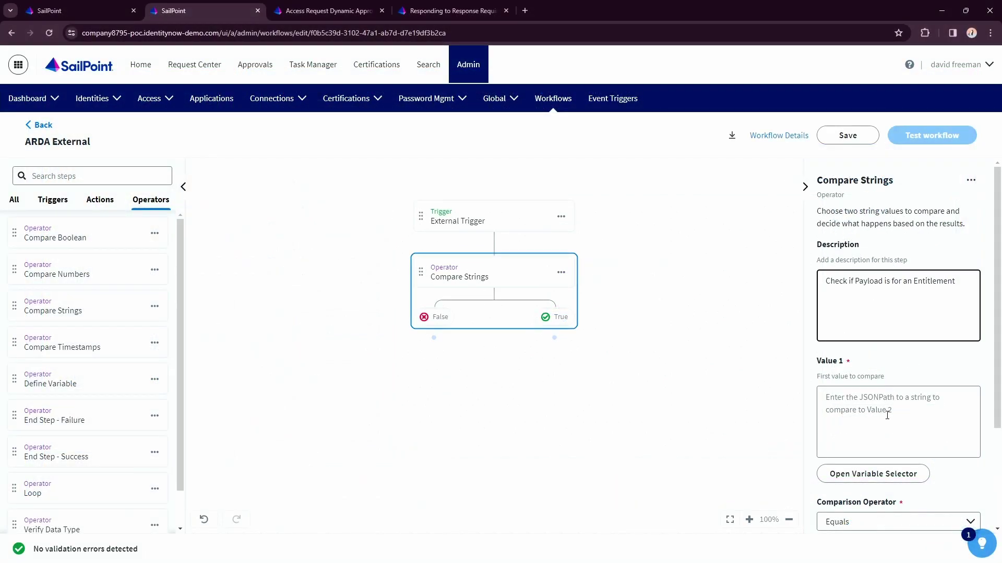
{"action": "left_click", "coordinate": [932, 419]}
{"action": "type", "text": "$.trigger.requestedItems[0].type"}
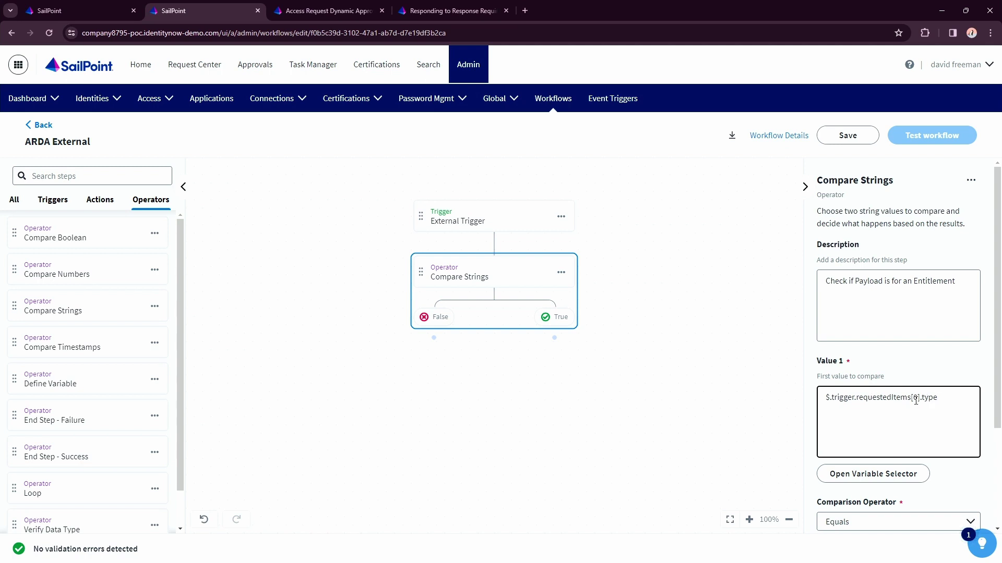
{"action": "left_click_drag", "start_coordinate": [918, 401], "coordinate": [950, 399]}
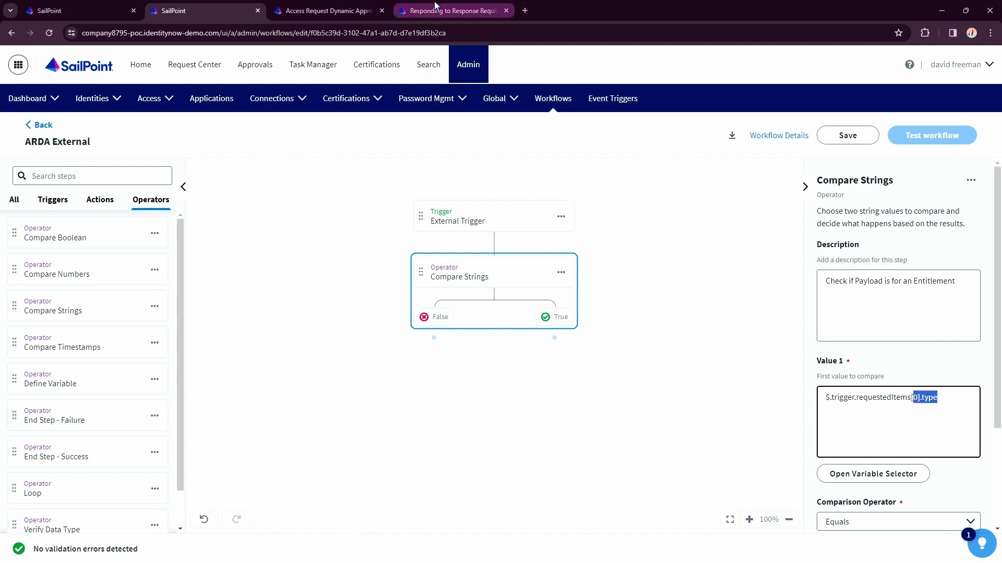
{"action": "left_click", "coordinate": [436, 10]}
{"action": "scroll", "coordinate": [420, 268], "scroll_direction": "up", "scroll_amount": 8}
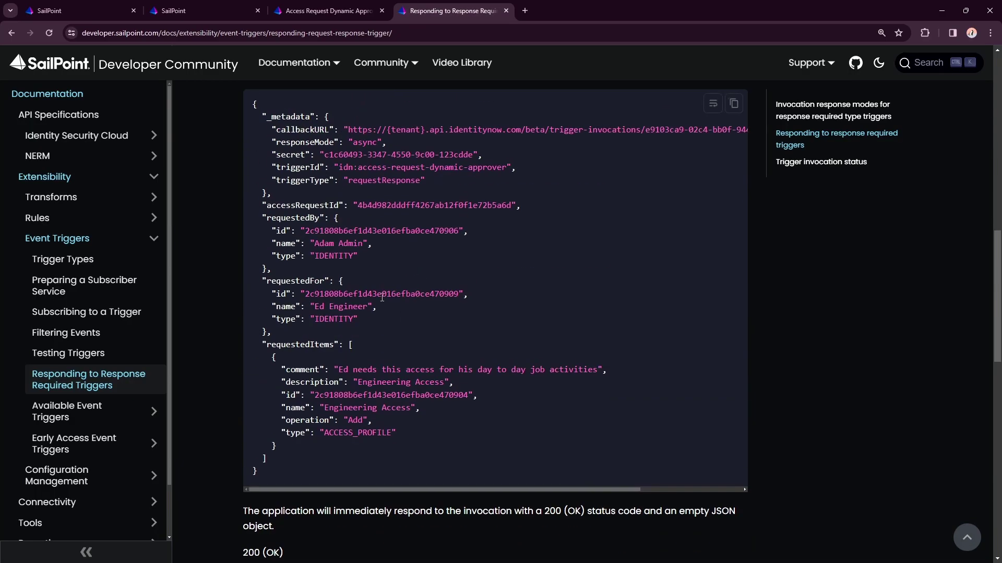
{"action": "left_click_drag", "start_coordinate": [420, 437], "coordinate": [282, 432]}
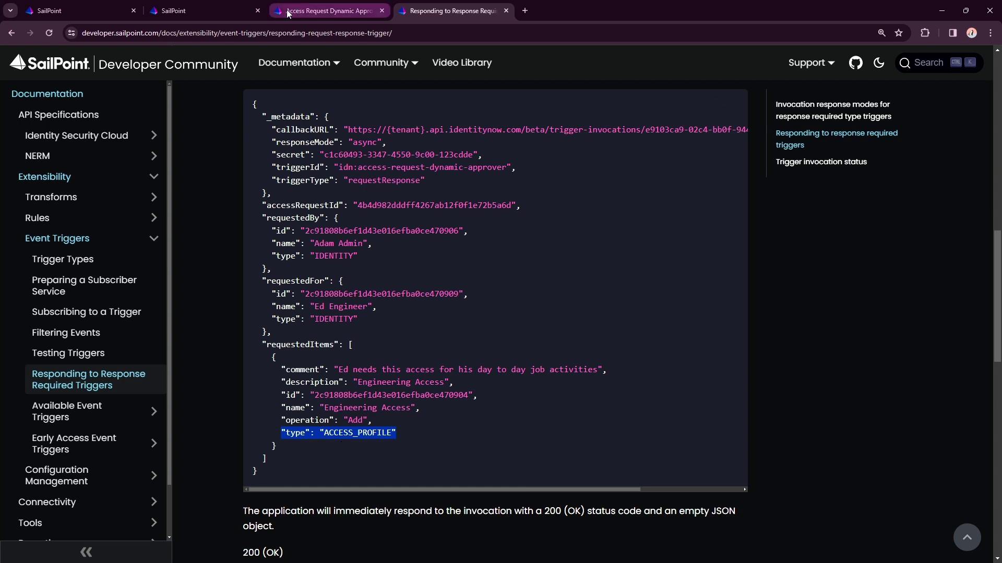
{"action": "left_click", "coordinate": [209, 10]}
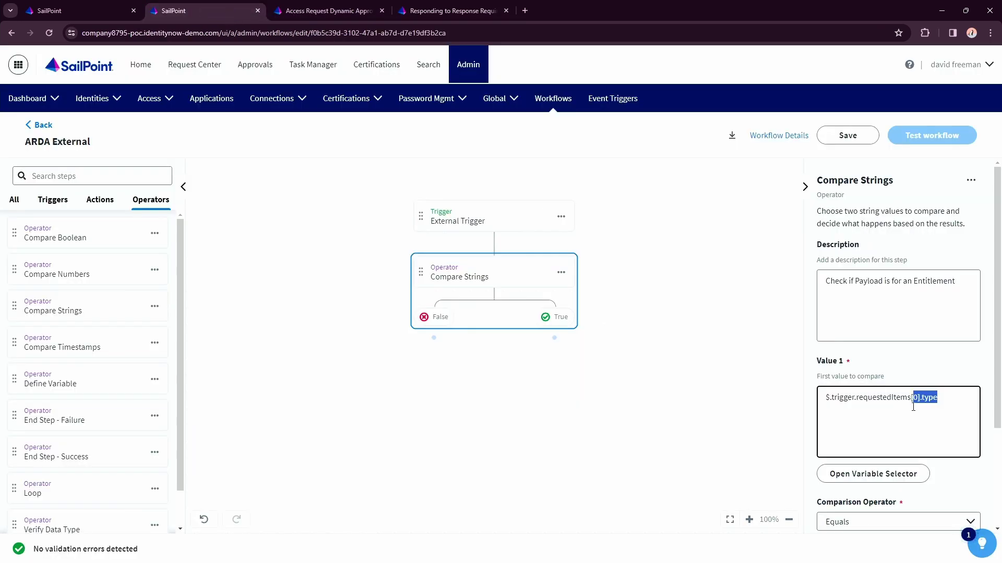
{"action": "left_click", "coordinate": [949, 413]}
{"action": "scroll", "coordinate": [952, 415], "scroll_direction": "down", "scroll_amount": 3}
- Set Value 2 to ENTITLEMENT and search the action steps for 'Get'
{"action": "left_click", "coordinate": [899, 473]}
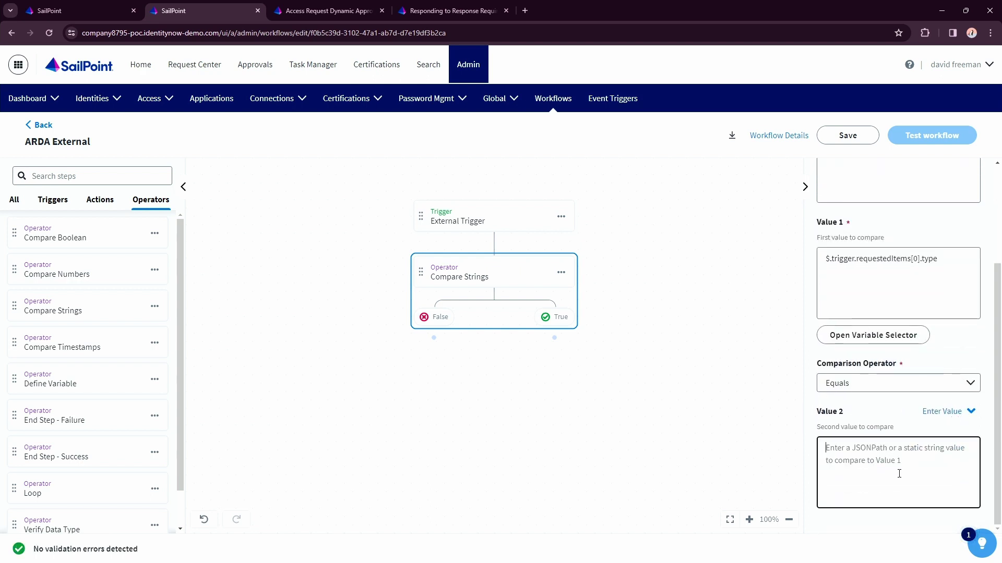
{"action": "type", "text": "E"}
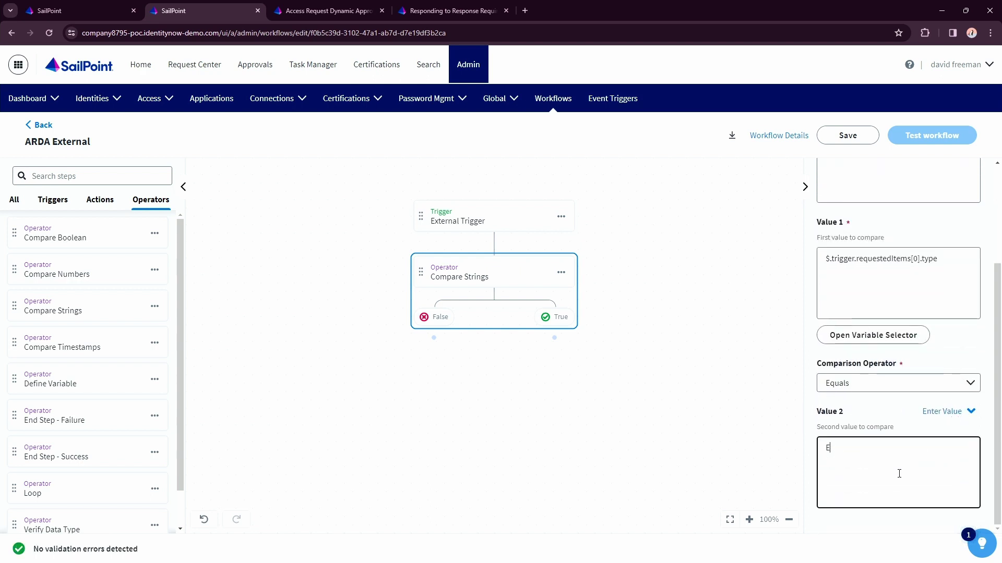
{"action": "type", "text": "NTITLEMENT"}
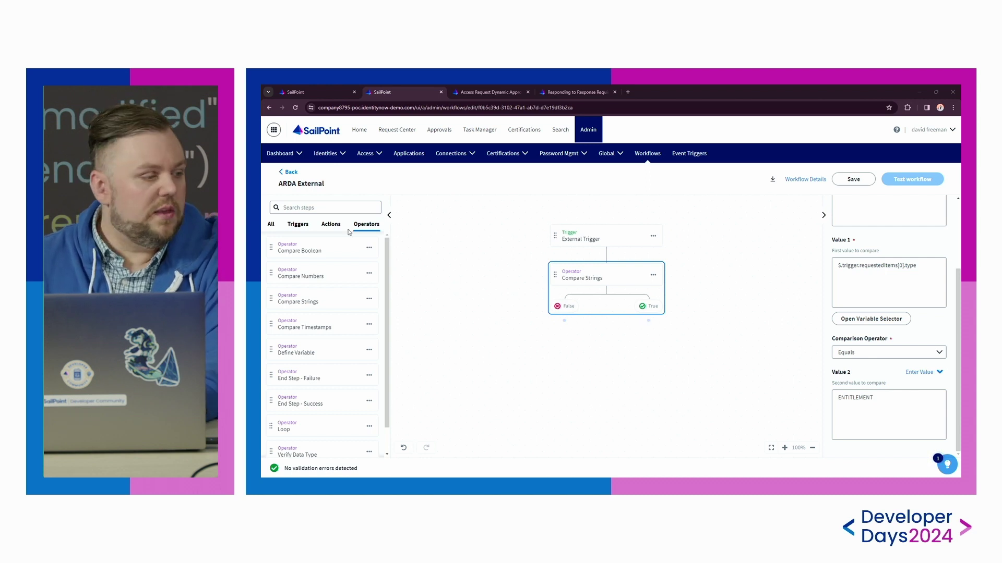
{"action": "left_click", "coordinate": [331, 224]}
{"action": "left_click", "coordinate": [328, 207]}
{"action": "type", "text": "Get"}
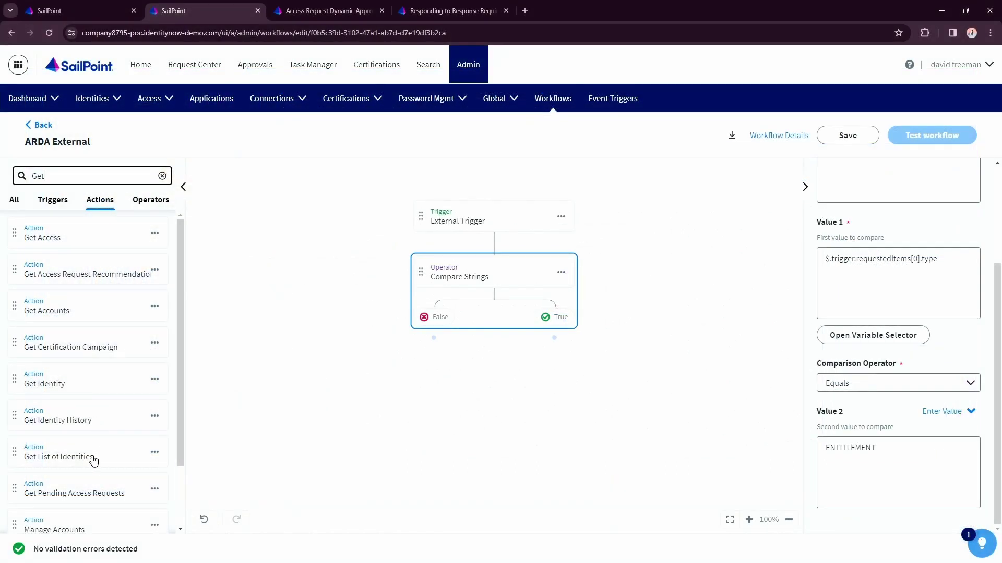
- Attach Get List of Identities to the True branch, finding identities by Search Query
{"action": "left_click_drag", "start_coordinate": [94, 461], "coordinate": [516, 379]}
{"action": "left_click_drag", "start_coordinate": [554, 338], "coordinate": [598, 366]}
{"action": "left_click", "coordinate": [495, 360]}
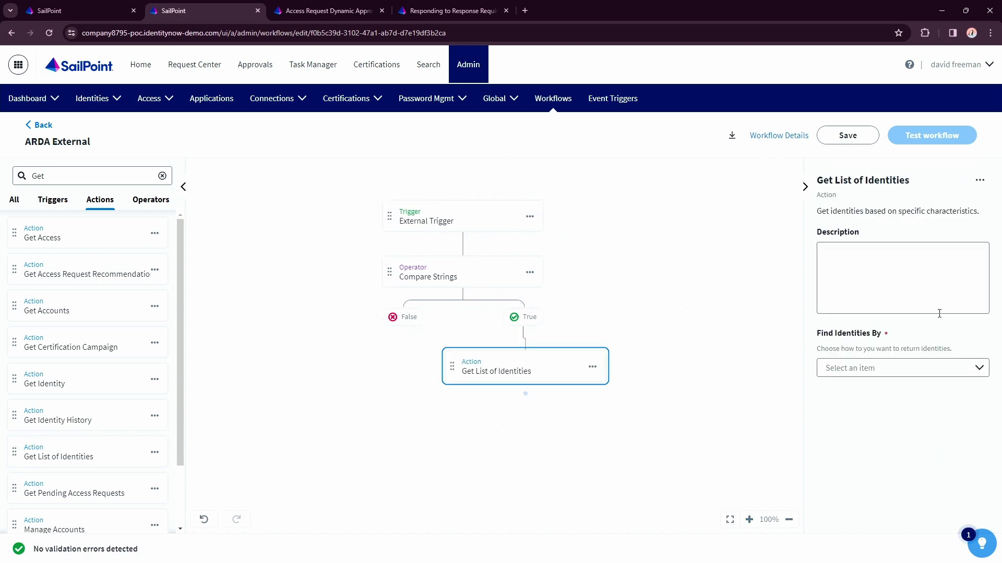
{"action": "left_click", "coordinate": [879, 371]}
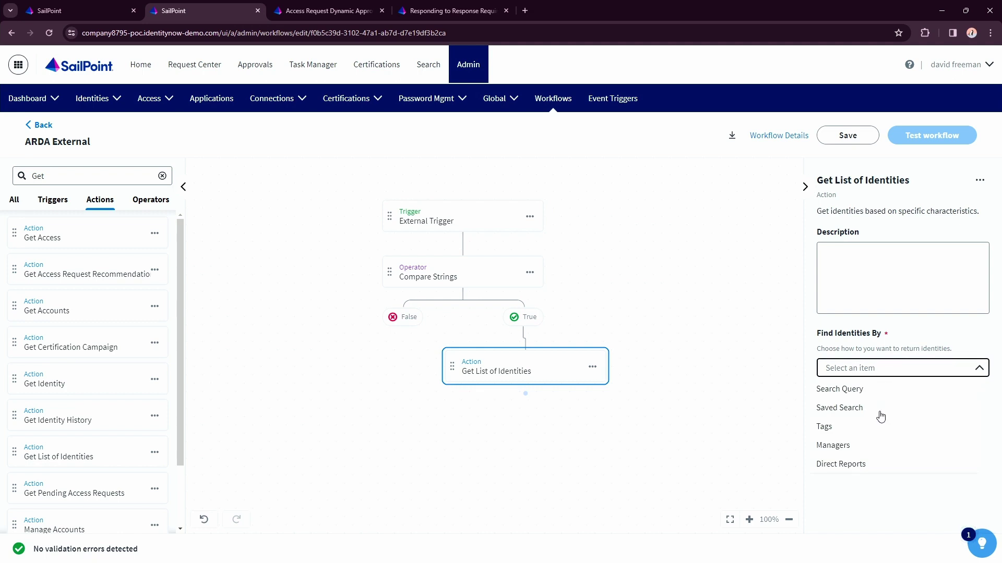
{"action": "left_click", "coordinate": [877, 397]}
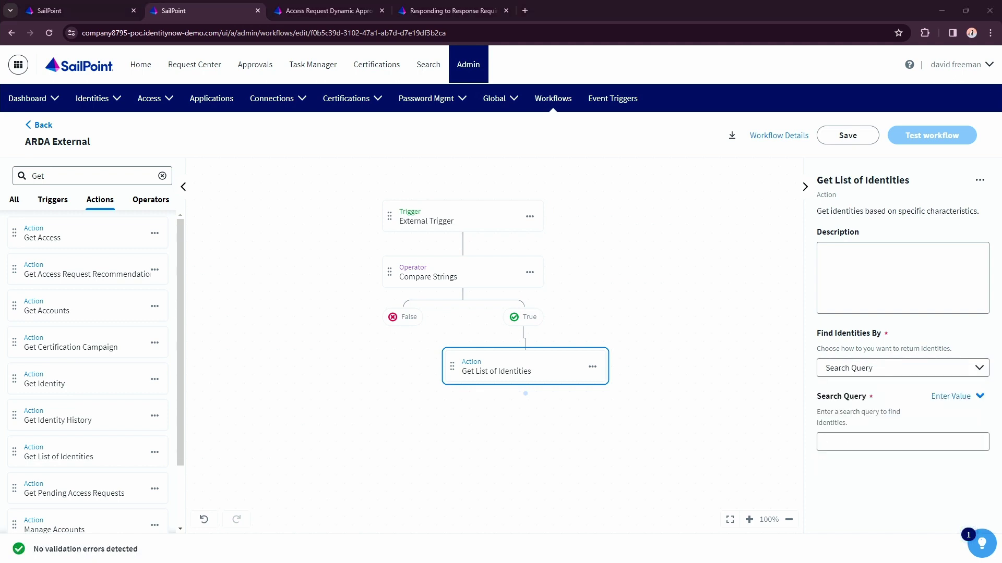
- Enter the query id:"{{$.trigger.requestedFor.id}}" AND, then open Identity Profiles in a new tab
{"action": "left_click", "coordinate": [431, 11]}
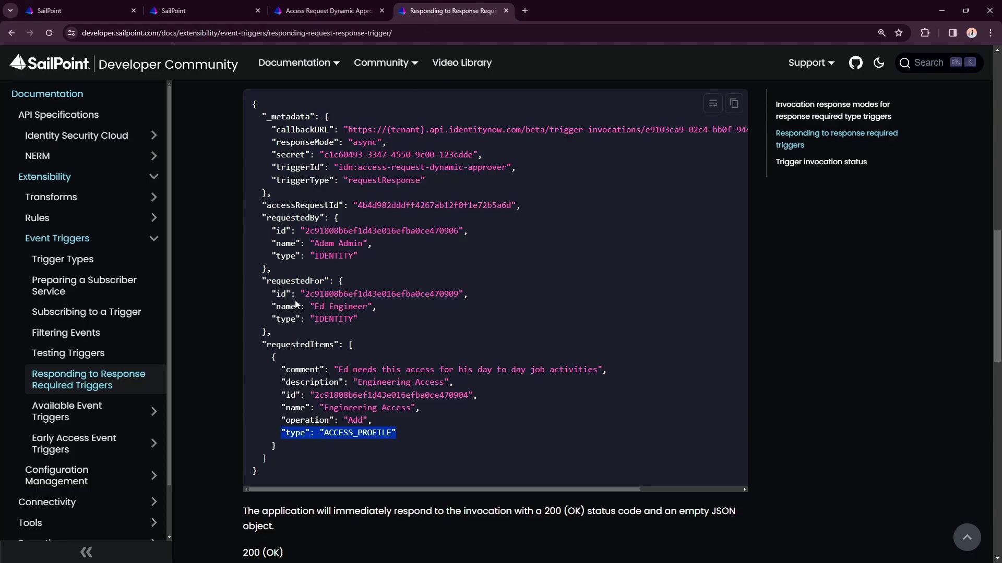
{"action": "left_click_drag", "start_coordinate": [270, 291], "coordinate": [492, 295]}
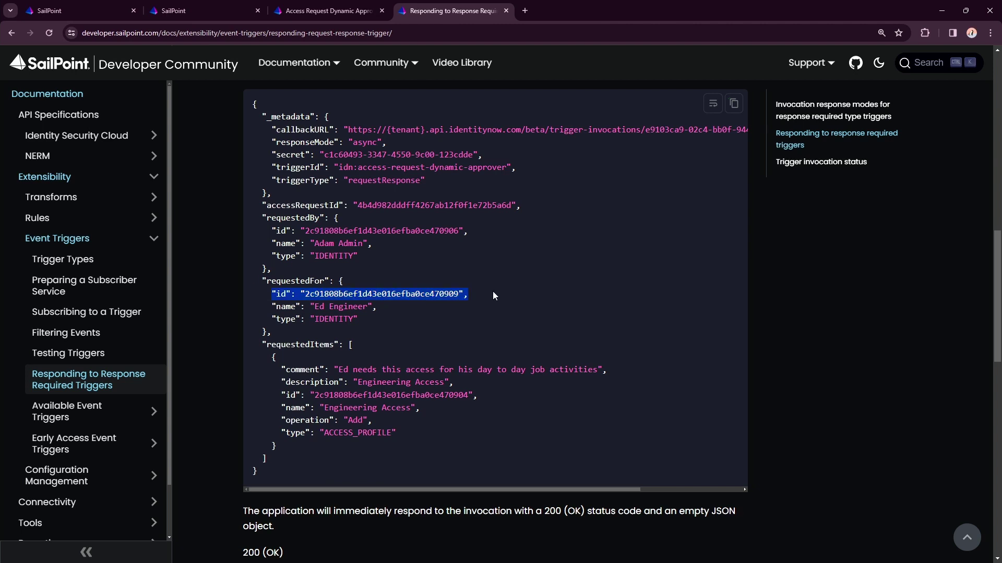
{"action": "double_click", "coordinate": [391, 299]}
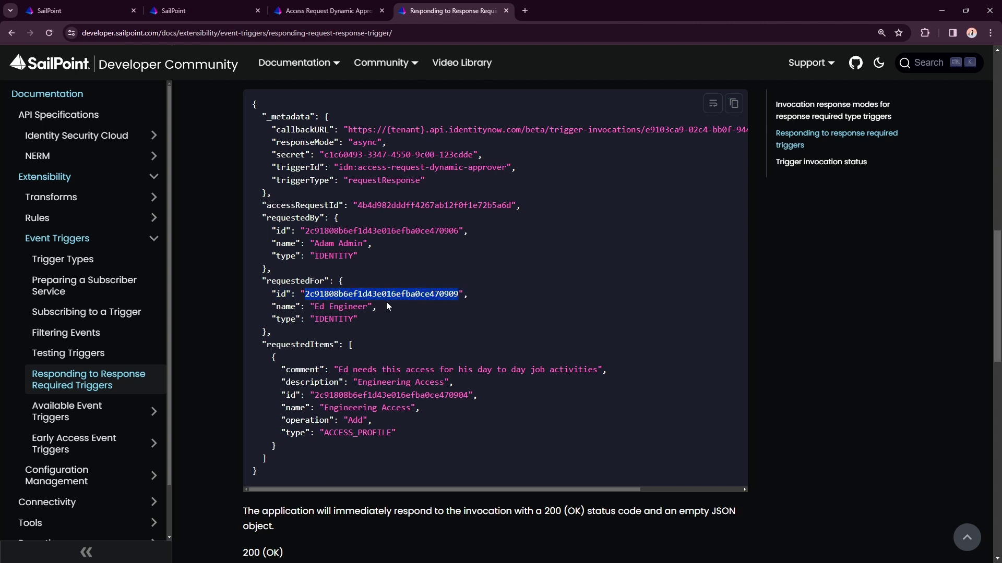
{"action": "left_click", "coordinate": [195, 12]}
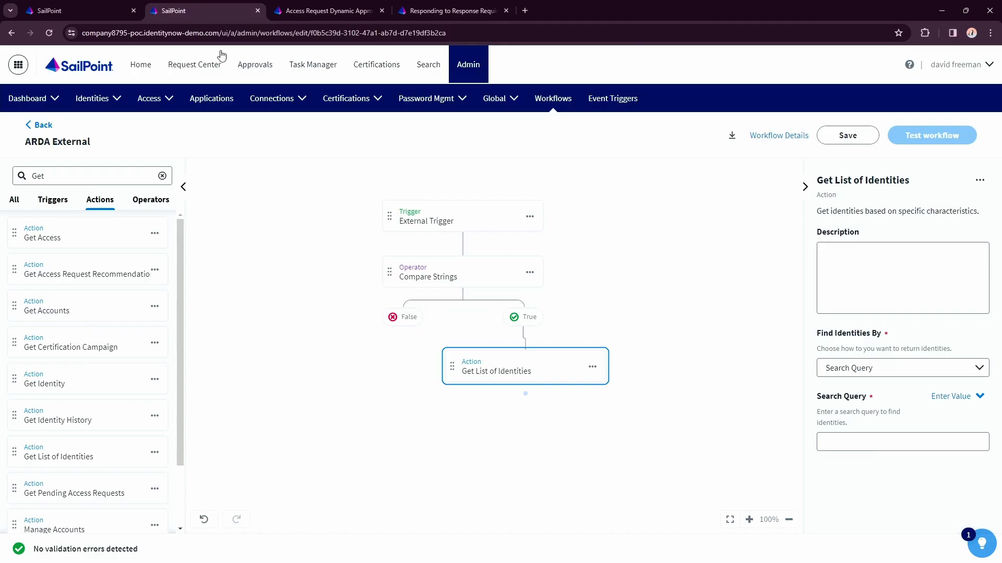
{"action": "left_click", "coordinate": [878, 440]}
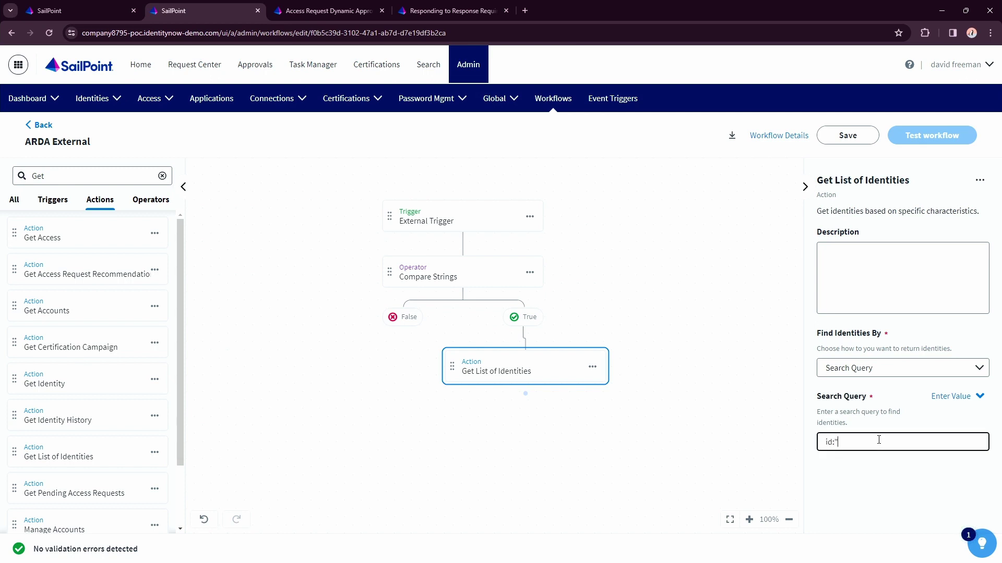
{"action": "type", "text": "id:\"{{$.trigger.requestedFor.id}}\""}
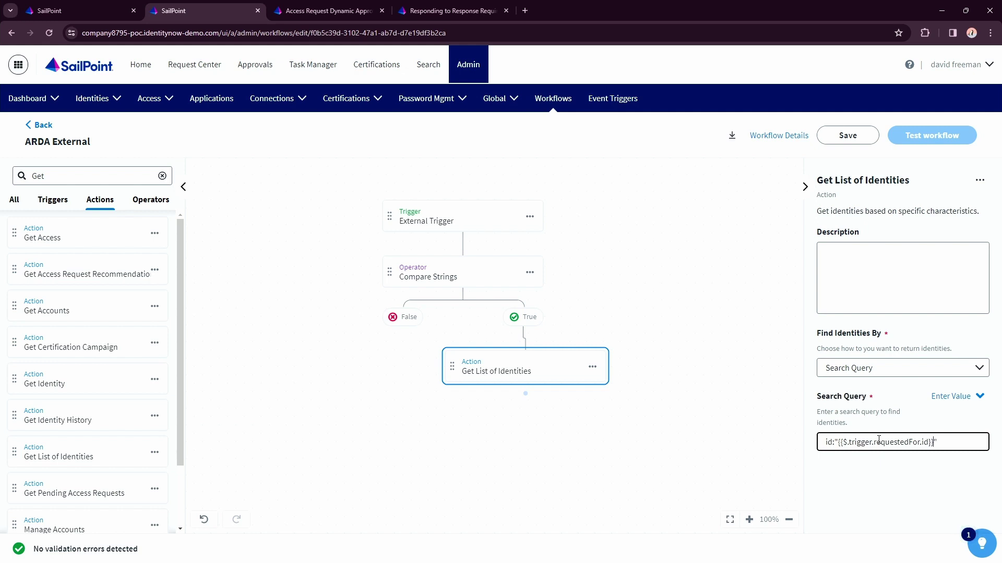
{"action": "key", "text": "End"}
{"action": "type", "text": "AND"}
{"action": "left_click", "coordinate": [111, 97]}
{"action": "middle_click", "coordinate": [116, 147]}
{"action": "left_click", "coordinate": [314, 16]}
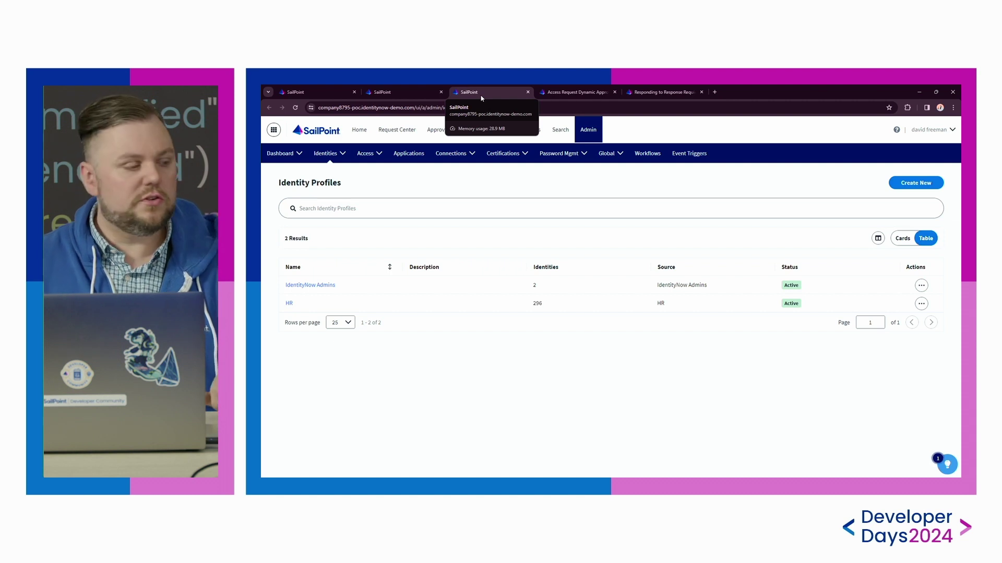
{"action": "left_click", "coordinate": [528, 91]}
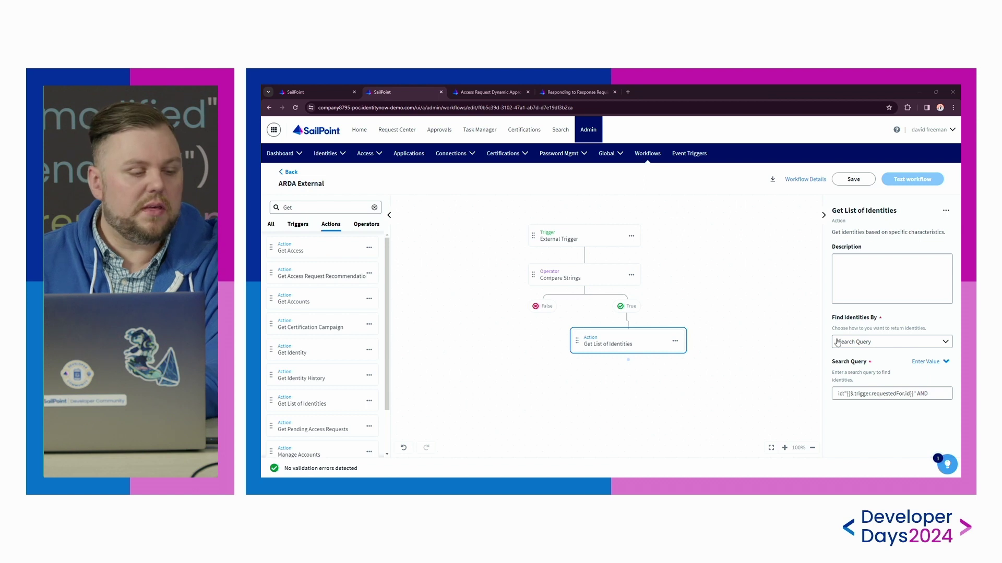
- Append NOT identityProfile.name:"HR" after the AND in the identity search query
{"action": "left_click", "coordinate": [938, 393]}
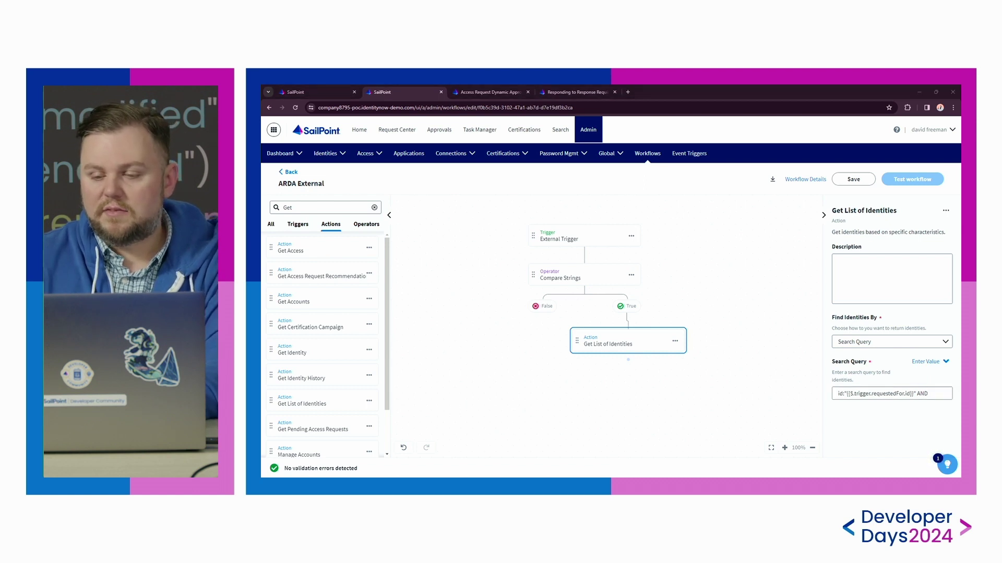
{"action": "left_click", "coordinate": [947, 395]}
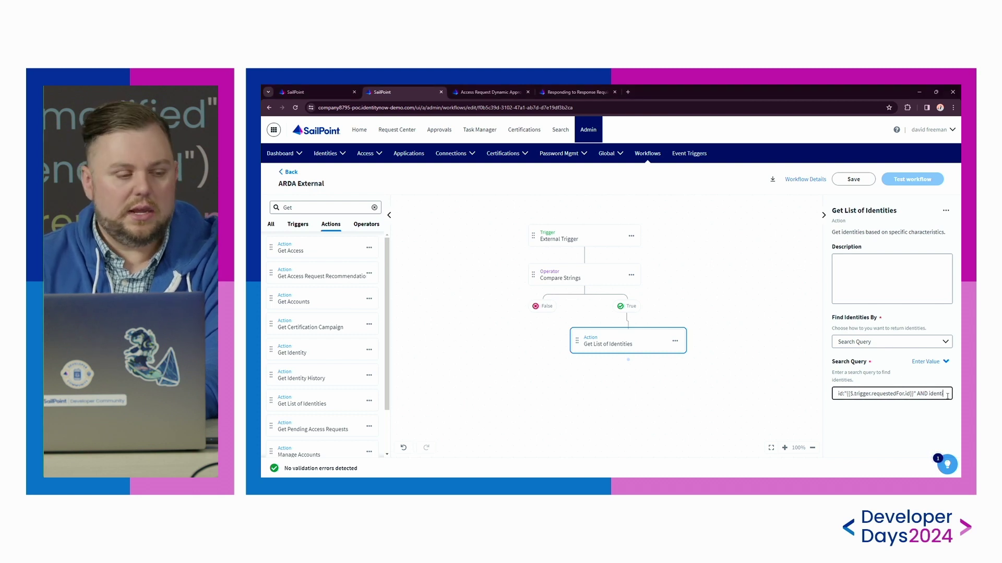
{"action": "type", "text": "identityPro"}
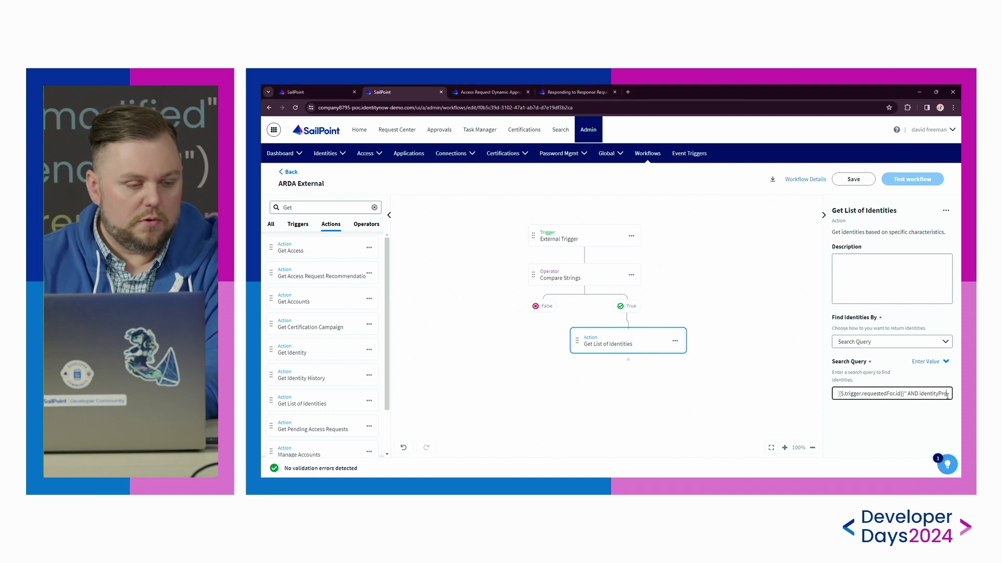
{"action": "type", "text": "file.name:"}
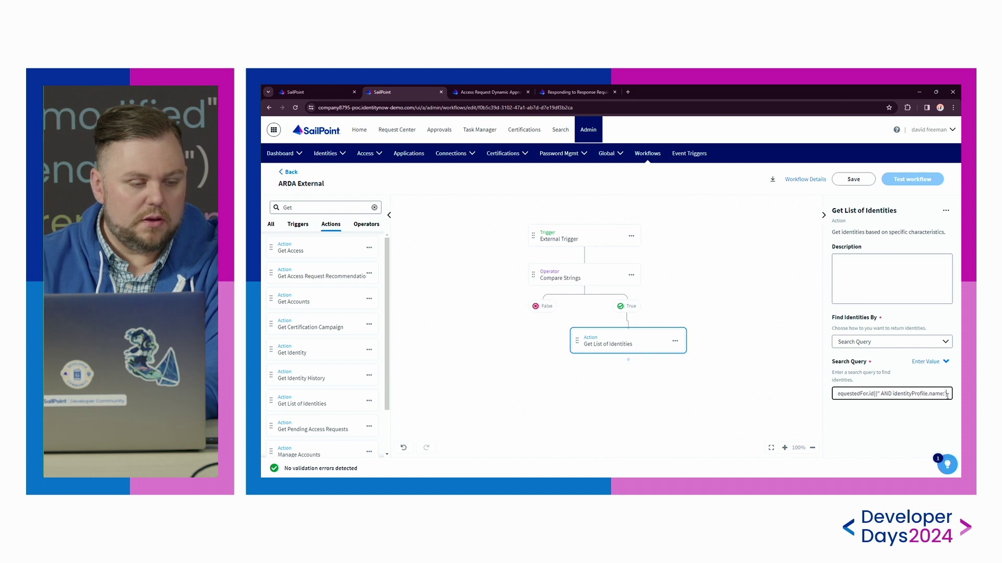
{"action": "key", "text": "Right"}
{"action": "key", "text": "Right"}
{"action": "key", "text": "Right"}
{"action": "key", "text": "Right"}
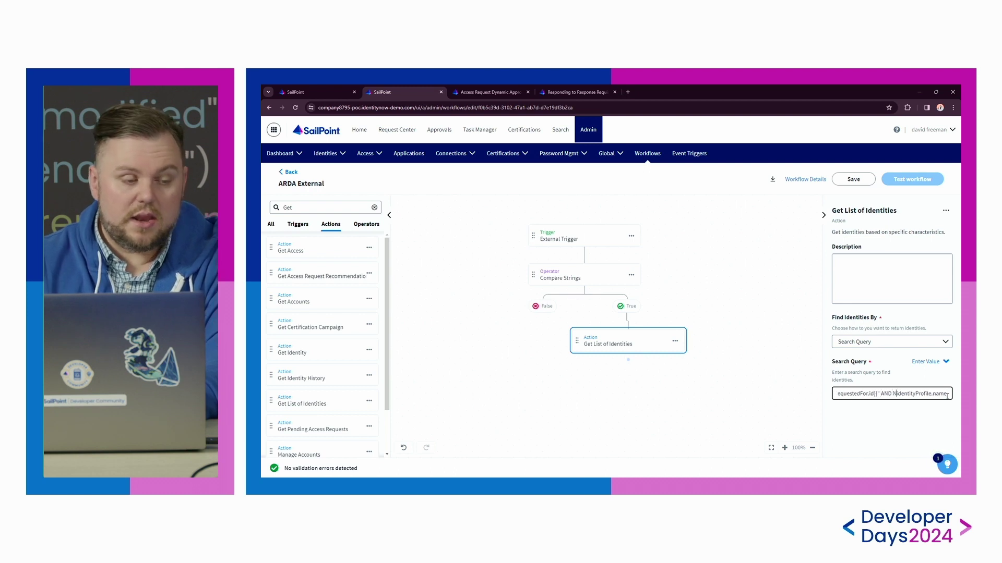
{"action": "type", "text": "NOT "}
{"action": "type", "text": "HR\""}
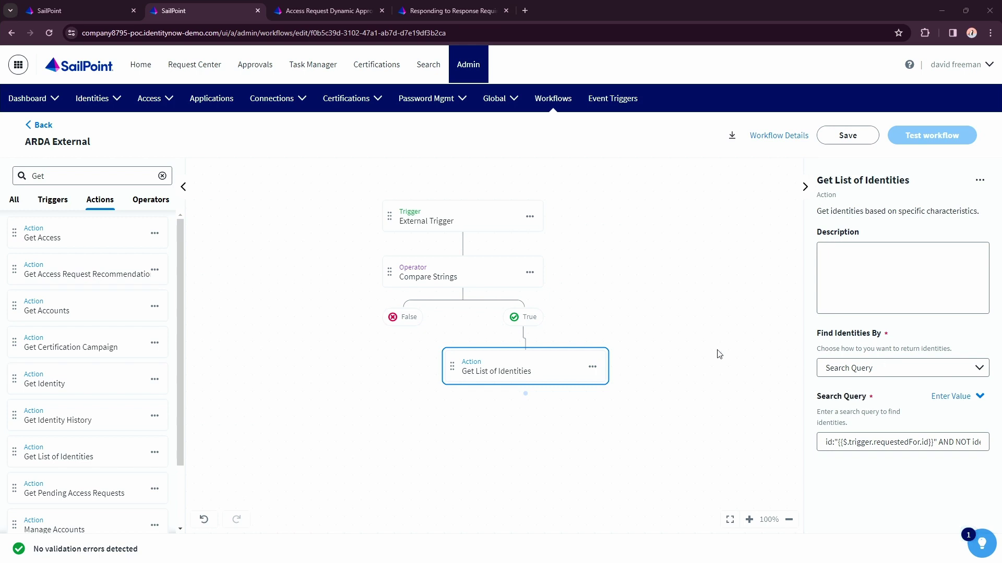
- Add a Verify Data Type operator below the Get List of Identities step
{"action": "left_click", "coordinate": [150, 200]}
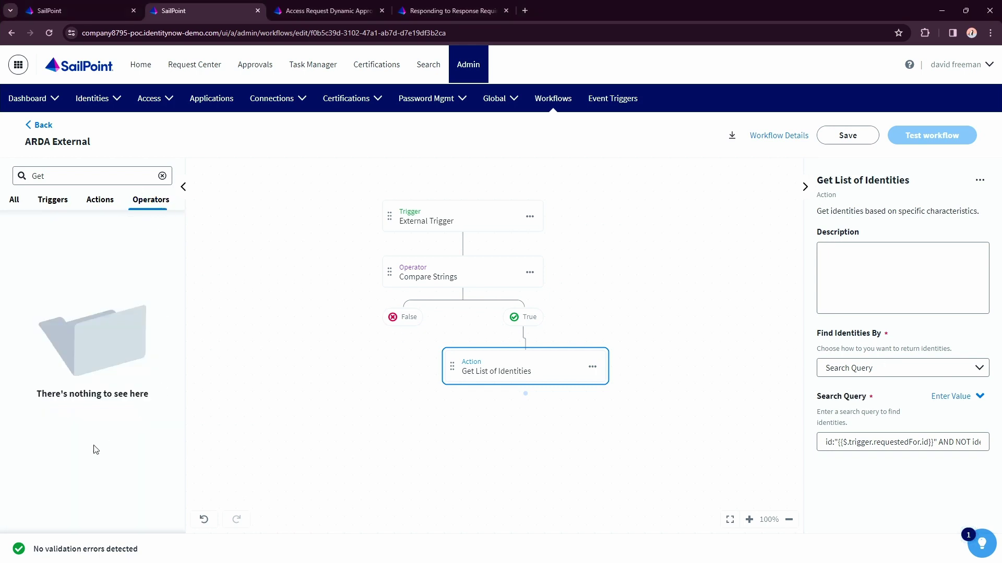
{"action": "left_click", "coordinate": [162, 176]}
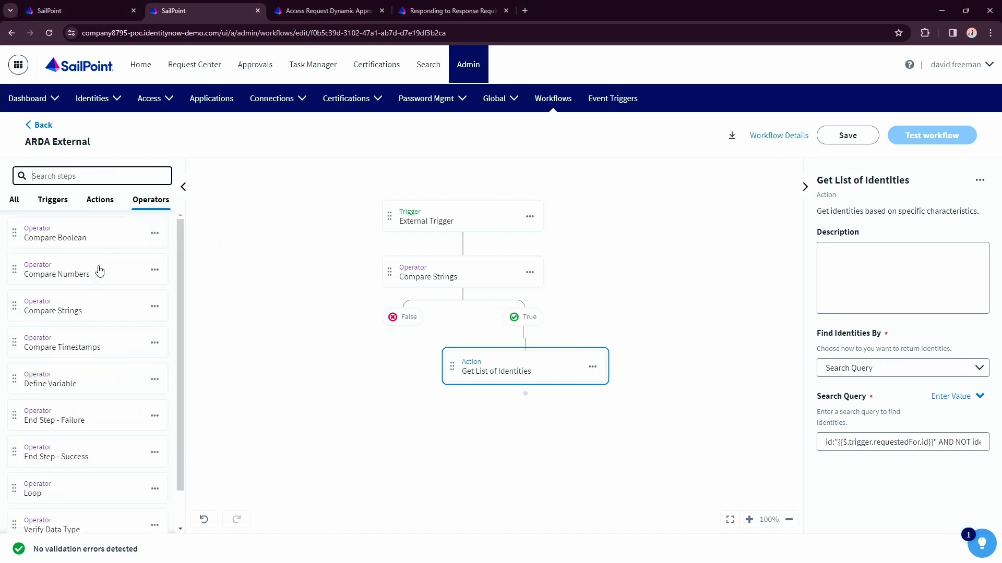
{"action": "type", "text": "ver"}
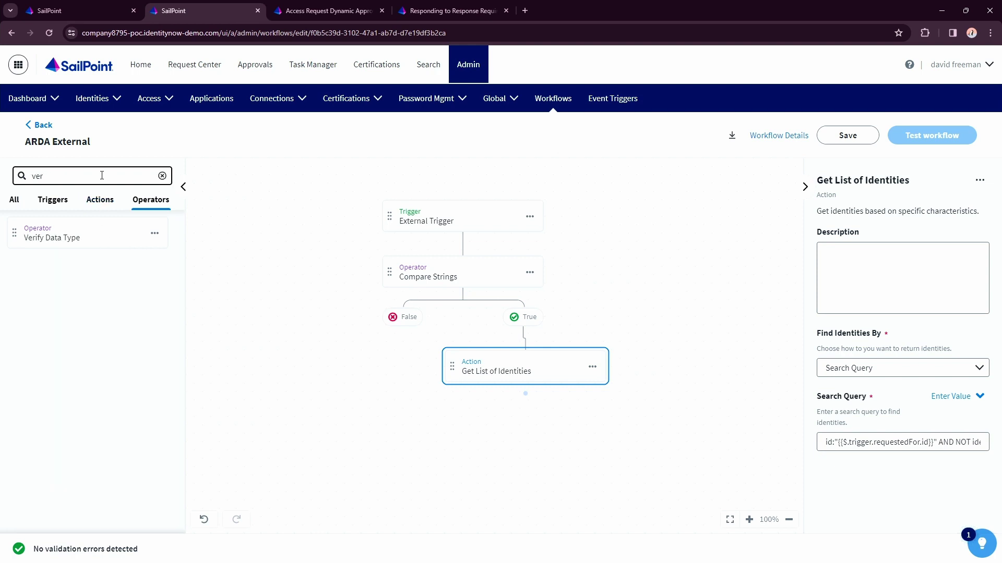
{"action": "left_click_drag", "start_coordinate": [52, 235], "coordinate": [649, 436]}
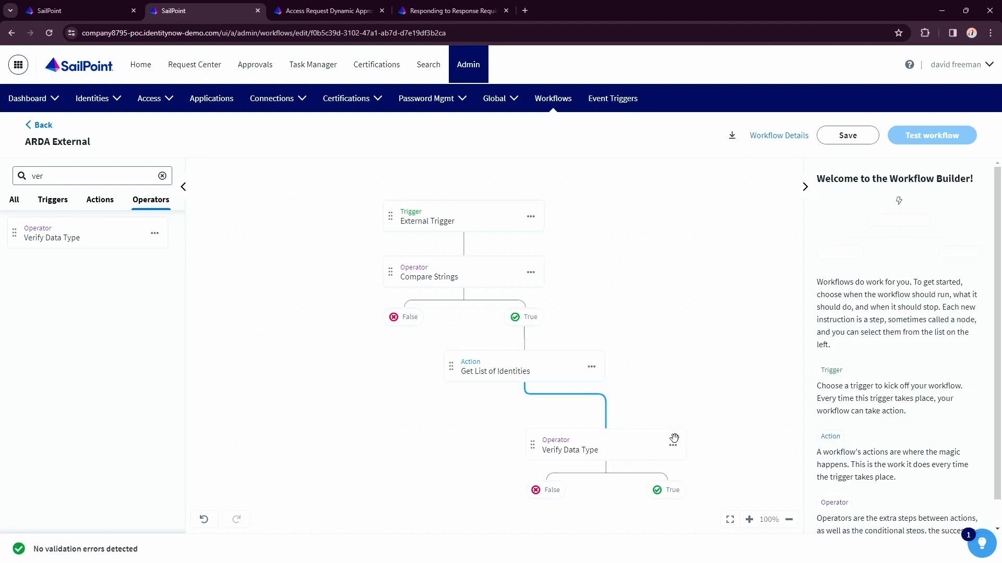
{"action": "left_click_drag", "start_coordinate": [504, 427], "coordinate": [619, 427]}
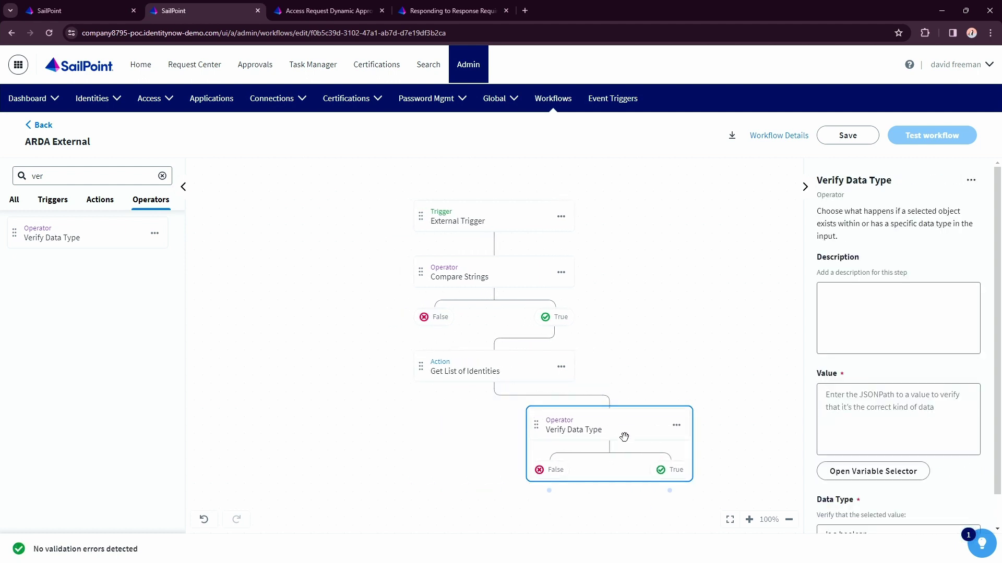
{"action": "left_click_drag", "start_coordinate": [705, 461], "coordinate": [671, 432]}
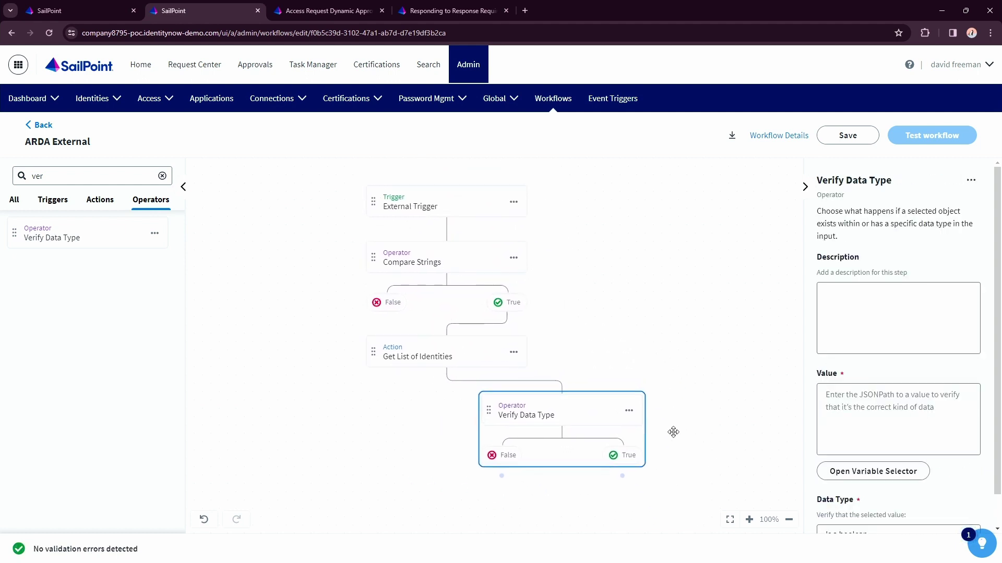
- Open the rename dialog for the External Trigger step and select its current name
{"action": "left_click", "coordinate": [447, 196]}
{"action": "left_click", "coordinate": [979, 180]}
{"action": "left_click", "coordinate": [924, 221]}
{"action": "left_click", "coordinate": [429, 335]}
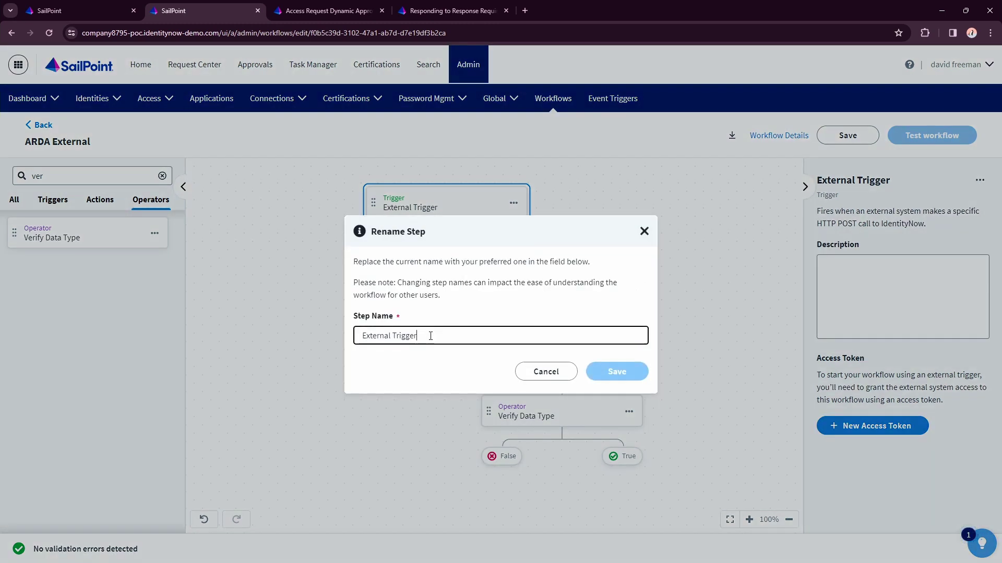
{"action": "triple_click", "coordinate": [431, 335]}
- Rename the External Trigger step to 'External Trigger - ARDA'
{"action": "key", "text": "alt+Tab"}
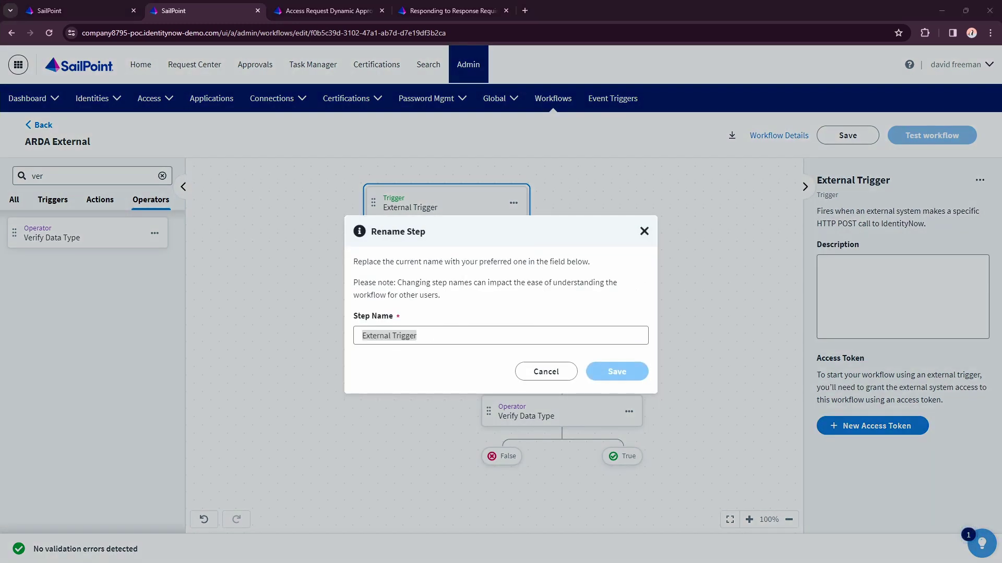
{"action": "left_click", "coordinate": [588, 336]}
{"action": "triple_click", "coordinate": [588, 336]}
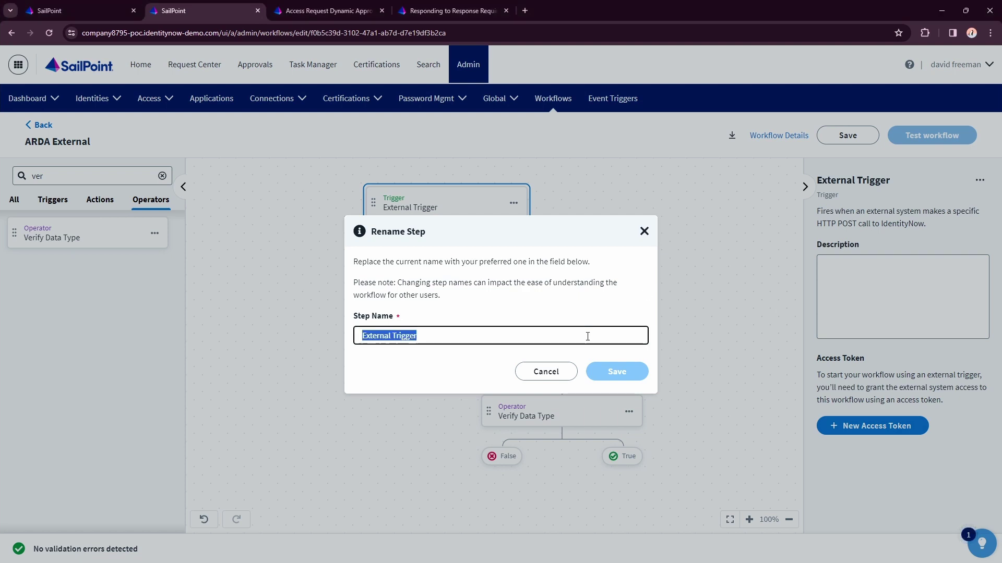
{"action": "type", "text": "External Trigger - ARDA"}
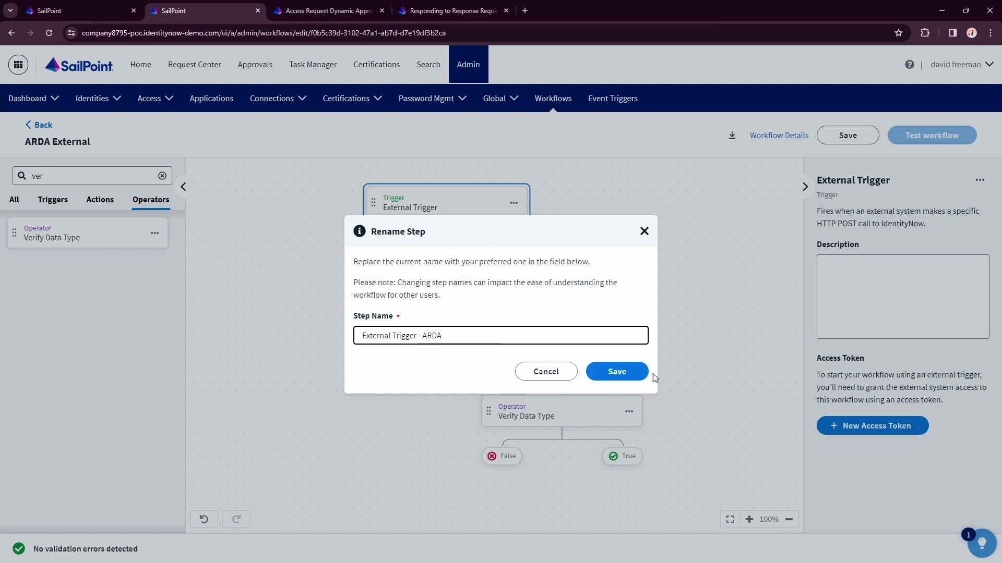
{"action": "left_click", "coordinate": [615, 372]}
- Rename the Compare Strings step to 'Check: Is Entitlement?'
{"action": "left_click", "coordinate": [449, 266]}
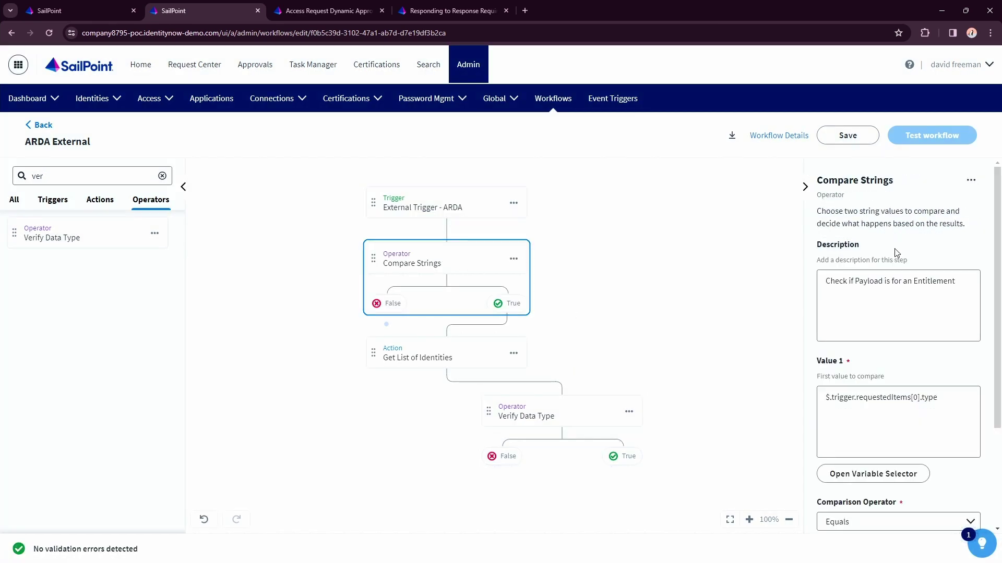
{"action": "left_click", "coordinate": [971, 180]}
{"action": "left_click", "coordinate": [903, 219]}
{"action": "left_click", "coordinate": [514, 330]}
{"action": "key", "text": "ctrl+a"}
{"action": "type", "text": "Check:"}
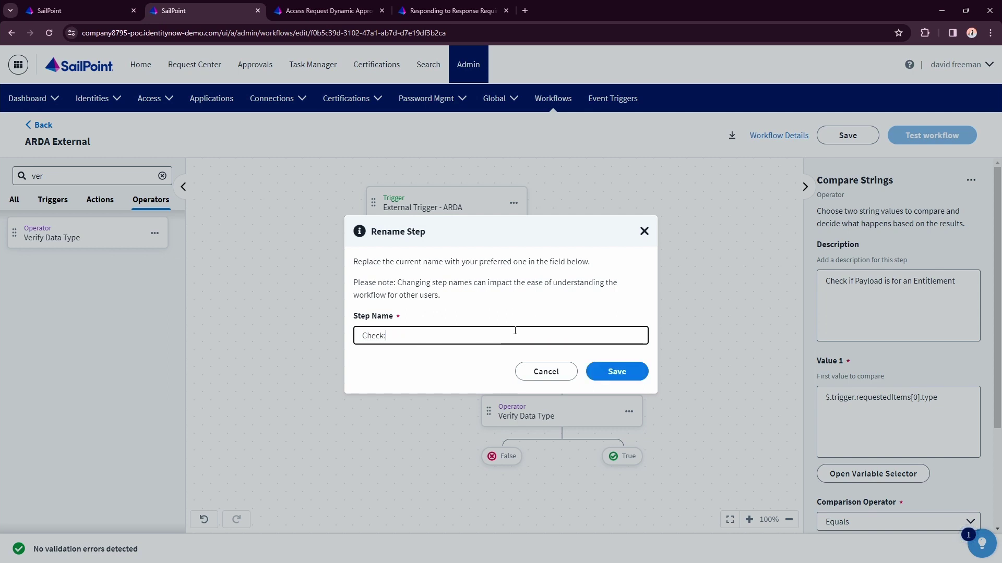
{"action": "type", "text": " Is Entitlement?"}
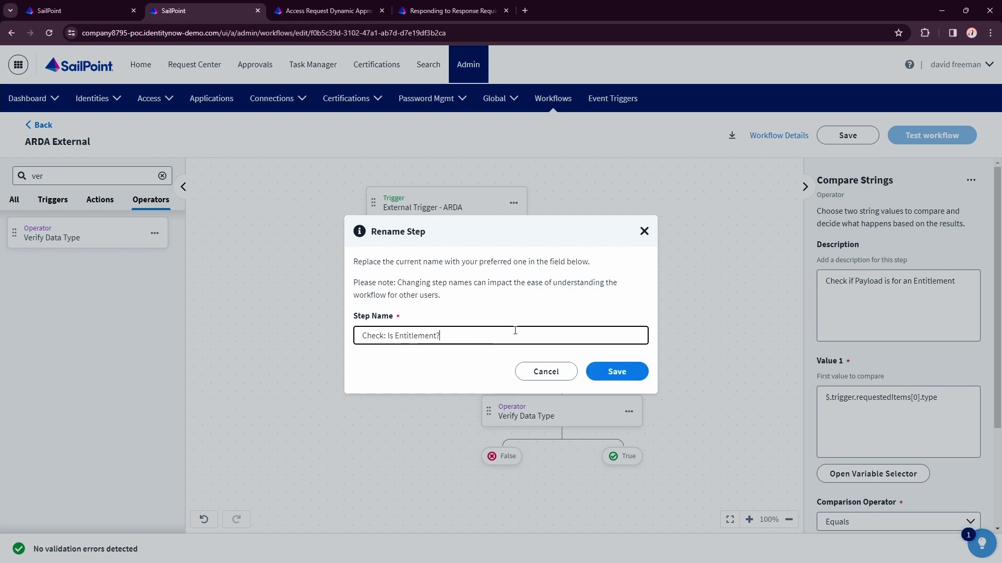
{"action": "left_click", "coordinate": [617, 372]}
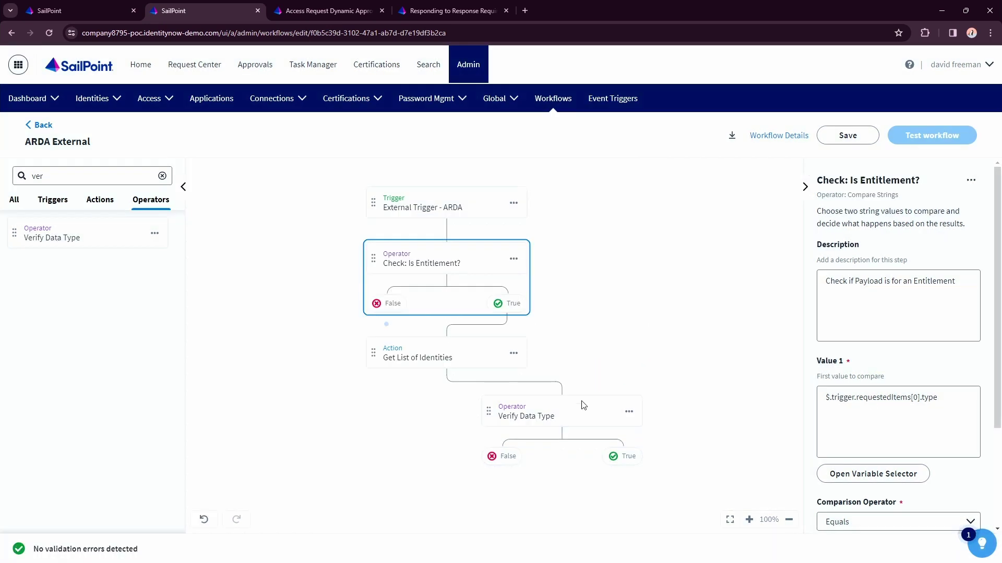
- Rename the Get List of Identities step to 'Search: requestedFor + Non-Emp'
{"action": "left_click", "coordinate": [475, 354]}
{"action": "left_click", "coordinate": [980, 180]}
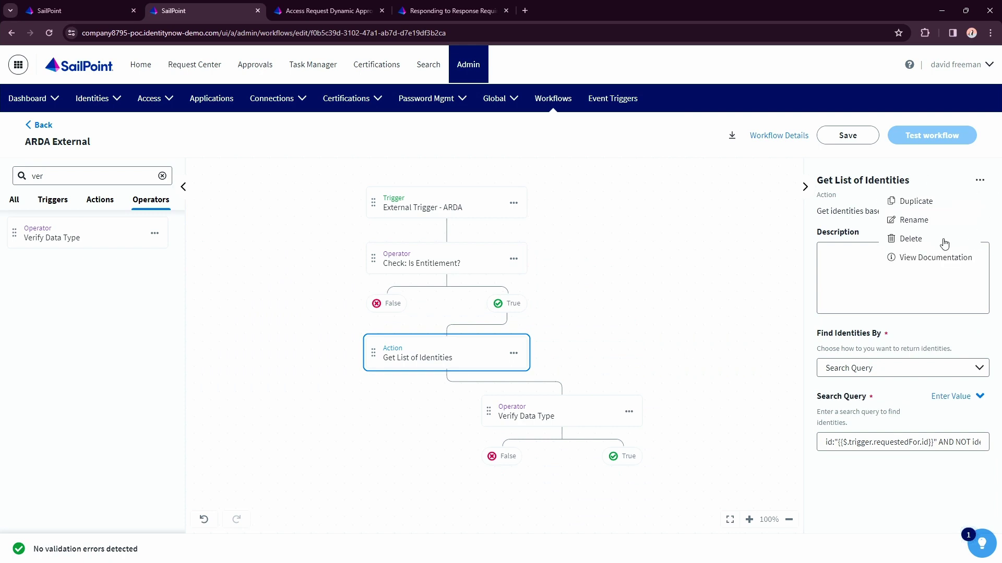
{"action": "left_click", "coordinate": [913, 220]}
{"action": "left_click", "coordinate": [477, 331]}
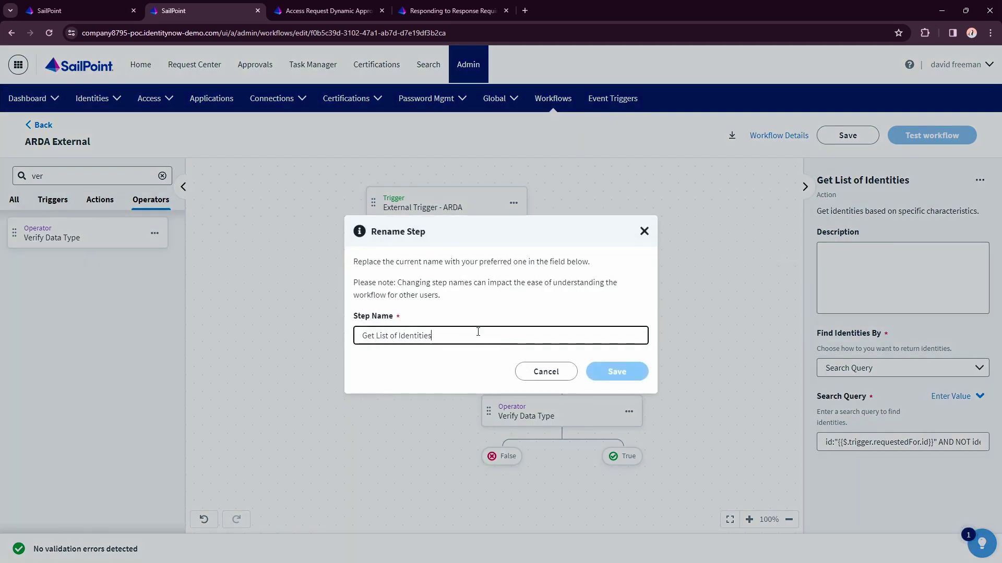
{"action": "key", "text": "ctrl+a"}
{"action": "type", "text": "Sea"}
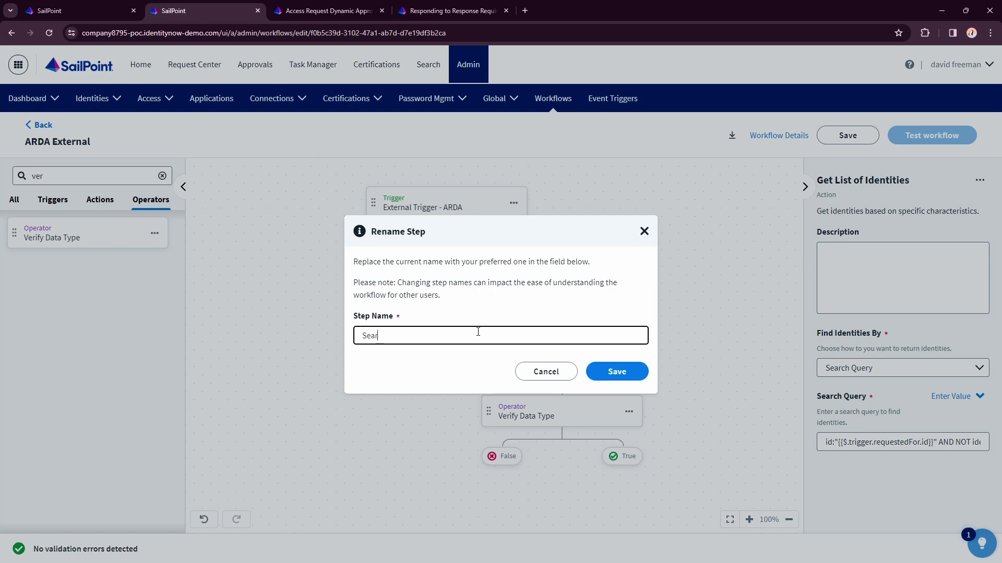
{"action": "type", "text": "rch: requestedFor"}
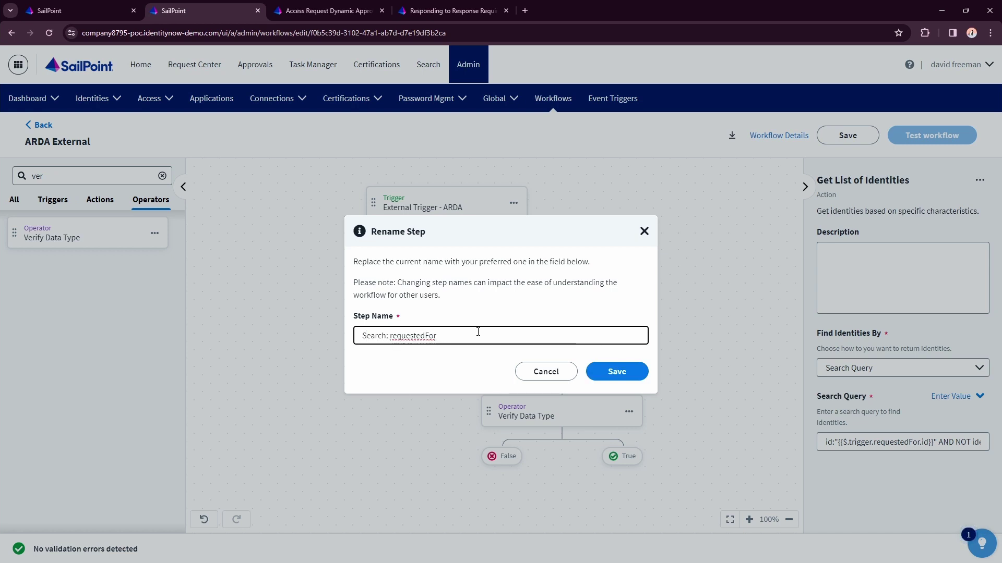
{"action": "type", "text": " + Non-Emp"}
{"action": "left_click", "coordinate": [630, 375]}
- Rename the Verify Data Type step to 'Check: Result Found'
{"action": "left_click", "coordinate": [553, 401]}
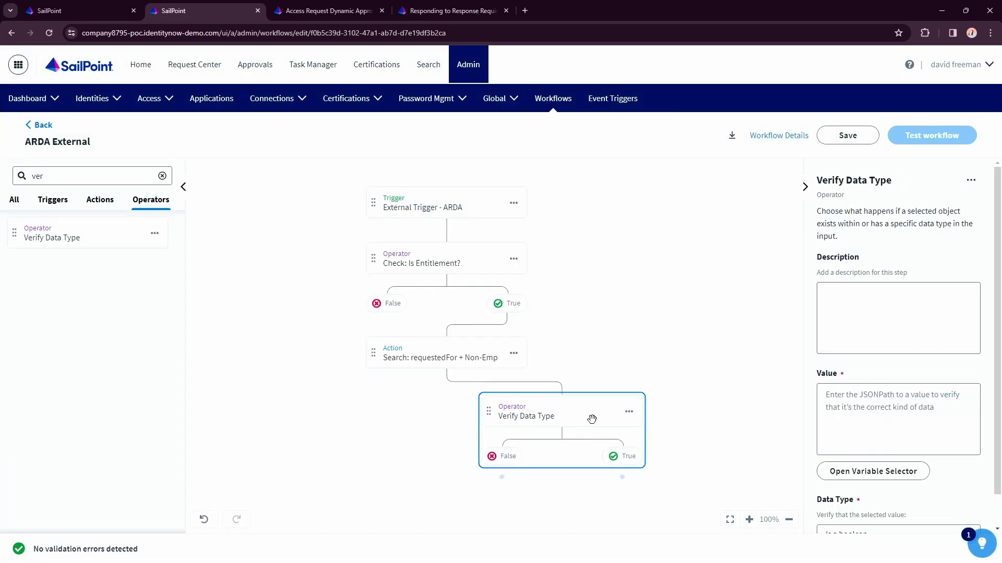
{"action": "left_click", "coordinate": [971, 180]}
{"action": "left_click", "coordinate": [904, 220]}
{"action": "left_click", "coordinate": [496, 334]}
{"action": "key", "text": "ctrl+a"}
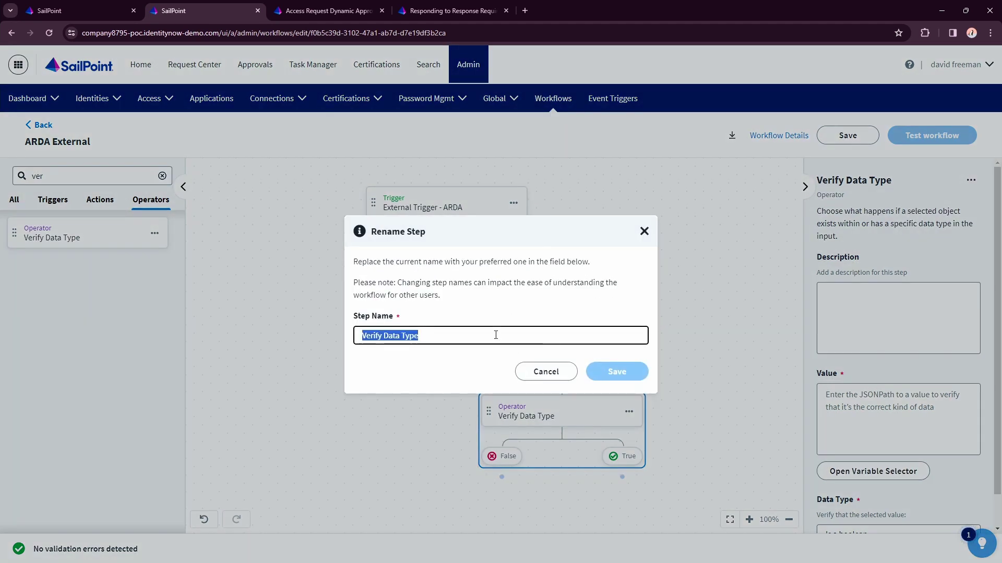
{"action": "type", "text": "Check: Result Found"}
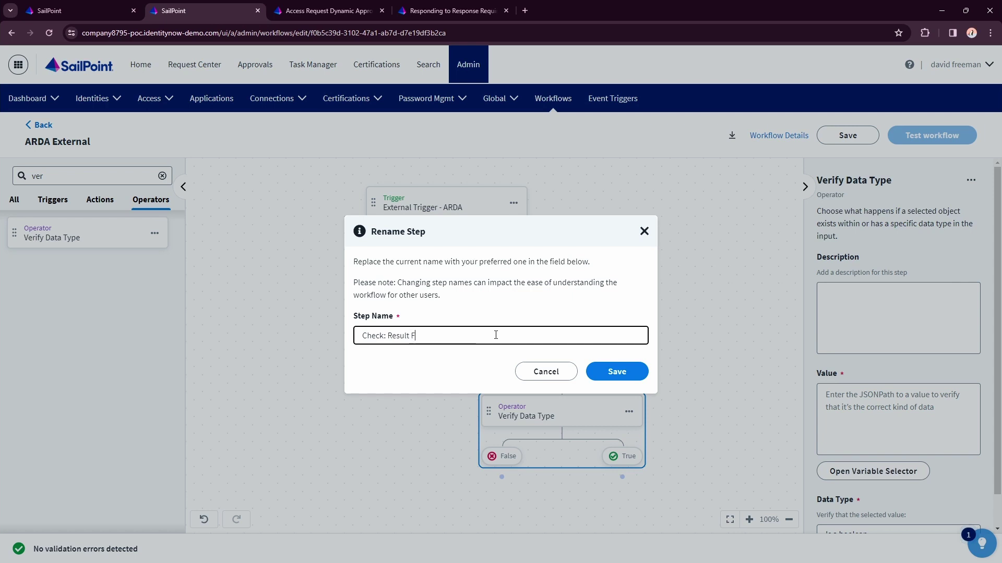
{"action": "left_click", "coordinate": [640, 377]}
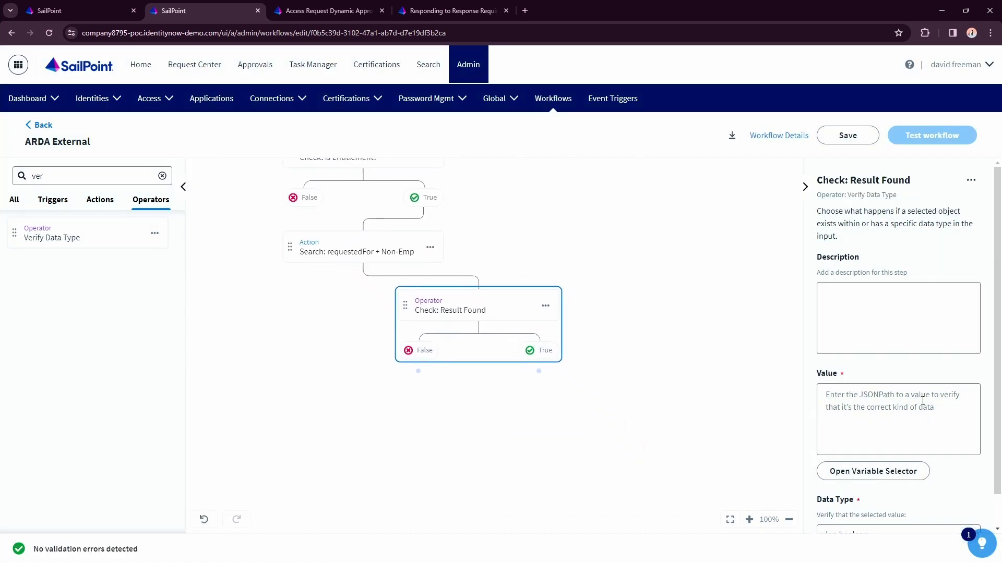
{"action": "scroll", "coordinate": [897, 396], "scroll_direction": "down", "scroll_amount": 1}
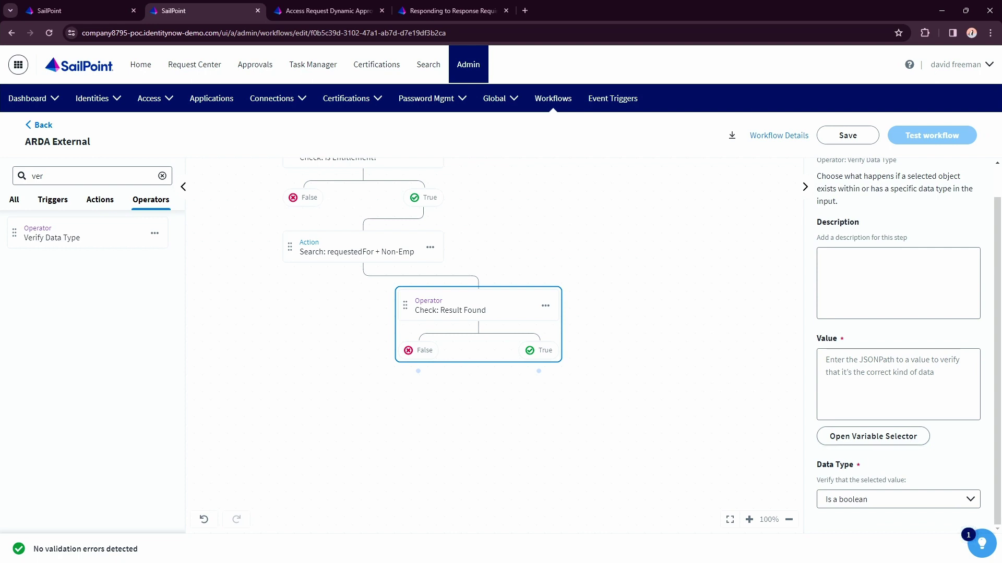
- Set Check: Result Found to test $.getListOfIdentities.identities with the Exists data type check
{"action": "left_click", "coordinate": [922, 382]}
{"action": "type", "text": "$.getListOfIdentities.identities"}
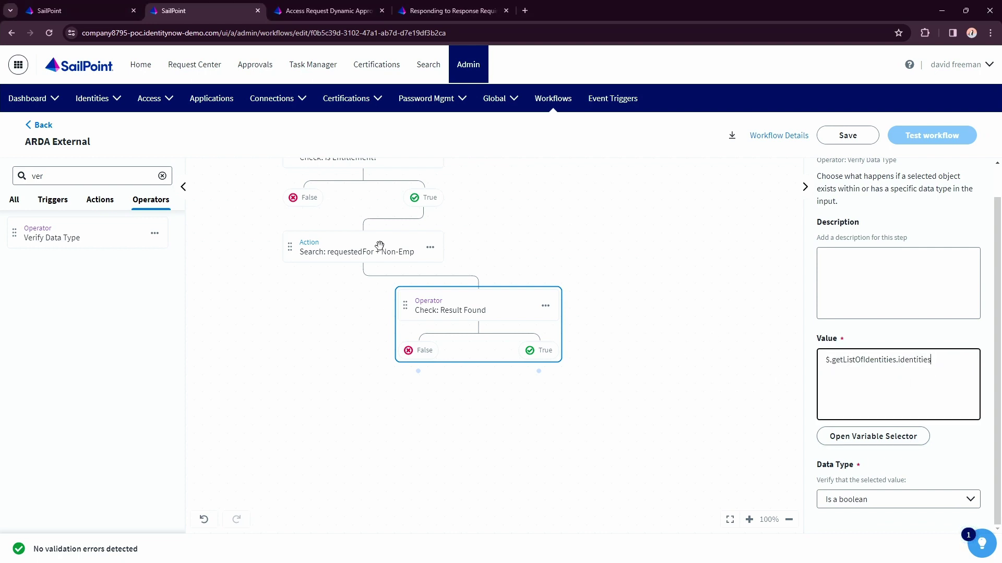
{"action": "left_click", "coordinate": [862, 442]}
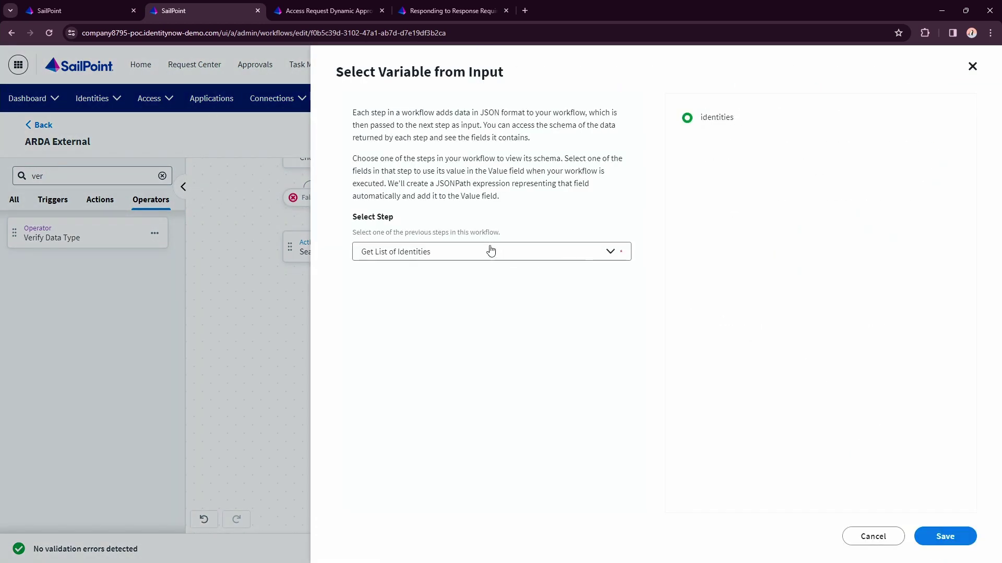
{"action": "left_click", "coordinate": [942, 536]}
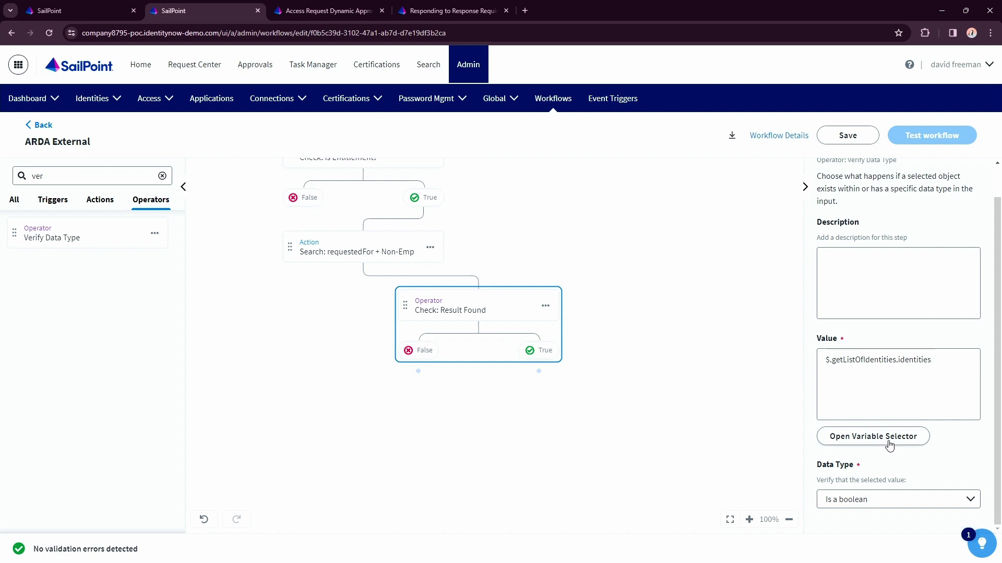
{"action": "left_click", "coordinate": [863, 504]}
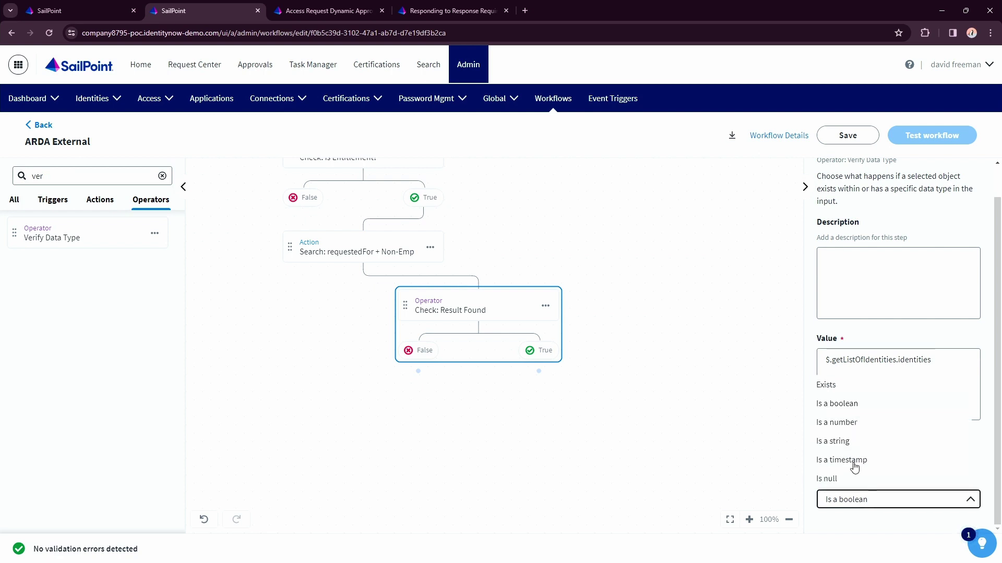
{"action": "left_click", "coordinate": [847, 386]}
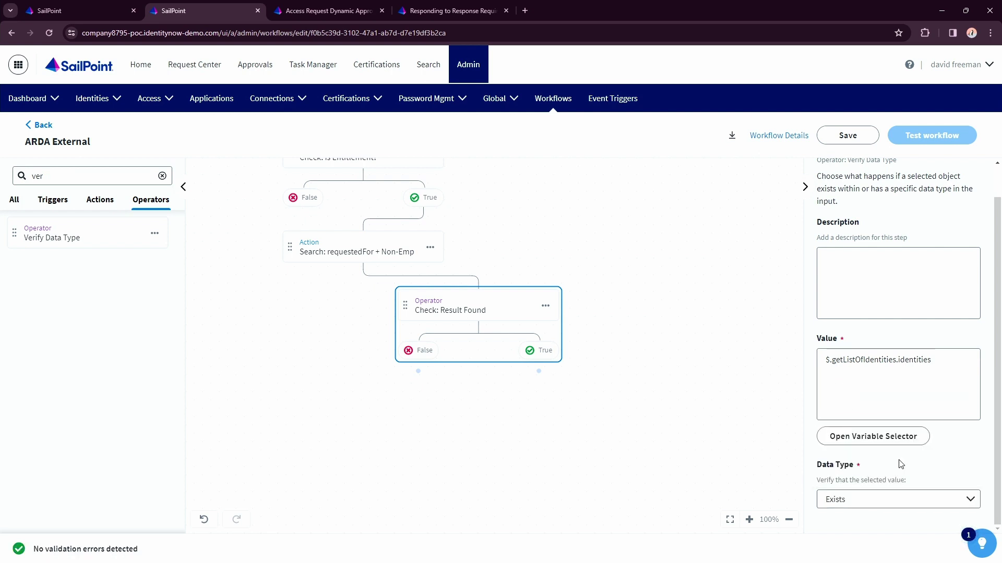
{"action": "left_click", "coordinate": [883, 293]}
{"action": "left_click", "coordinate": [528, 432]}
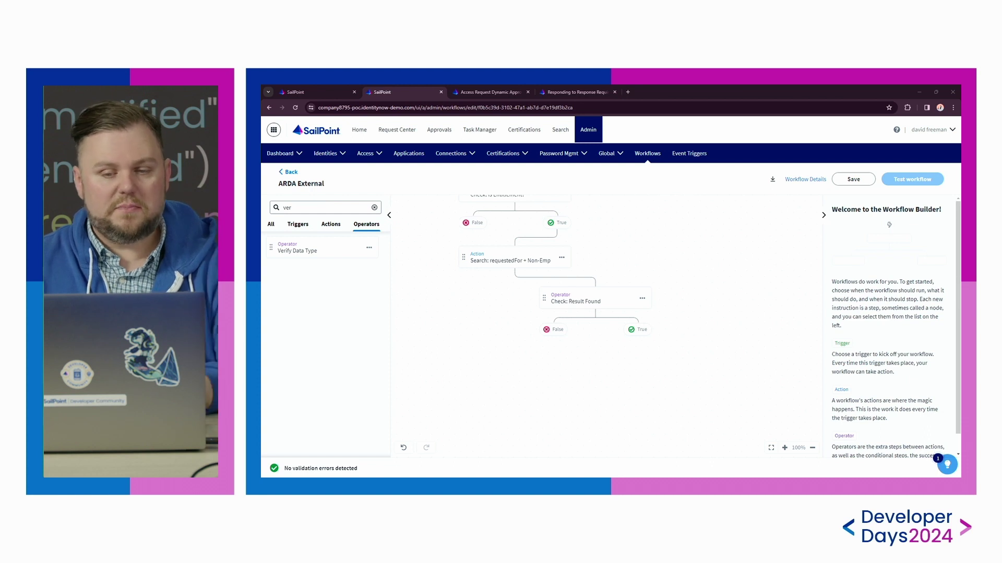
- Search Actions for 'get' and place a Get Access step below Check: Result Found
{"action": "scroll", "coordinate": [527, 318], "scroll_direction": "up", "scroll_amount": 2}
{"action": "left_click", "coordinate": [522, 318]}
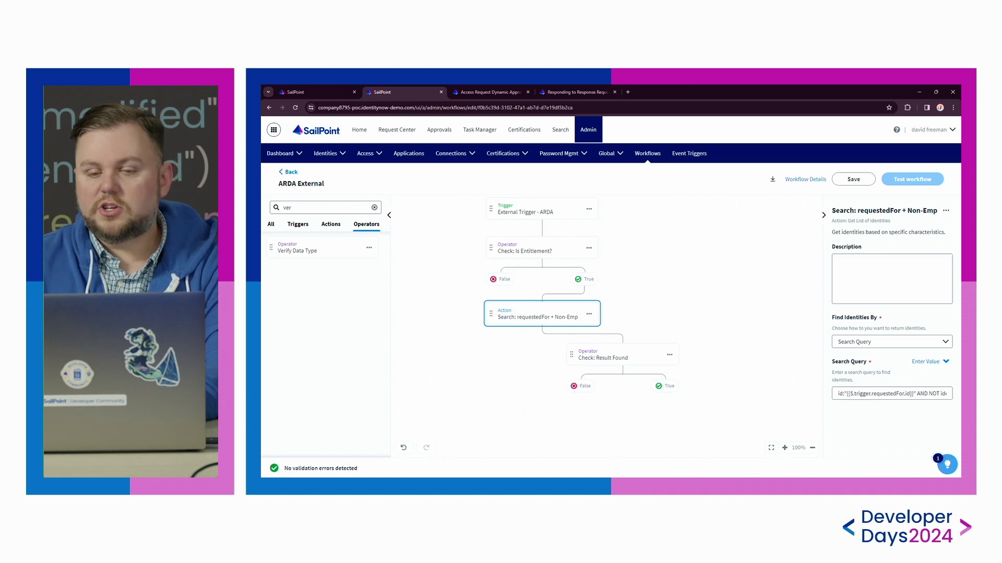
{"action": "left_click", "coordinate": [627, 356]}
{"action": "left_click", "coordinate": [375, 208]}
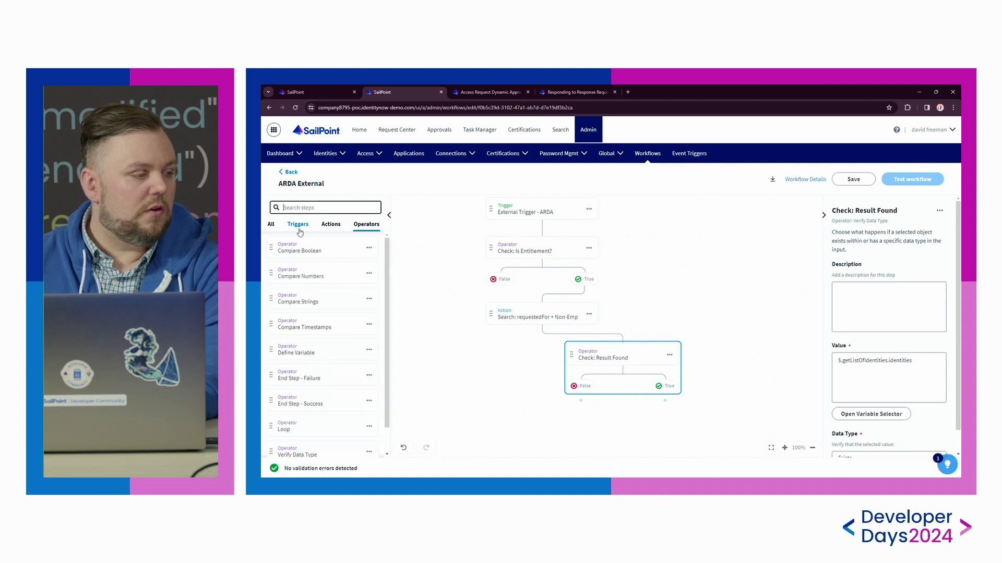
{"action": "left_click", "coordinate": [330, 225]}
{"action": "type", "text": "get"}
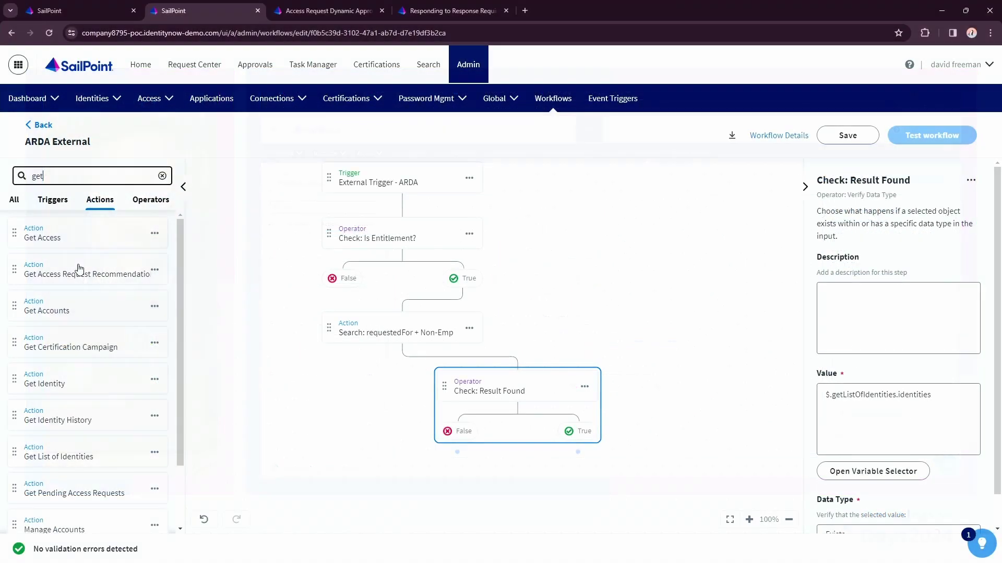
{"action": "left_click_drag", "start_coordinate": [76, 244], "coordinate": [579, 501]}
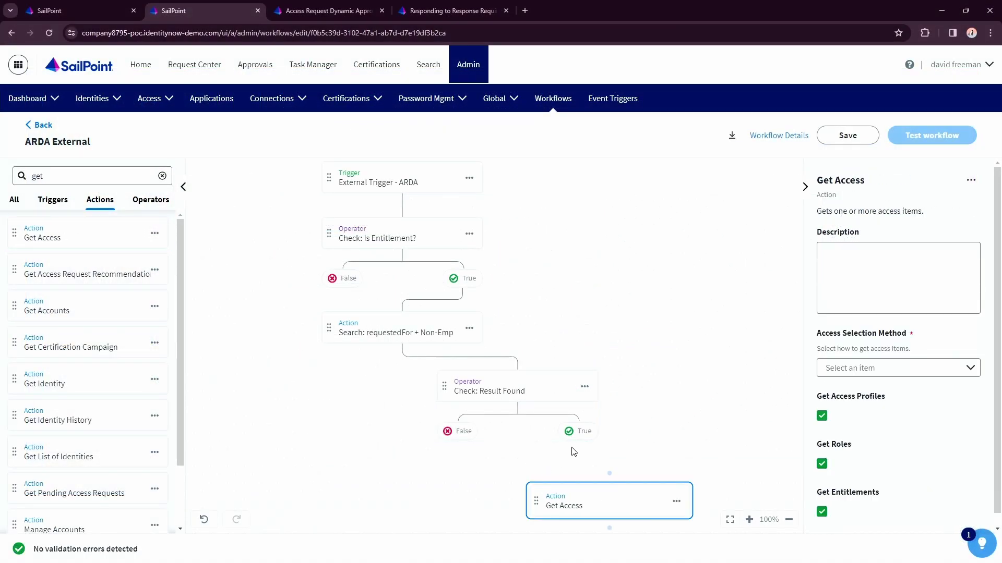
- Link the True branch to Get Access, use By Search Query, and disable access profiles and roles
{"action": "left_click_drag", "start_coordinate": [577, 452], "coordinate": [607, 472]}
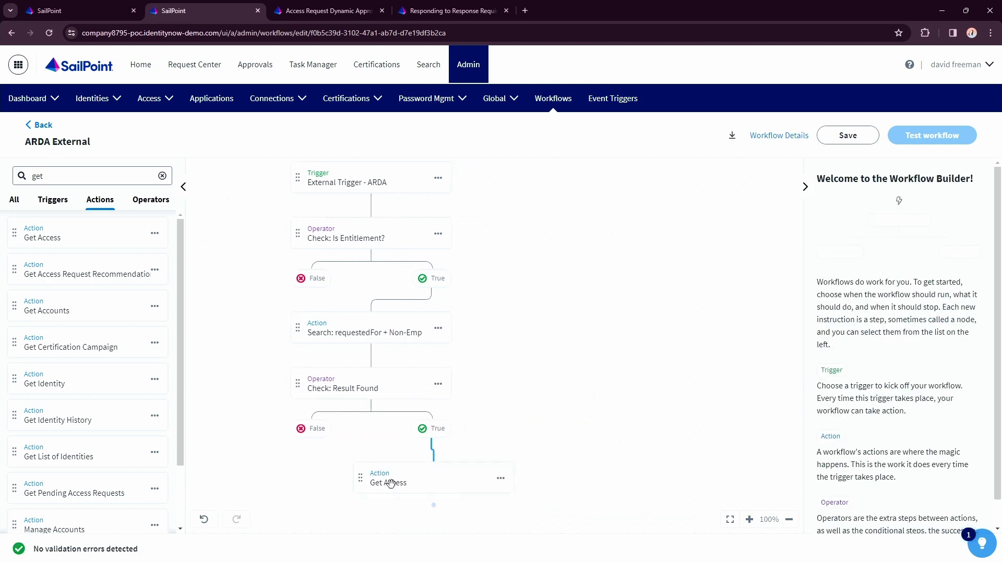
{"action": "left_click", "coordinate": [413, 480]}
{"action": "left_click", "coordinate": [893, 374]}
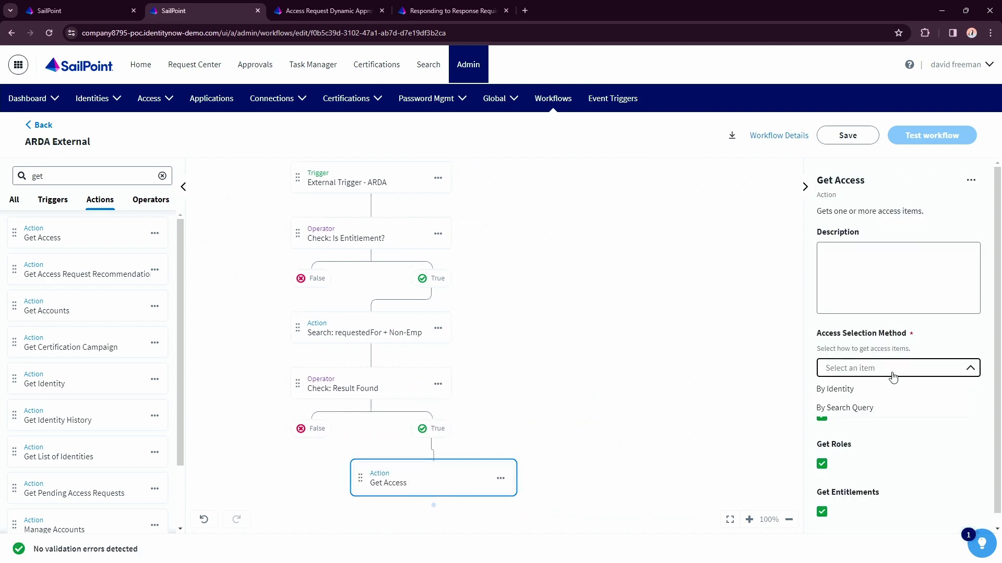
{"action": "left_click", "coordinate": [869, 412]}
{"action": "scroll", "coordinate": [882, 475], "scroll_direction": "down", "scroll_amount": 3}
{"action": "left_click", "coordinate": [822, 403]}
{"action": "left_click", "coordinate": [822, 452]}
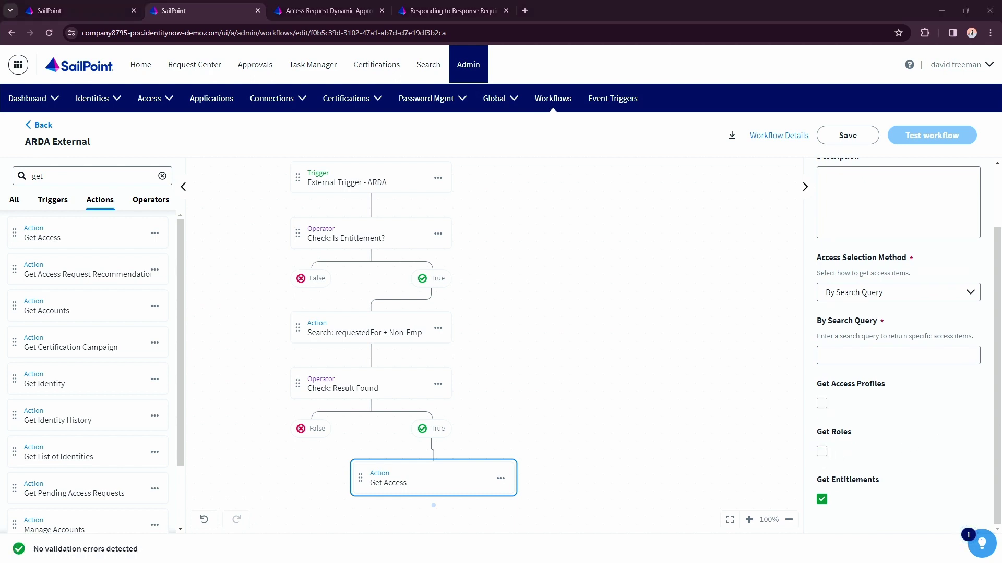
- Start the Get Access query with dataAccess.categories:"Internal" AND, consulting the docs and sample trigger input
{"action": "left_click", "coordinate": [840, 355]}
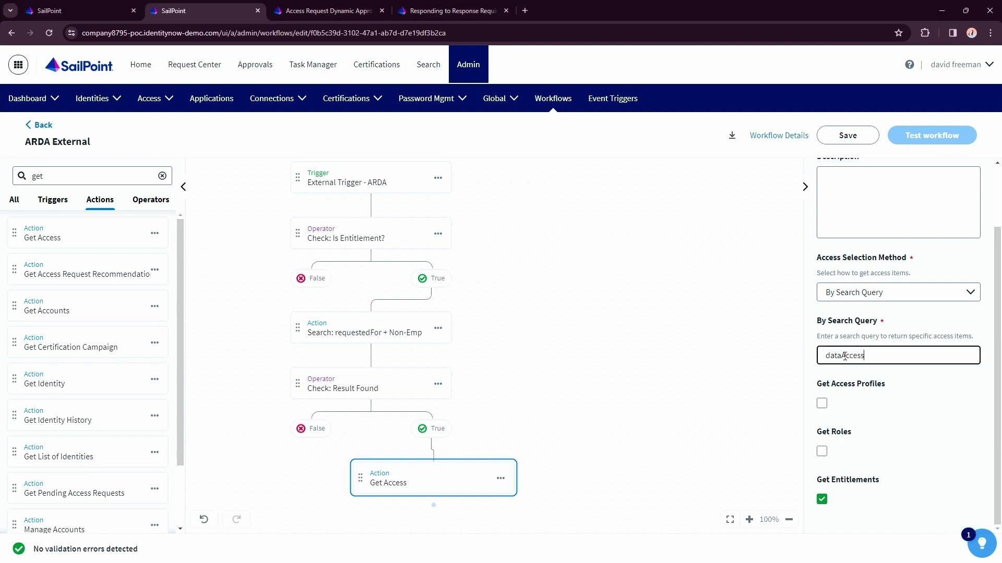
{"action": "type", "text": "s:\"Internal\" AND"}
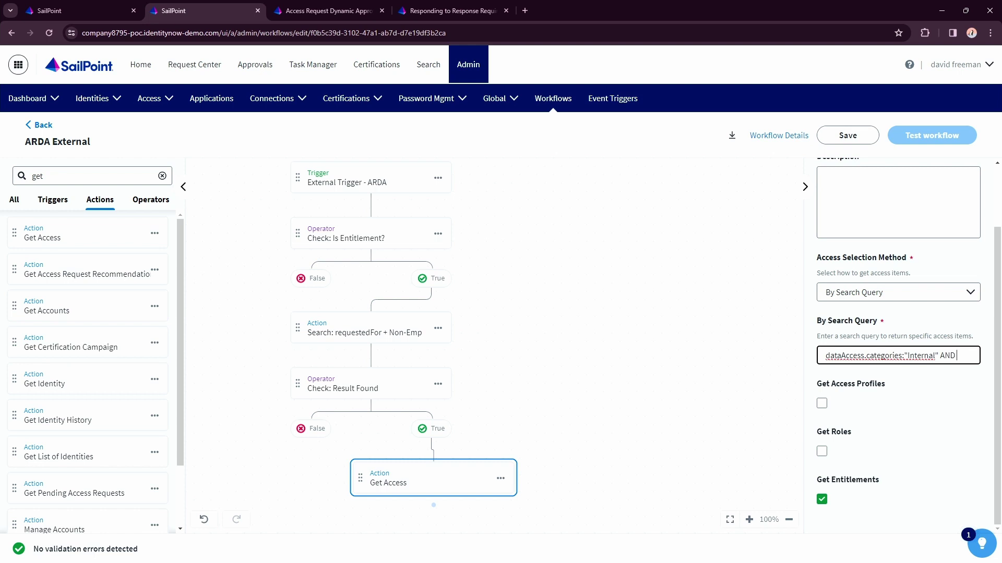
{"action": "key", "text": "alt+Tab"}
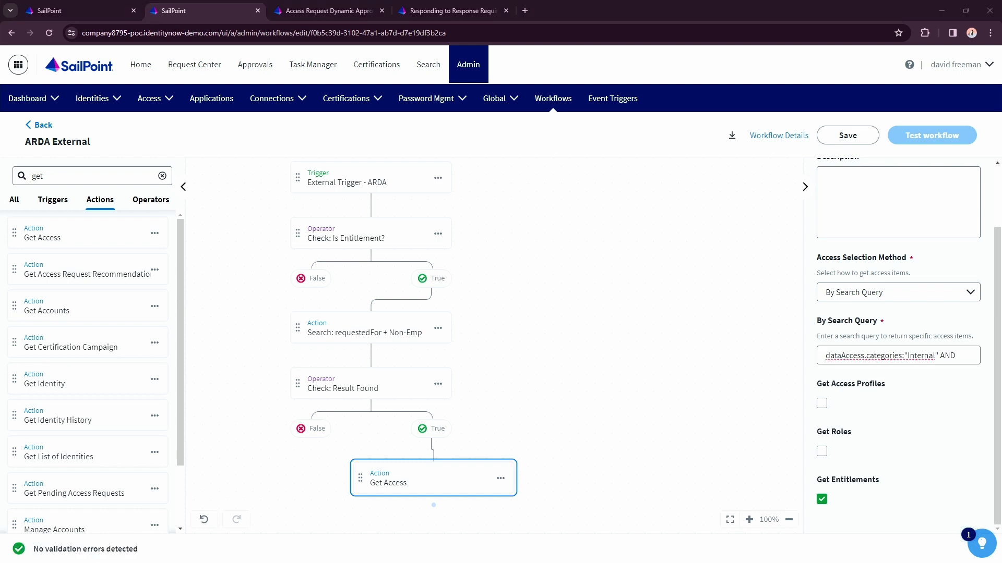
{"action": "left_click", "coordinate": [328, 7]}
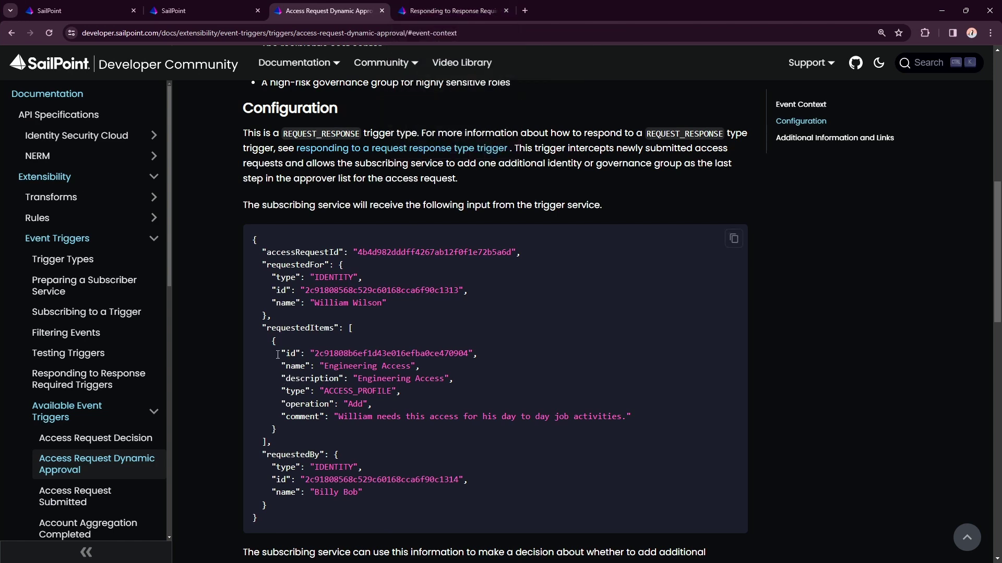
{"action": "left_click_drag", "start_coordinate": [277, 355], "coordinate": [491, 350]}
{"action": "left_click", "coordinate": [183, 8]}
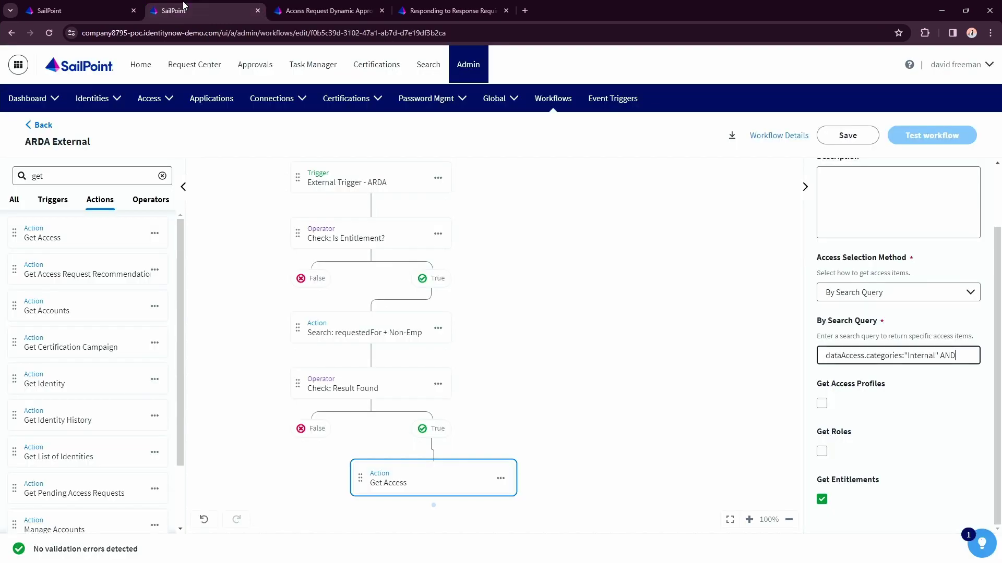
{"action": "left_click", "coordinate": [963, 357]}
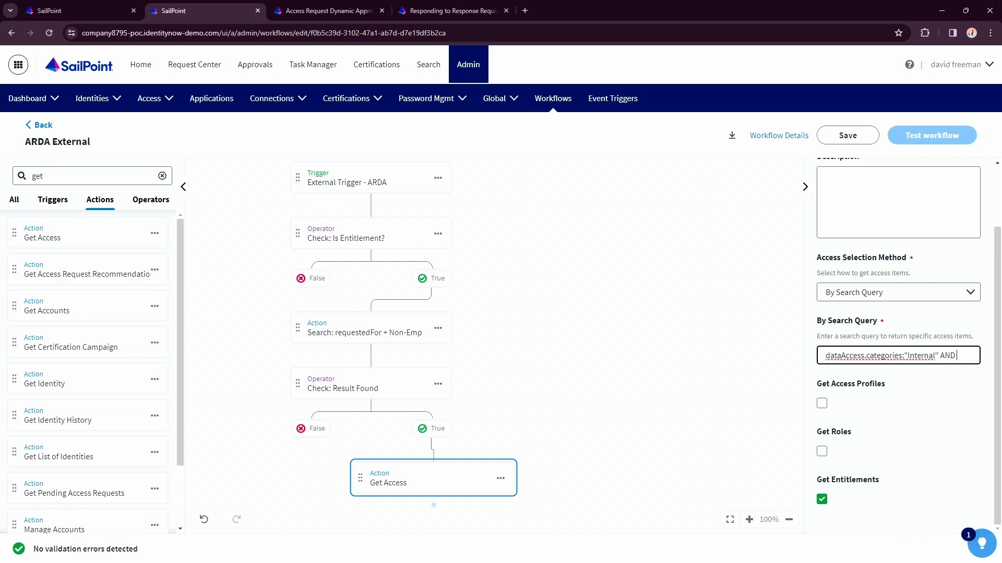
{"action": "key", "text": "alt+Tab"}
{"action": "key", "text": "alt+Tab"}
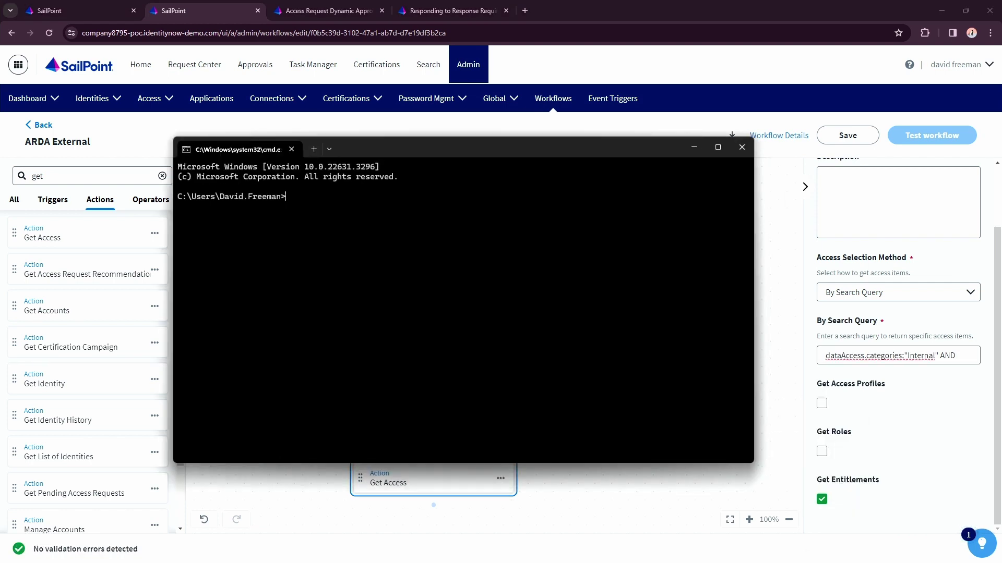
{"action": "key", "text": "alt+Tab"}
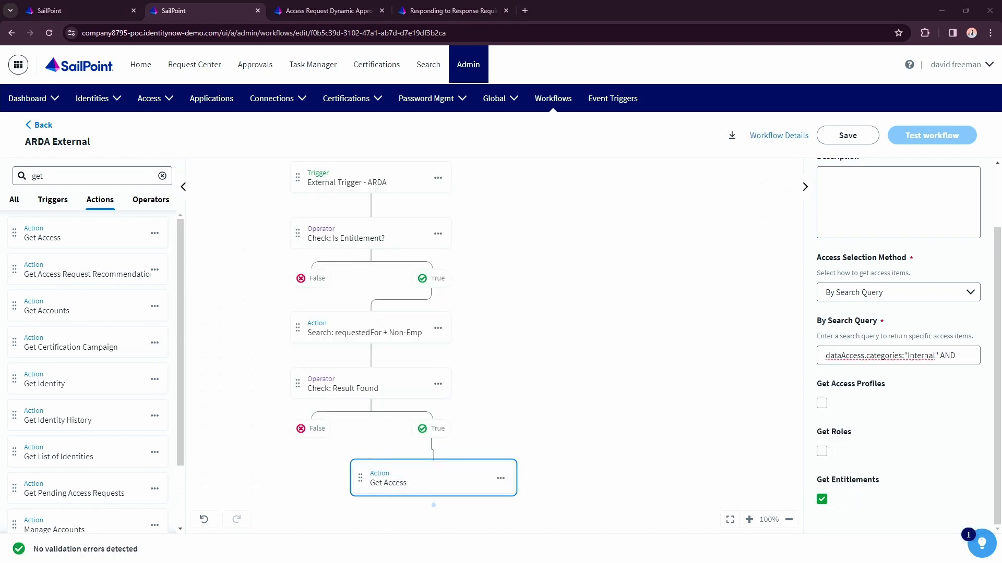
{"action": "key", "text": "alt+Tab"}
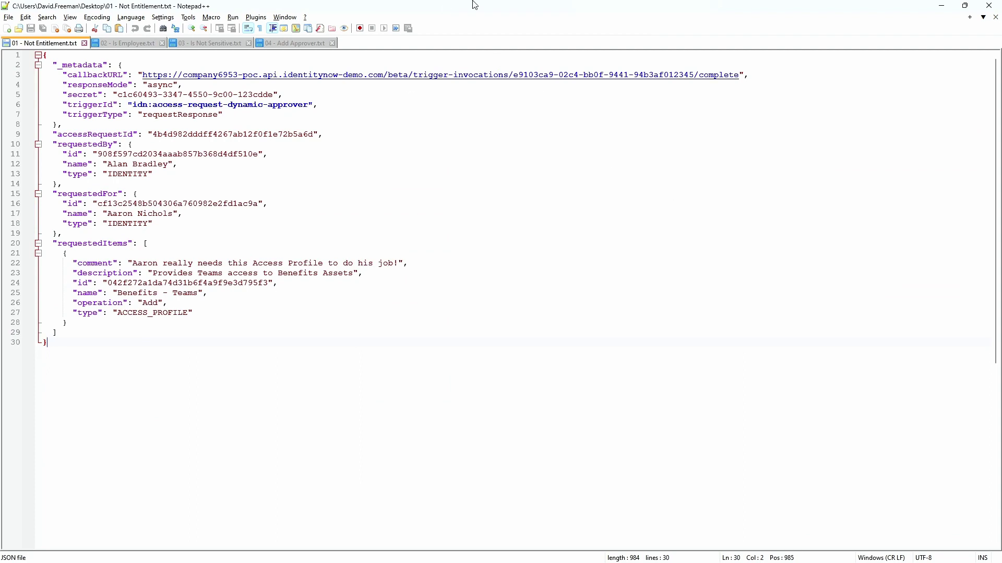
{"action": "left_click", "coordinate": [944, 7]}
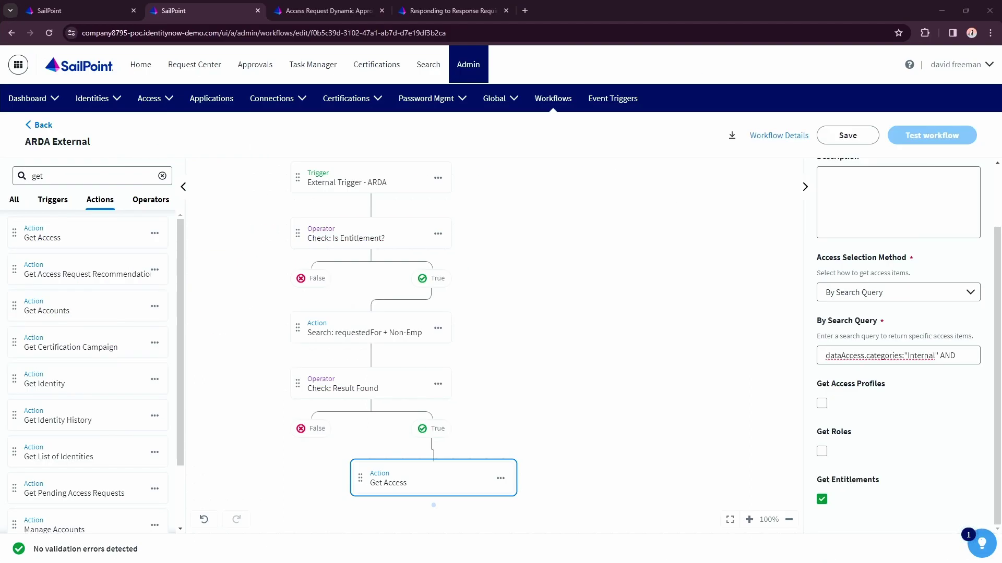
- Complete the Get Access query with "{{$.trigger.requestedItems[0].id}}" after the AND
{"action": "left_click", "coordinate": [963, 356]}
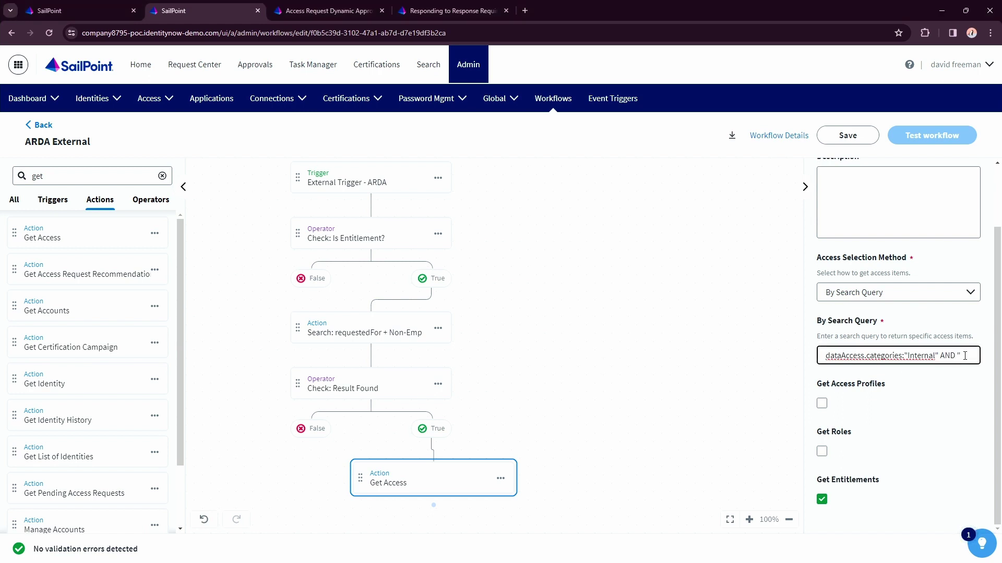
{"action": "type", "text": ".trigger.requestedItems[0"}
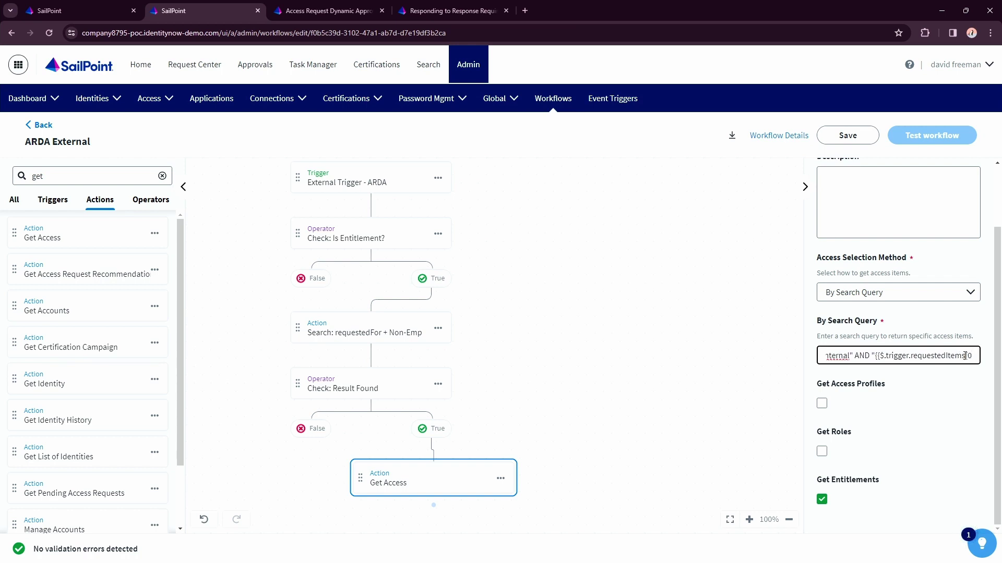
{"action": "type", "text": "]"}
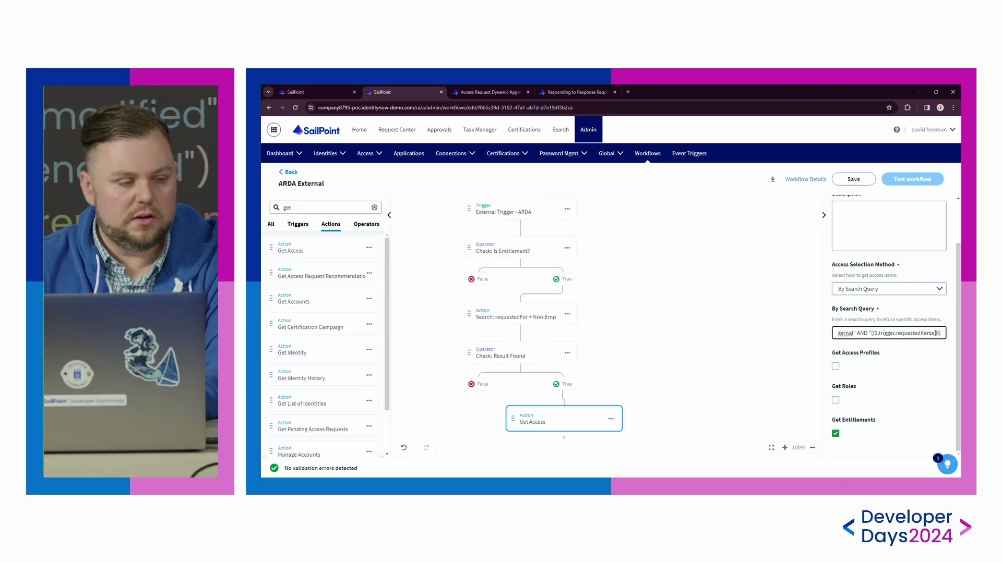
{"action": "type", "text": ".id"}
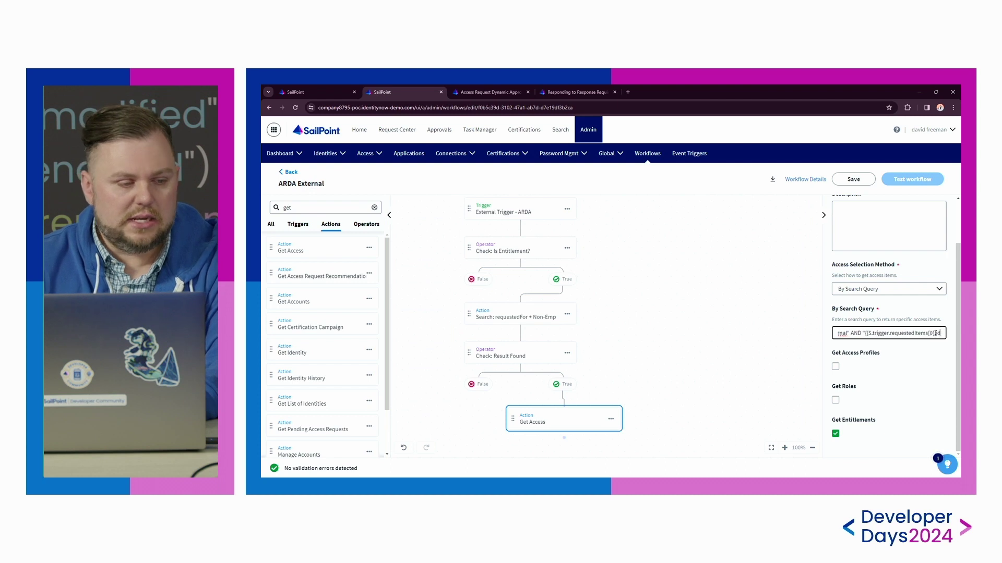
{"action": "type", "text": "}}\""}
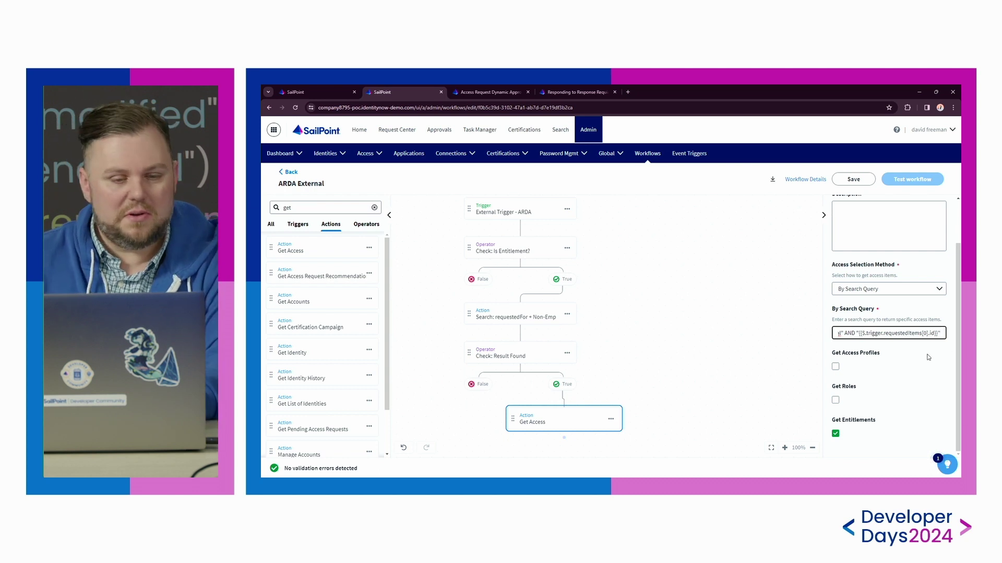
{"action": "left_click", "coordinate": [859, 367]}
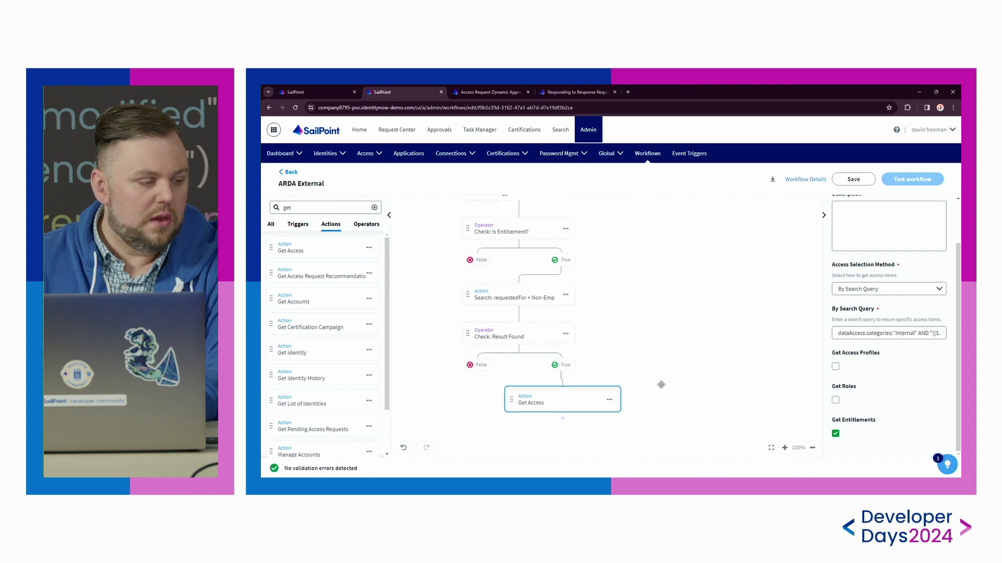
{"action": "scroll", "coordinate": [942, 201], "scroll_direction": "up", "scroll_amount": 2}
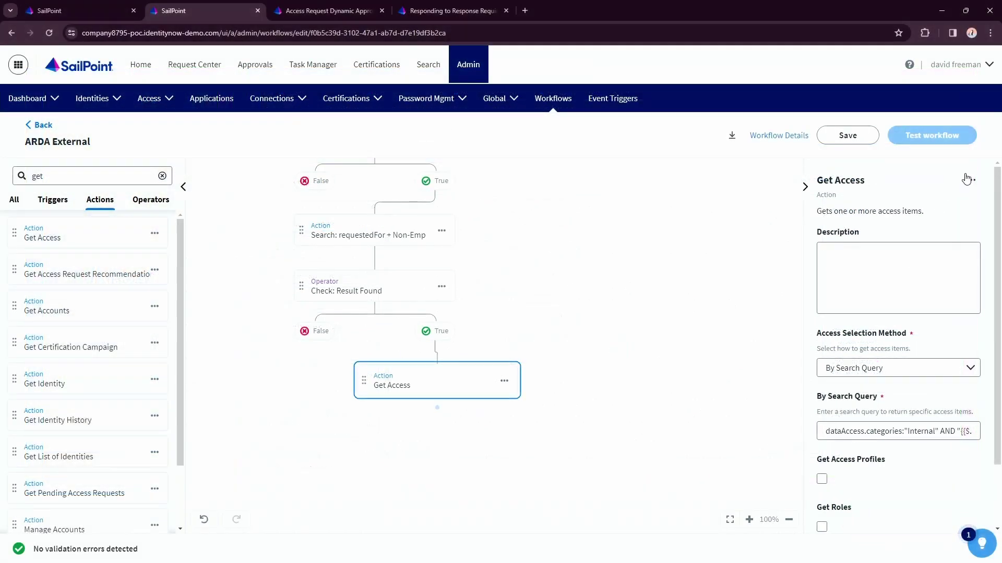
- Rename the Get Access step under the True branch to 'Search: Entitlement as "Internal"'
{"action": "left_click", "coordinate": [939, 210]}
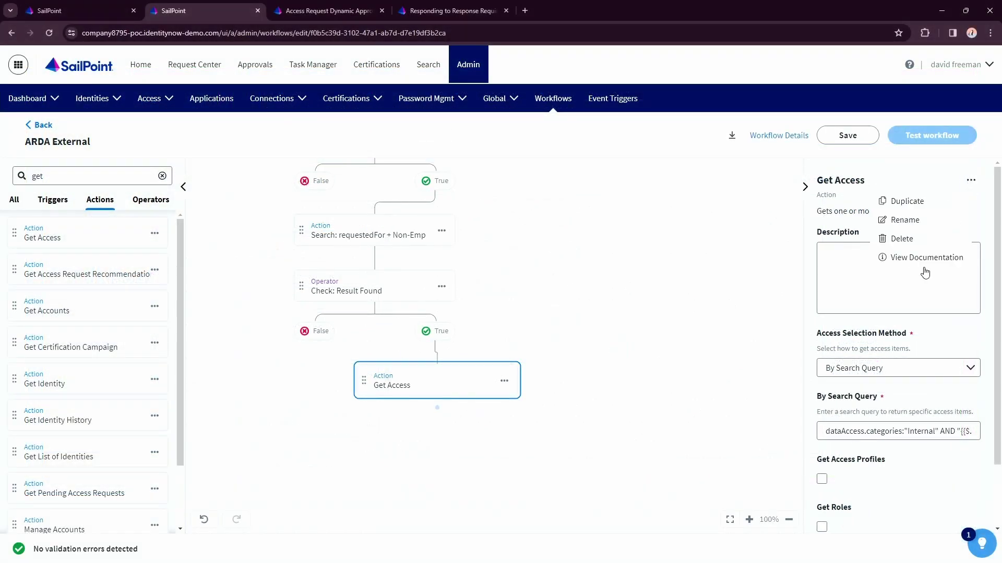
{"action": "left_click", "coordinate": [904, 220]}
{"action": "left_click", "coordinate": [489, 335]}
{"action": "key", "text": "ctrl+a"}
{"action": "type", "text": "Search:"}
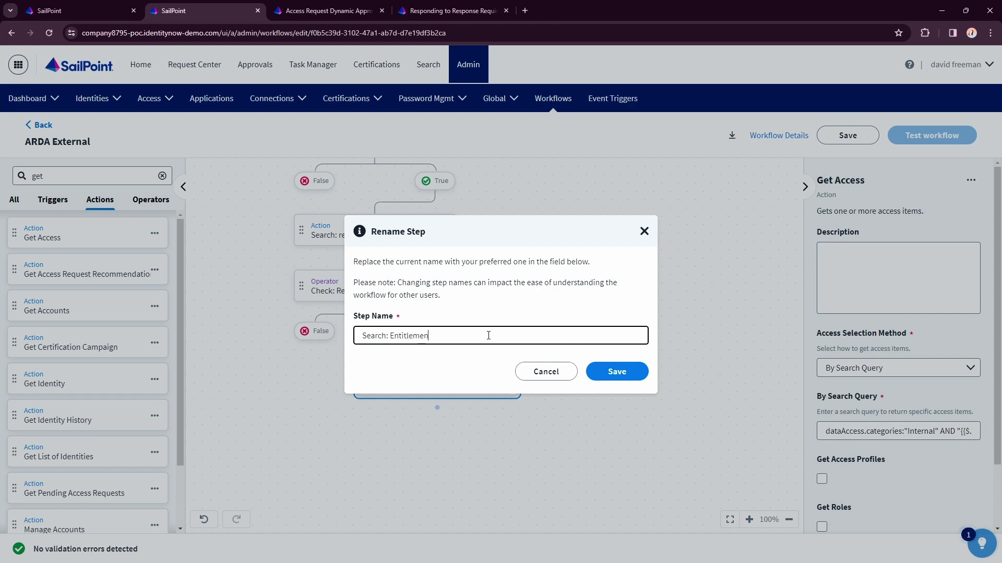
{"action": "type", "text": "Entitlement as \"Internal\""}
{"action": "left_click", "coordinate": [615, 371]}
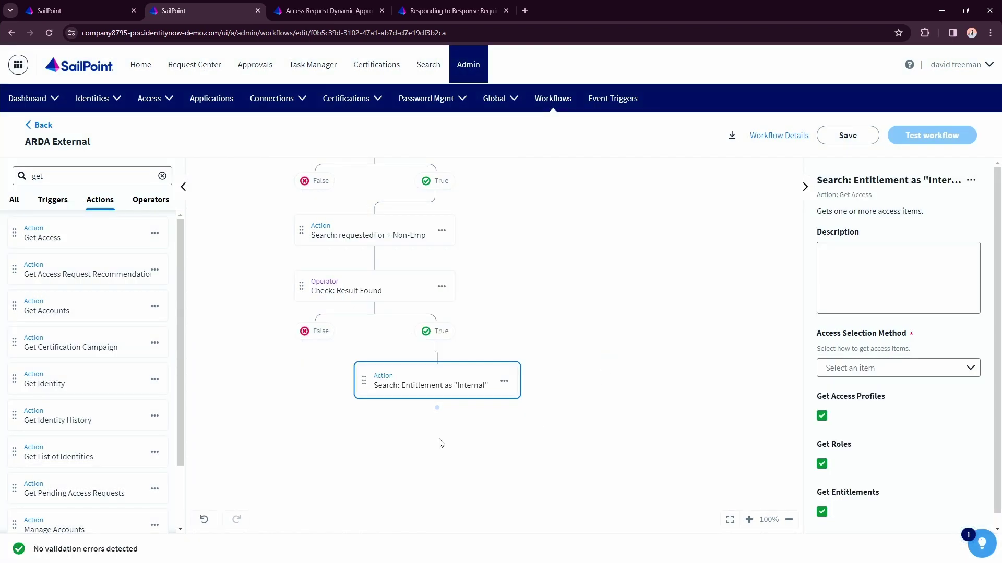
{"action": "left_click_drag", "start_coordinate": [438, 443], "coordinate": [479, 381]}
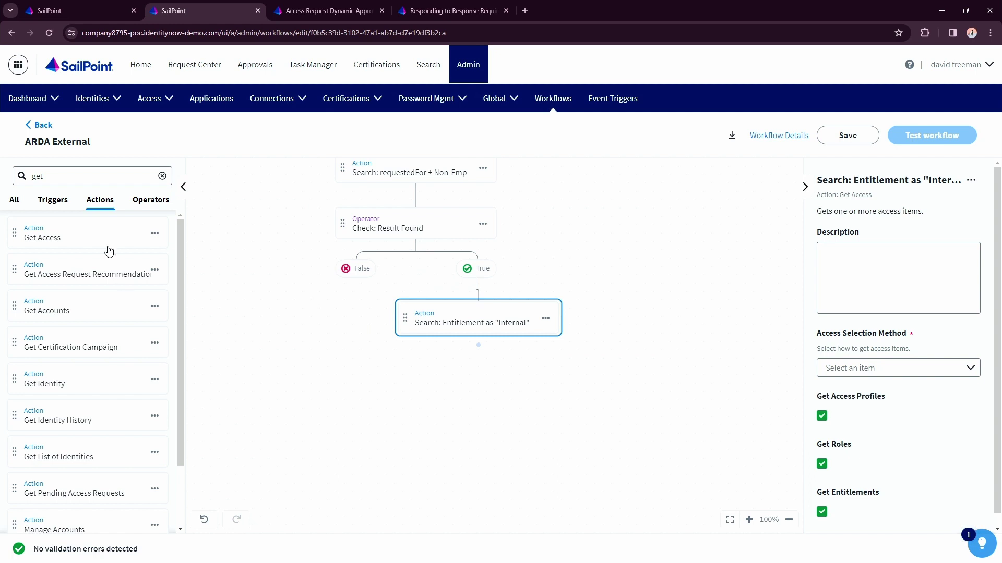
- Make Search: Entitlement as "Internal" fetch only entitlements by unchecking access profiles and roles
{"action": "left_click", "coordinate": [151, 201]}
{"action": "left_click", "coordinate": [163, 176]}
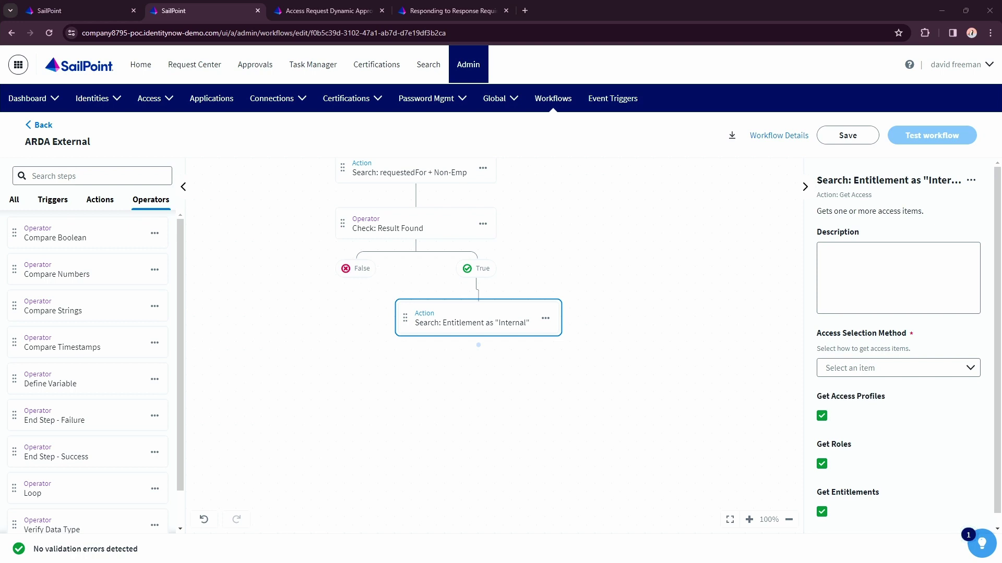
{"action": "left_click", "coordinate": [468, 313]}
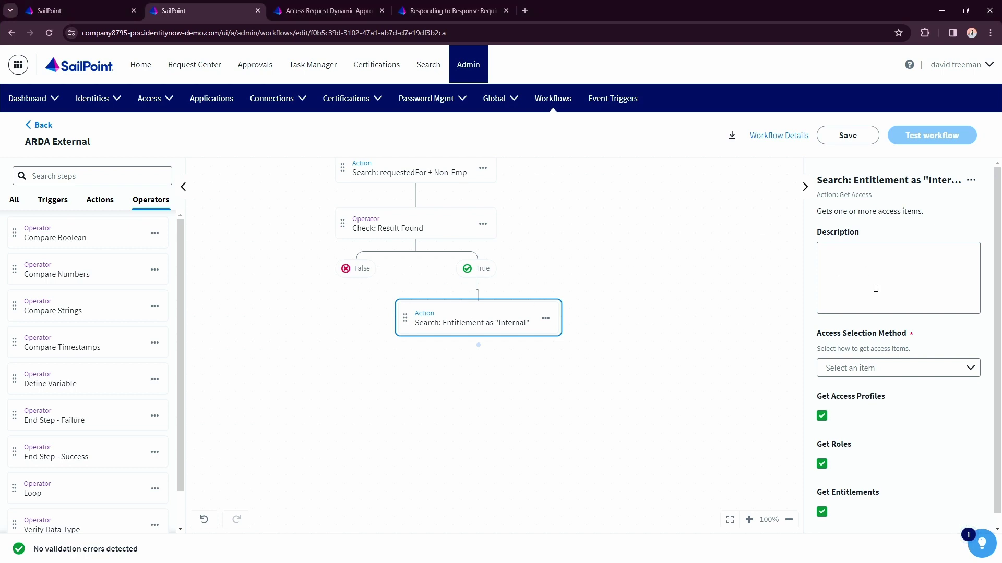
{"action": "left_click", "coordinate": [822, 415]}
{"action": "left_click", "coordinate": [822, 464]}
{"action": "left_click", "coordinate": [454, 355]}
{"action": "left_click", "coordinate": [435, 320]}
- Add a Verify Data Type operator below the search step and connect it
{"action": "scroll", "coordinate": [84, 386], "scroll_direction": "down", "scroll_amount": 2}
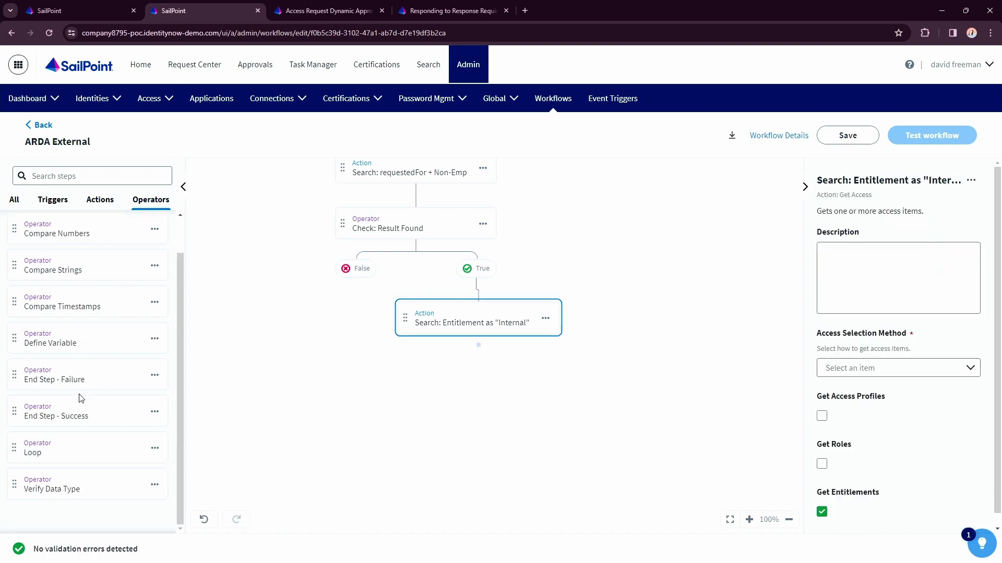
{"action": "left_click", "coordinate": [407, 236]}
{"action": "left_click", "coordinate": [437, 315]}
{"action": "left_click_drag", "start_coordinate": [81, 489], "coordinate": [528, 366]}
{"action": "left_click", "coordinate": [475, 382]}
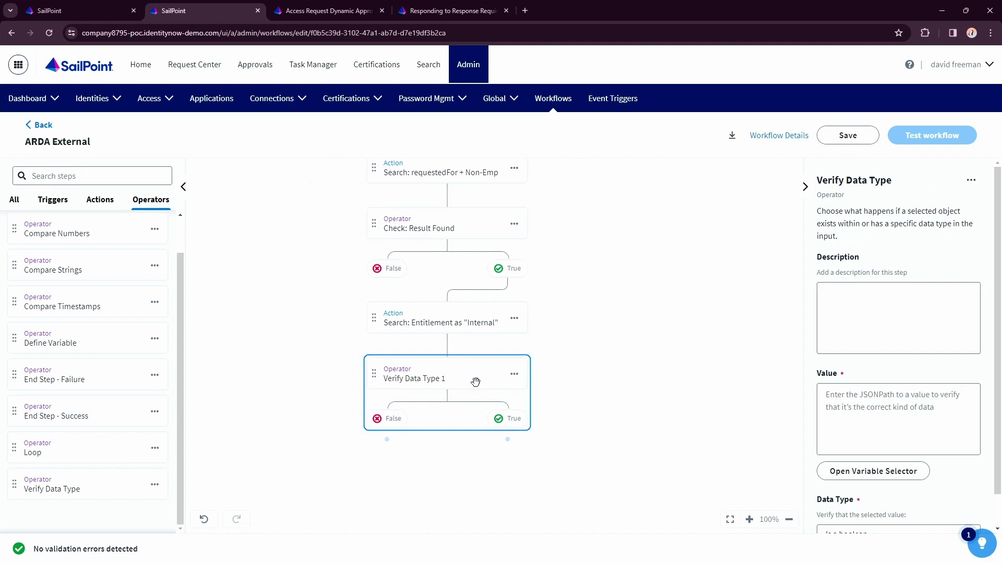
- Rename the new operator to 'Check for Results - Classification'
{"action": "left_click", "coordinate": [970, 180]}
{"action": "left_click", "coordinate": [914, 221]}
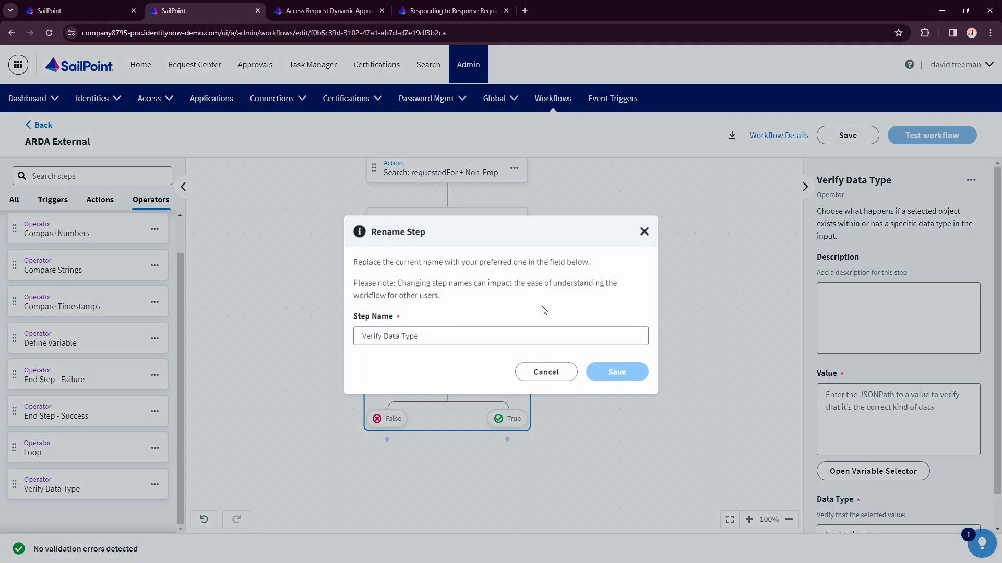
{"action": "left_click", "coordinate": [501, 337]}
{"action": "key", "text": "ctrl+a"}
{"action": "type", "text": "Check for Res"}
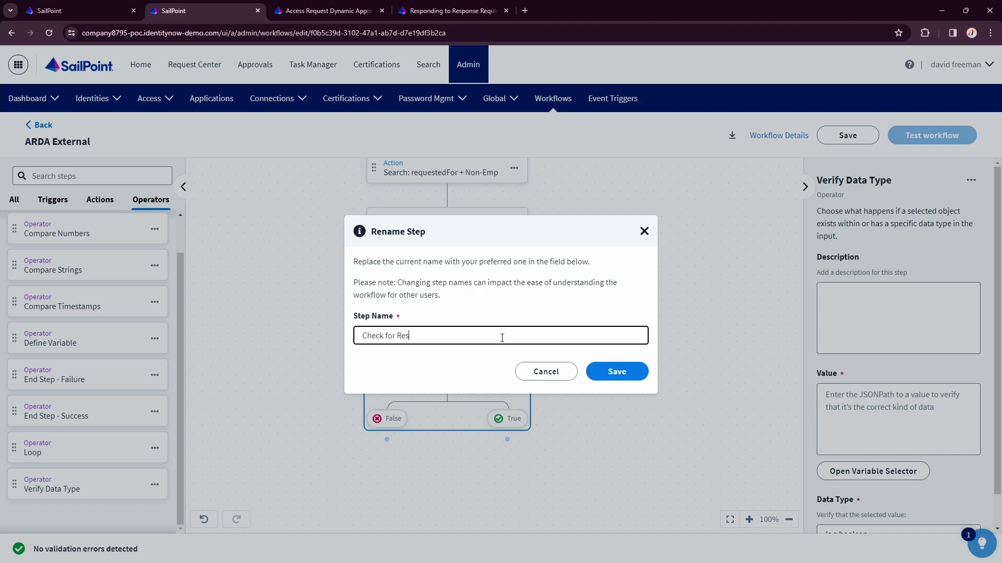
{"action": "type", "text": "ults - Classification"}
{"action": "left_click", "coordinate": [605, 372]}
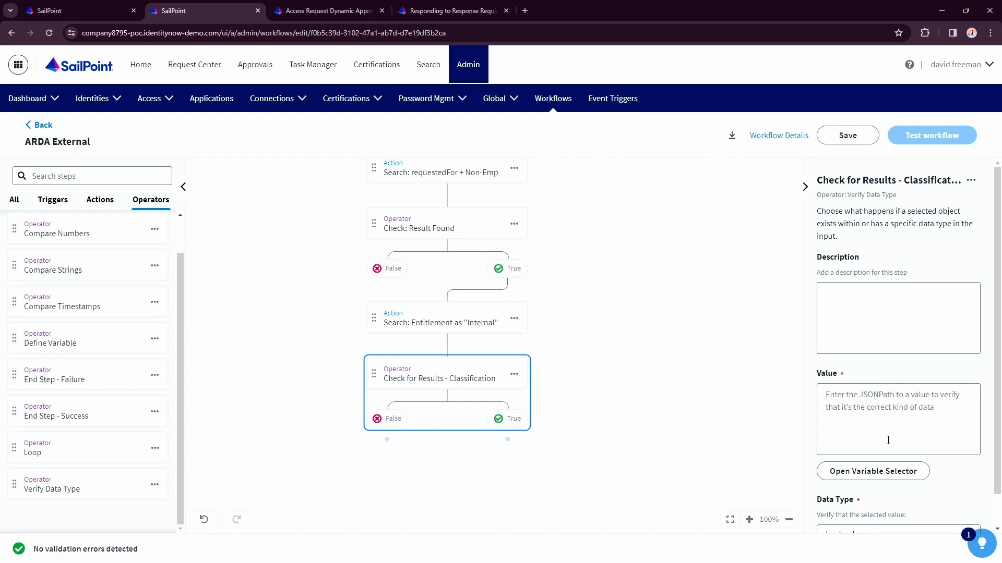
- Make the check test that $.getAccess.accessItems Exists
{"action": "left_click", "coordinate": [877, 472]}
{"action": "left_click", "coordinate": [583, 252]}
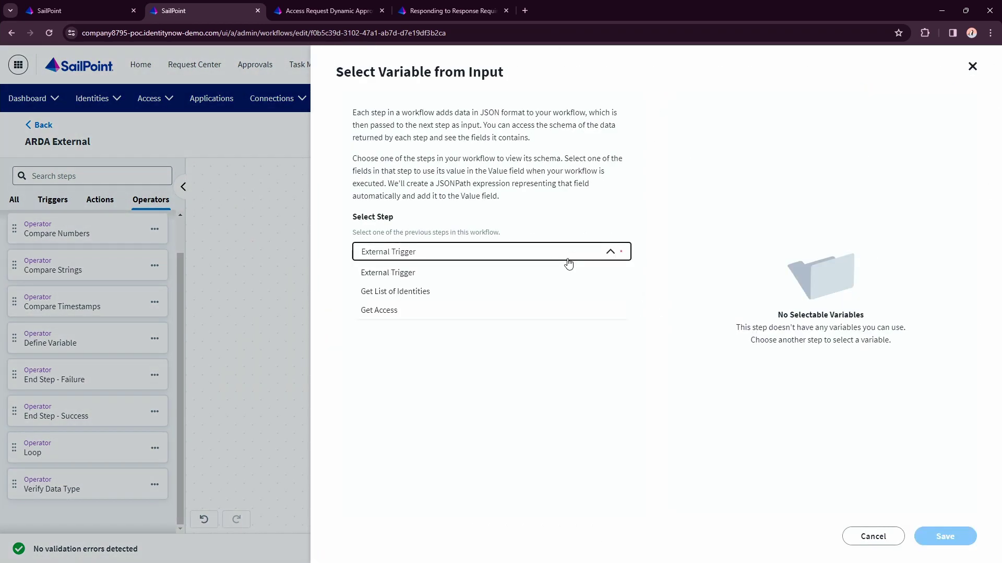
{"action": "left_click", "coordinate": [493, 310]}
{"action": "left_click", "coordinate": [705, 124]}
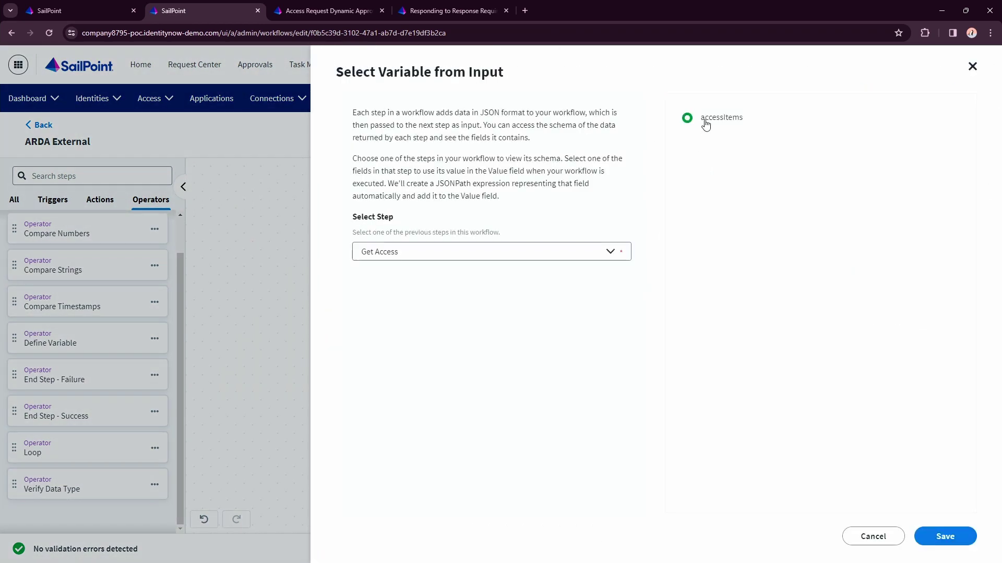
{"action": "left_click", "coordinate": [944, 536]}
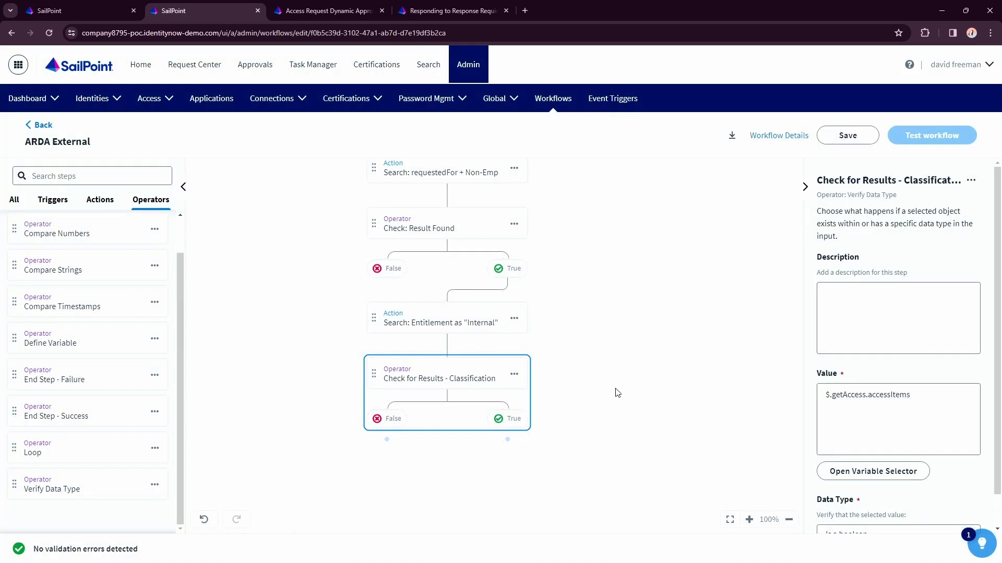
{"action": "left_click_drag", "start_coordinate": [617, 393], "coordinate": [605, 346]}
{"action": "scroll", "coordinate": [892, 415], "scroll_direction": "down", "scroll_amount": 1}
{"action": "left_click", "coordinate": [883, 501]}
{"action": "left_click", "coordinate": [849, 387]}
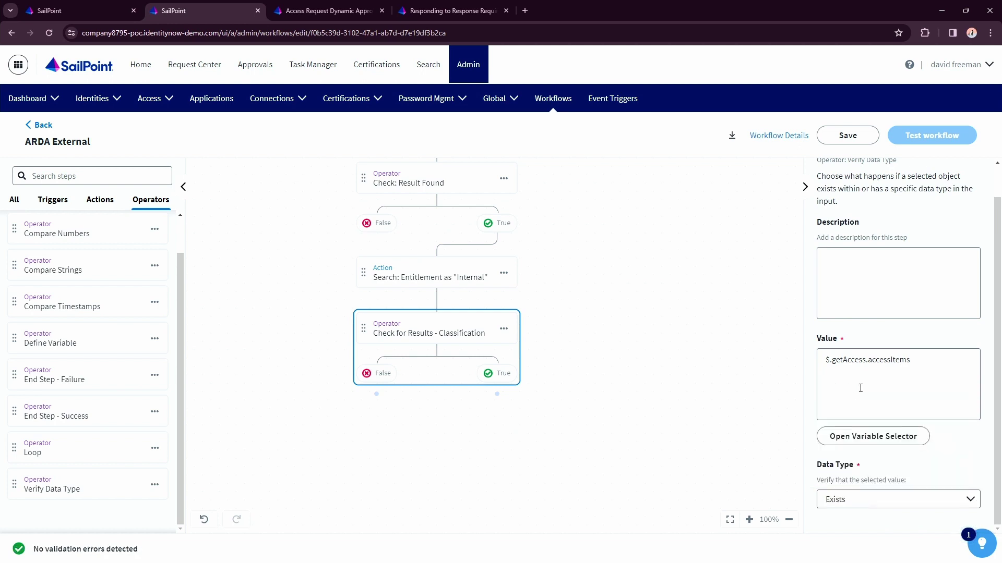
- Rearrange the entitlement and requestedFor searches under their True branches
{"action": "left_click_drag", "start_coordinate": [430, 326], "coordinate": [557, 324]}
{"action": "left_click_drag", "start_coordinate": [454, 272], "coordinate": [597, 346]}
{"action": "scroll", "coordinate": [660, 308], "scroll_direction": "down", "scroll_amount": 2}
{"action": "left_click_drag", "start_coordinate": [463, 315], "coordinate": [574, 312]}
{"action": "left_click_drag", "start_coordinate": [449, 358], "coordinate": [559, 353]}
{"action": "left_click_drag", "start_coordinate": [573, 428], "coordinate": [665, 433]}
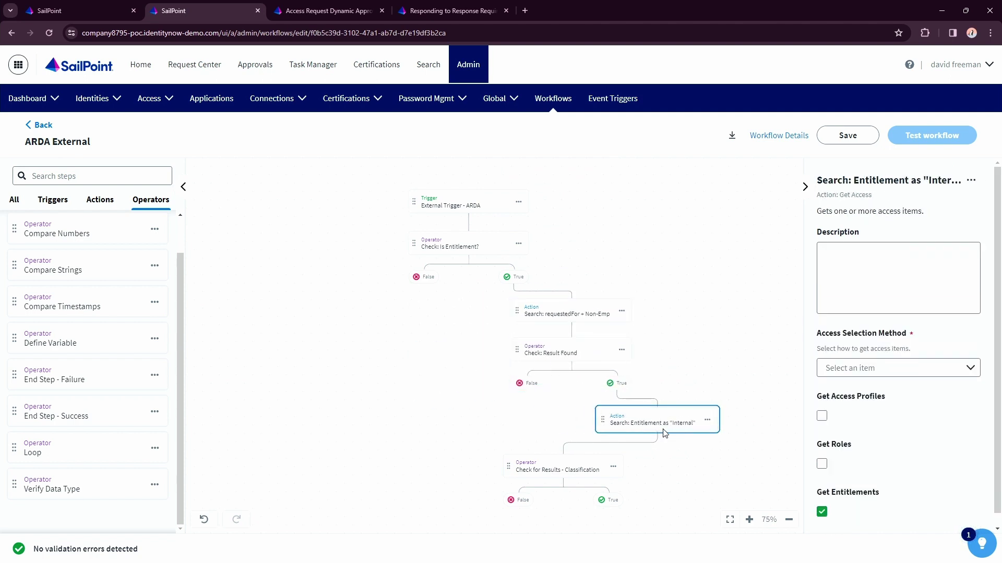
- Place Check for Results - Classification directly under Search: Entitlement on its True branch
{"action": "left_click_drag", "start_coordinate": [557, 466], "coordinate": [644, 466]}
{"action": "scroll", "coordinate": [704, 321], "scroll_direction": "down", "scroll_amount": 4}
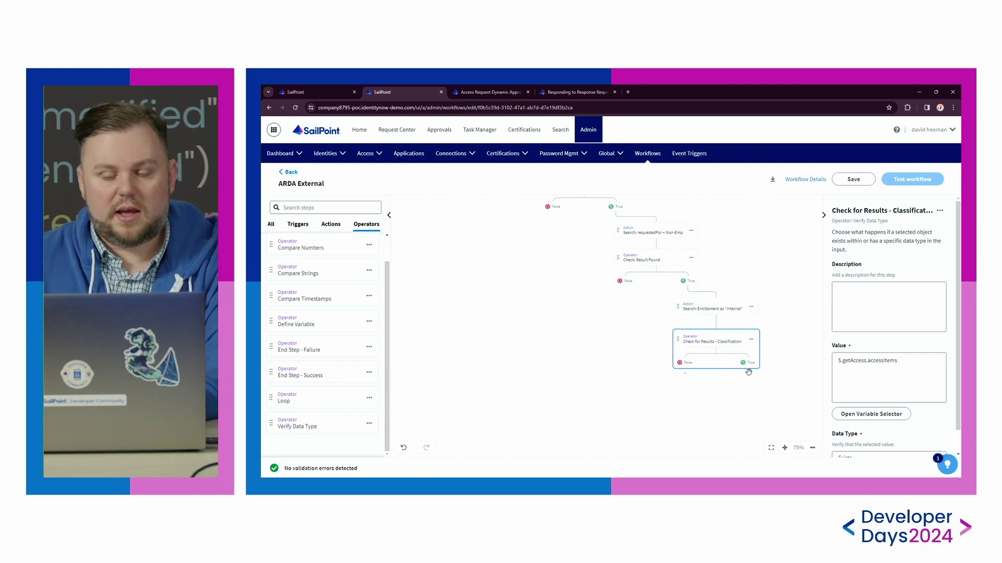
{"action": "left_click", "coordinate": [755, 409]}
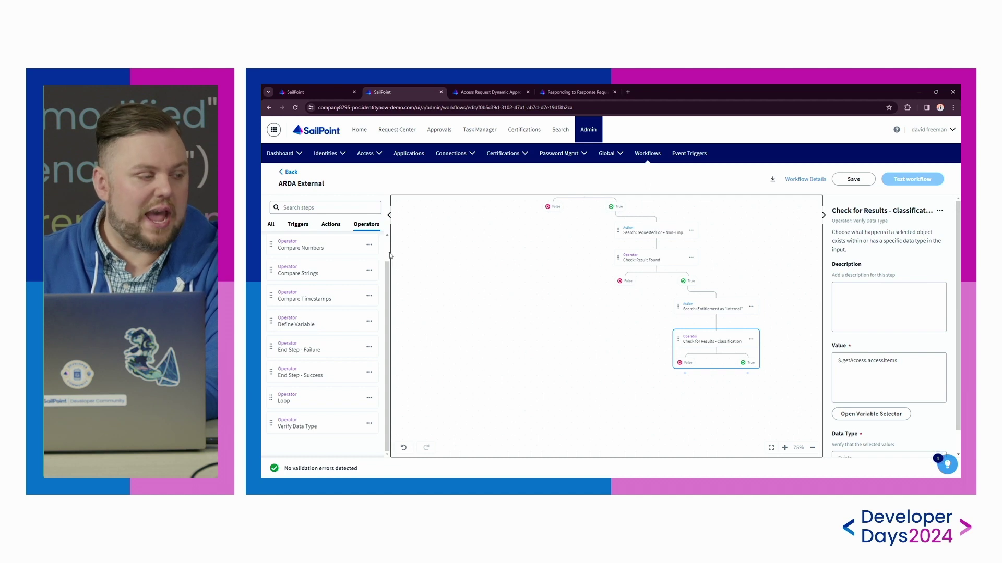
{"action": "scroll", "coordinate": [313, 245], "scroll_direction": "up", "scroll_amount": 1}
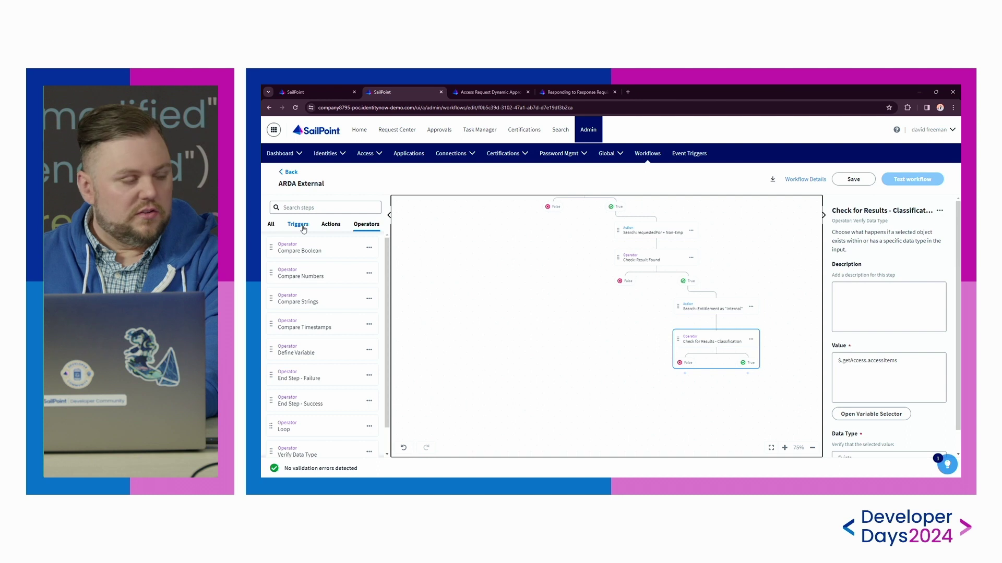
- Add an HTTP Request step and connect the False branches to it
{"action": "left_click", "coordinate": [330, 224]}
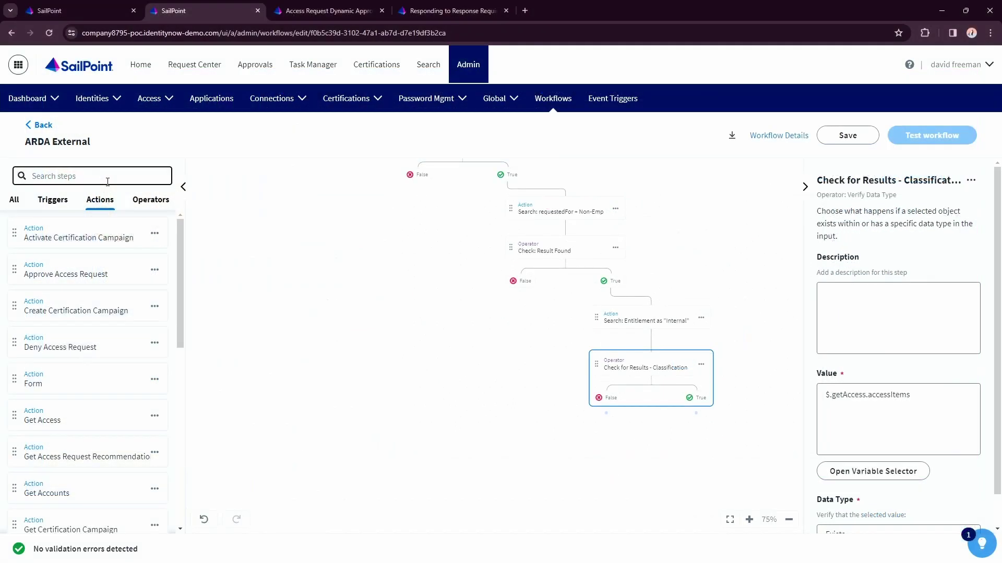
{"action": "type", "text": "HTTP"}
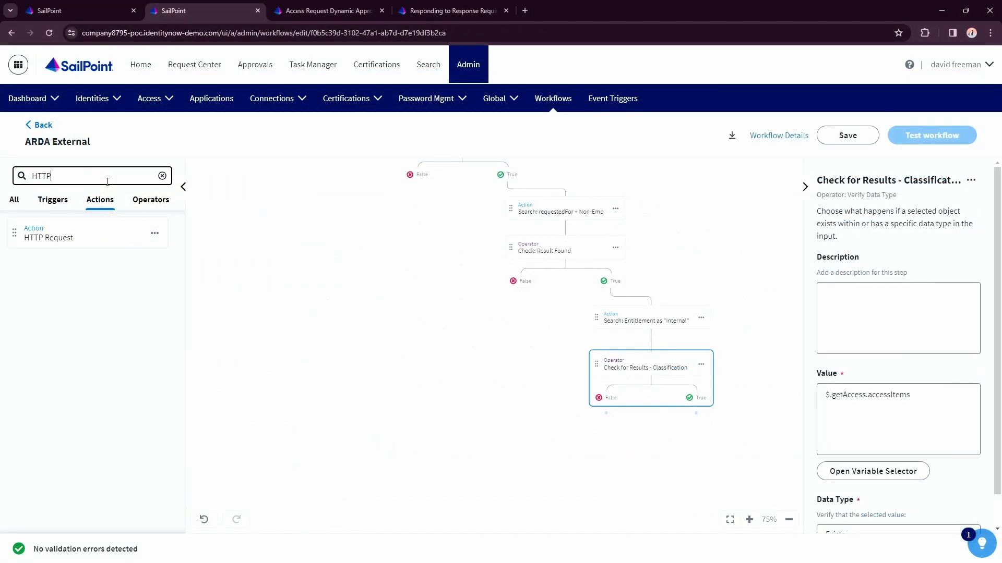
{"action": "left_click_drag", "start_coordinate": [67, 246], "coordinate": [397, 329]}
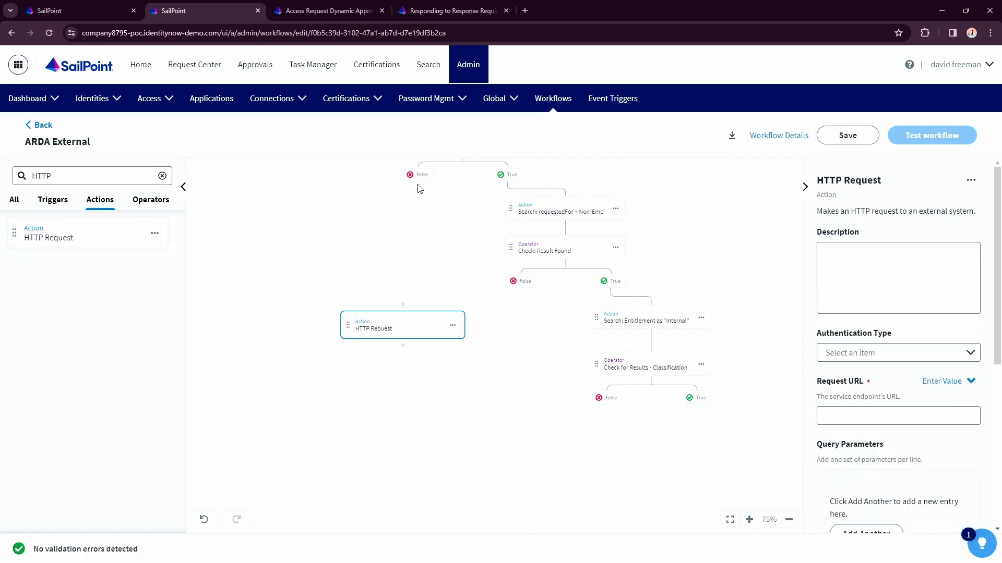
{"action": "left_click_drag", "start_coordinate": [418, 191], "coordinate": [407, 326]}
{"action": "left_click_drag", "start_coordinate": [462, 310], "coordinate": [377, 198]}
{"action": "left_click_drag", "start_coordinate": [495, 420], "coordinate": [409, 317]}
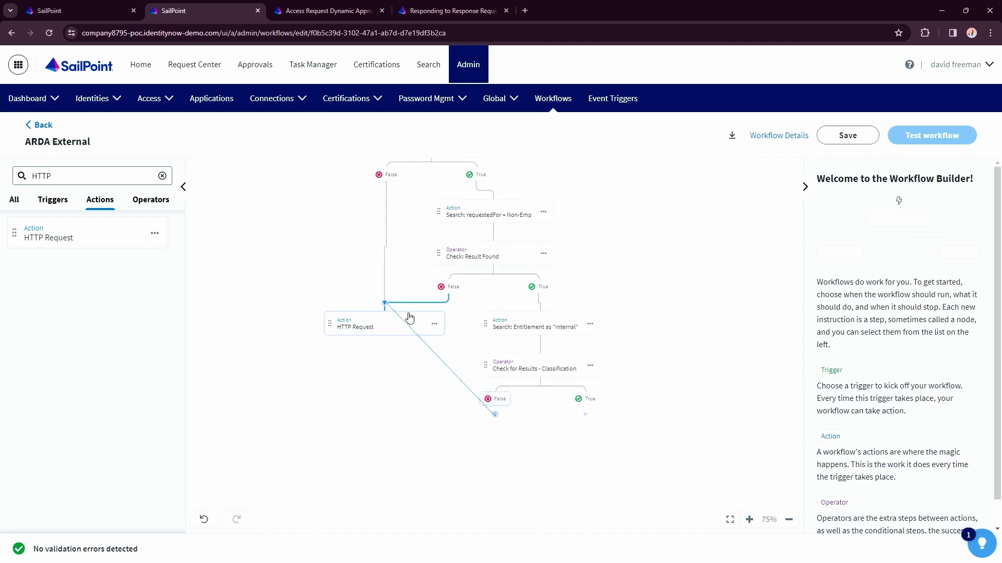
- Realign the search and check steps to the right, with HTTP Request at bottom left
{"action": "left_click_drag", "start_coordinate": [421, 439], "coordinate": [267, 492]}
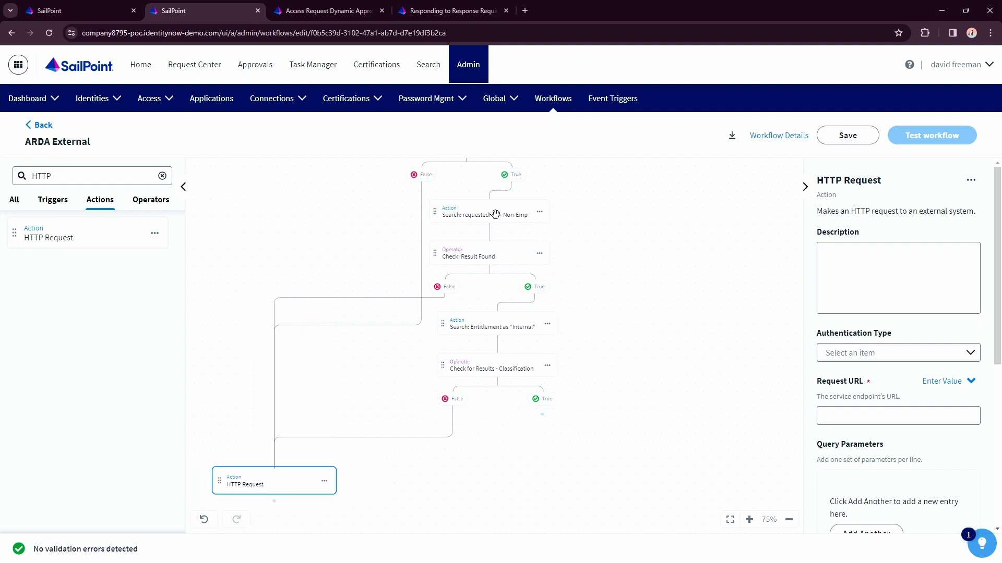
{"action": "left_click_drag", "start_coordinate": [495, 214], "coordinate": [580, 219]}
{"action": "left_click_drag", "start_coordinate": [507, 251], "coordinate": [595, 252]}
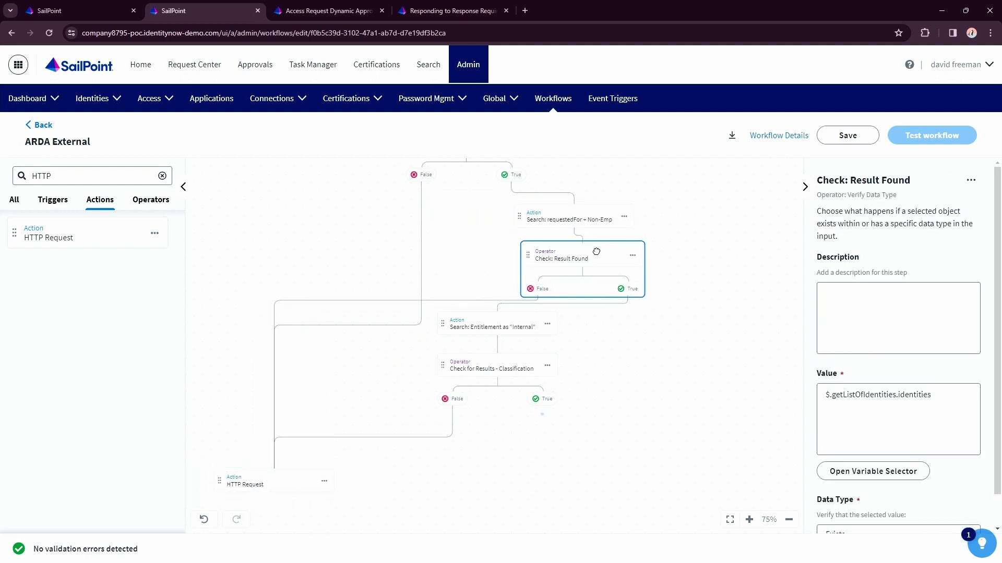
{"action": "left_click_drag", "start_coordinate": [502, 323], "coordinate": [663, 322]}
{"action": "left_click_drag", "start_coordinate": [491, 367], "coordinate": [667, 365]}
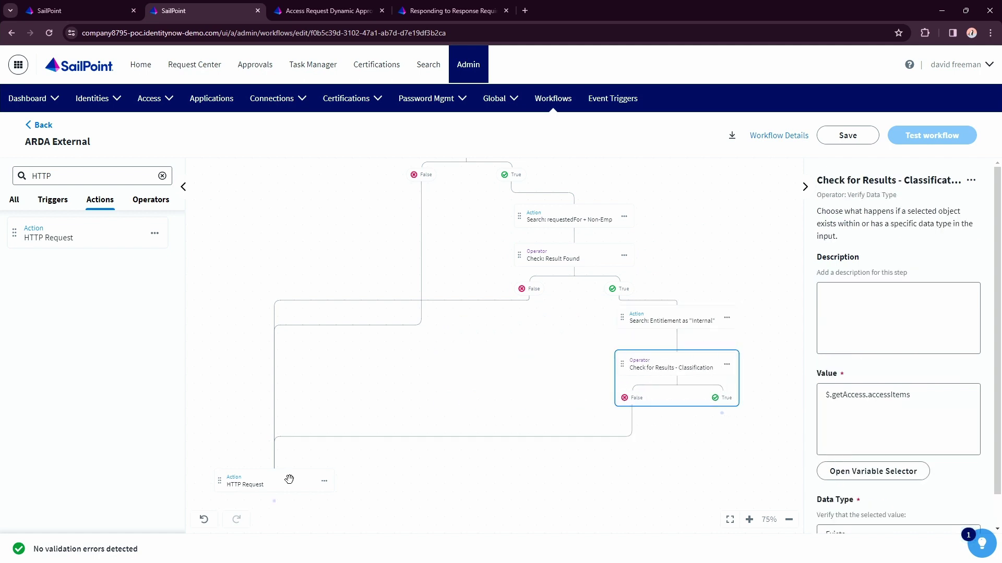
{"action": "left_click_drag", "start_coordinate": [289, 479], "coordinate": [271, 479]}
- Add HTTP Request 1 on the classification's True branch, then End Step - Success after both requests
{"action": "left_click_drag", "start_coordinate": [74, 239], "coordinate": [683, 457]}
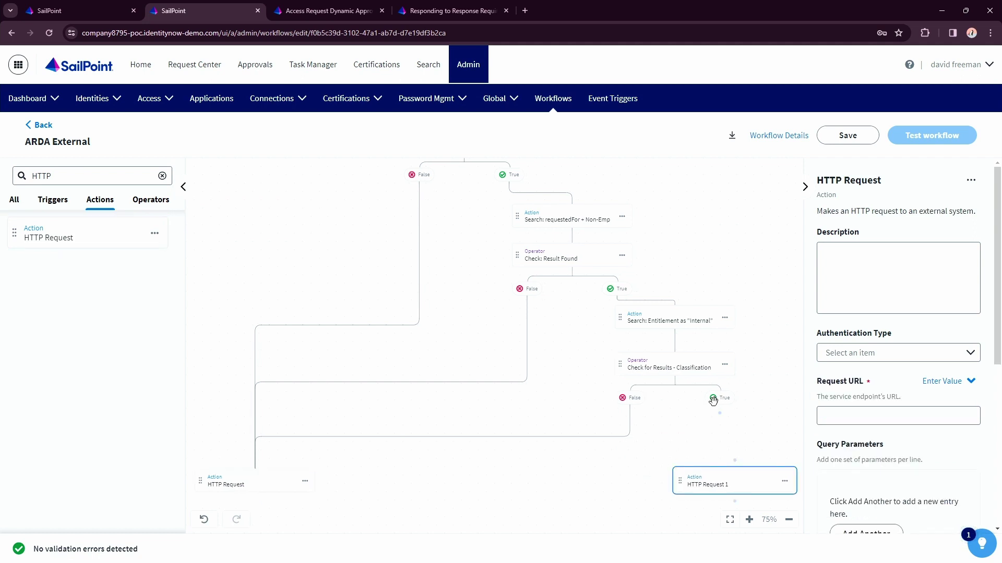
{"action": "left_click_drag", "start_coordinate": [720, 412], "coordinate": [733, 470]}
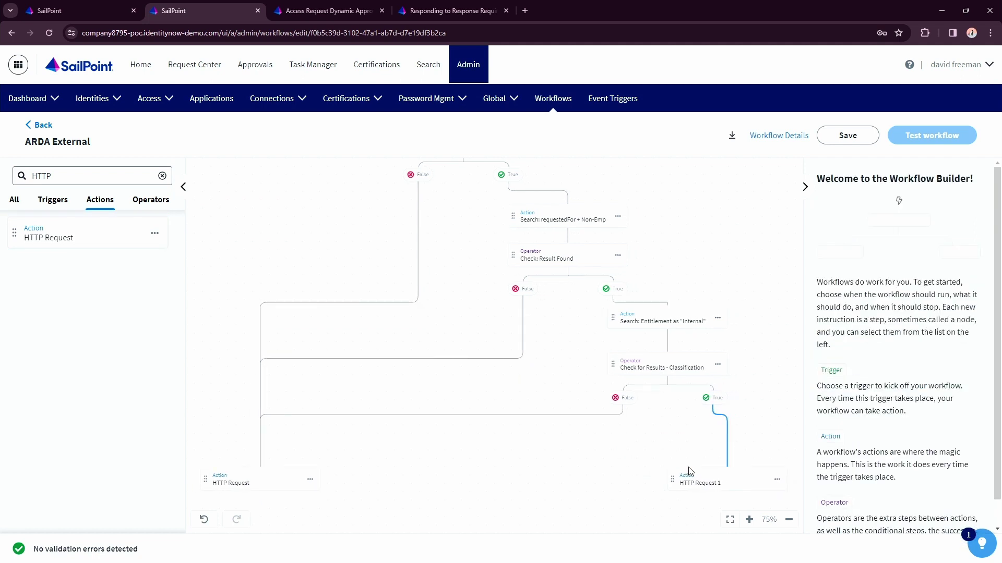
{"action": "left_click", "coordinate": [151, 199]}
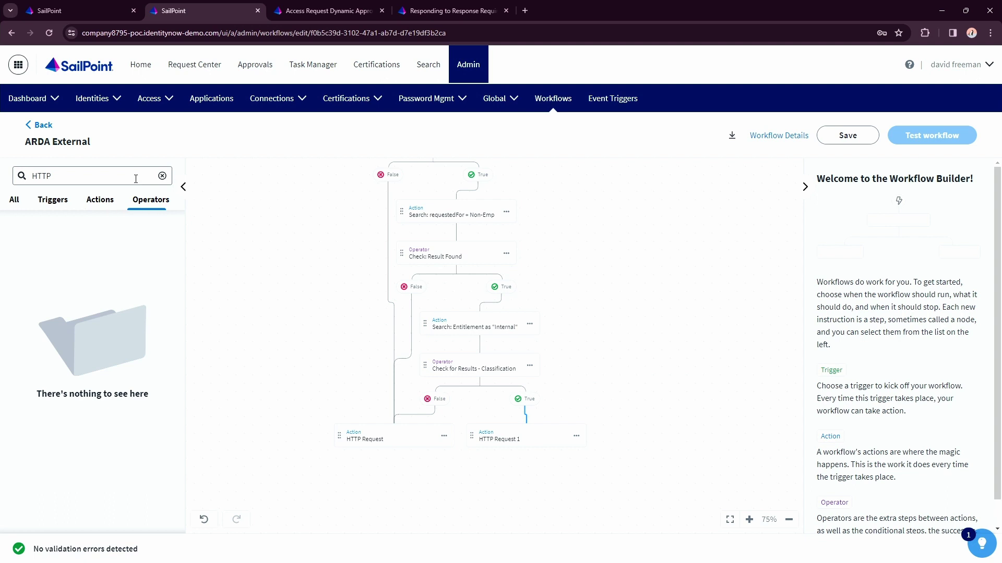
{"action": "double_click", "coordinate": [136, 178]}
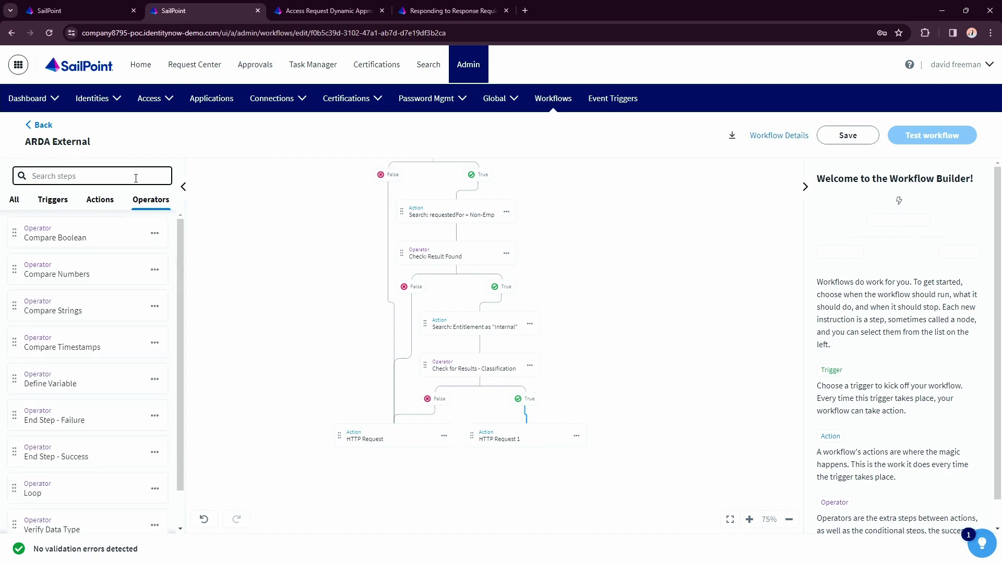
{"action": "left_click_drag", "start_coordinate": [78, 458], "coordinate": [443, 466]}
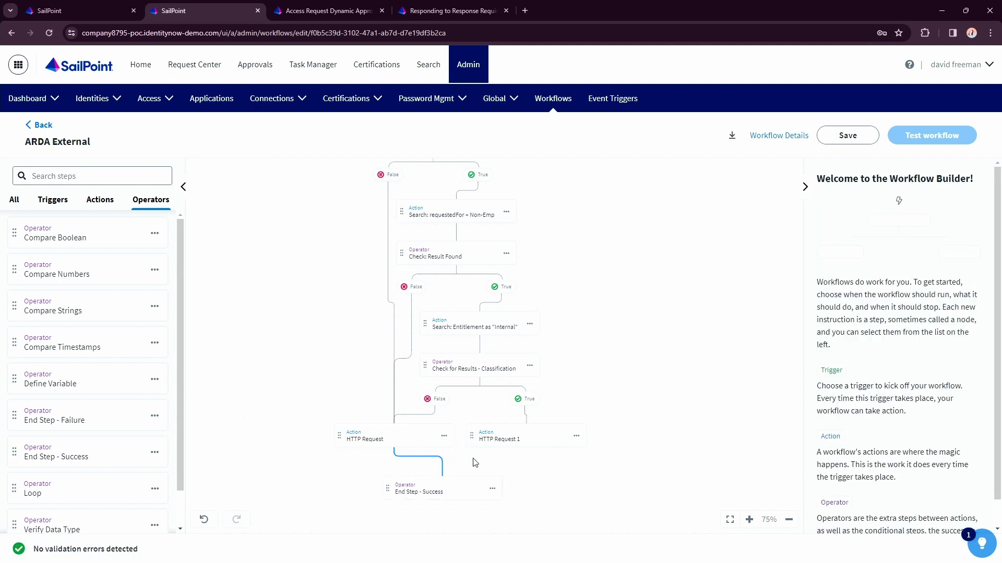
{"action": "left_click_drag", "start_coordinate": [526, 456], "coordinate": [433, 469]}
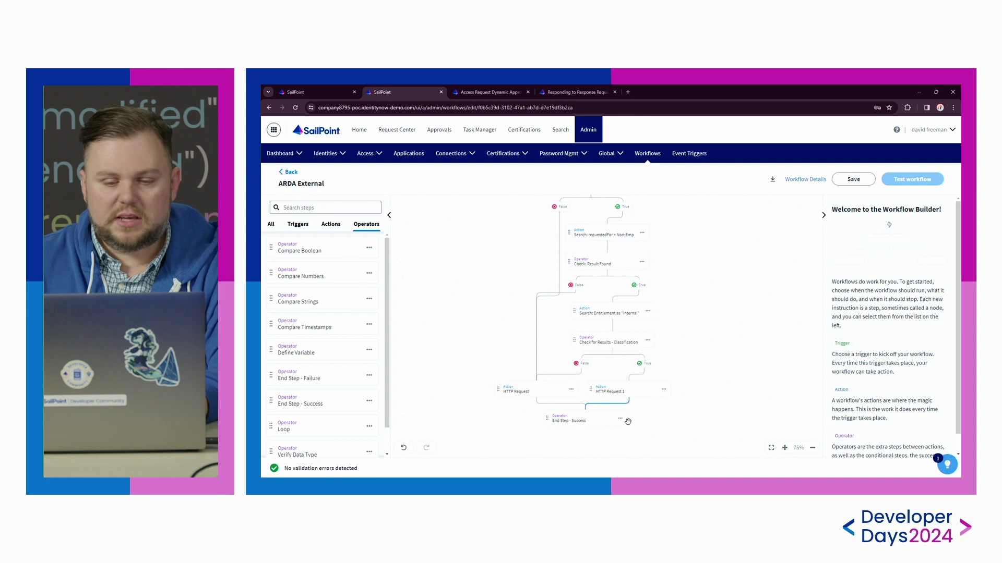
- Rename the first HTTP Request step to 'HTTP: Send Empty Response'
{"action": "left_click", "coordinate": [527, 391]}
{"action": "left_click", "coordinate": [939, 210]}
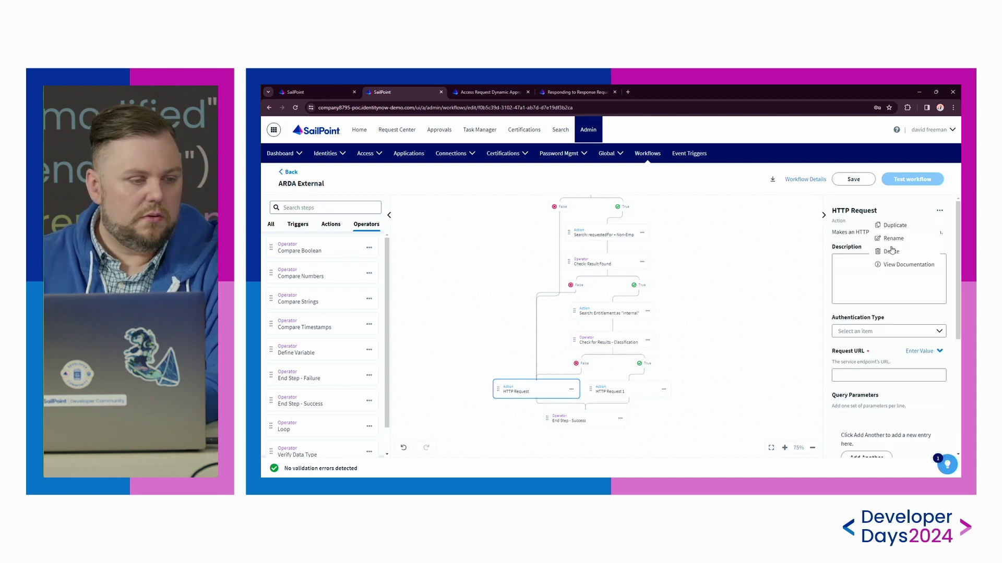
{"action": "left_click", "coordinate": [892, 237]}
{"action": "triple_click", "coordinate": [570, 320]}
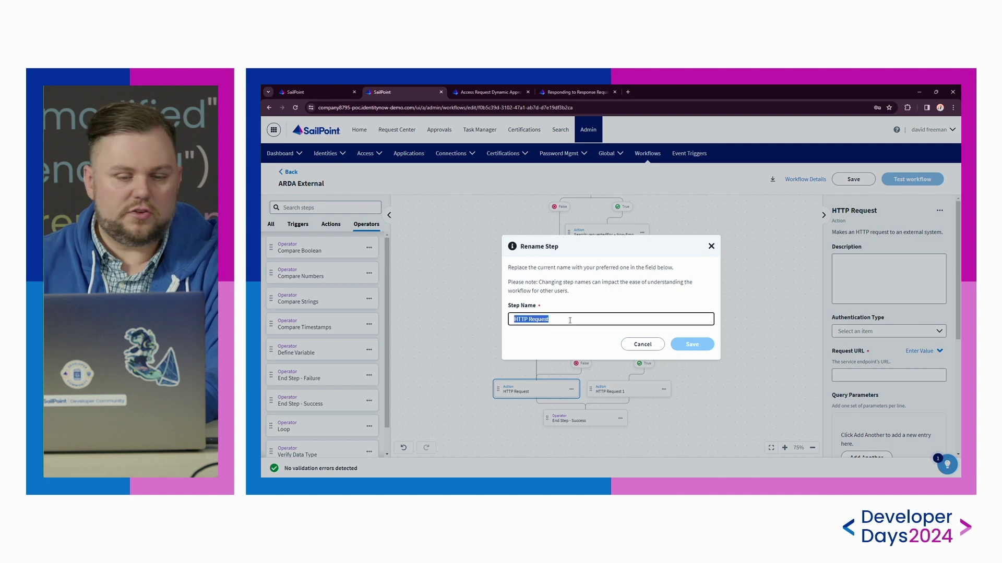
{"action": "type", "text": "HTTP: Send Empty Response"}
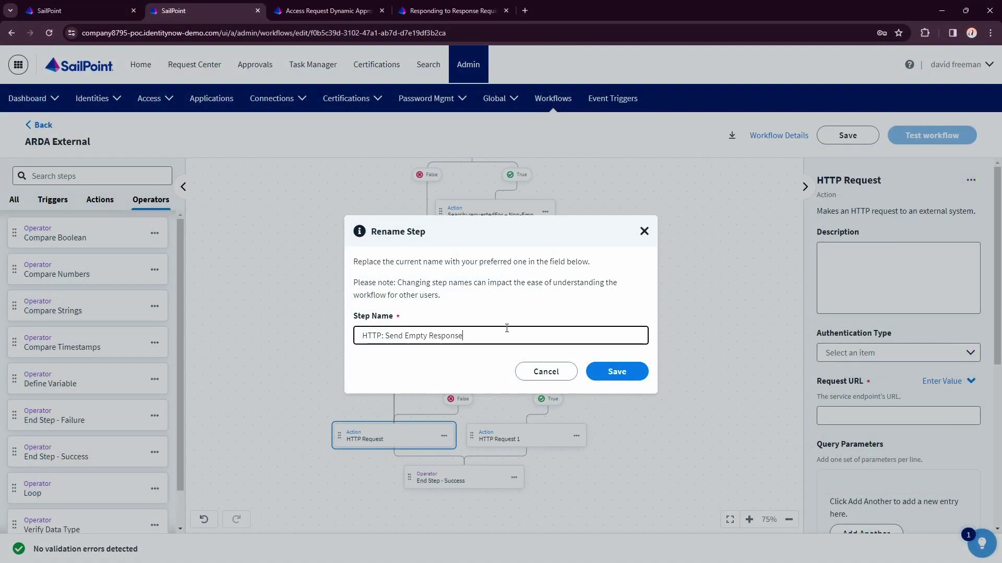
{"action": "left_click", "coordinate": [624, 381]}
- Rename HTTP Request 1 to 'HTTP: Send Additional GovGroup' and spread the two requests apart
{"action": "left_click", "coordinate": [516, 436]}
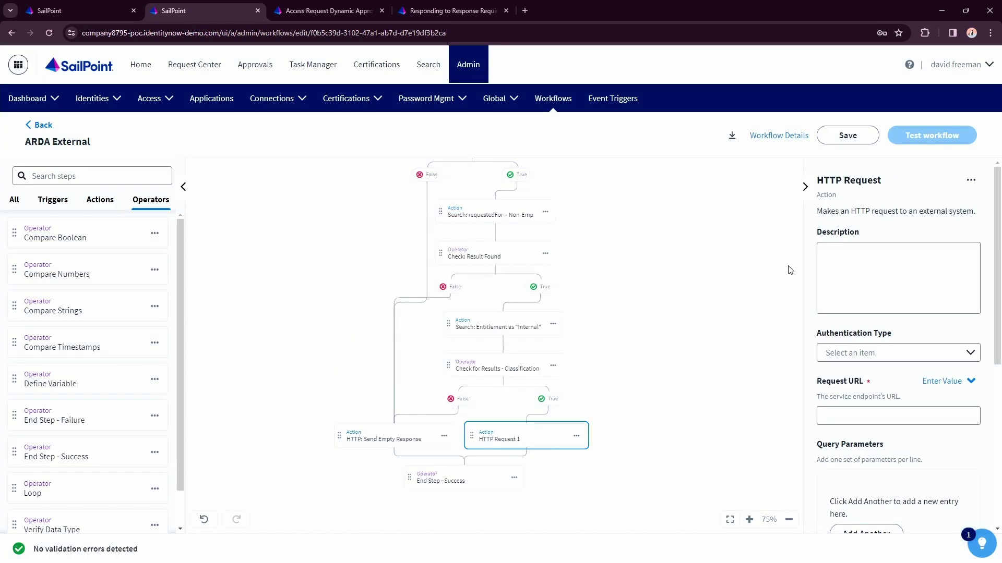
{"action": "left_click", "coordinate": [971, 181]}
{"action": "left_click", "coordinate": [924, 221]}
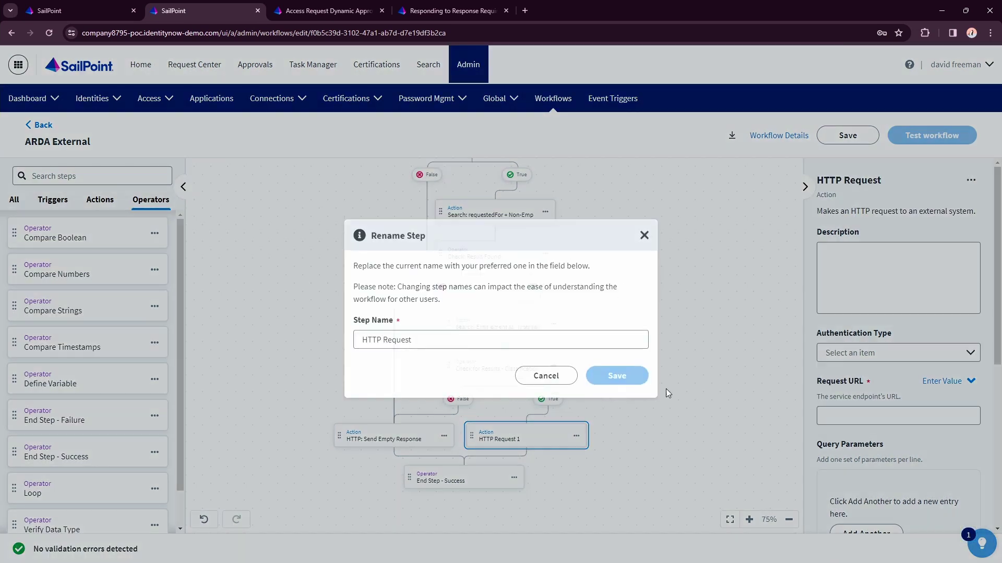
{"action": "double_click", "coordinate": [476, 339]}
{"action": "key", "text": "BackSpace"}
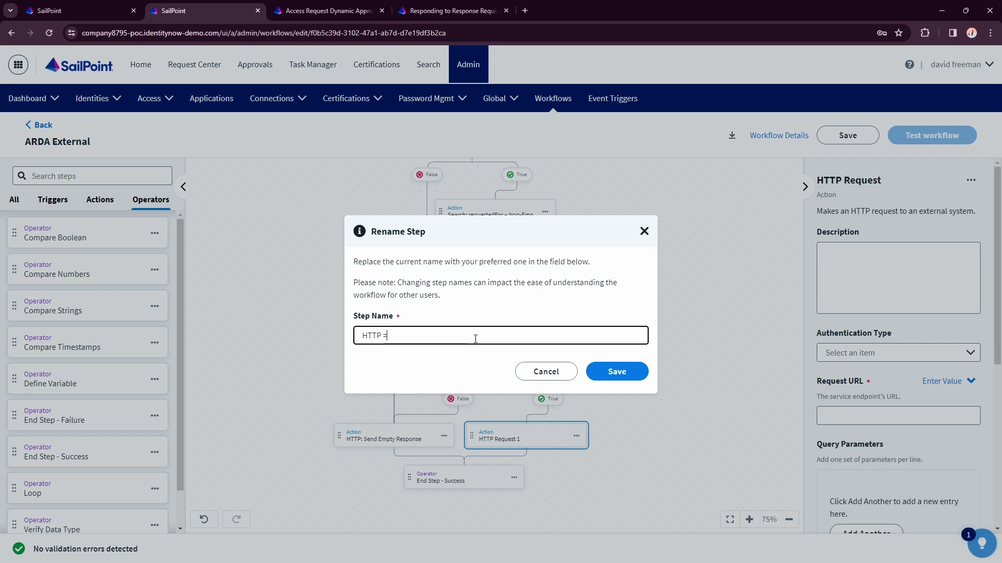
{"action": "type", "text": ": Send Additional Gove"}
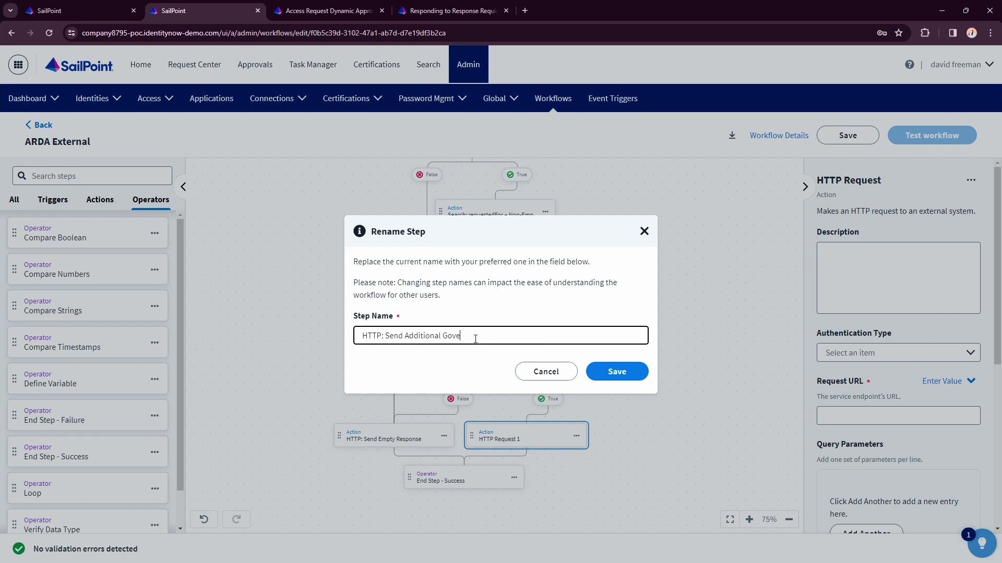
{"action": "key", "text": "BackSpace"}
{"action": "key", "text": "BackSpace"}
{"action": "type", "text": "Group"}
{"action": "left_click", "coordinate": [616, 371]}
{"action": "left_click_drag", "start_coordinate": [559, 425], "coordinate": [599, 437]}
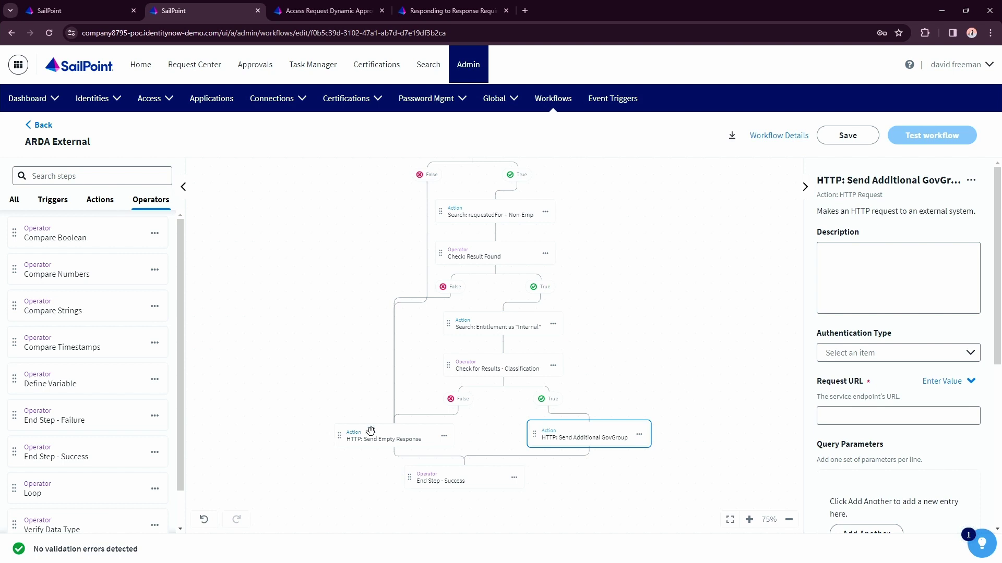
{"action": "left_click_drag", "start_coordinate": [384, 438], "coordinate": [343, 437]}
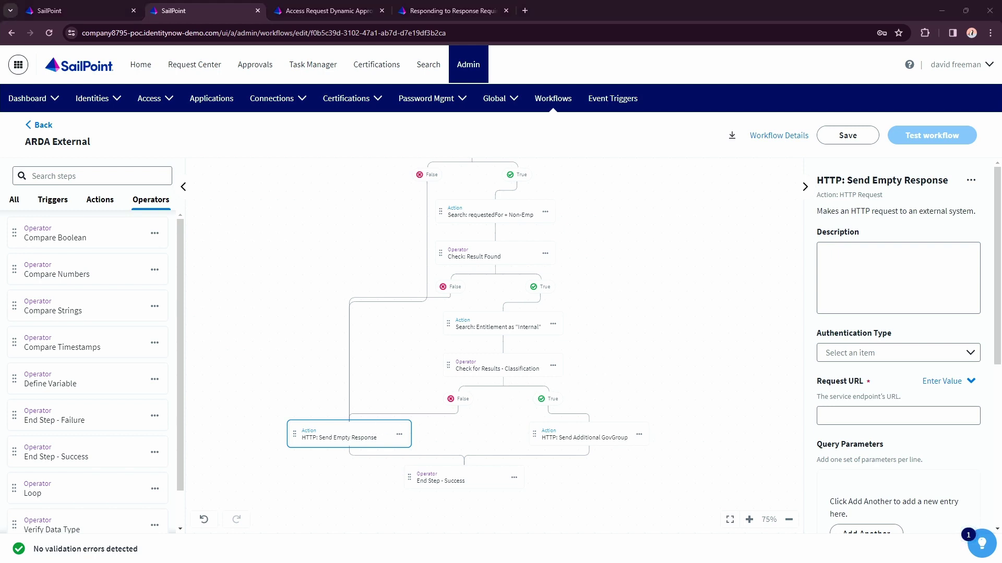
- Use OAuth 2.0 Client Credentials, pasting in the token URL, client ID and client secret
{"action": "left_click", "coordinate": [876, 359]}
{"action": "left_click", "coordinate": [871, 412]}
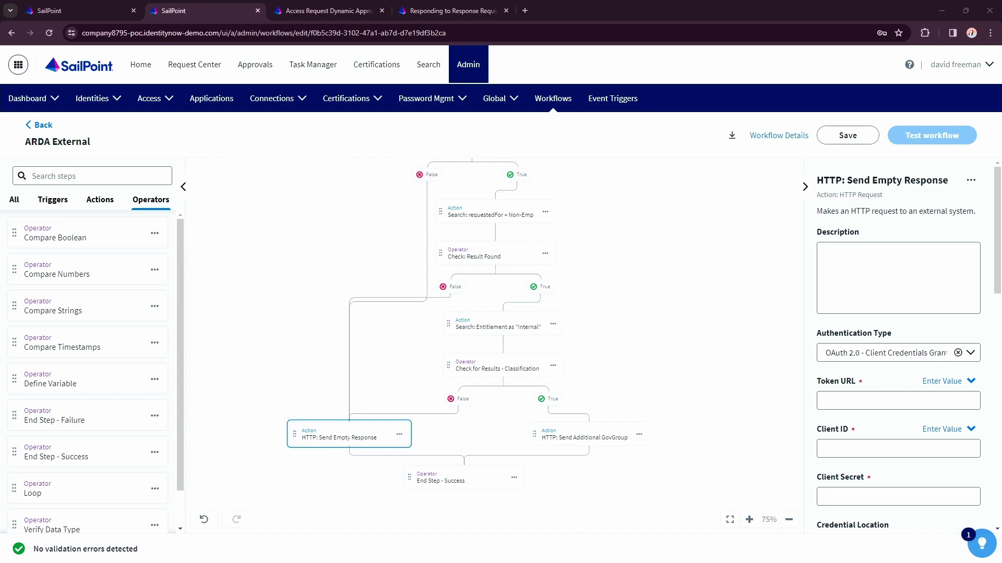
{"action": "left_click", "coordinate": [835, 400]}
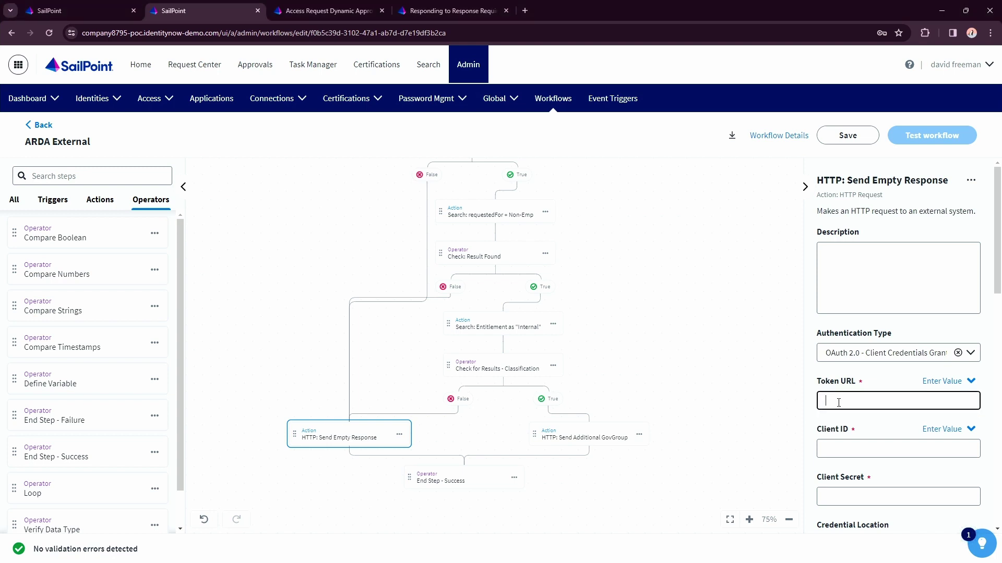
{"action": "key", "text": "ctrl+v"}
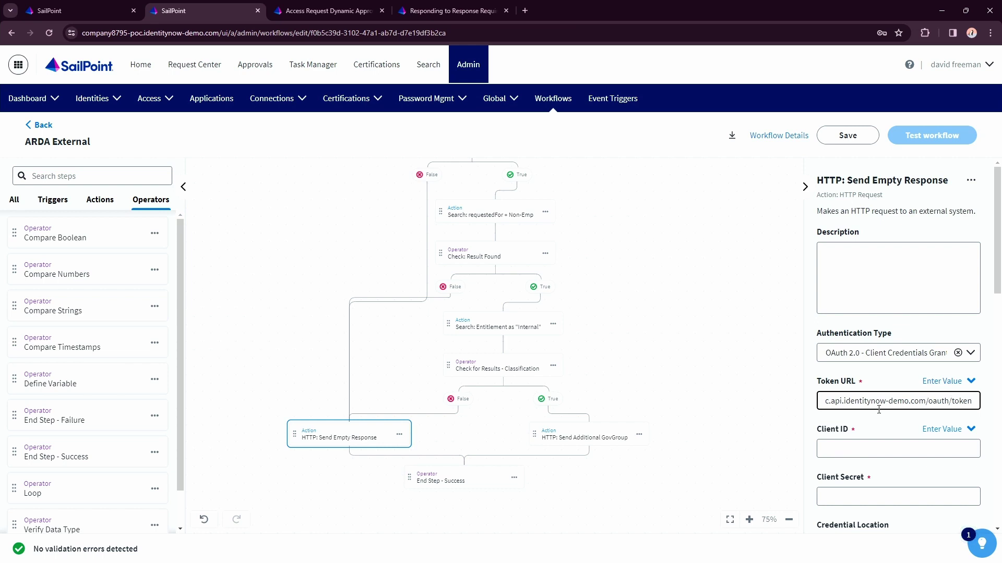
{"action": "key", "text": "alt+Tab"}
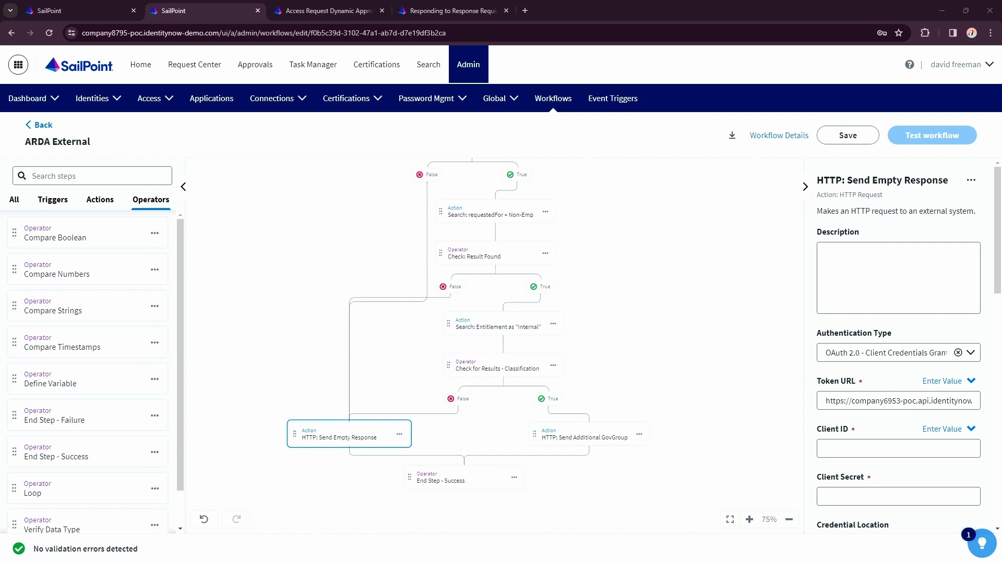
{"action": "left_click", "coordinate": [857, 456]}
{"action": "key", "text": "ctrl+v"}
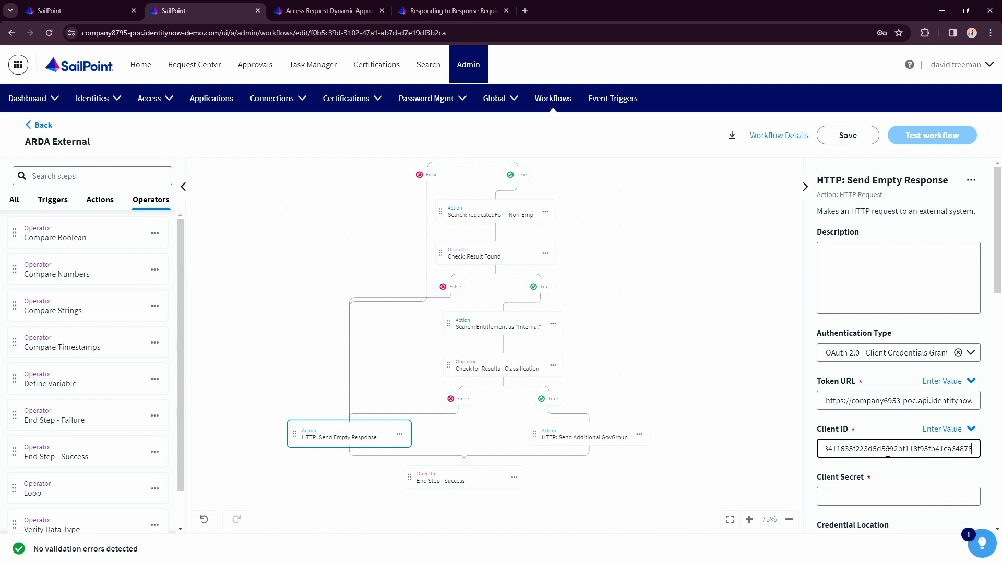
{"action": "key", "text": "alt+Tab"}
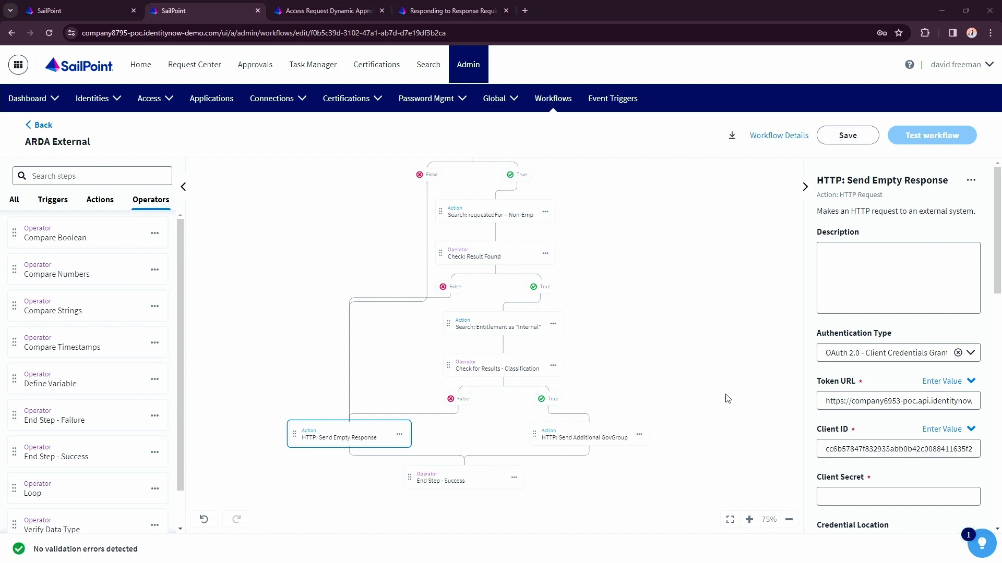
{"action": "left_click", "coordinate": [939, 496]}
{"action": "key", "text": "ctrl+v"}
- Set the OAuth credential location to Header
{"action": "scroll", "coordinate": [939, 488], "scroll_direction": "down", "scroll_amount": 1}
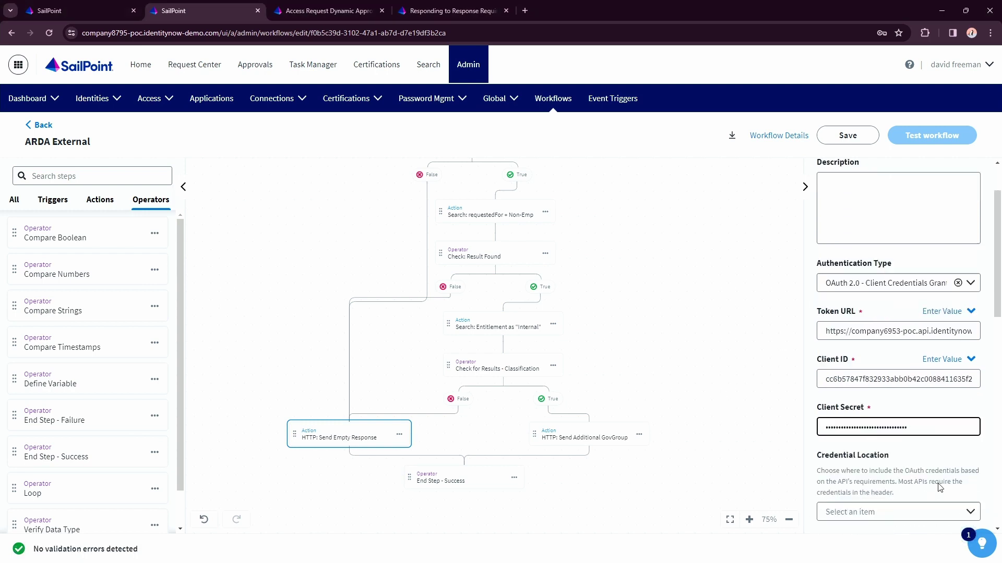
{"action": "scroll", "coordinate": [939, 487], "scroll_direction": "down", "scroll_amount": 2}
{"action": "scroll", "coordinate": [948, 454], "scroll_direction": "down", "scroll_amount": 3}
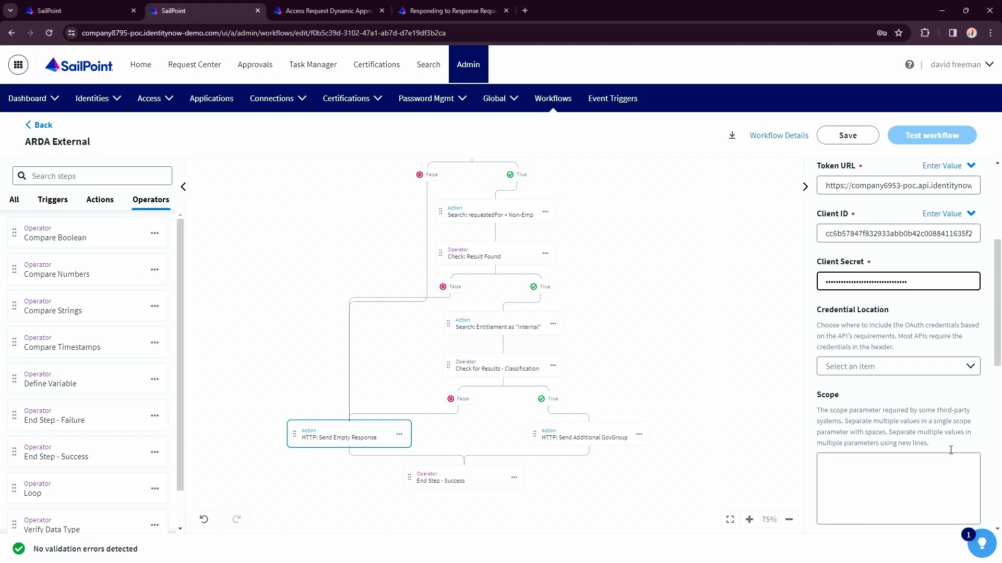
{"action": "scroll", "coordinate": [882, 255], "scroll_direction": "up", "scroll_amount": 1}
{"action": "left_click", "coordinate": [887, 271]}
{"action": "left_click", "coordinate": [874, 298]}
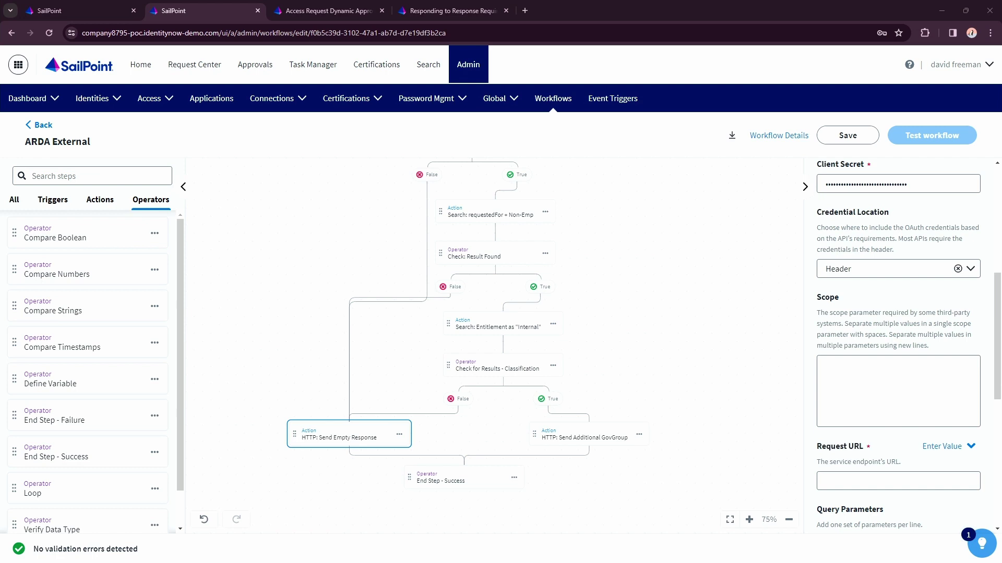
- Set the Request URL to the variable $.trigger._metadata.callbackURL
{"action": "left_click", "coordinate": [867, 487]}
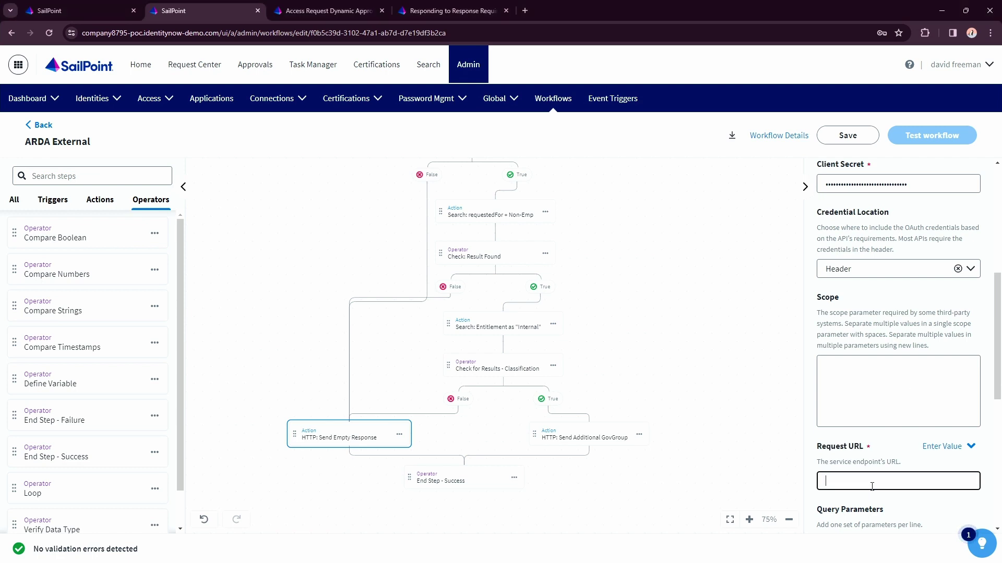
{"action": "left_click", "coordinate": [955, 446]}
{"action": "left_click", "coordinate": [923, 487]}
{"action": "type", "text": "$.trigger._metadata.callbackURL"}
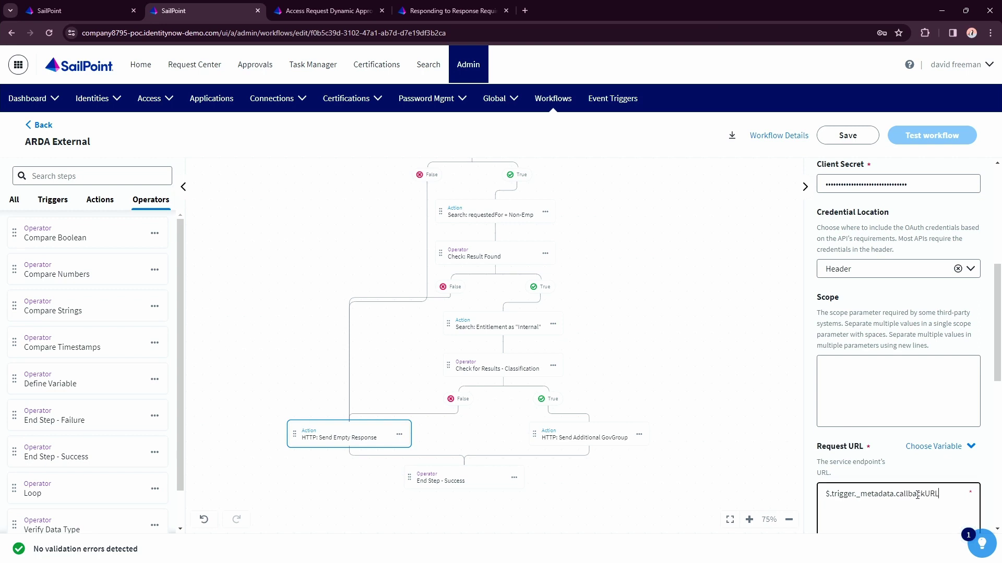
{"action": "left_click", "coordinate": [452, 10]}
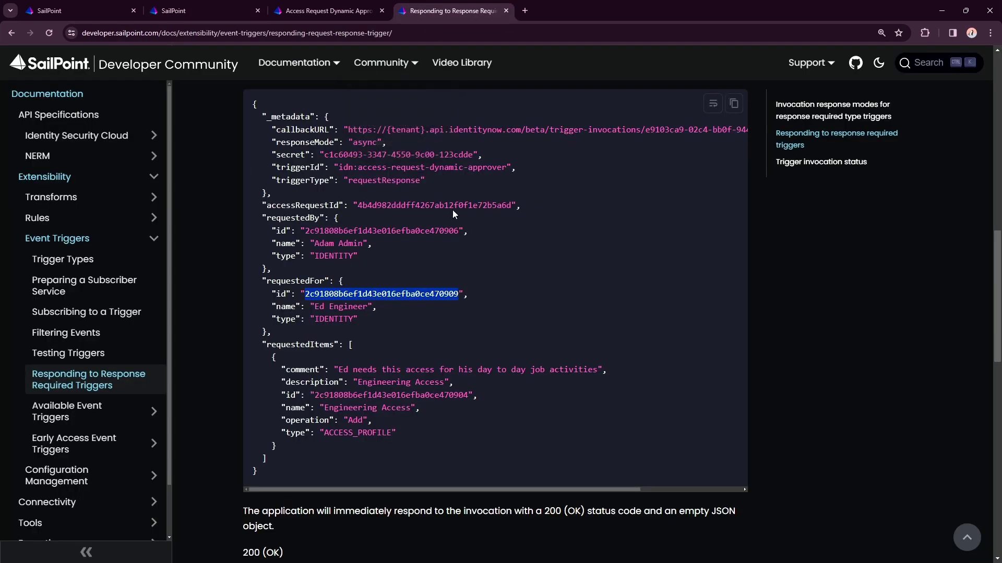
- Check callbackURL in the docs' sample trigger payload, then return to the ARDA External editor
{"action": "left_click_drag", "start_coordinate": [271, 129], "coordinate": [742, 130]}
{"action": "left_click", "coordinate": [652, 189]}
{"action": "scroll", "coordinate": [518, 167], "scroll_direction": "left", "scroll_amount": 4}
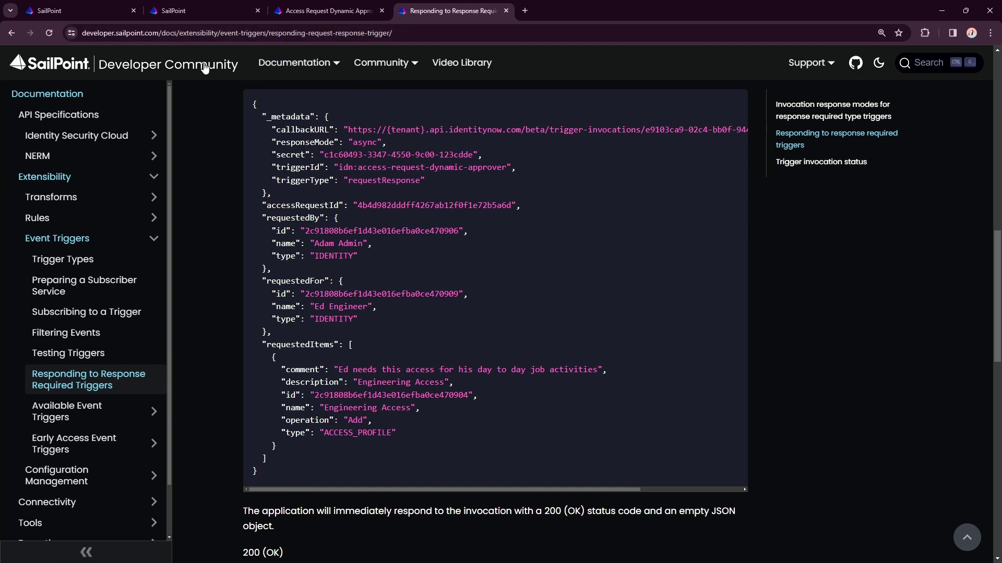
{"action": "left_click", "coordinate": [211, 5]}
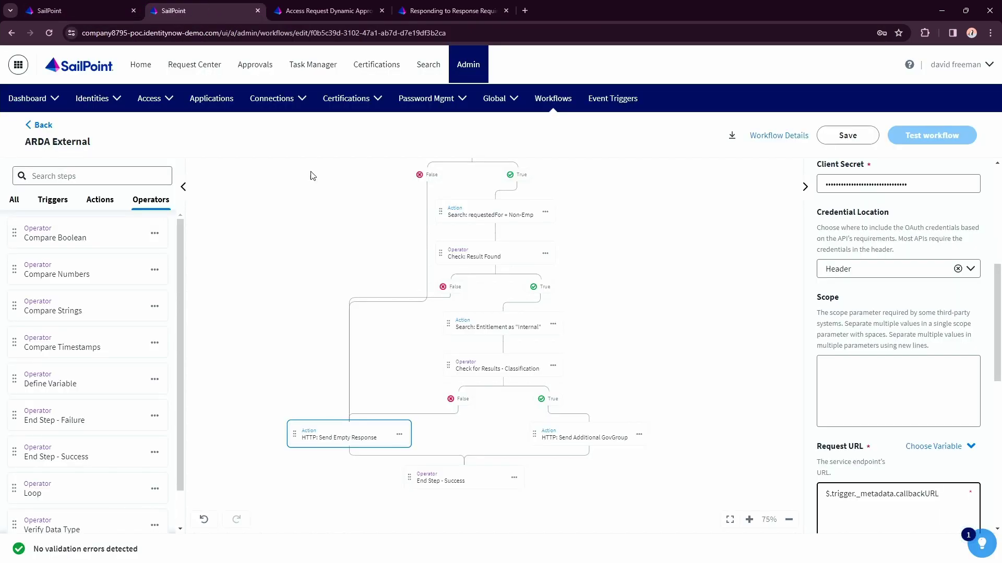
- Set the Send Empty Response request method to POST
{"action": "scroll", "coordinate": [927, 452], "scroll_direction": "down", "scroll_amount": 3}
{"action": "scroll", "coordinate": [927, 453], "scroll_direction": "down", "scroll_amount": 5}
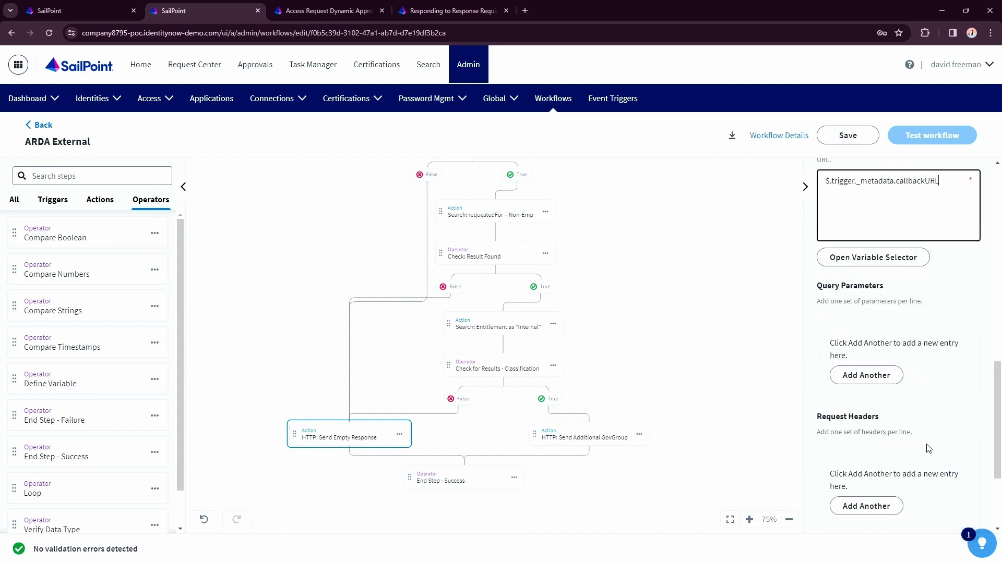
{"action": "left_click", "coordinate": [919, 437]}
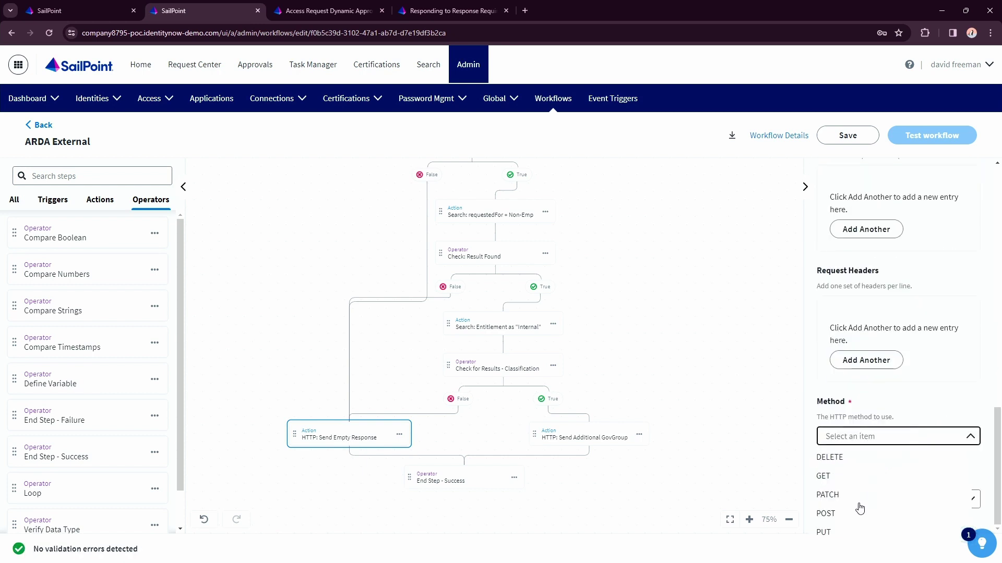
{"action": "left_click", "coordinate": [846, 516]}
{"action": "left_click", "coordinate": [424, 7]}
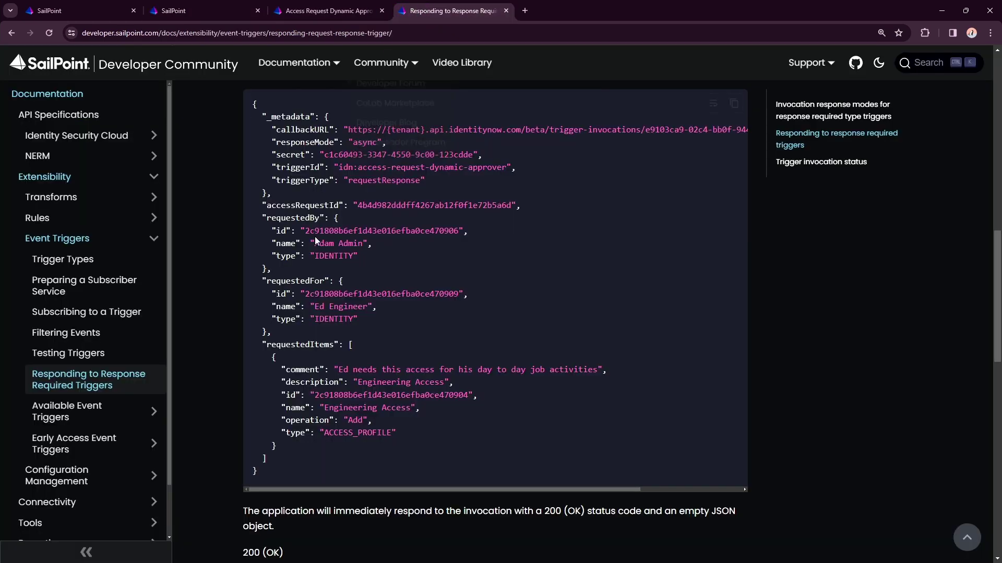
{"action": "scroll", "coordinate": [314, 236], "scroll_direction": "up", "scroll_amount": 3}
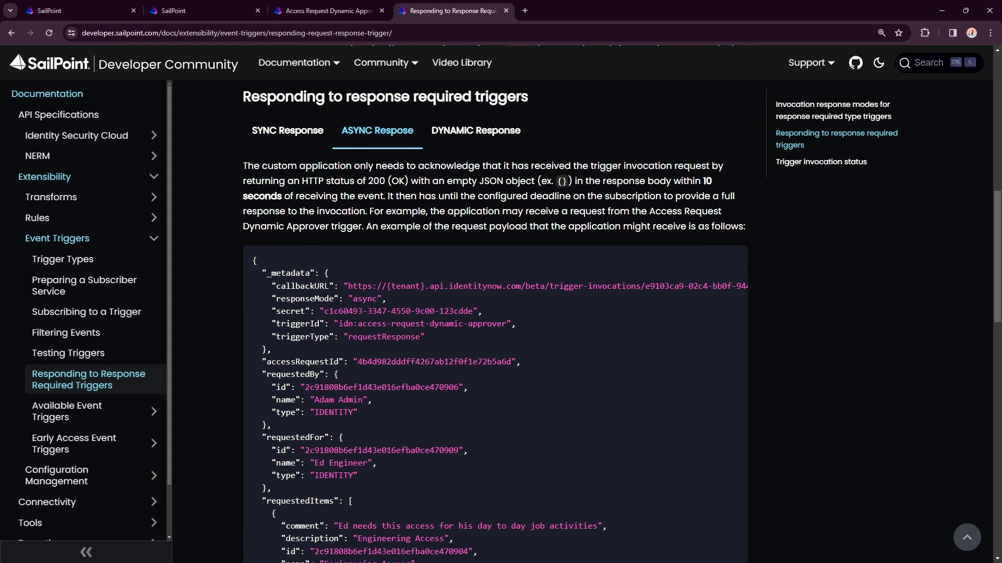
{"action": "left_click", "coordinate": [78, 10]}
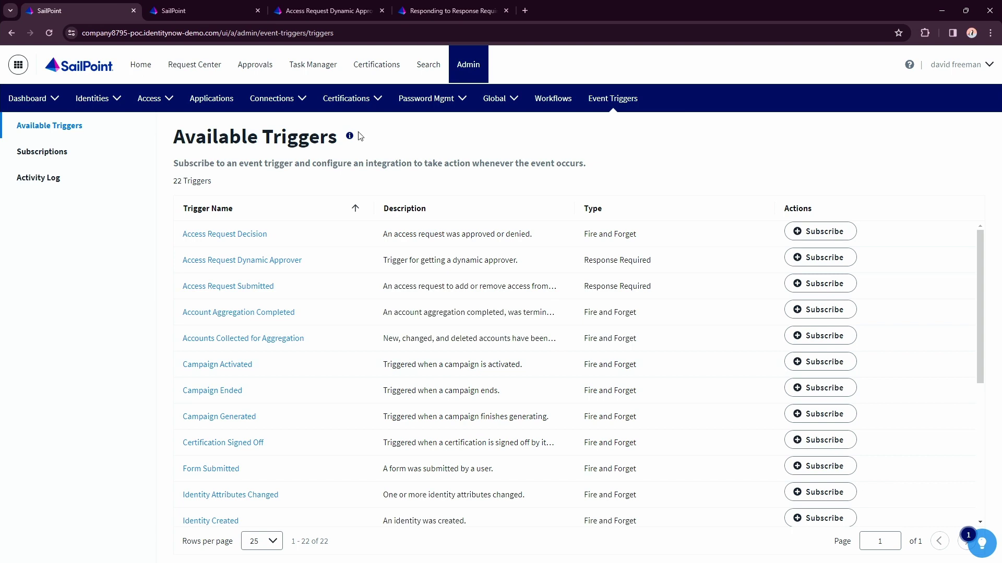
{"action": "left_click", "coordinate": [207, 7]}
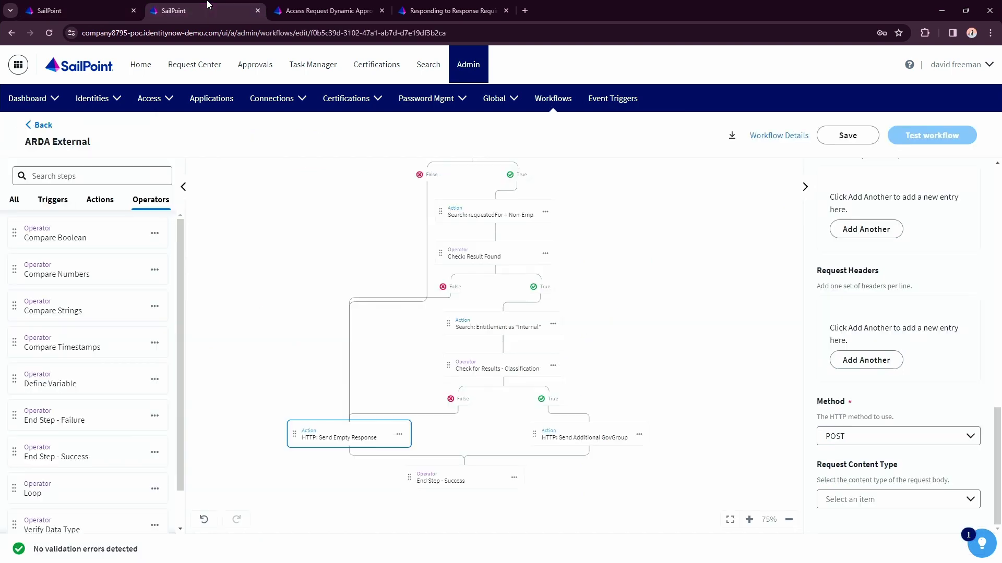
- Set Request Content Type to JSON and start the request body
{"action": "left_click", "coordinate": [896, 499]}
{"action": "left_click", "coordinate": [866, 442]}
{"action": "scroll", "coordinate": [897, 449], "scroll_direction": "down", "scroll_amount": 3}
{"action": "left_click", "coordinate": [909, 459]}
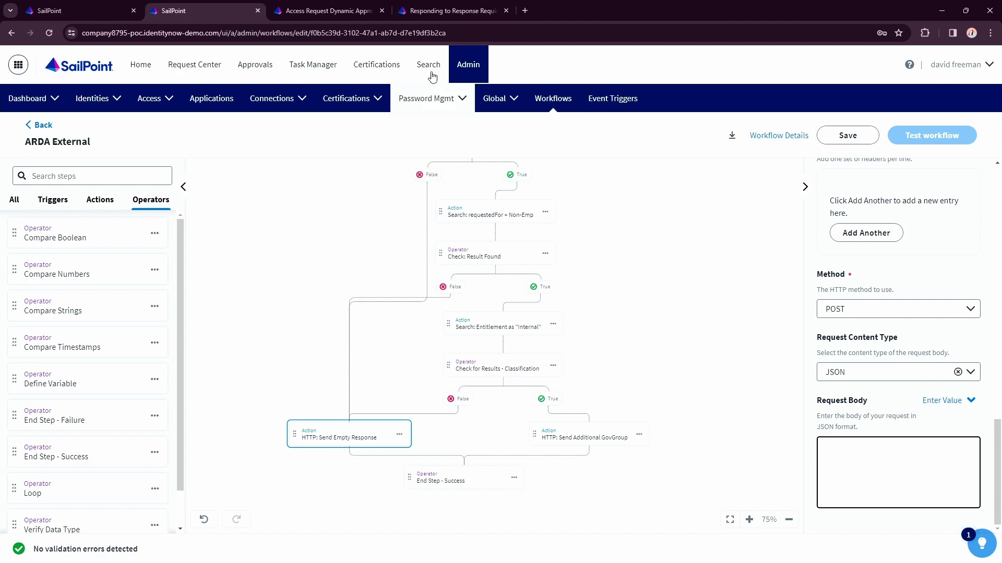
{"action": "left_click", "coordinate": [348, 14]}
{"action": "left_click", "coordinate": [429, 11]}
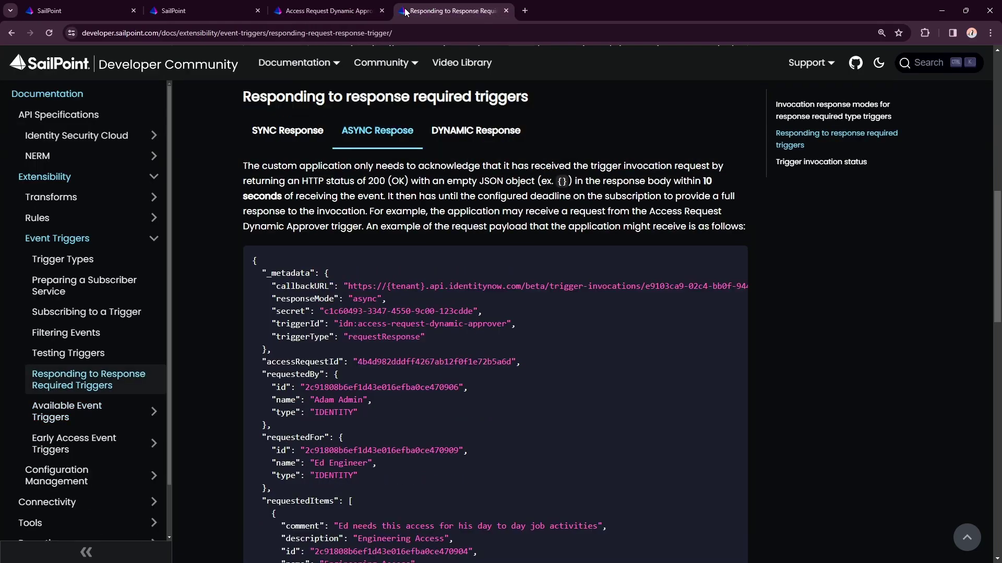
- Close the Access Request Dynamic Approver tab and copy the example completion request JSON
{"action": "left_click", "coordinate": [381, 11]}
{"action": "scroll", "coordinate": [358, 325], "scroll_direction": "down", "scroll_amount": 10}
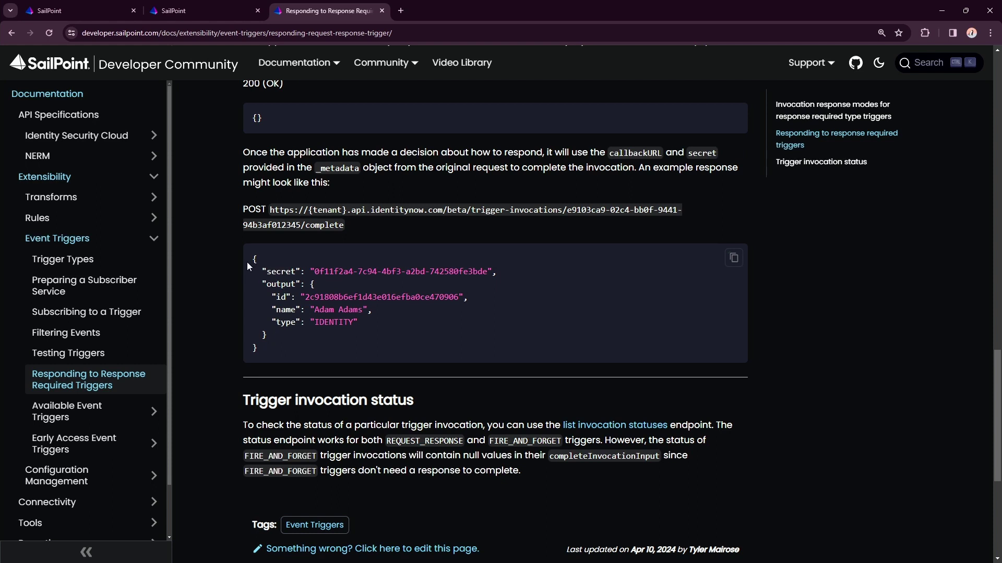
{"action": "left_click_drag", "start_coordinate": [252, 255], "coordinate": [288, 351]}
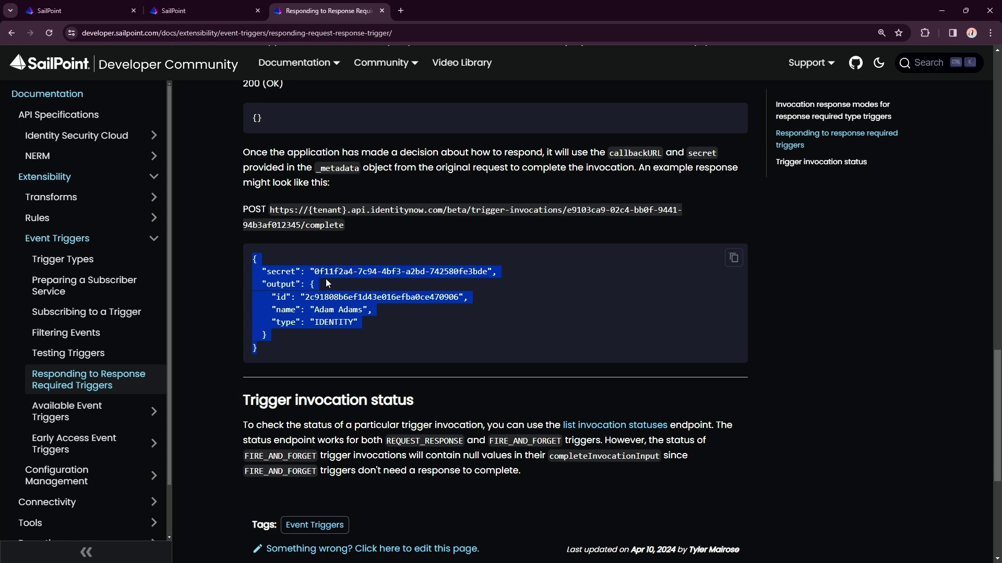
{"action": "key", "text": "alt+Tab"}
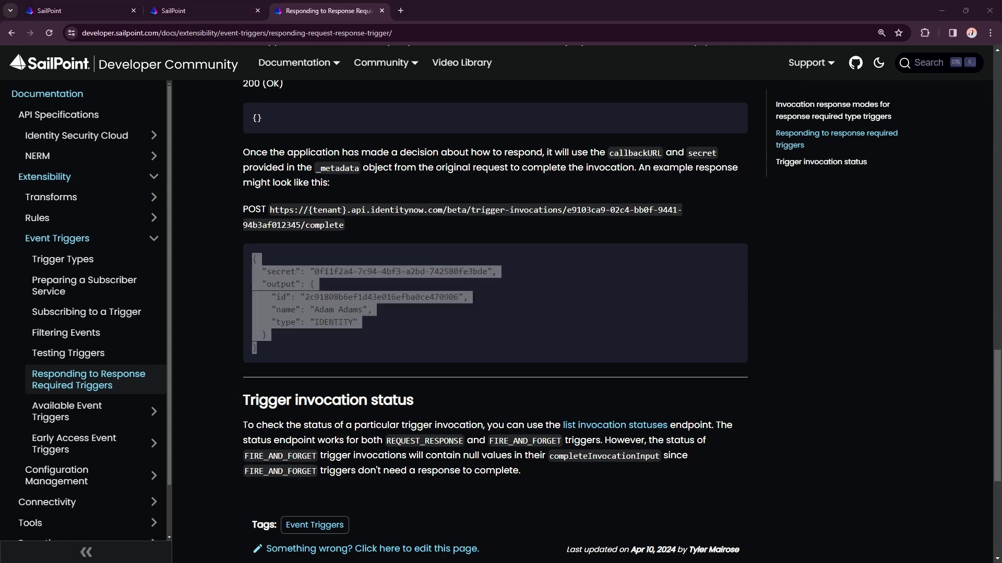
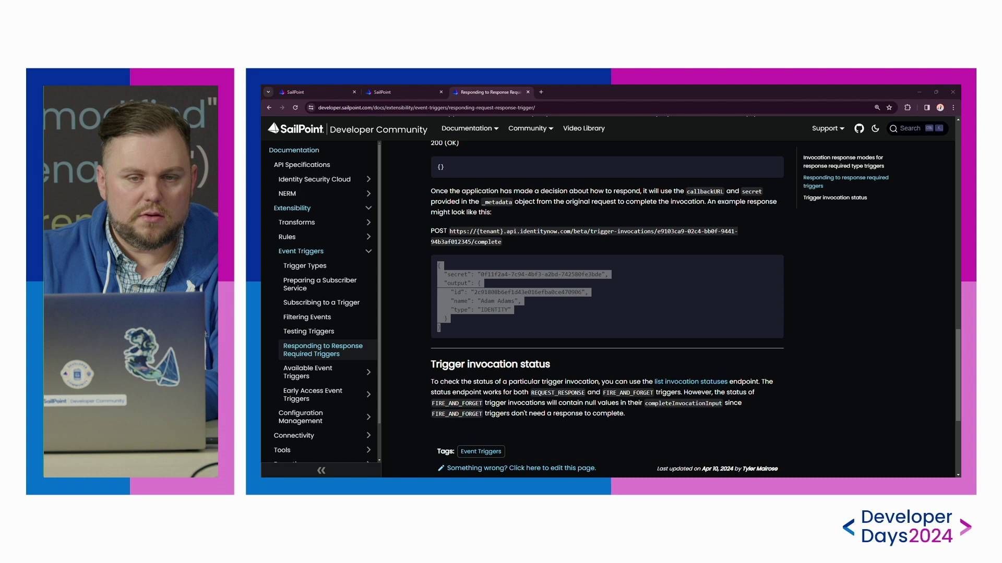
- In Notepad++, put the output object's id, name and type fields and closing brace on separate indented lines
{"action": "key", "text": "alt+Tab"}
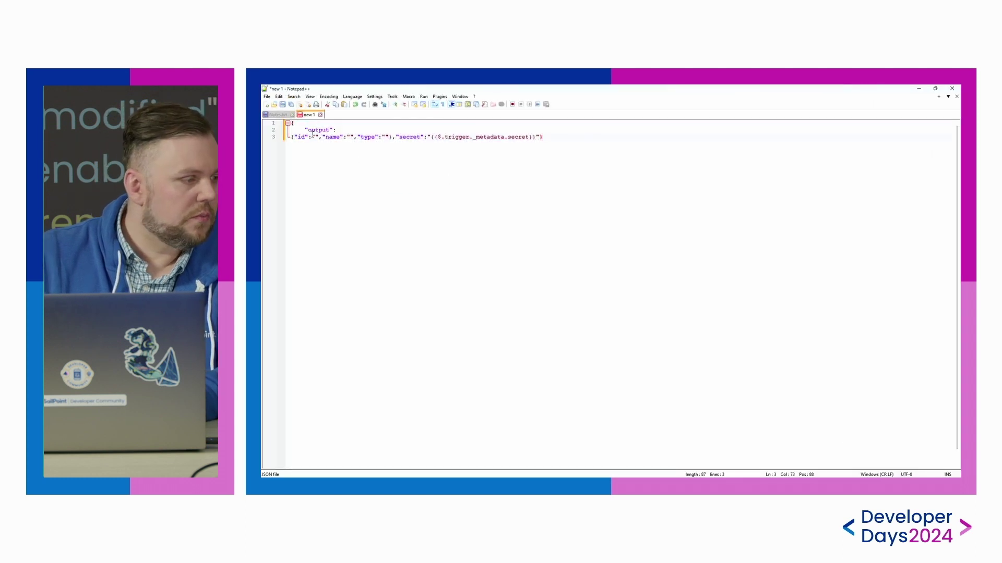
{"action": "left_click", "coordinate": [322, 136]}
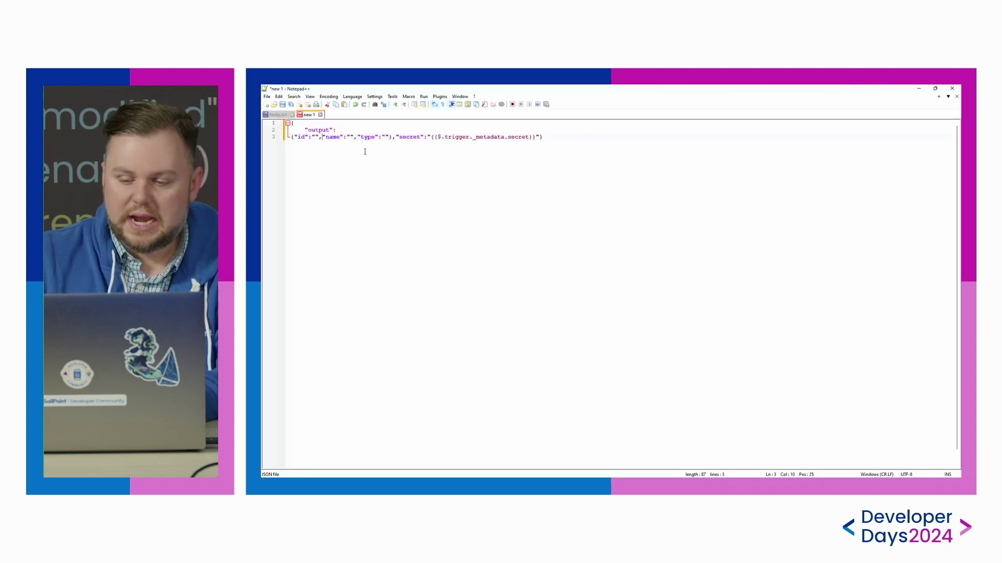
{"action": "key", "text": "Return"}
{"action": "key", "text": "Up"}
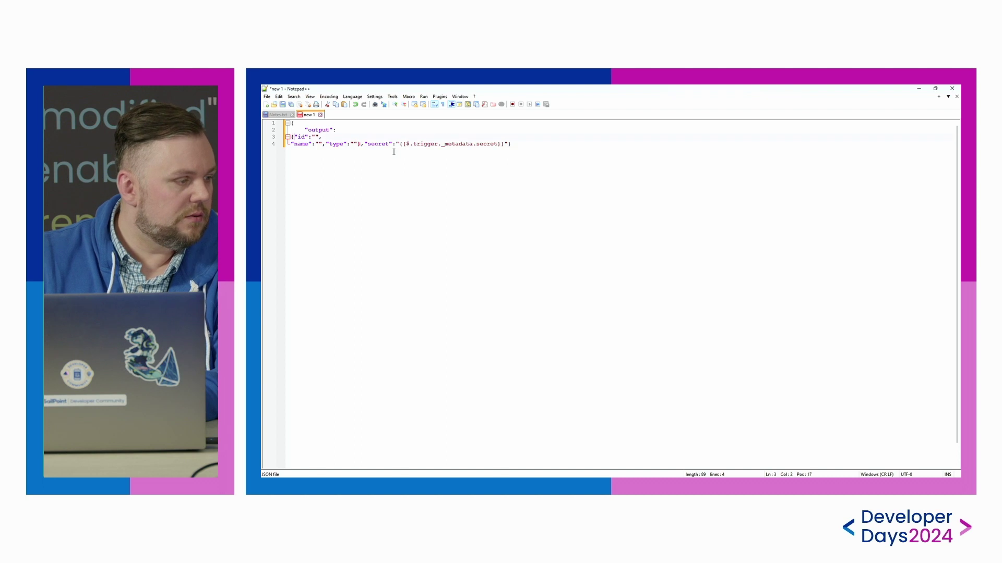
{"action": "key", "text": "Tab"}
{"action": "key", "text": "Right"}
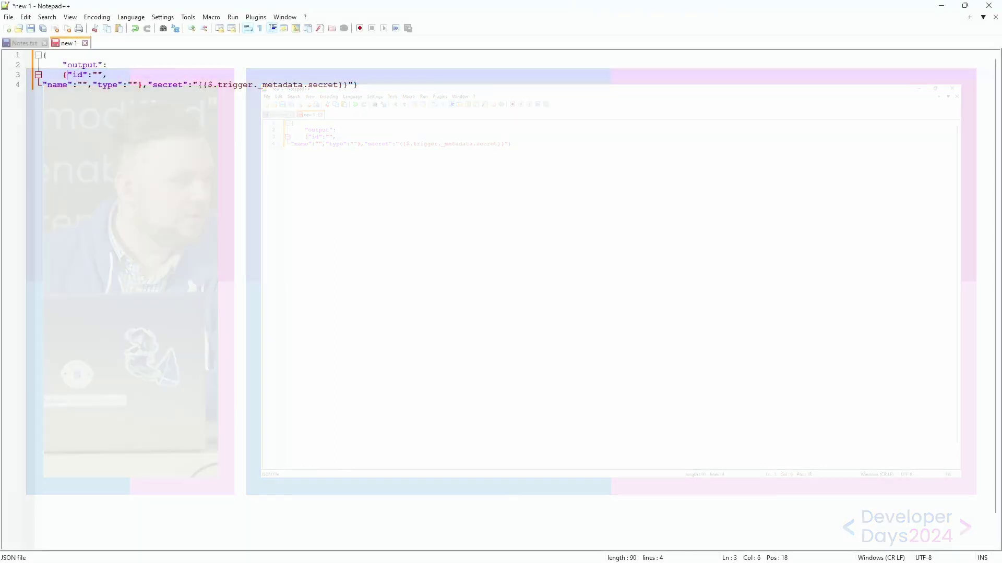
{"action": "key", "text": "Return"}
{"action": "key", "text": "Tab"}
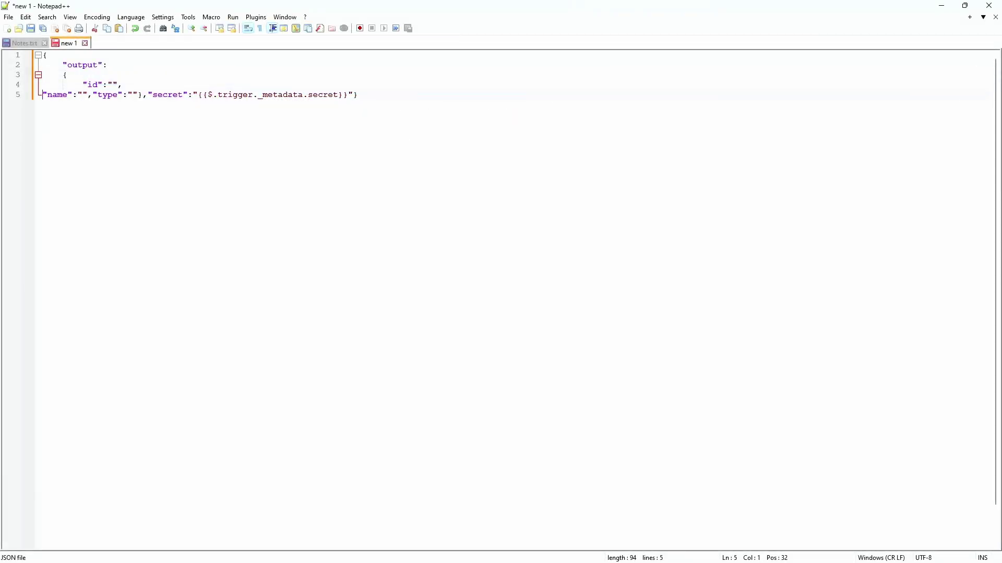
{"action": "key", "text": "Tab"}
{"action": "key", "text": "Tab"}
{"action": "key", "text": "Right"}
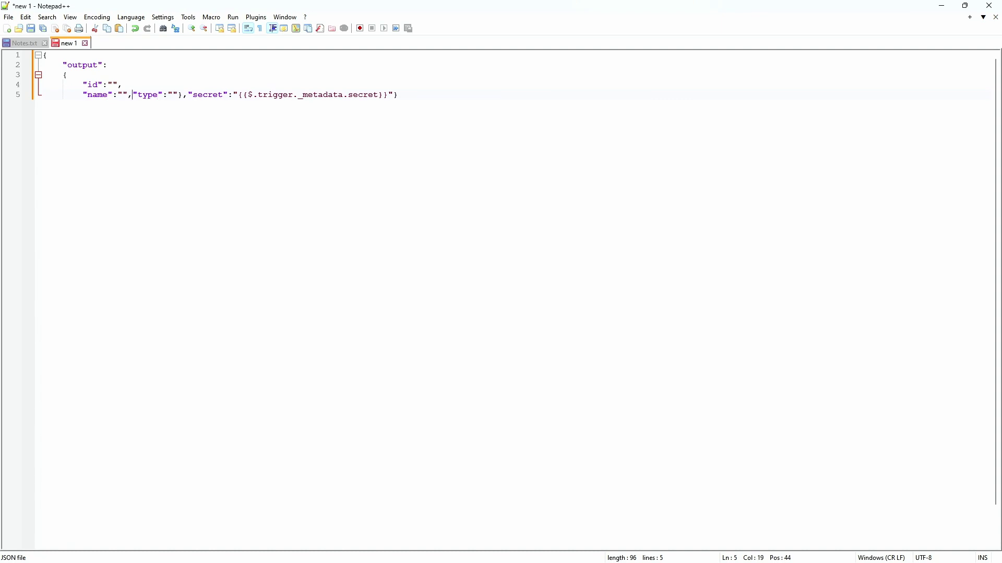
{"action": "key", "text": "Return"}
{"action": "key", "text": "Right"}
{"action": "key", "text": "Right"}
{"action": "key", "text": "Right"}
{"action": "key", "text": "Right"}
{"action": "key", "text": "Right"}
{"action": "key", "text": "Left"}
{"action": "key", "text": "Left"}
{"action": "key", "text": "Left"}
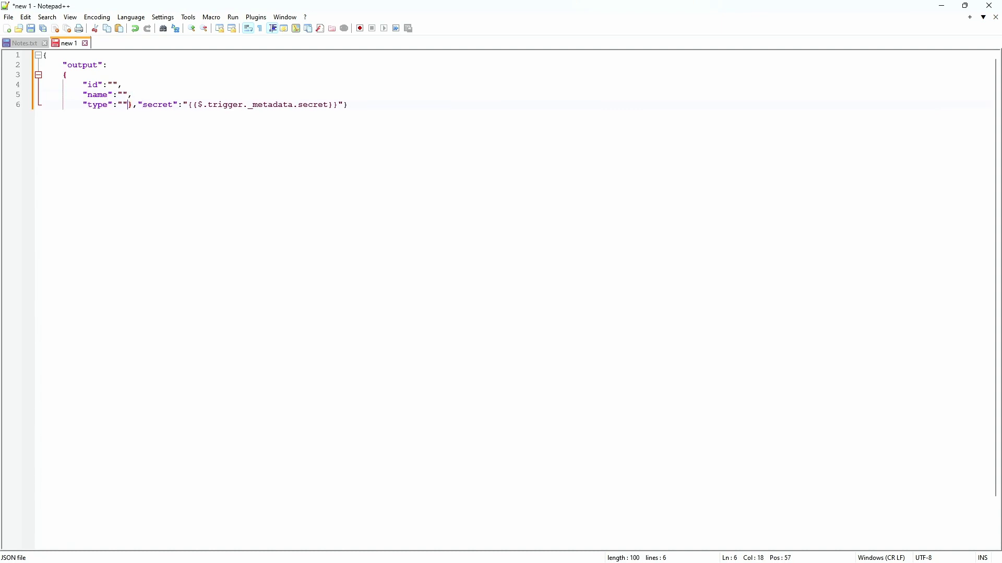
{"action": "key", "text": "Return"}
{"action": "key", "text": "BackSpace"}
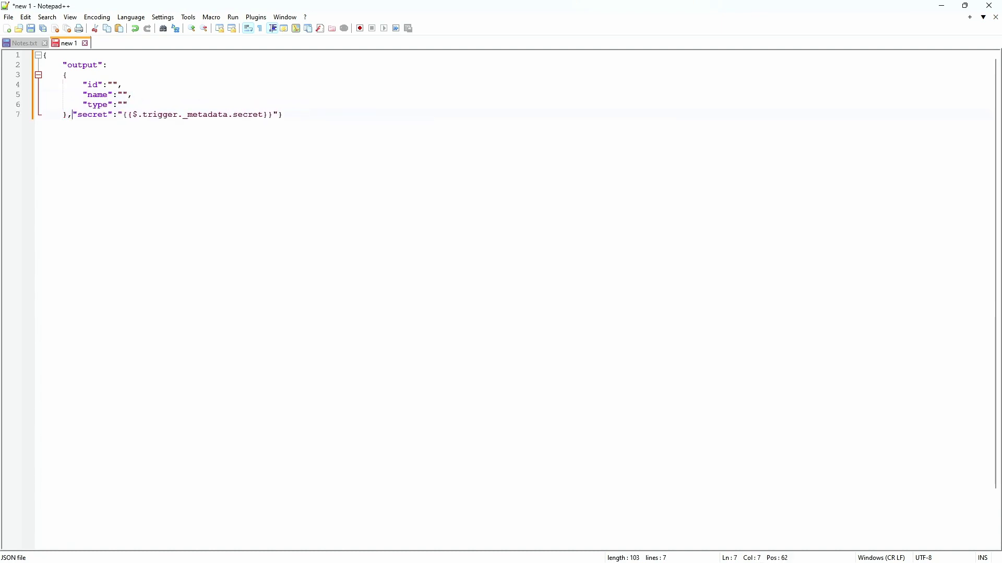
- Move the secret field and final brace onto their own lines, then select all nine lines
{"action": "key", "text": "Return"}
{"action": "key", "text": "ctrl+Right"}
{"action": "key", "text": "ctrl+Right"}
{"action": "key", "text": "ctrl+Right"}
{"action": "key", "text": "ctrl+Right"}
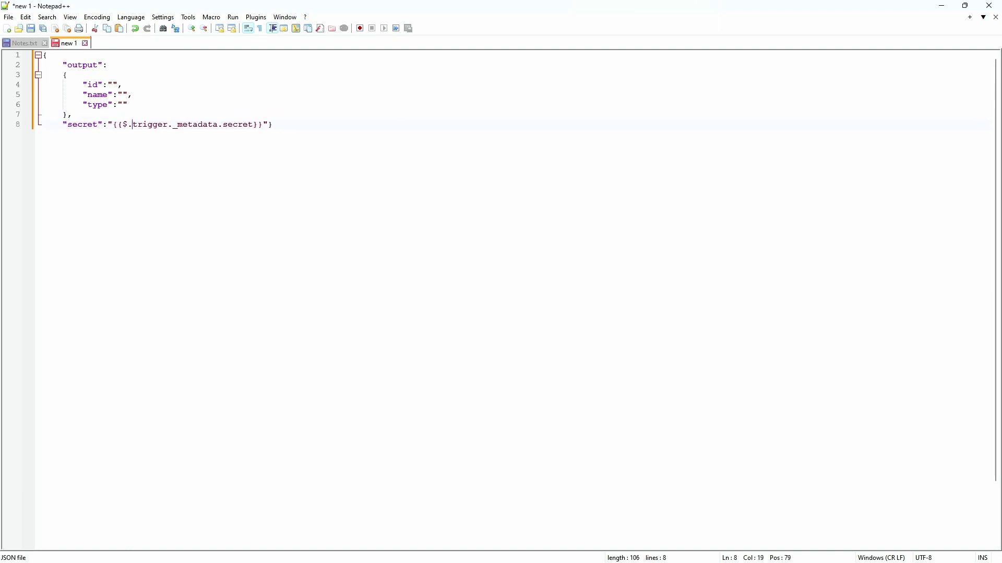
{"action": "key", "text": "End"}
{"action": "key", "text": "Left"}
{"action": "key", "text": "Return"}
{"action": "key", "text": "ctrl+a"}
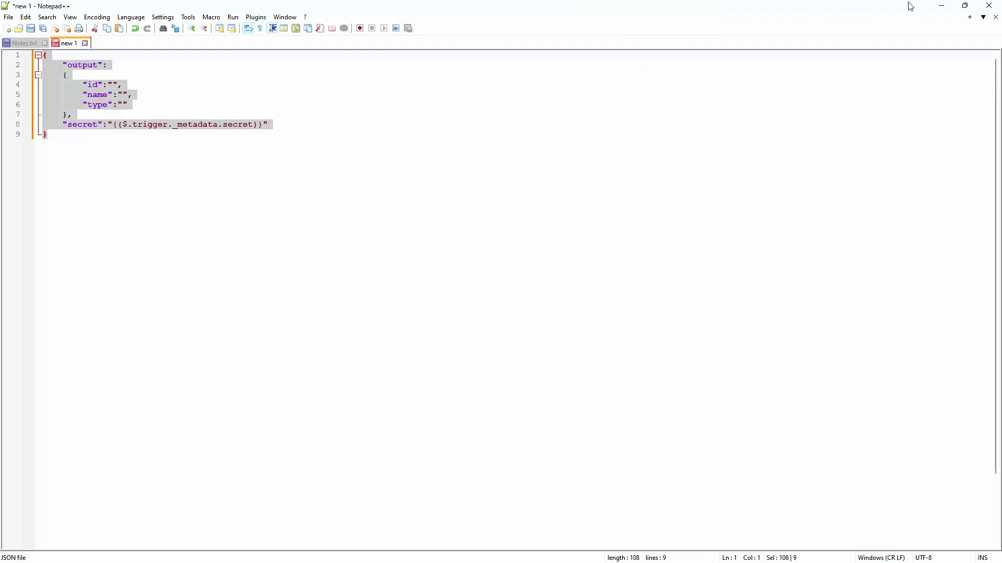
- Paste the output-and-secret JSON into the Request Body of the HTTP: Send Empty Response step
{"action": "left_click", "coordinate": [941, 9]}
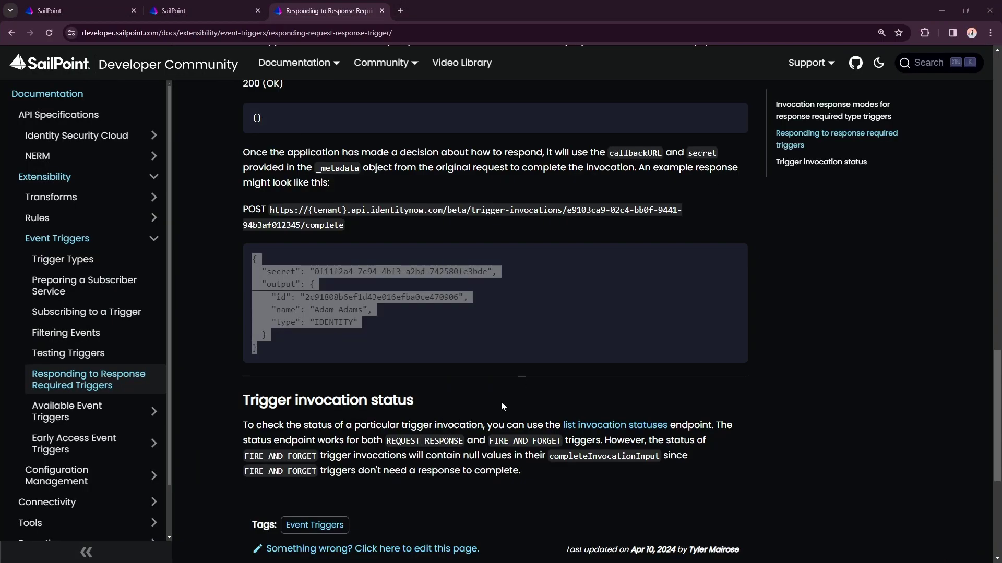
{"action": "left_click", "coordinate": [173, 11]}
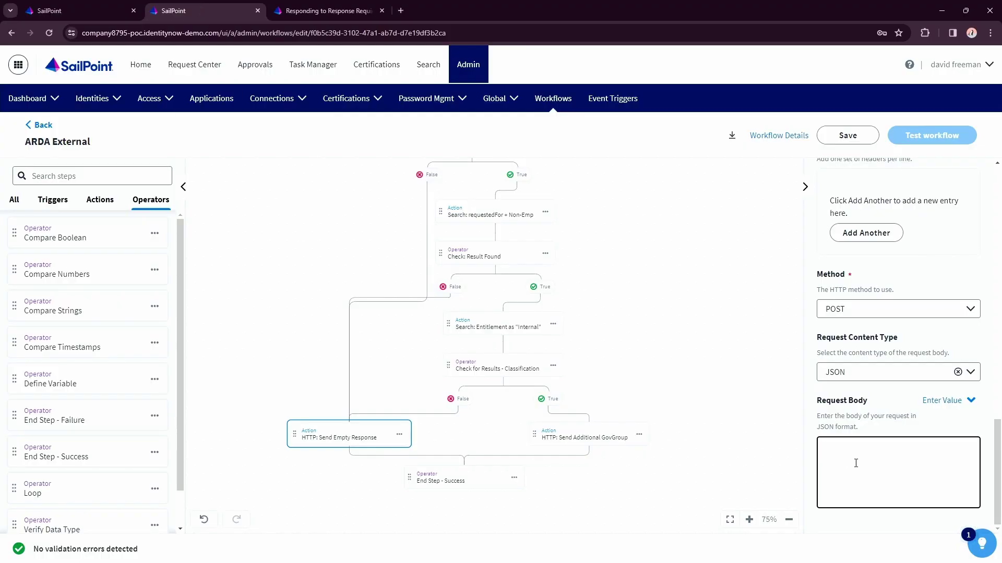
{"action": "key", "text": "ctrl+v"}
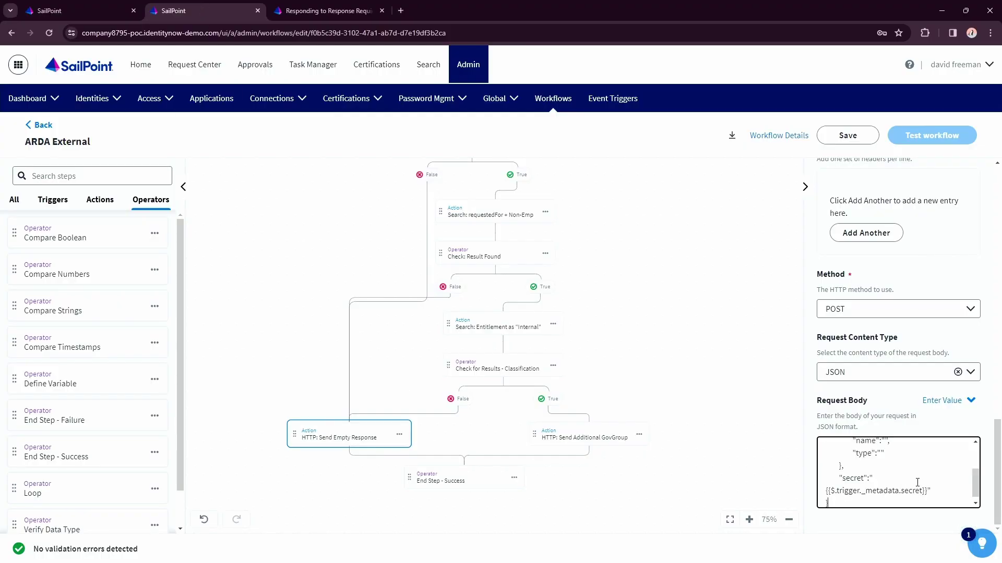
{"action": "scroll", "coordinate": [917, 481], "scroll_direction": "up", "scroll_amount": 3}
{"action": "scroll", "coordinate": [916, 482], "scroll_direction": "down", "scroll_amount": 3}
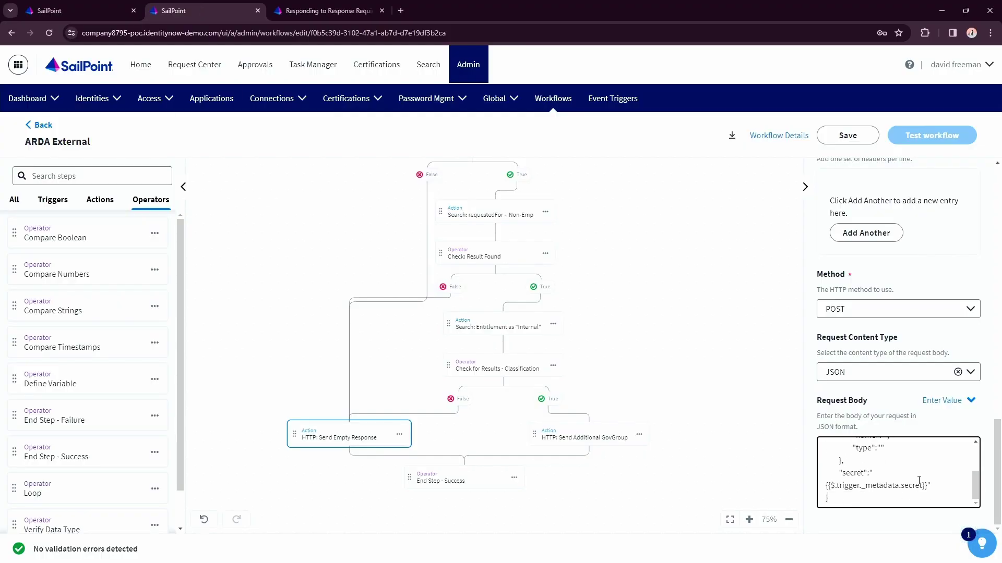
{"action": "left_click", "coordinate": [592, 434]}
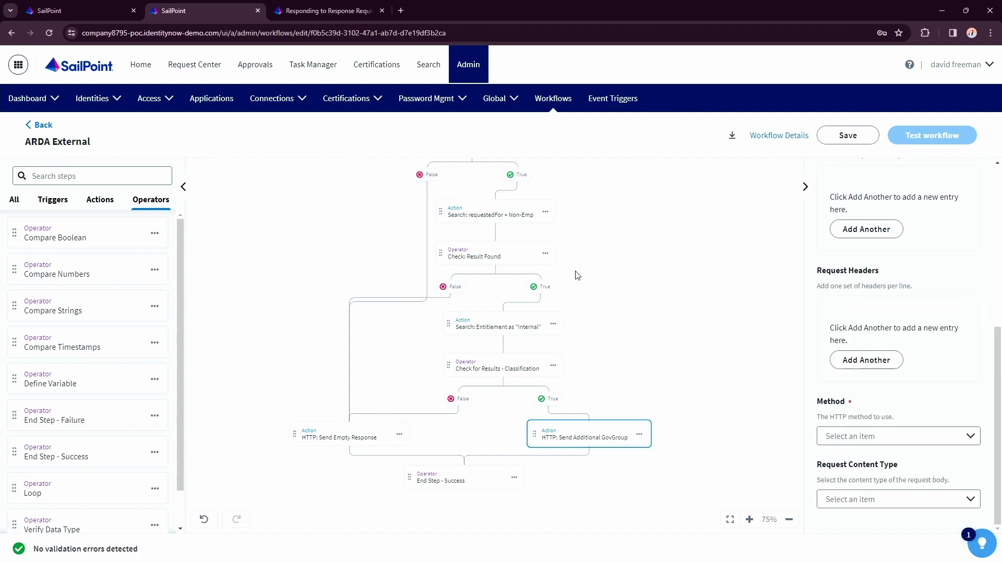
{"action": "left_click", "coordinate": [313, 11]}
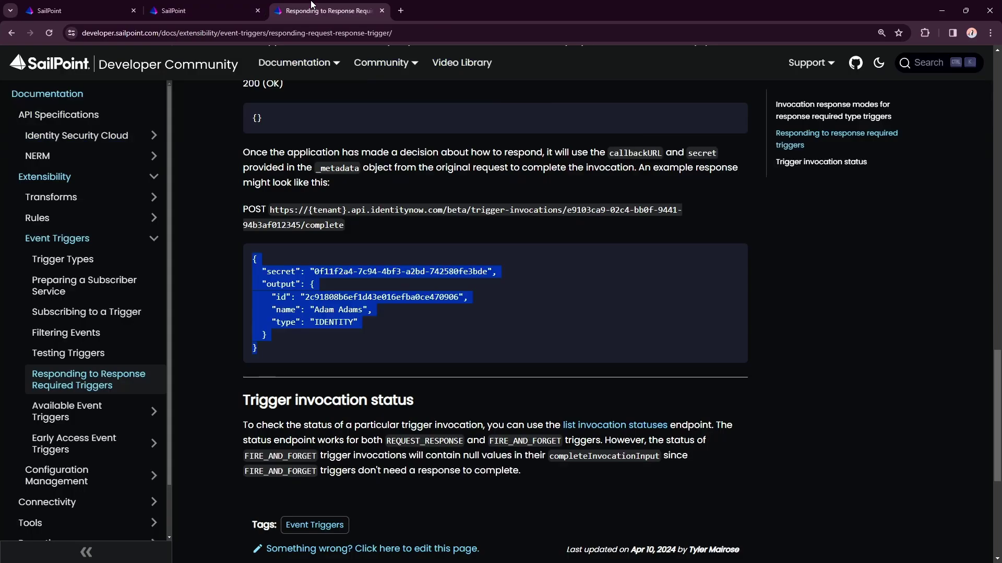
{"action": "scroll", "coordinate": [382, 326], "scroll_direction": "down", "scroll_amount": 1}
{"action": "scroll", "coordinate": [365, 345], "scroll_direction": "up", "scroll_amount": 3}
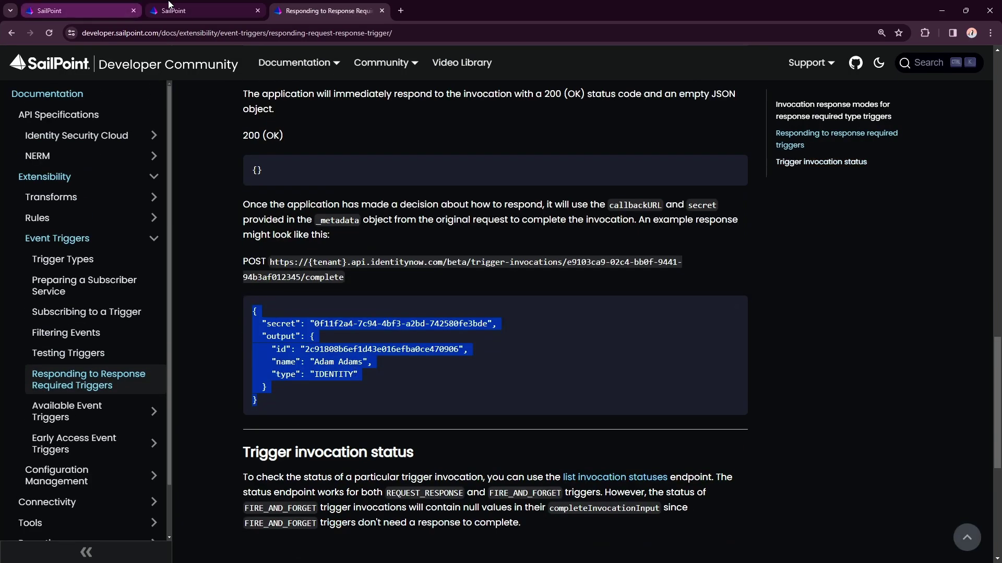
{"action": "double_click", "coordinate": [355, 351]}
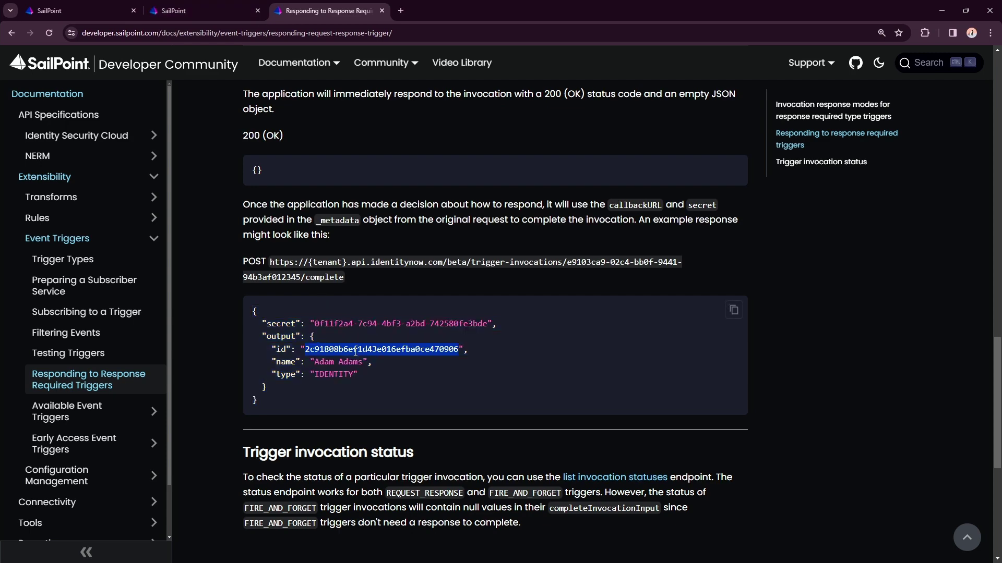
{"action": "left_click", "coordinate": [208, 10]}
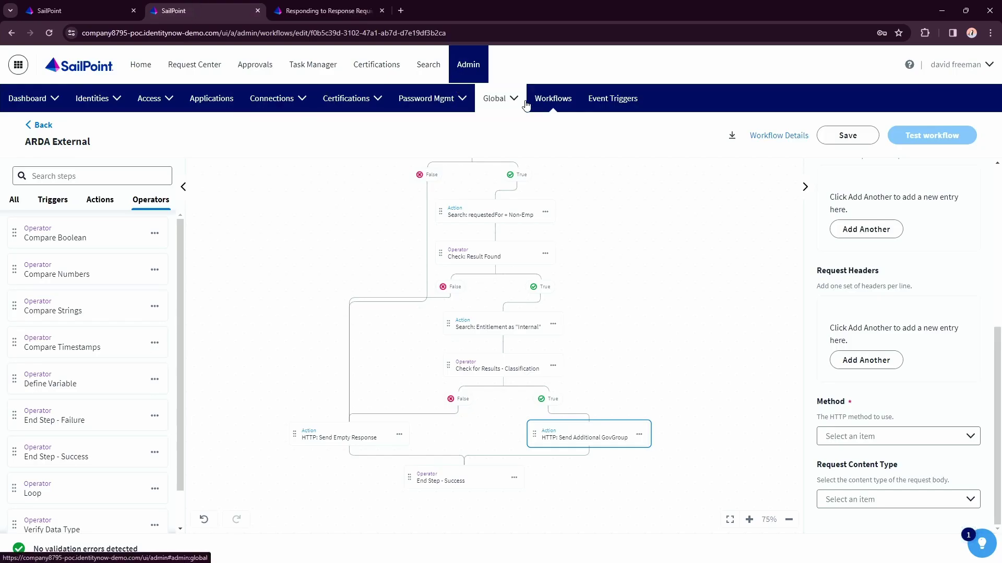
- Set the Send Additional GovGroup step's authentication type to OAuth 2.0 client credentials
{"action": "left_click", "coordinate": [99, 101]}
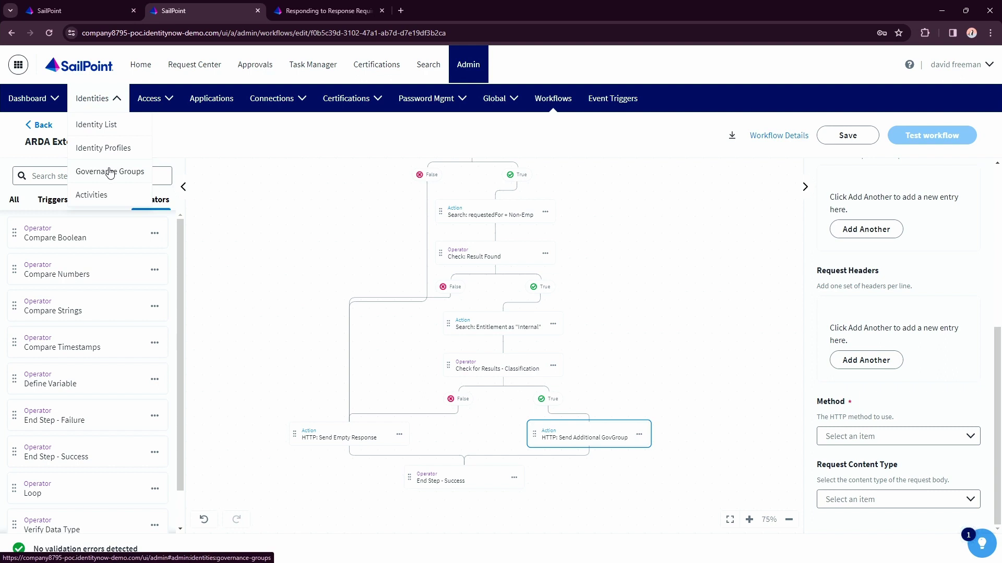
{"action": "left_click", "coordinate": [685, 261]}
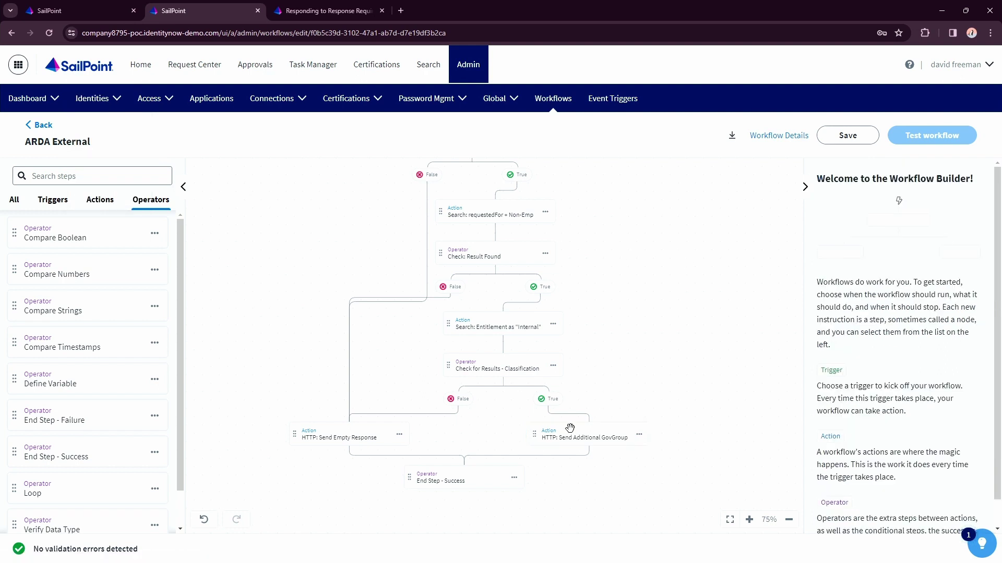
{"action": "left_click", "coordinate": [581, 439]}
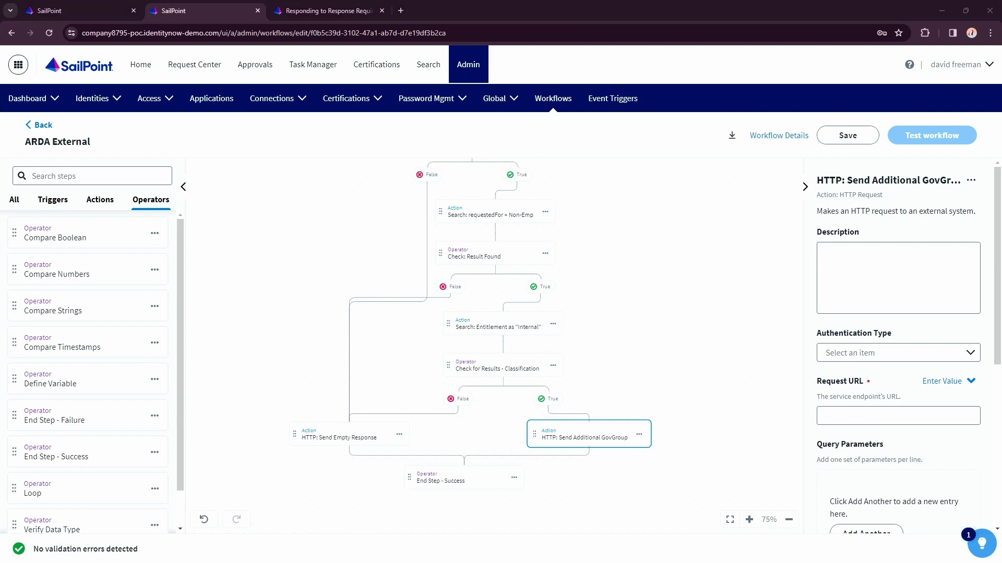
{"action": "scroll", "coordinate": [881, 475], "scroll_direction": "down", "scroll_amount": 6}
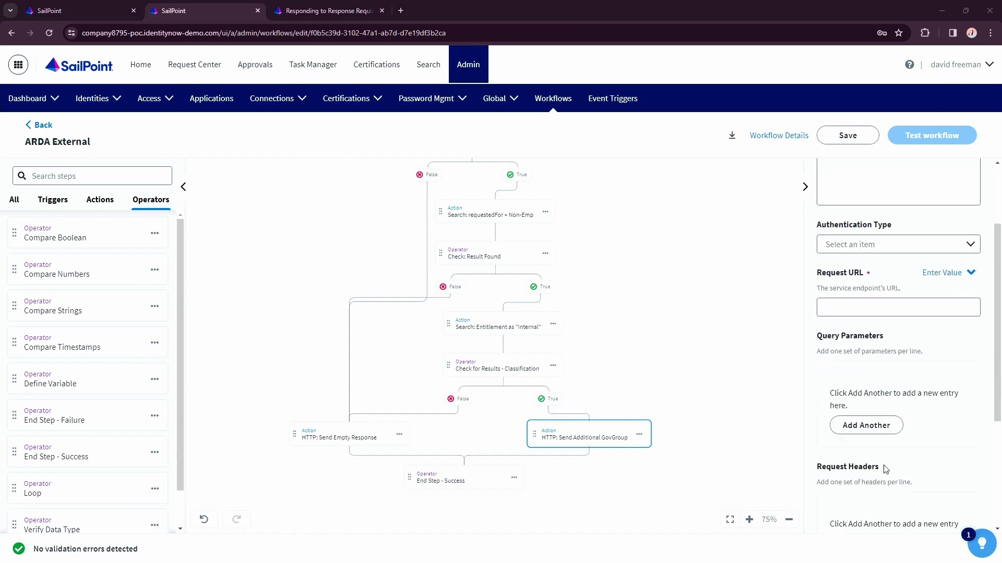
{"action": "scroll", "coordinate": [888, 417], "scroll_direction": "up", "scroll_amount": 6}
{"action": "left_click", "coordinate": [893, 359]}
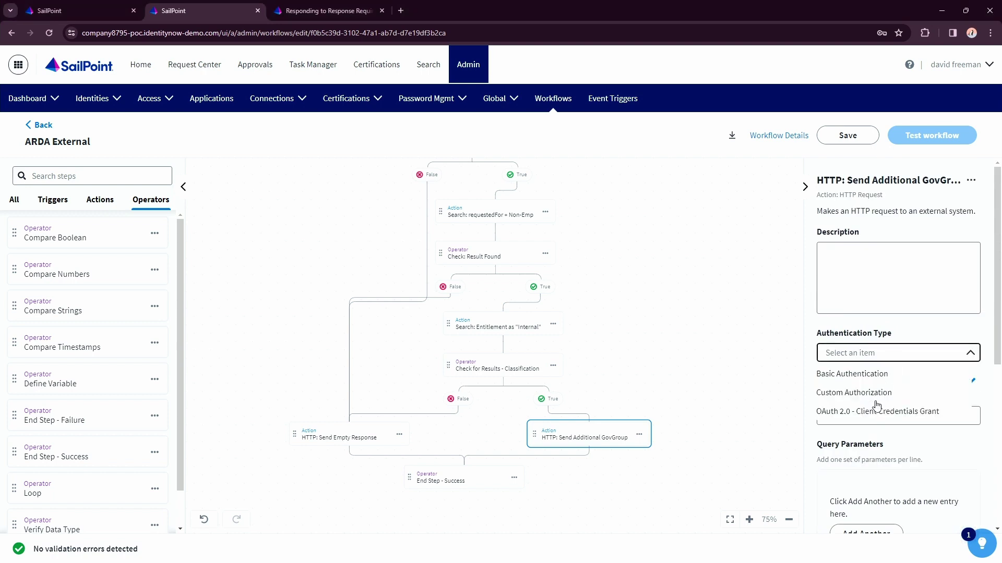
{"action": "left_click", "coordinate": [878, 413]}
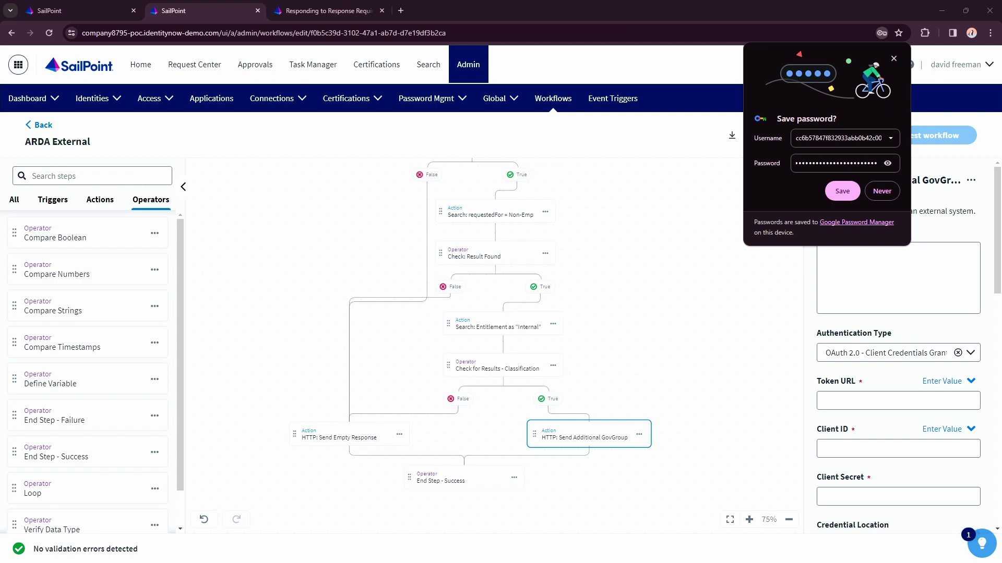
- Paste the OAuth Client ID and Client Secret into the step's authentication fields
{"action": "left_click", "coordinate": [841, 191]}
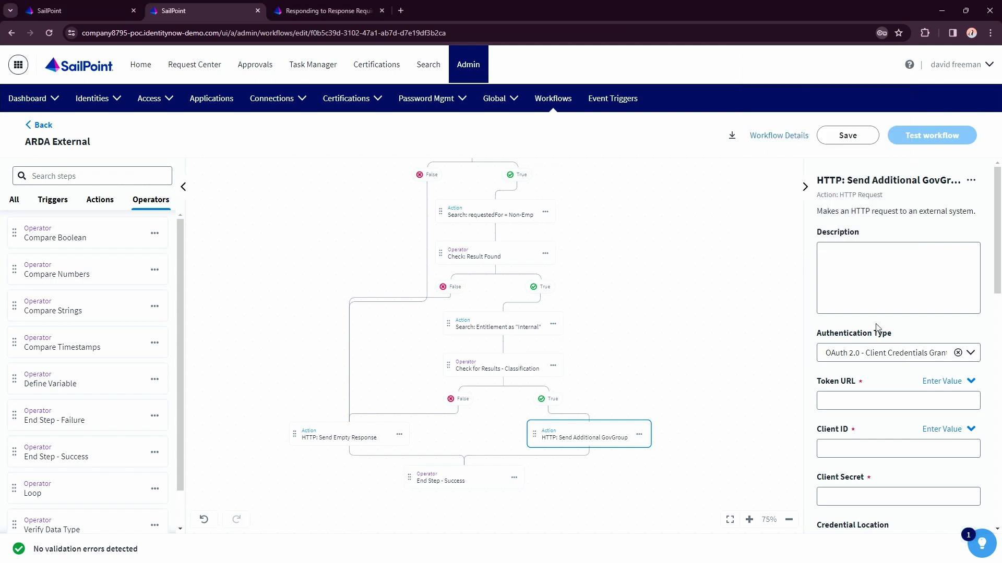
{"action": "left_click", "coordinate": [876, 399]}
{"action": "left_click", "coordinate": [866, 449]}
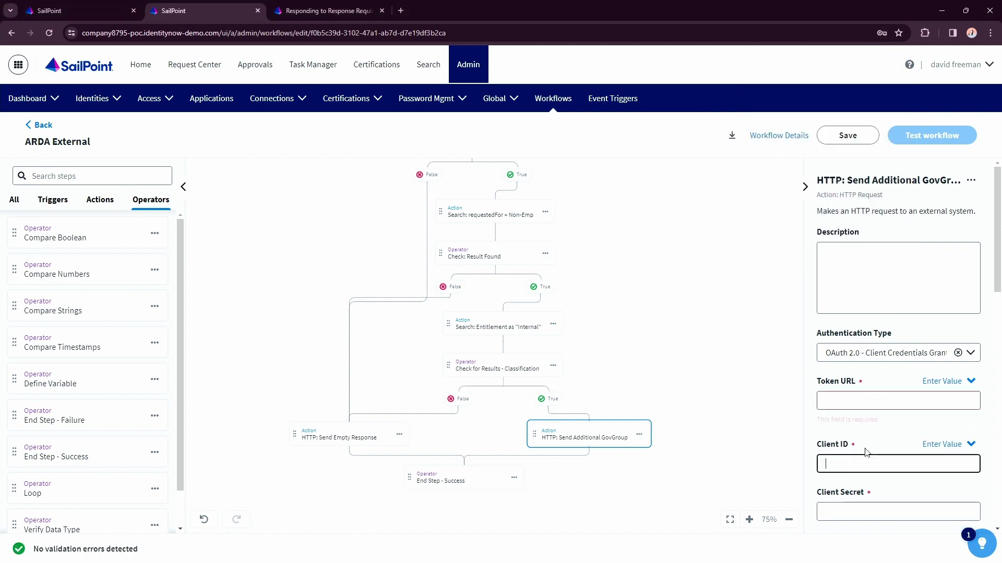
{"action": "key", "text": "ctrl+v"}
{"action": "key", "text": "alt+Tab"}
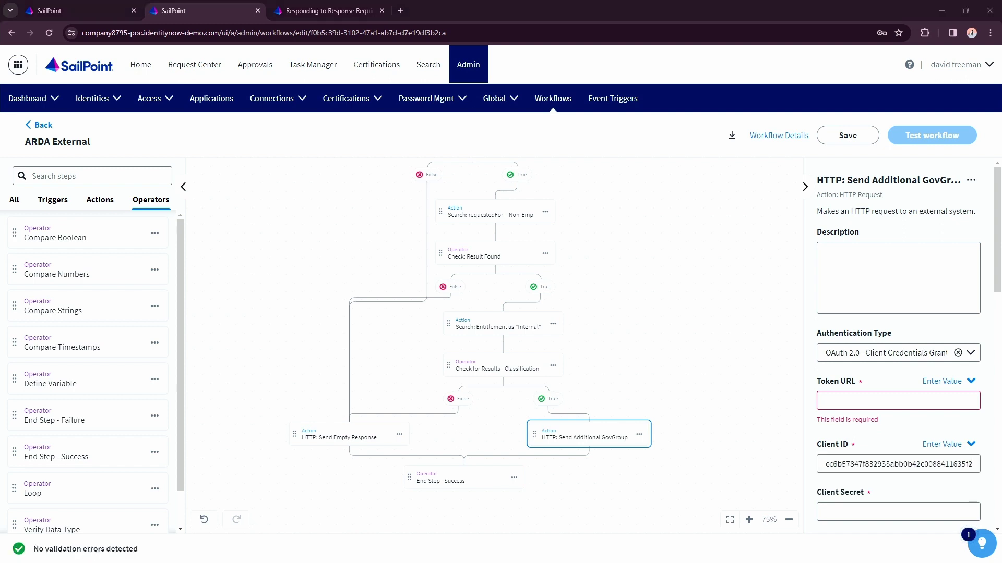
{"action": "left_click", "coordinate": [888, 512]}
{"action": "key", "text": "ctrl+v"}
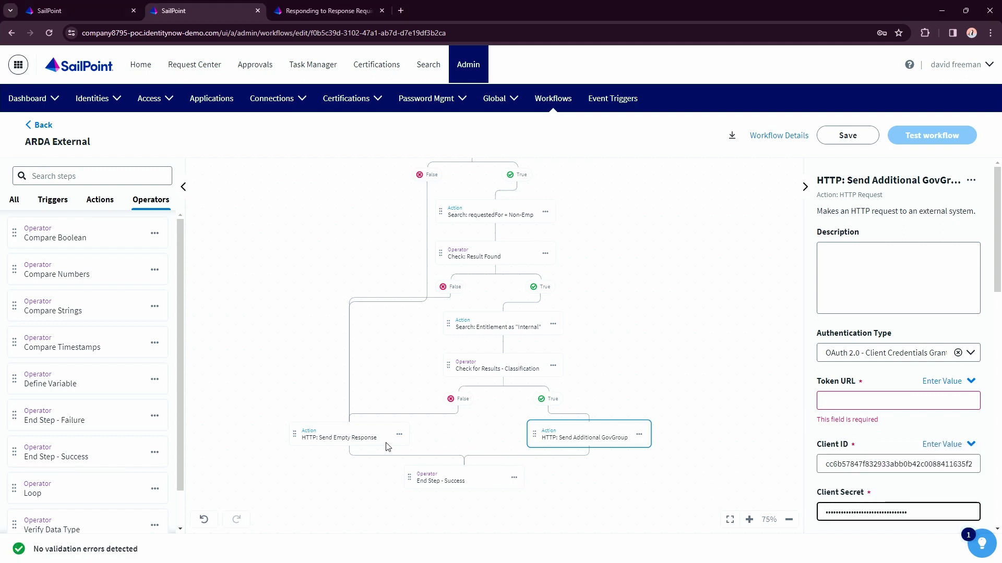
- Copy the Token URL from Send Empty Response into Send Additional GovGroup's Token URL field
{"action": "left_click", "coordinate": [345, 438]}
{"action": "left_click", "coordinate": [876, 401]}
{"action": "key", "text": "ctrl+a"}
{"action": "left_click", "coordinate": [569, 438]}
{"action": "left_click", "coordinate": [846, 401]}
{"action": "key", "text": "ctrl+v"}
{"action": "scroll", "coordinate": [910, 397], "scroll_direction": "down", "scroll_amount": 6}
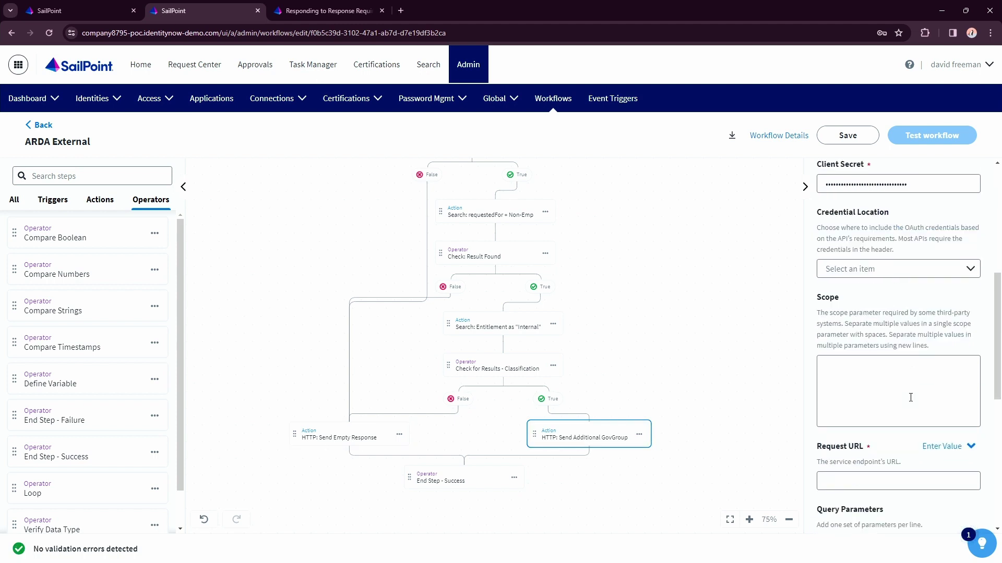
- Send the credentials in the Header and set Request URL to the variable $.trigger._metadata.callbackURL
{"action": "left_click", "coordinate": [878, 275]}
{"action": "left_click", "coordinate": [872, 292]}
{"action": "left_click", "coordinate": [376, 439]}
{"action": "left_click", "coordinate": [890, 497]}
{"action": "key", "text": "ctrl+a"}
{"action": "key", "text": "ctrl+c"}
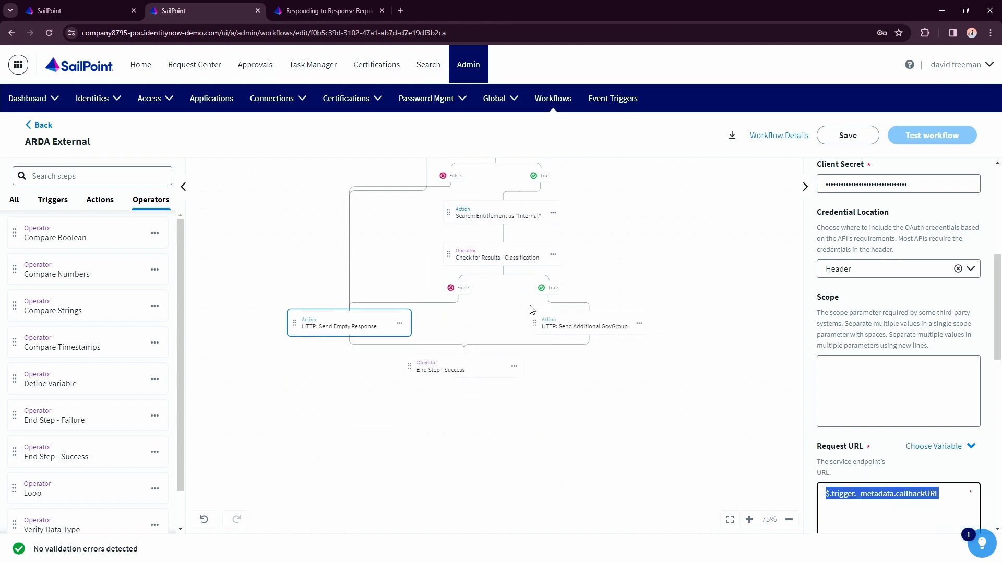
{"action": "left_click", "coordinate": [559, 322]}
{"action": "left_click", "coordinate": [923, 447]}
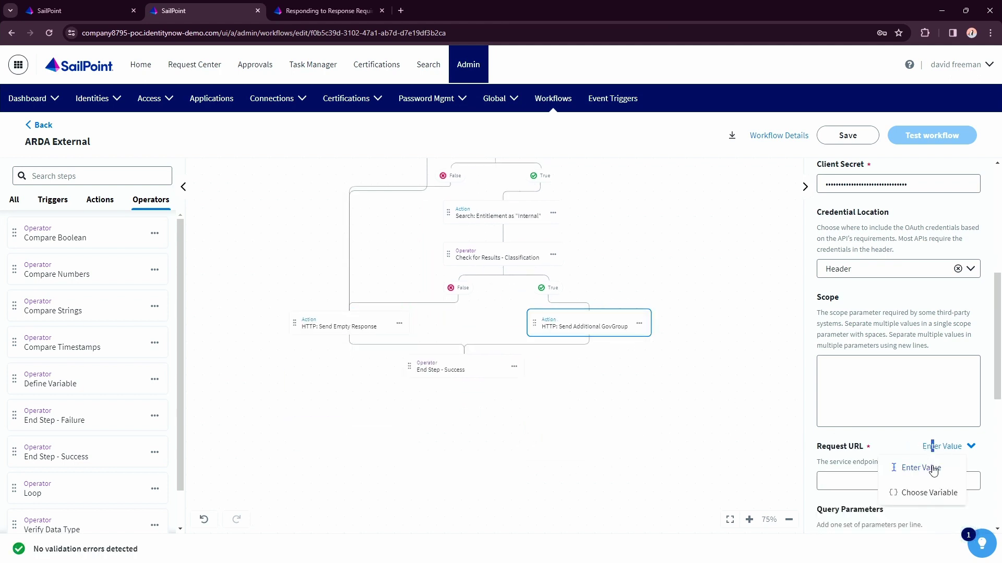
{"action": "left_click", "coordinate": [928, 491]}
{"action": "left_click", "coordinate": [908, 488]}
{"action": "key", "text": "ctrl+v"}
{"action": "scroll", "coordinate": [900, 453], "scroll_direction": "down", "scroll_amount": 10}
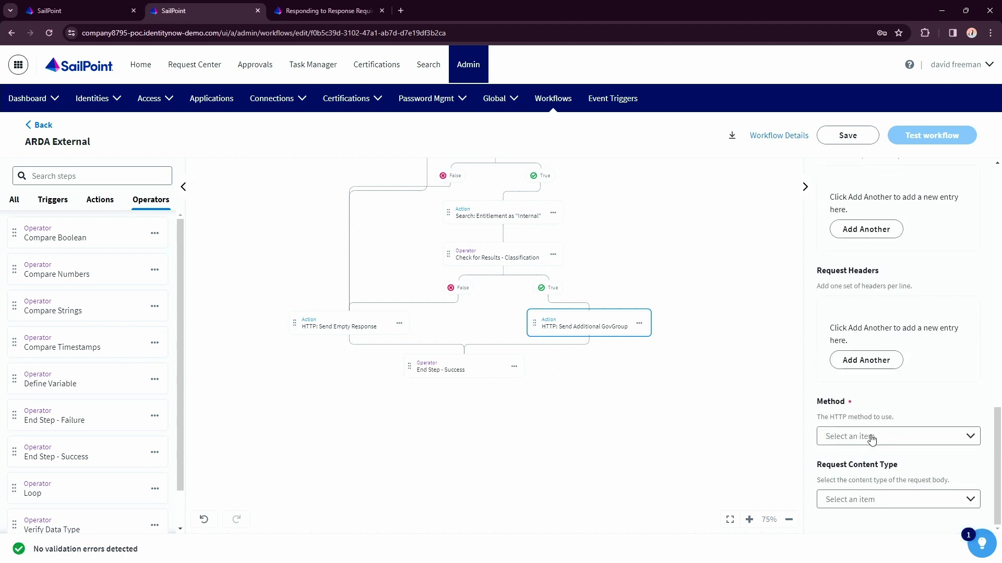
- Set the method to POST, content type to JSON, and paste the JSON request body
{"action": "left_click", "coordinate": [872, 439]}
{"action": "left_click", "coordinate": [847, 514]}
{"action": "left_click", "coordinate": [868, 502]}
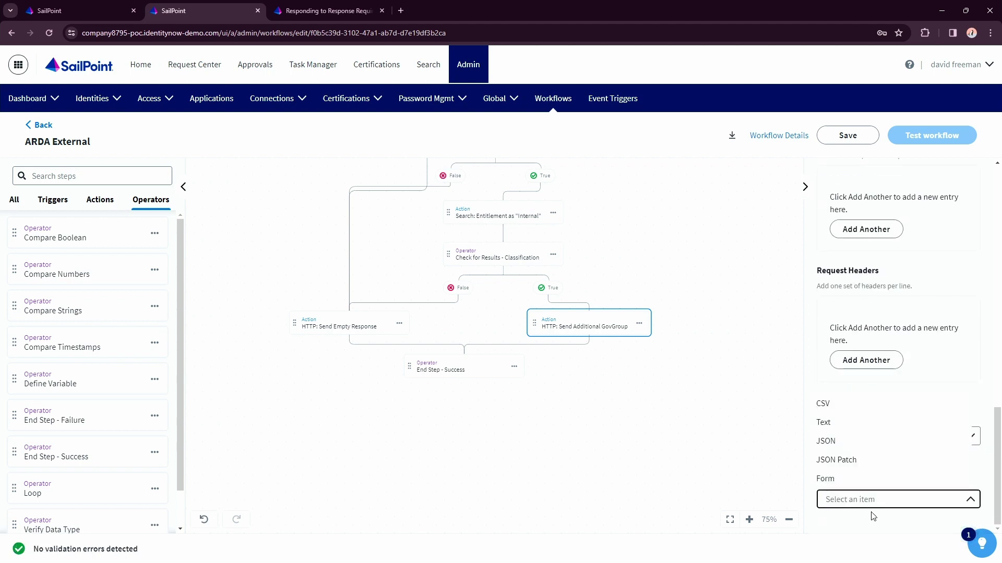
{"action": "left_click", "coordinate": [853, 444]}
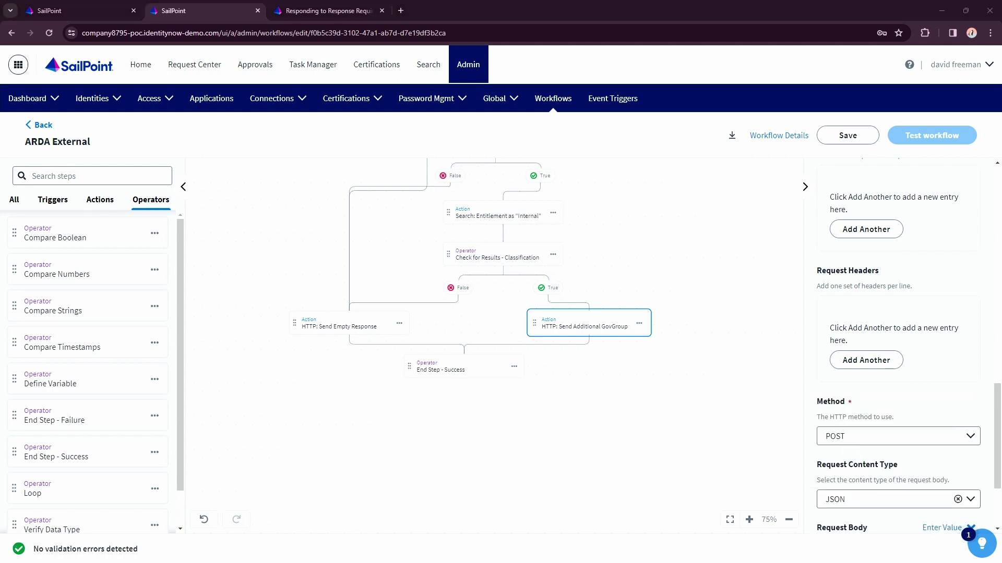
{"action": "scroll", "coordinate": [750, 439], "scroll_direction": "down", "scroll_amount": 3}
{"action": "key", "text": "ctrl+v"}
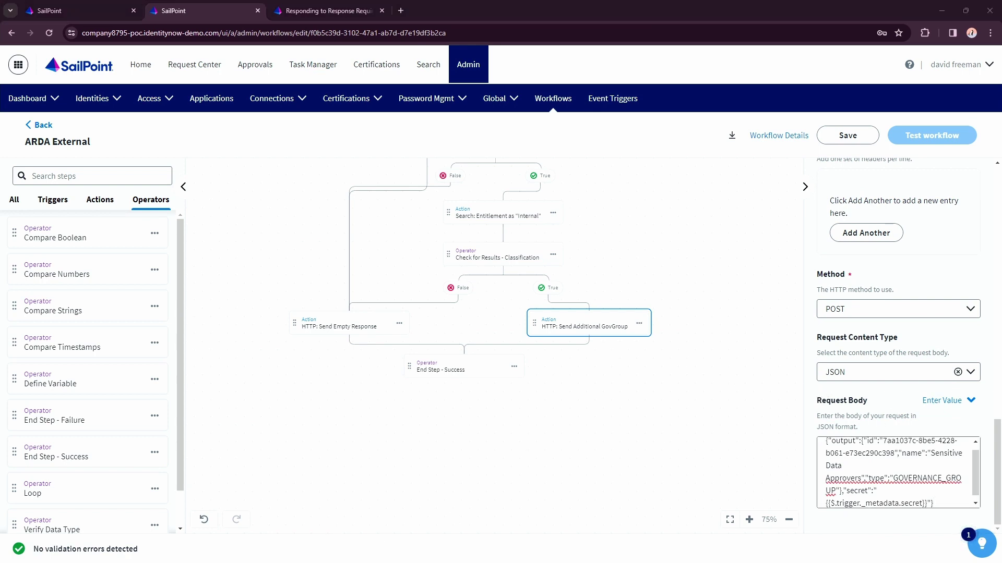
- Replace the Notepad++ template with the one-line Sensitive Data Approvers JSON, highlighting its group id and secret
{"action": "key", "text": "alt+Tab"}
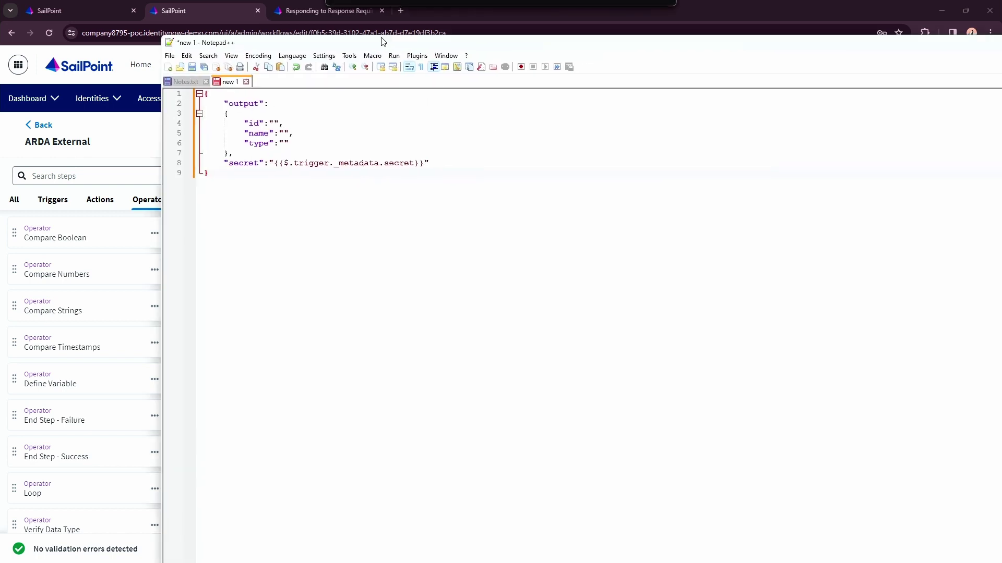
{"action": "key", "text": "ctrl+a"}
{"action": "key", "text": "ctrl+v"}
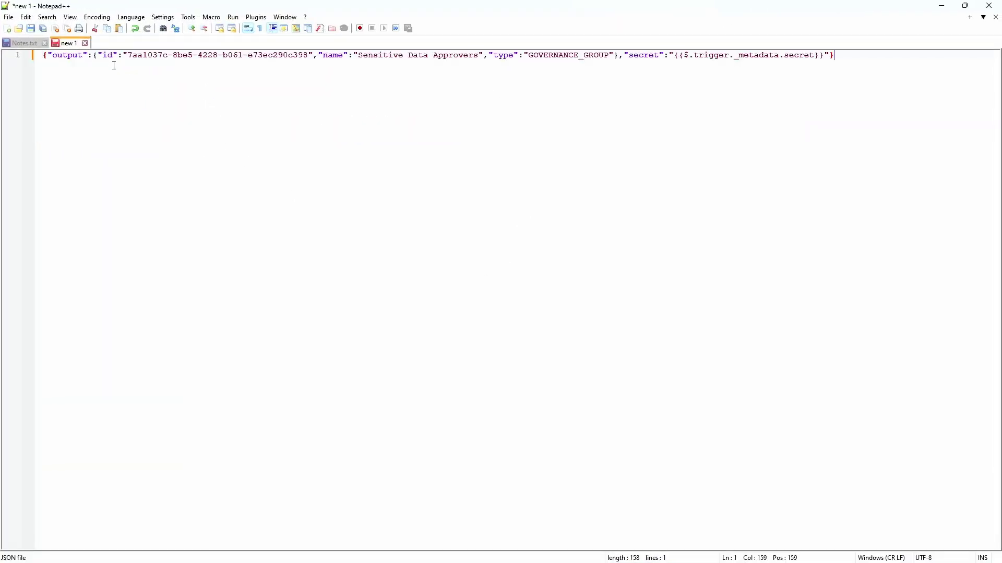
{"action": "left_click_drag", "start_coordinate": [129, 55], "coordinate": [609, 56]}
{"action": "left_click_drag", "start_coordinate": [676, 56], "coordinate": [827, 60]}
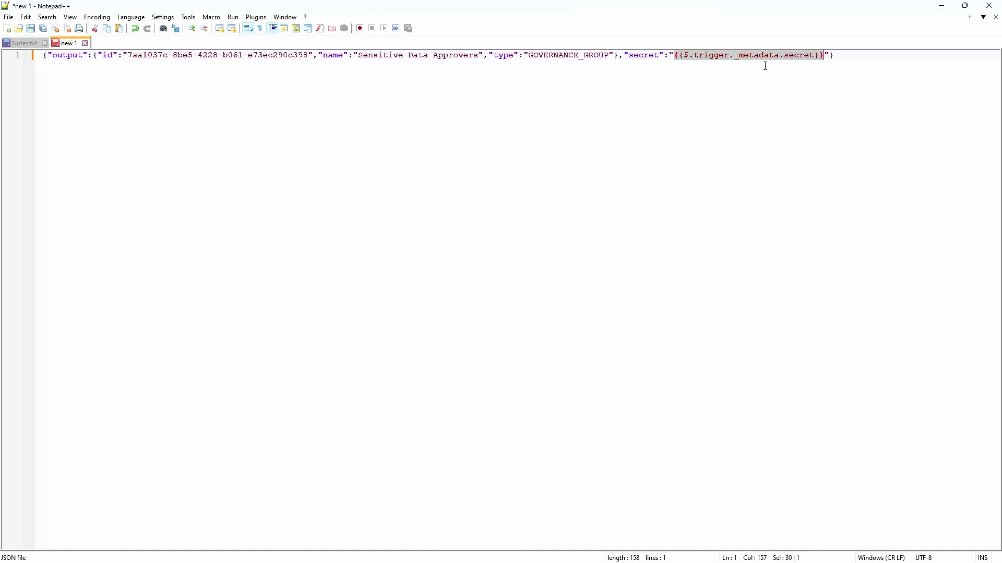
{"action": "left_click", "coordinate": [949, 5]}
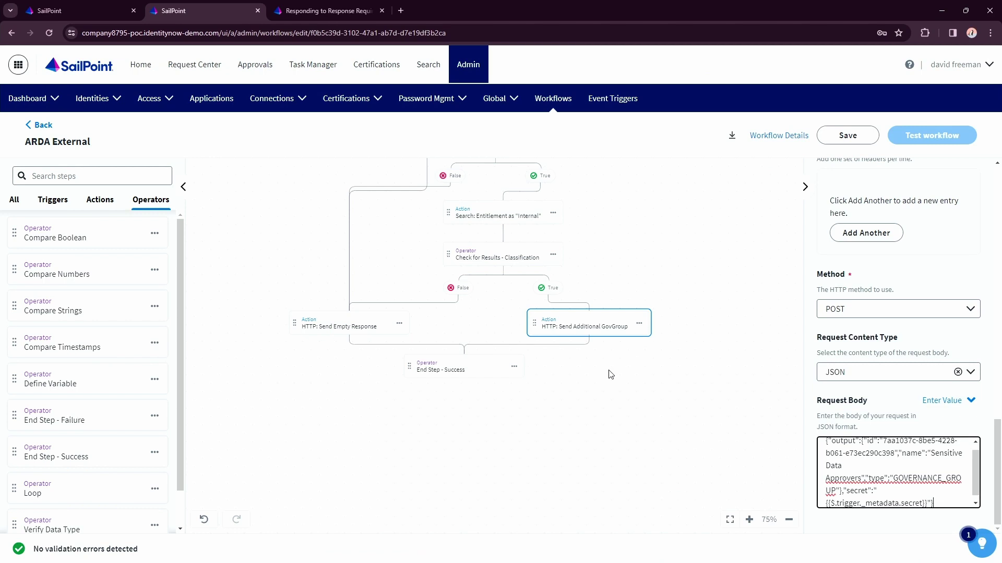
{"action": "left_click", "coordinate": [437, 375]}
- Save the ARDA External workflow, generate a new External Trigger access token, and copy its client ID
{"action": "scroll", "coordinate": [626, 324], "scroll_direction": "up", "scroll_amount": 5}
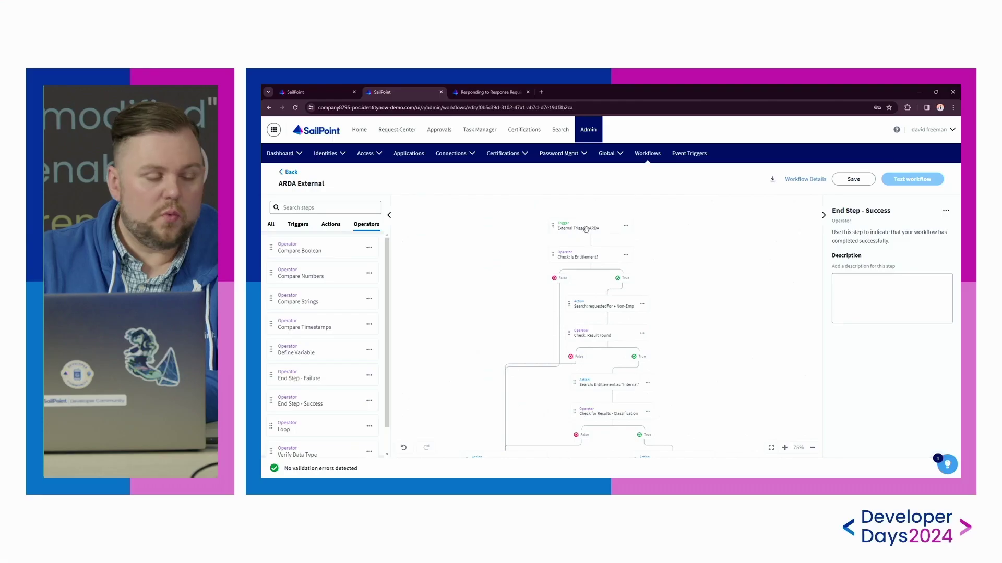
{"action": "left_click", "coordinate": [586, 229]}
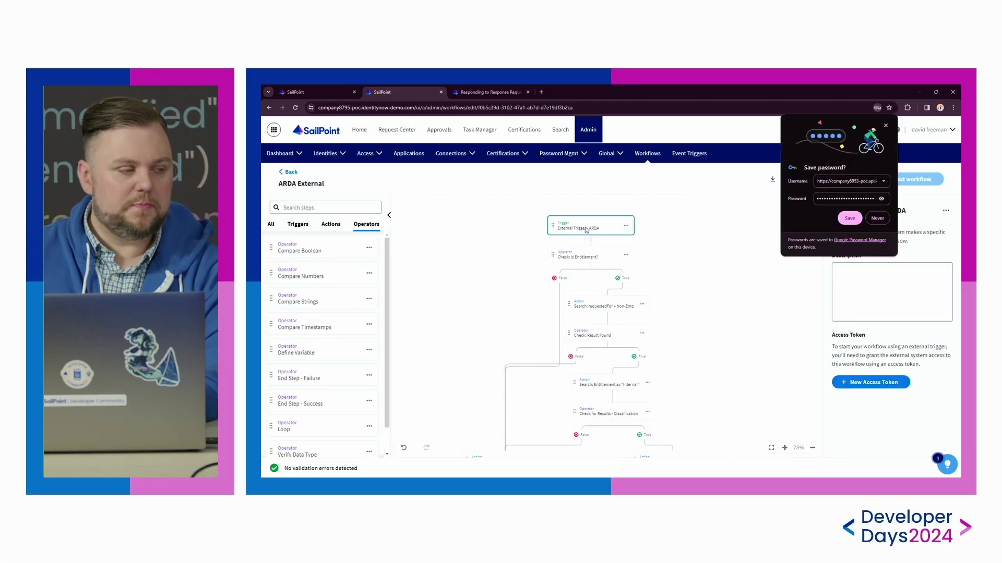
{"action": "left_click", "coordinate": [878, 218]}
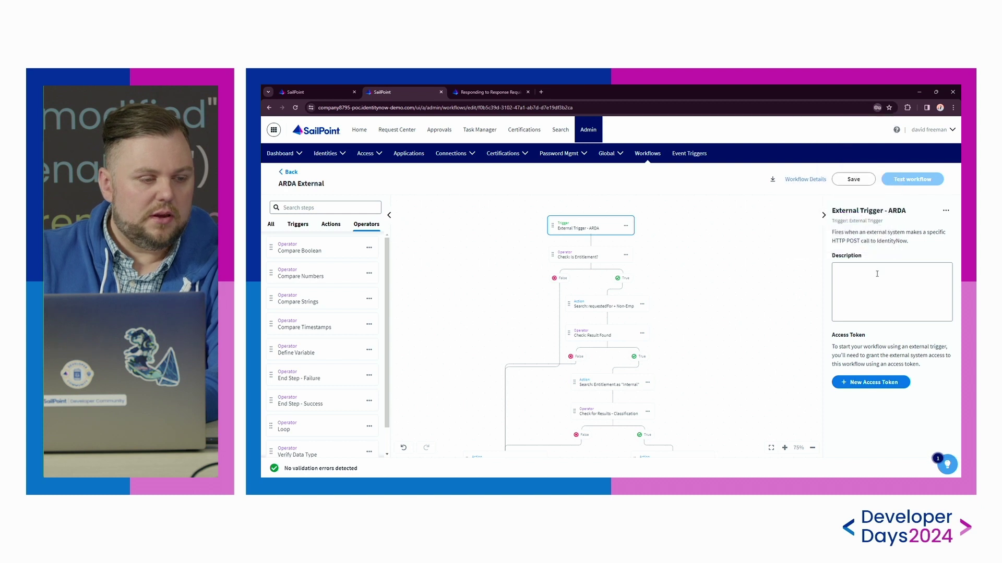
{"action": "left_click", "coordinate": [848, 183]}
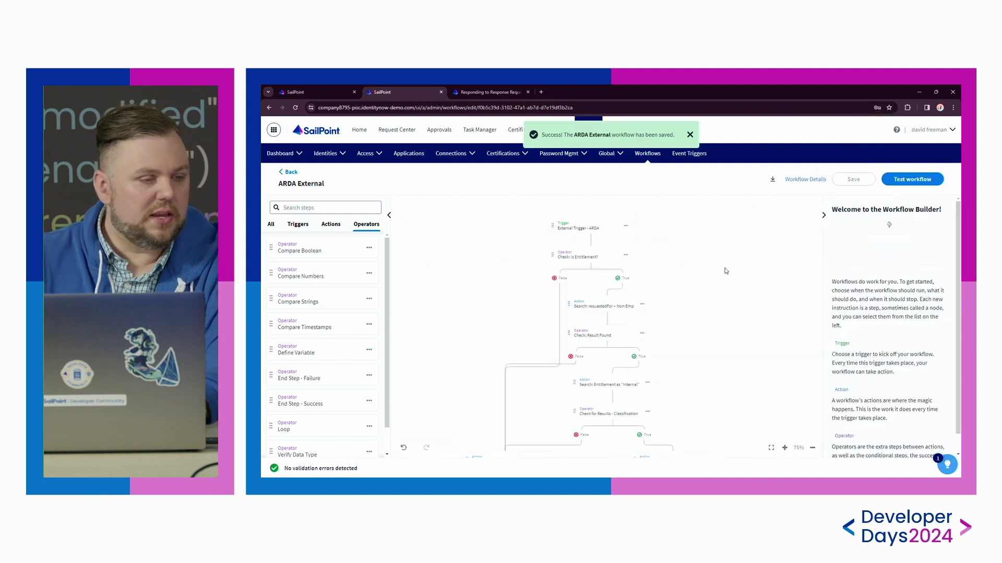
{"action": "left_click", "coordinate": [607, 225]}
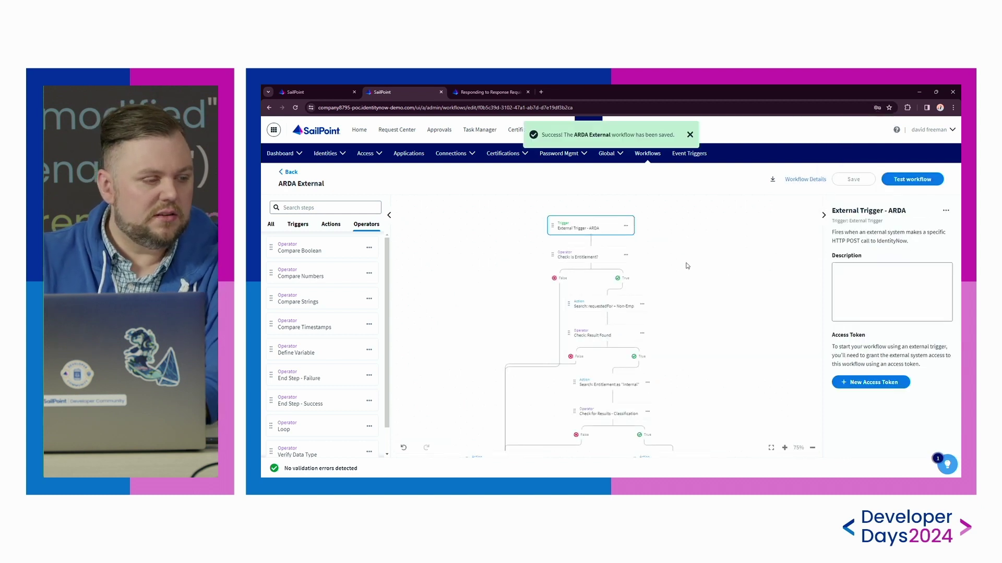
{"action": "left_click", "coordinate": [874, 381]}
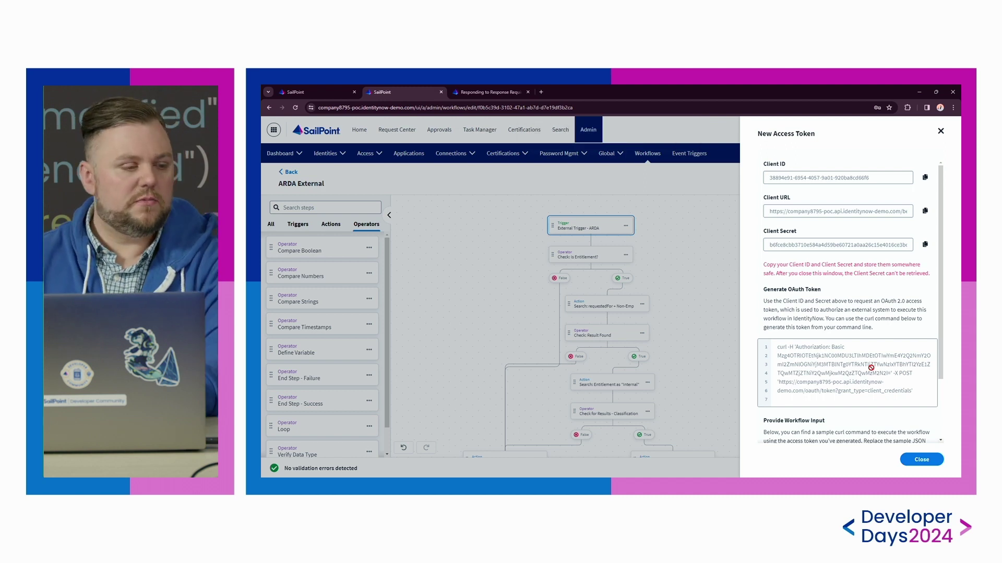
{"action": "left_click", "coordinate": [925, 177]}
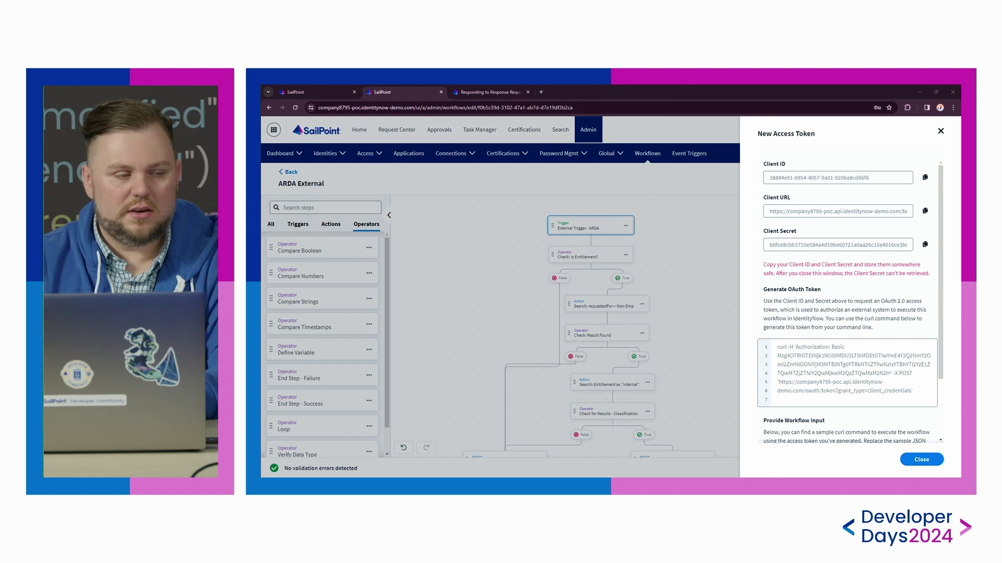
- Copy the client secret and the Generate OAuth Token curl command, then paste the command into Command Prompt
{"action": "left_click", "coordinate": [924, 244]}
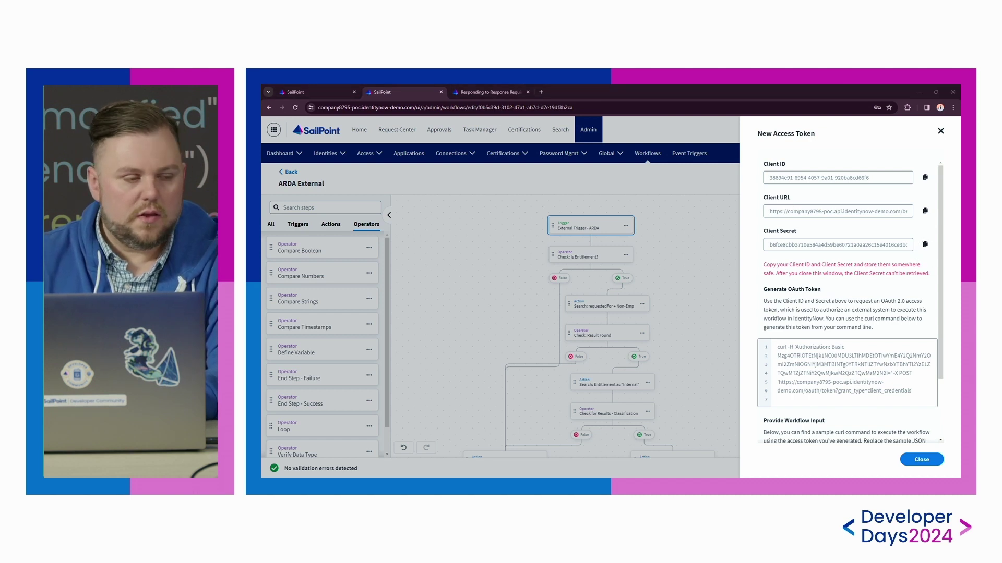
{"action": "scroll", "coordinate": [863, 378], "scroll_direction": "down", "scroll_amount": 2}
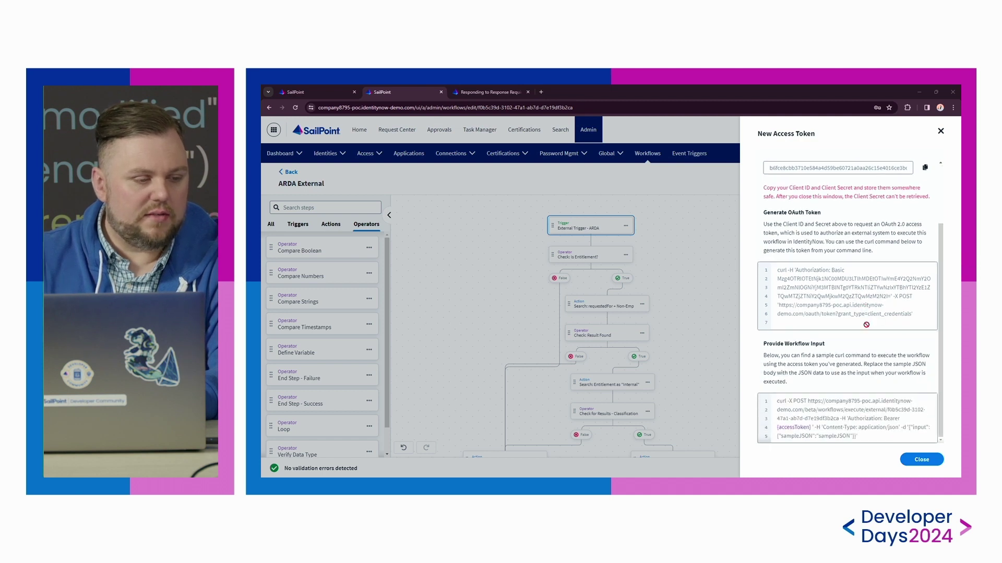
{"action": "left_click_drag", "start_coordinate": [922, 316], "coordinate": [770, 266]}
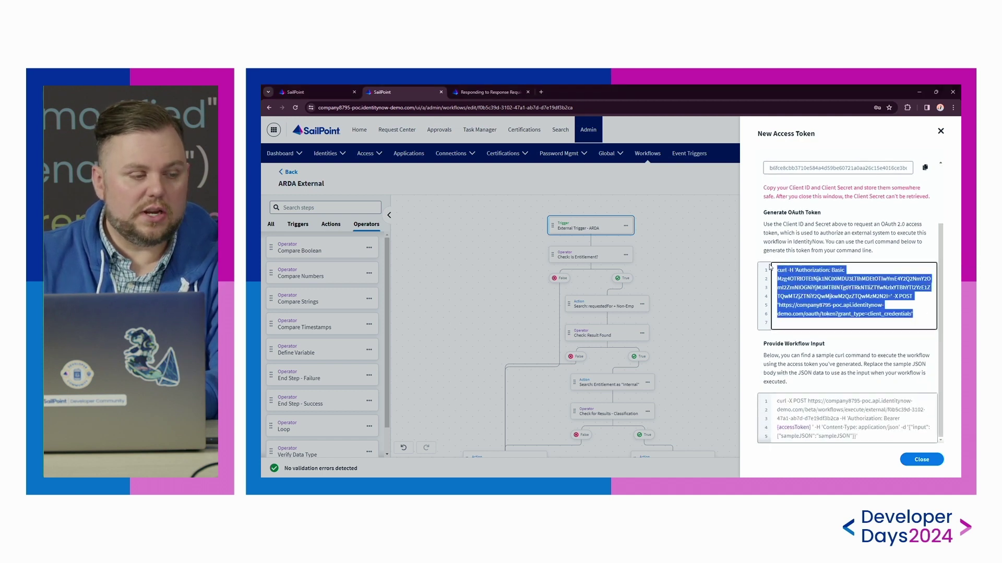
{"action": "key", "text": "alt+Tab"}
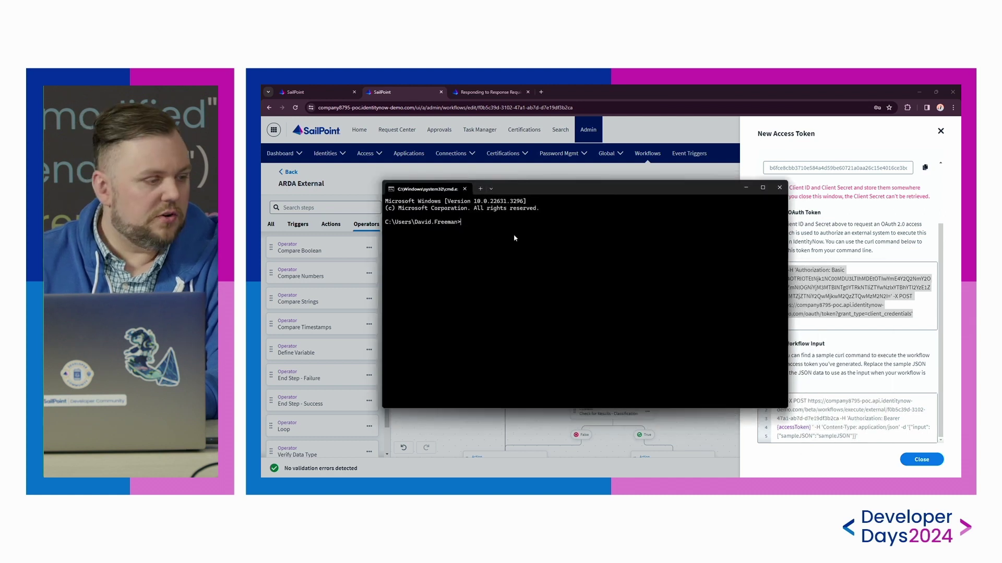
{"action": "key", "text": "ctrl+v"}
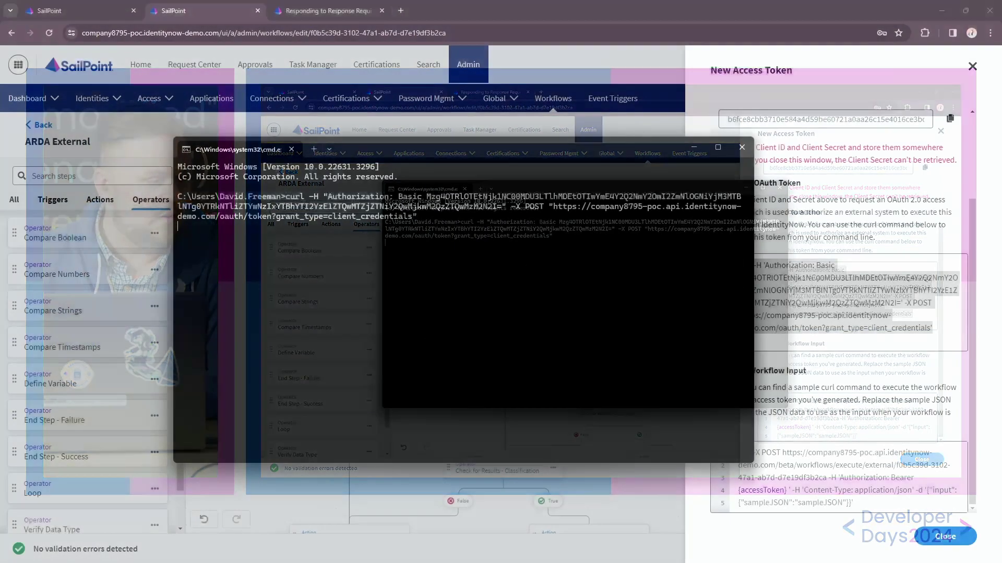
- Run the curl token request and copy the returned access_token value
{"action": "key", "text": "Return"}
{"action": "left_click_drag", "start_coordinate": [258, 227], "coordinate": [696, 269]}
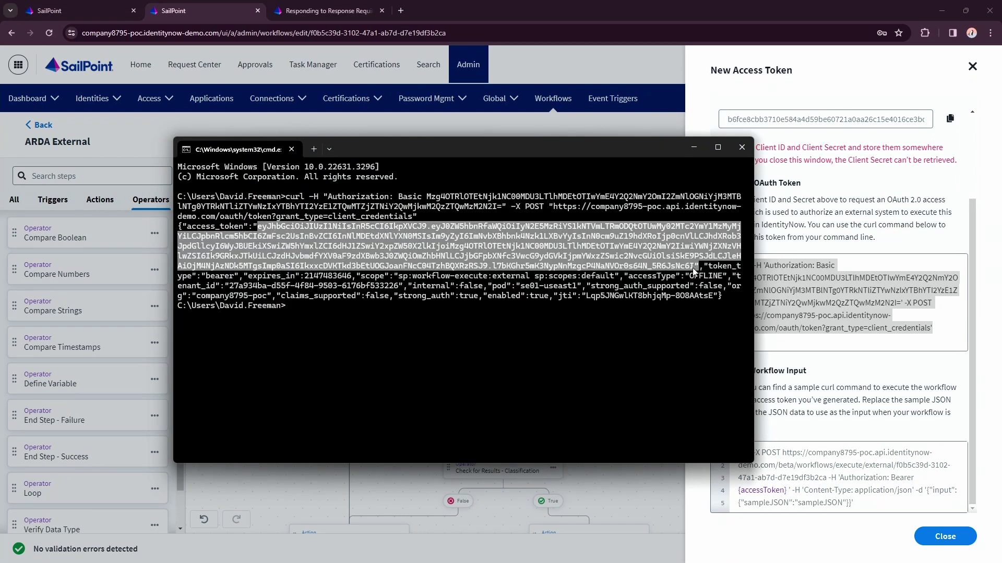
{"action": "right_click", "coordinate": [692, 272]}
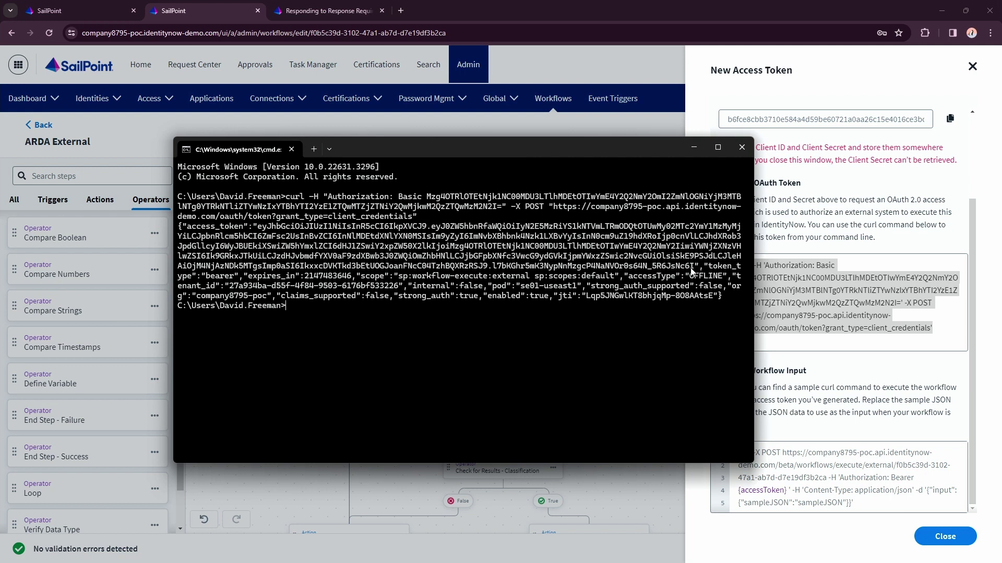
{"action": "left_click", "coordinate": [693, 148]}
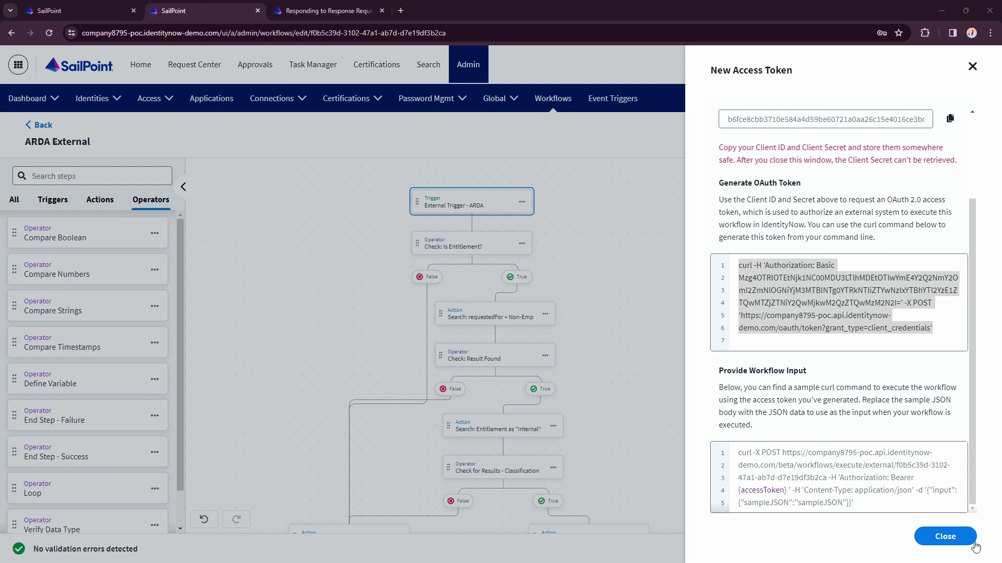
- Close the New Access Token panel and save the ARDA External workflow again
{"action": "left_click", "coordinate": [941, 536]}
{"action": "left_click", "coordinate": [550, 274]}
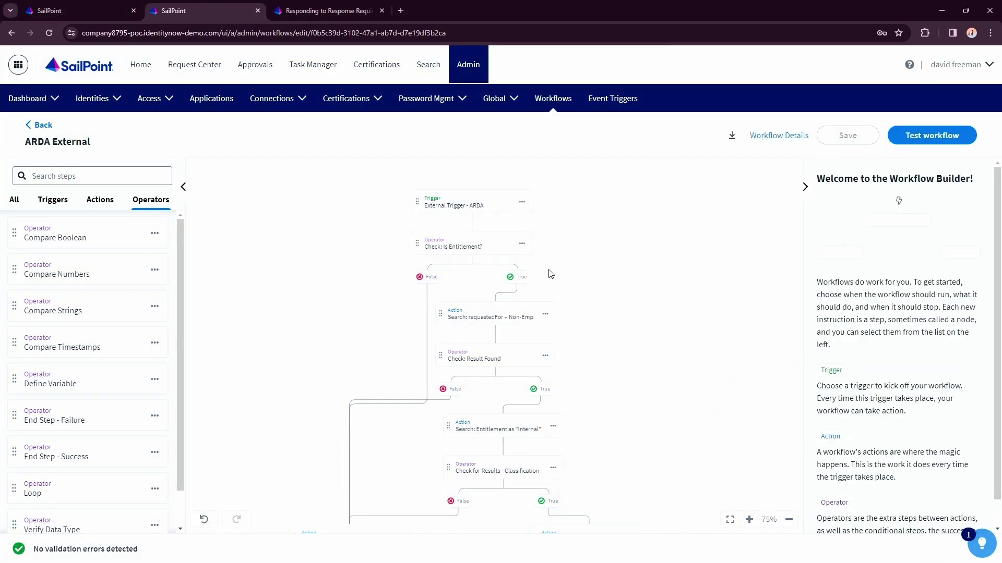
{"action": "left_click", "coordinate": [490, 246]}
{"action": "left_click", "coordinate": [969, 299]}
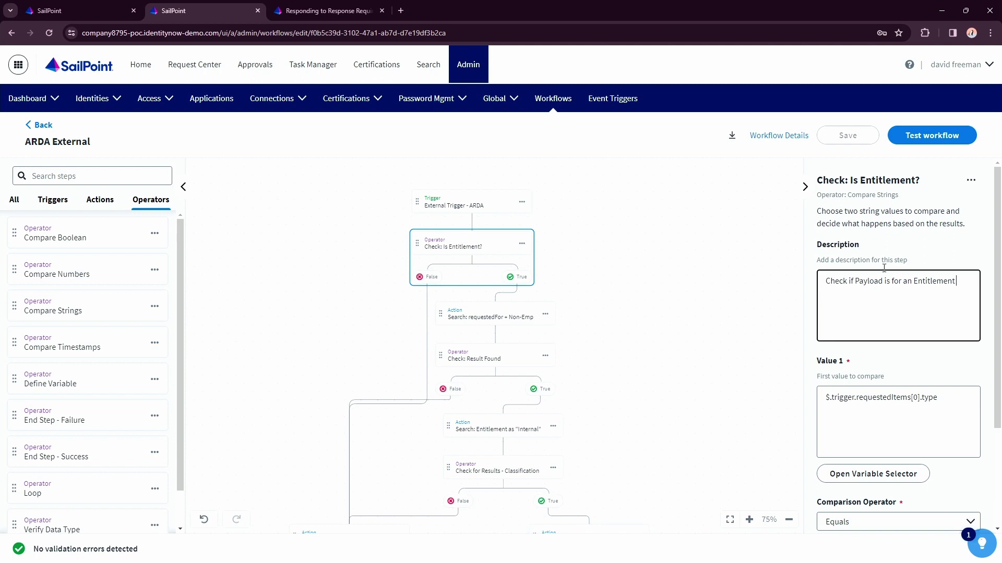
{"action": "left_click", "coordinate": [679, 311]}
{"action": "left_click_drag", "start_coordinate": [669, 353], "coordinate": [659, 309]}
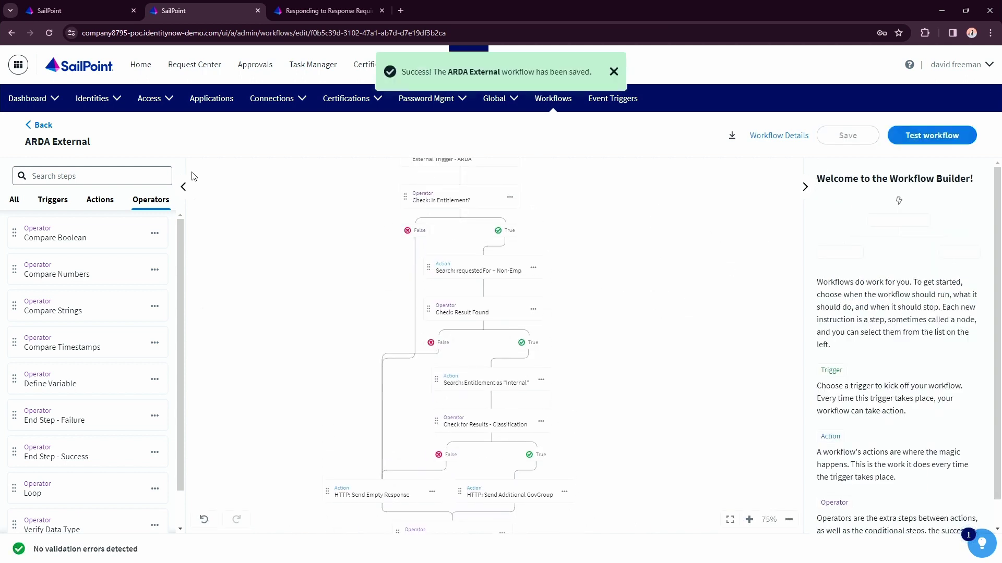
{"action": "left_click", "coordinate": [614, 99]}
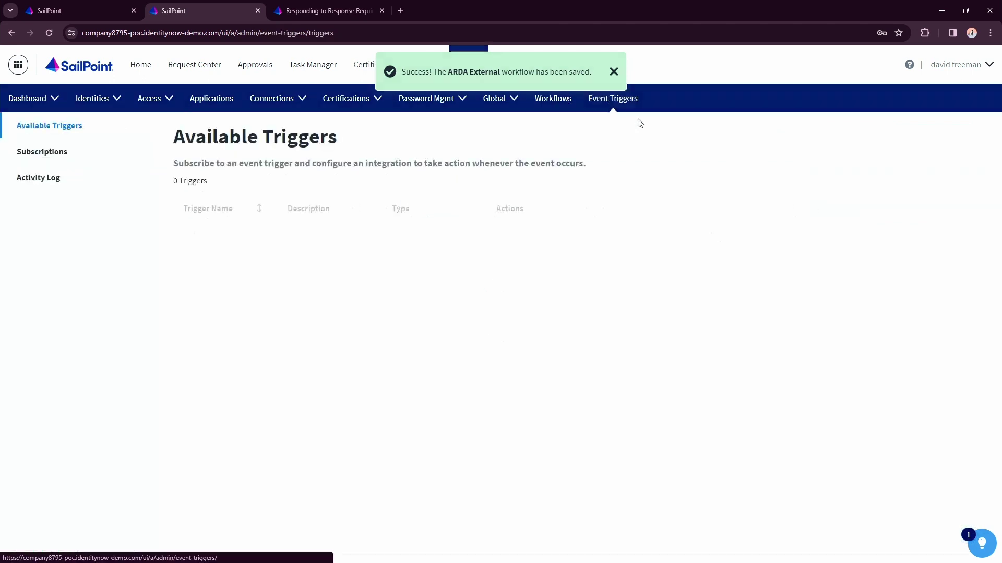
- Sort Available Triggers by name and subscribe to Access Request Dynamic Approver
{"action": "left_click", "coordinate": [56, 155]}
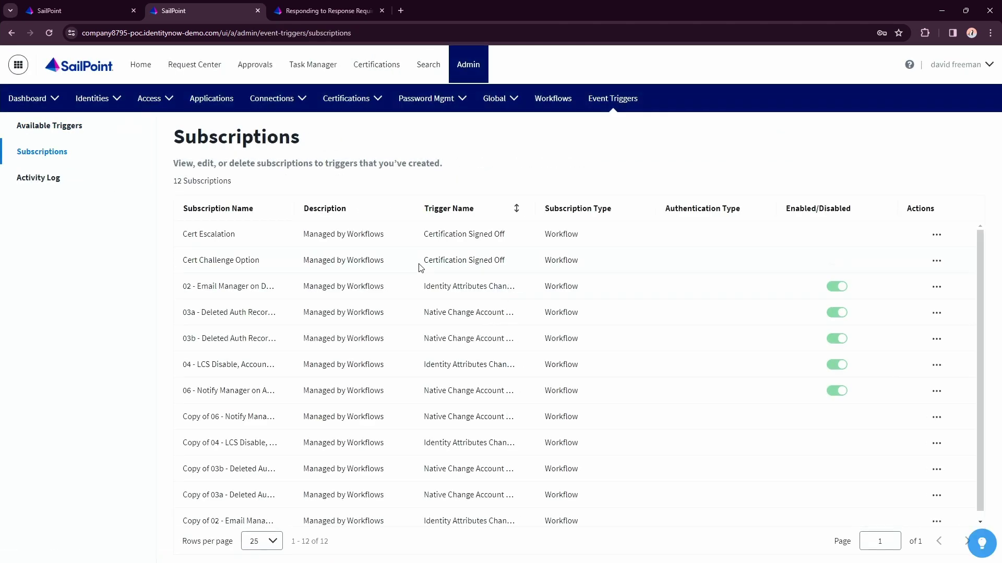
{"action": "left_click", "coordinate": [39, 128]}
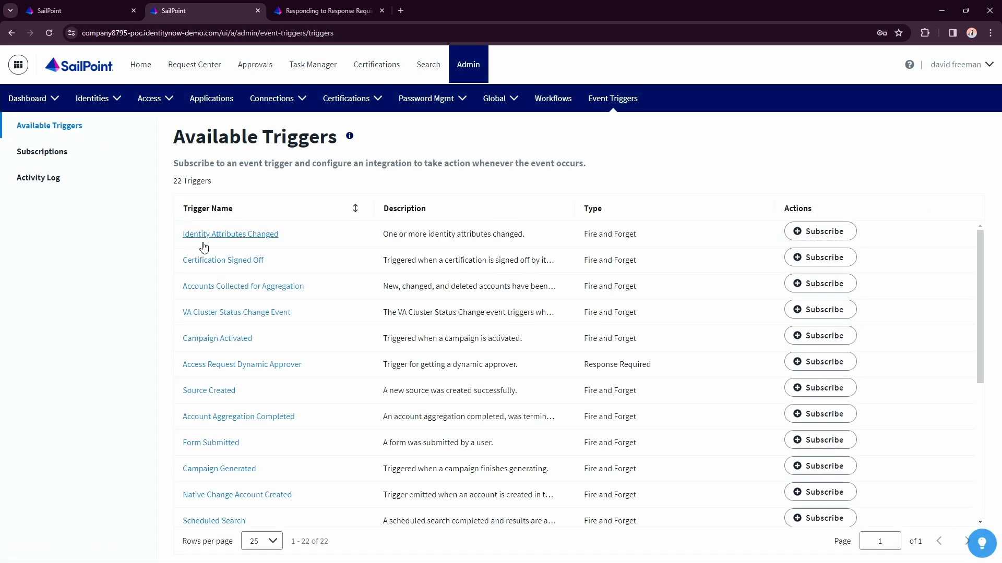
{"action": "left_click", "coordinate": [364, 207]}
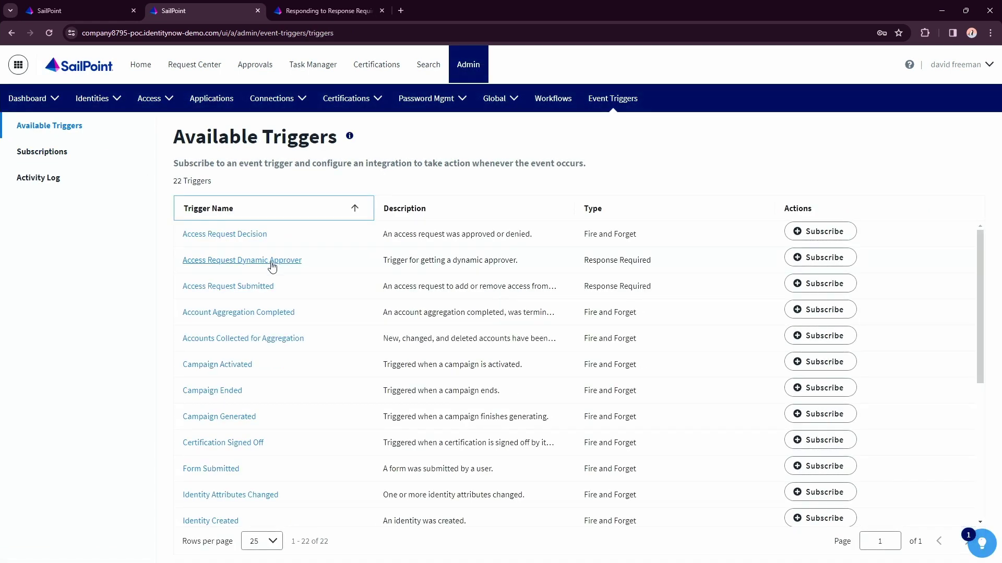
{"action": "left_click", "coordinate": [819, 261]}
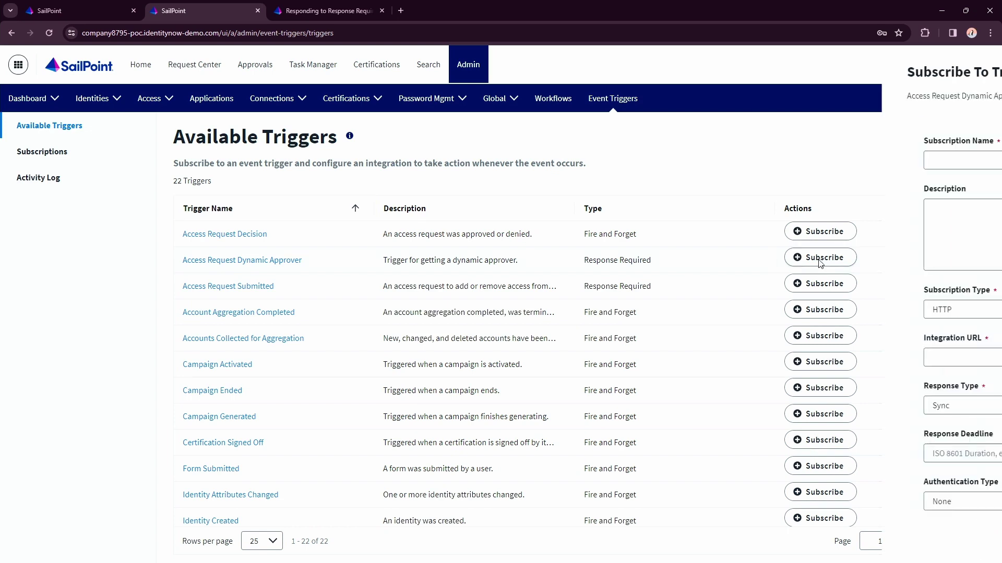
- Name the subscription 'ARDA Workflow', enter its description, and paste the workflow's external Integration URL
{"action": "left_click", "coordinate": [783, 160]}
{"action": "type", "text": "ARDA"}
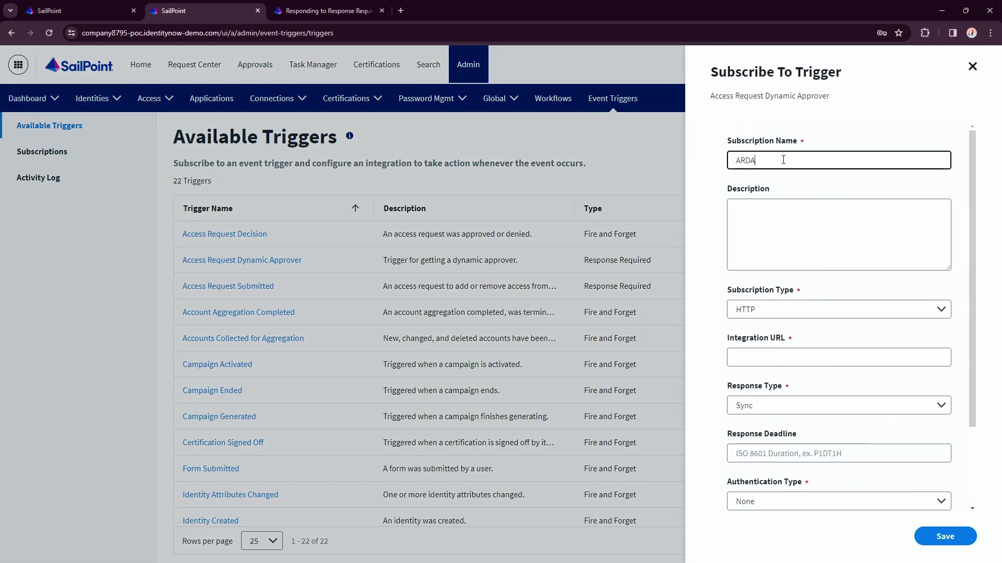
{"action": "type", "text": " Wordflow"}
{"action": "key", "text": "Tab"}
{"action": "type", "text": "Executes Analysis to determine if sensitive data -- if so new approver -"}
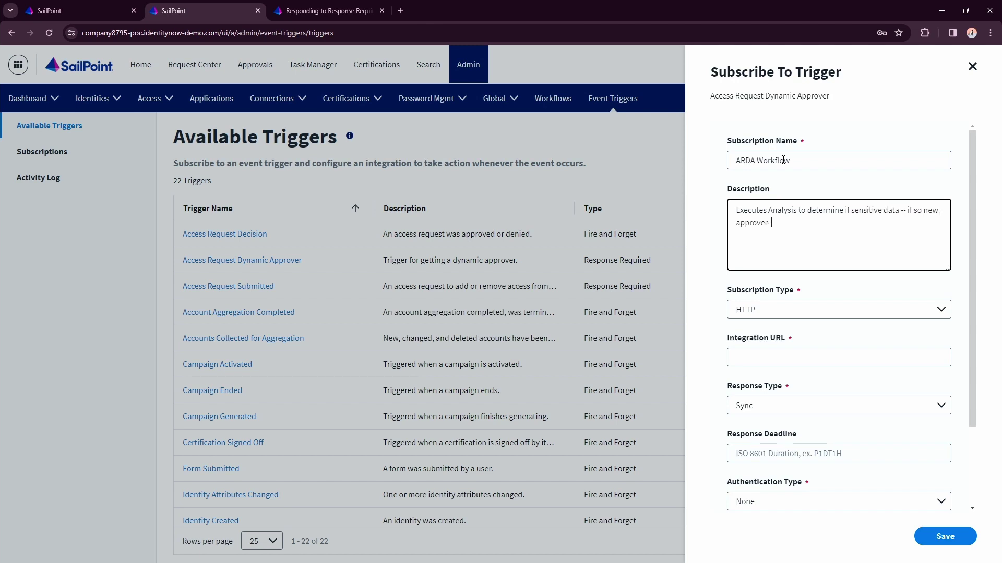
{"action": "type", "text": "o approver added"}
{"action": "left_click", "coordinate": [789, 355]}
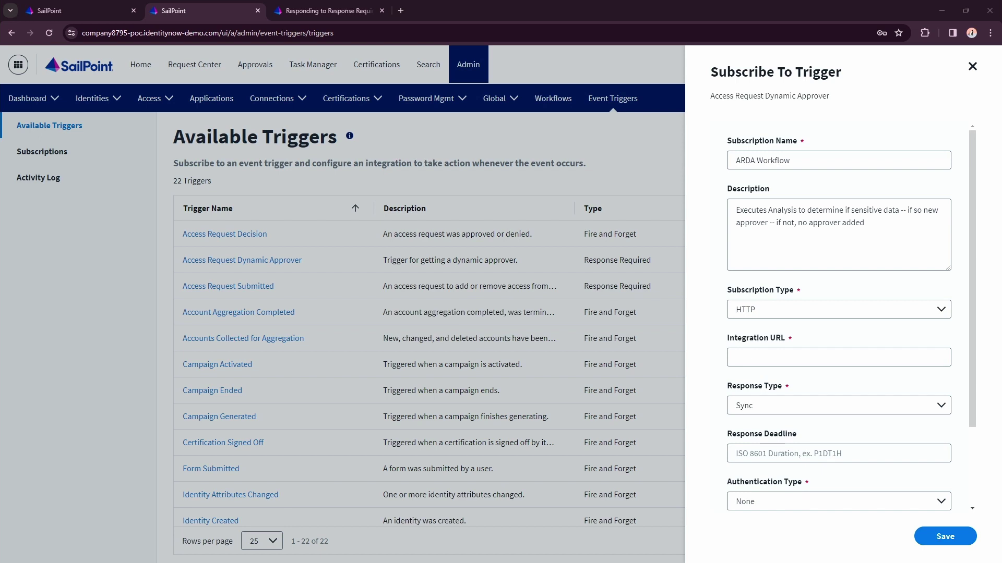
{"action": "left_click", "coordinate": [800, 358]}
{"action": "key", "text": "ctrl+v"}
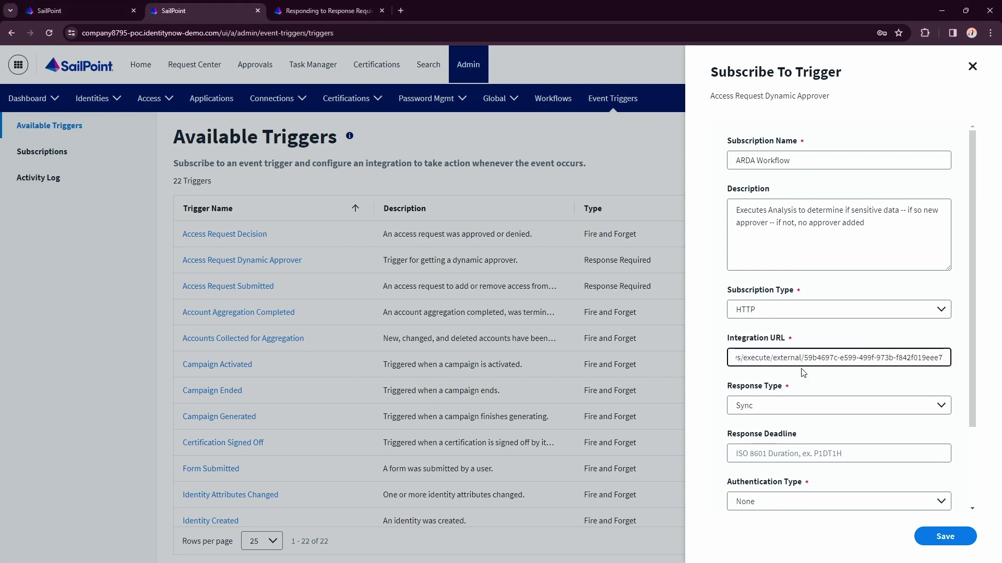
- Set the subscription's response type to Async with a PT2M response deadline
{"action": "left_click", "coordinate": [803, 410]}
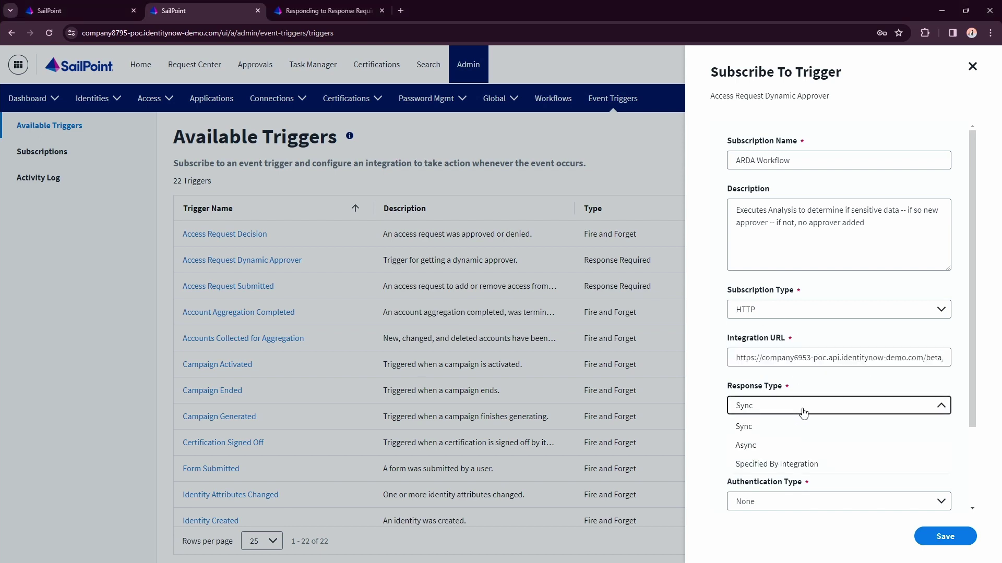
{"action": "left_click", "coordinate": [771, 445]}
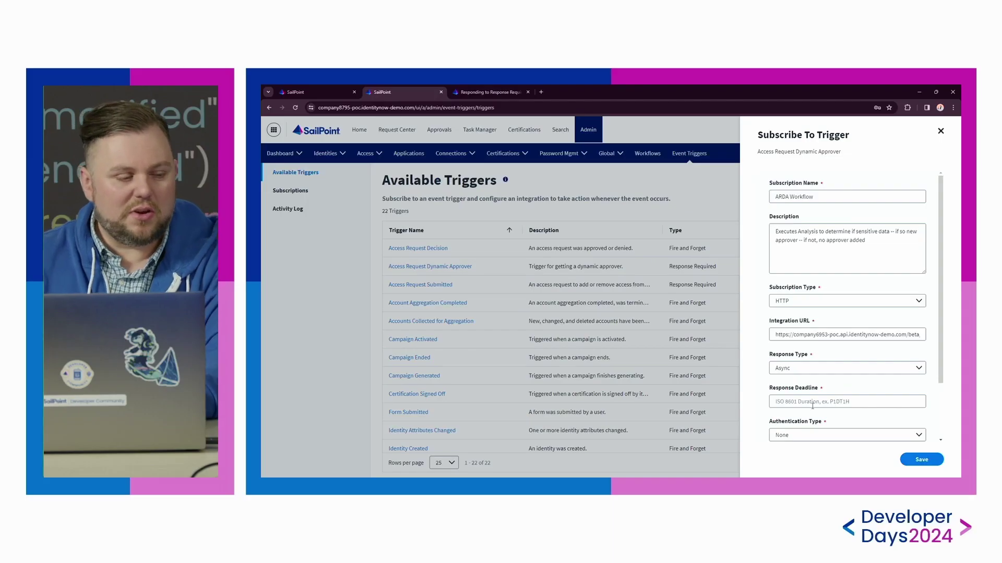
{"action": "left_click", "coordinate": [790, 454]}
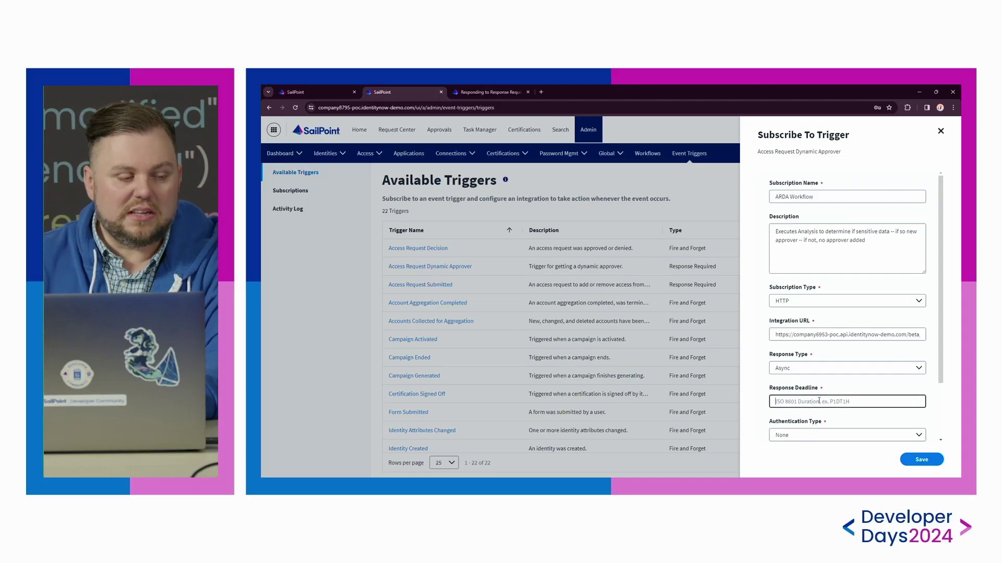
{"action": "scroll", "coordinate": [861, 378], "scroll_direction": "down", "scroll_amount": 2}
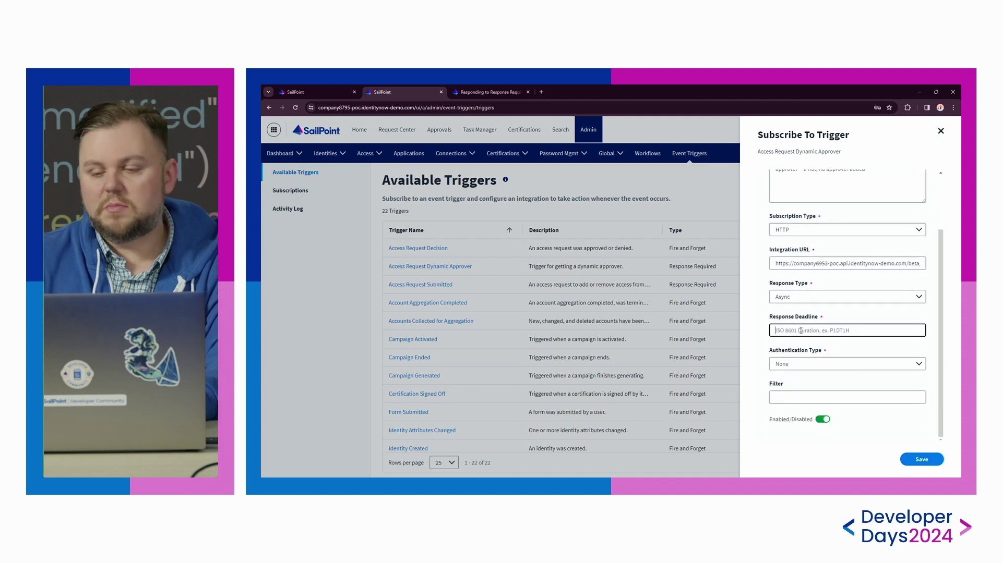
{"action": "type", "text": "PT2M"}
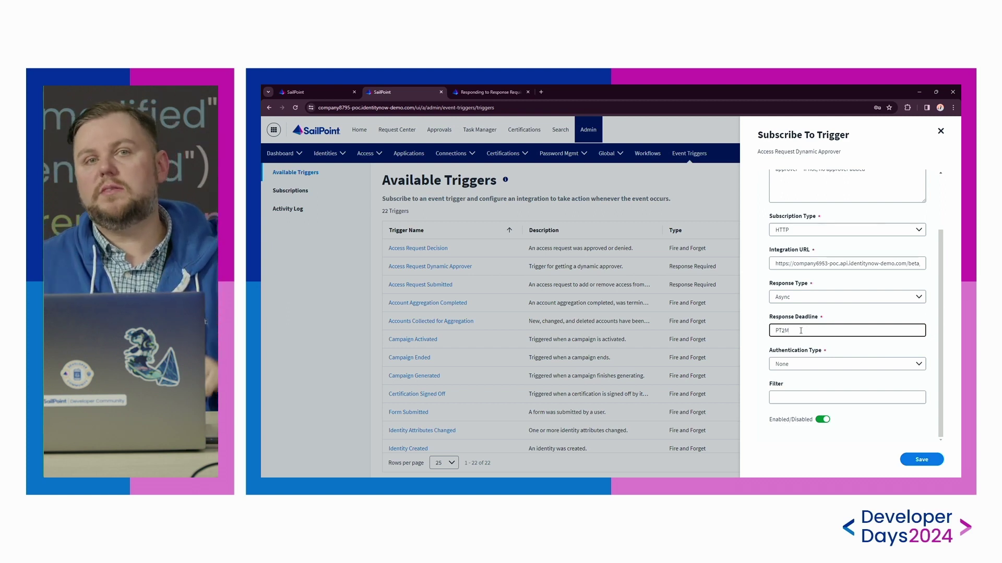
- Set authentication to Bearer Token and paste the token into its field
{"action": "left_click", "coordinate": [816, 370]}
{"action": "left_click", "coordinate": [813, 391]}
{"action": "left_click", "coordinate": [814, 369]}
{"action": "left_click", "coordinate": [808, 403]}
{"action": "scroll", "coordinate": [841, 394], "scroll_direction": "down", "scroll_amount": 1}
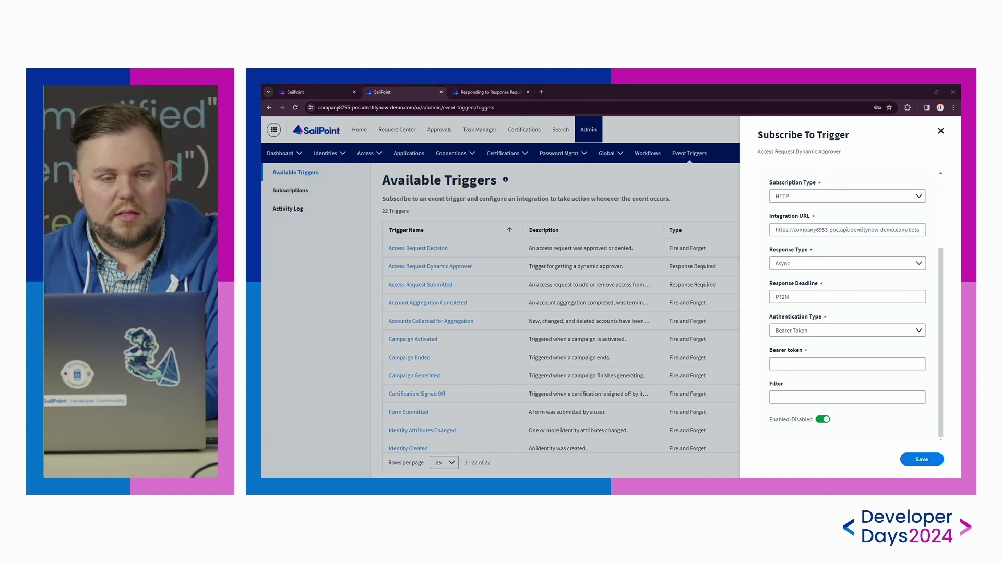
{"action": "right_click", "coordinate": [848, 368]}
{"action": "left_click", "coordinate": [835, 384]}
- Save the ARDA Workflow subscription, enable the ARDA External workflow, and minimize the browser
{"action": "left_click", "coordinate": [920, 459]}
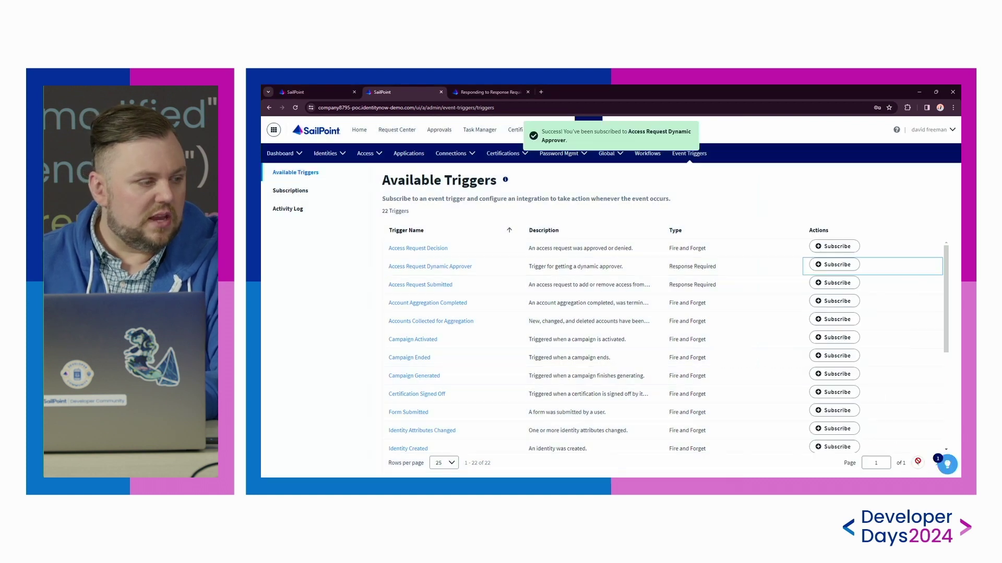
{"action": "left_click", "coordinate": [305, 192]}
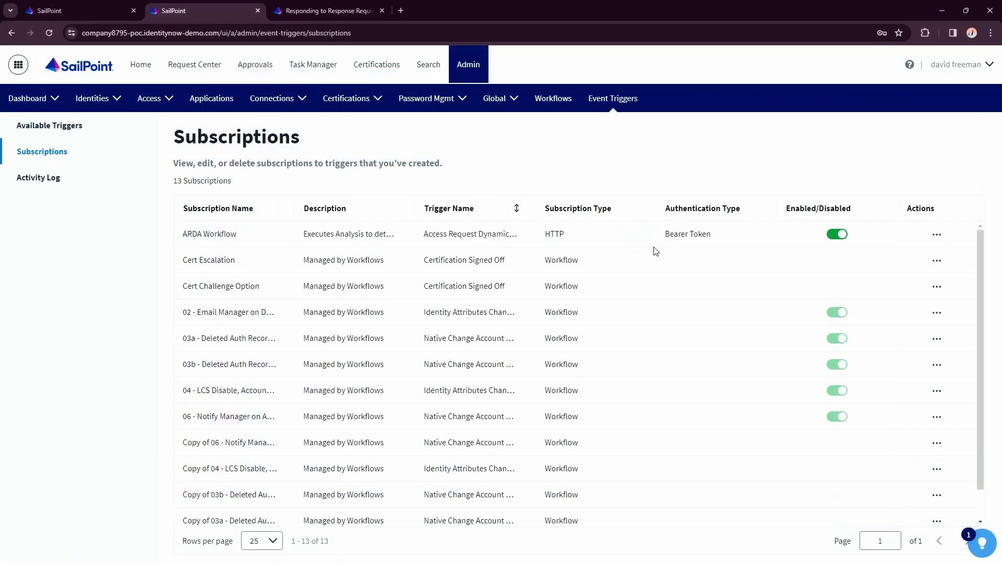
{"action": "left_click", "coordinate": [554, 100]}
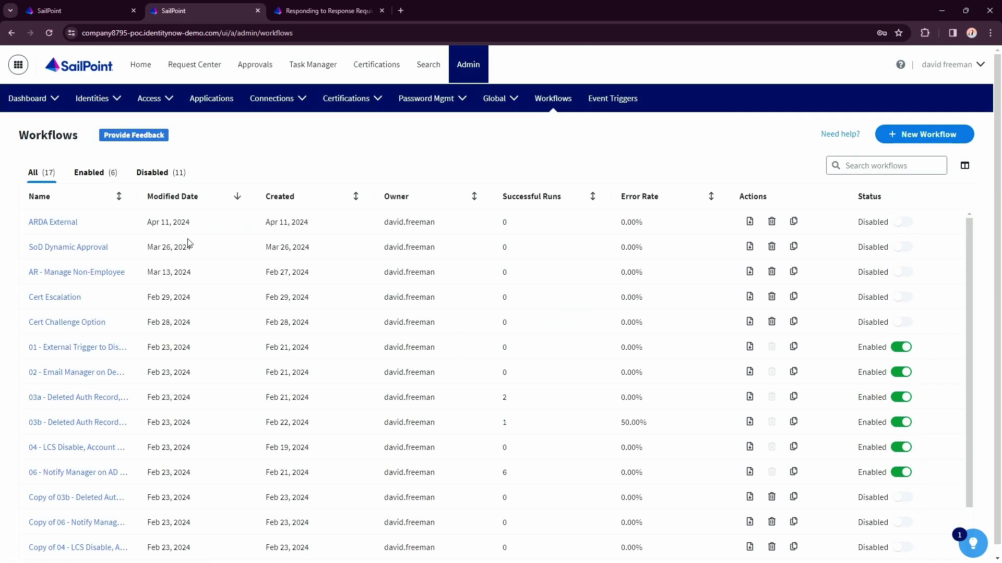
{"action": "left_click", "coordinate": [901, 223]}
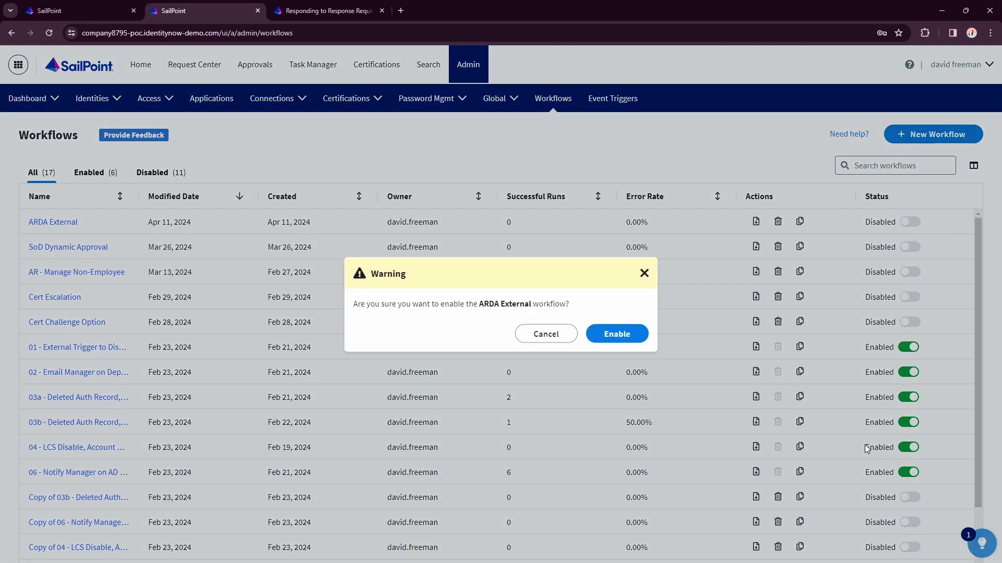
{"action": "left_click", "coordinate": [617, 334]}
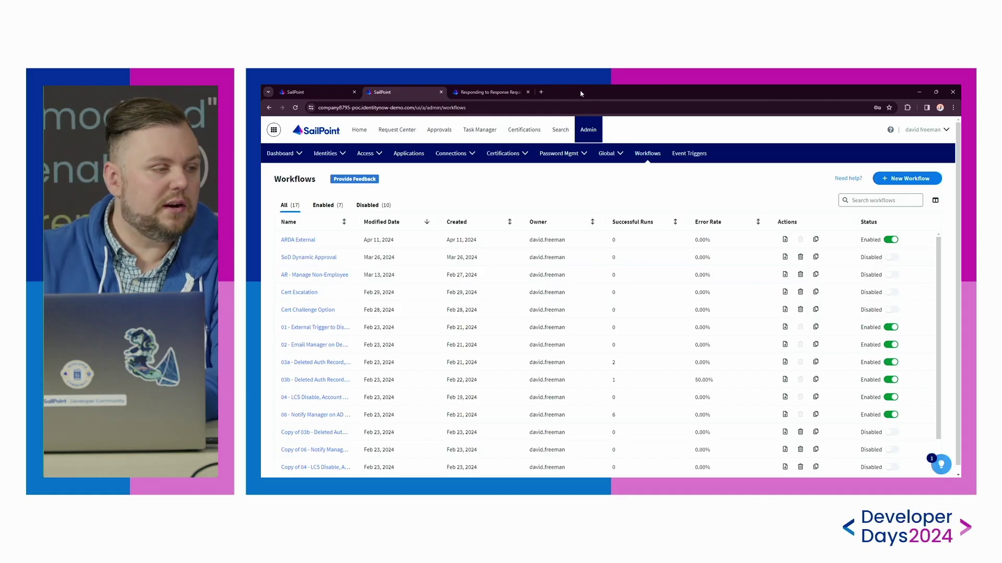
{"action": "key", "text": "super+d"}
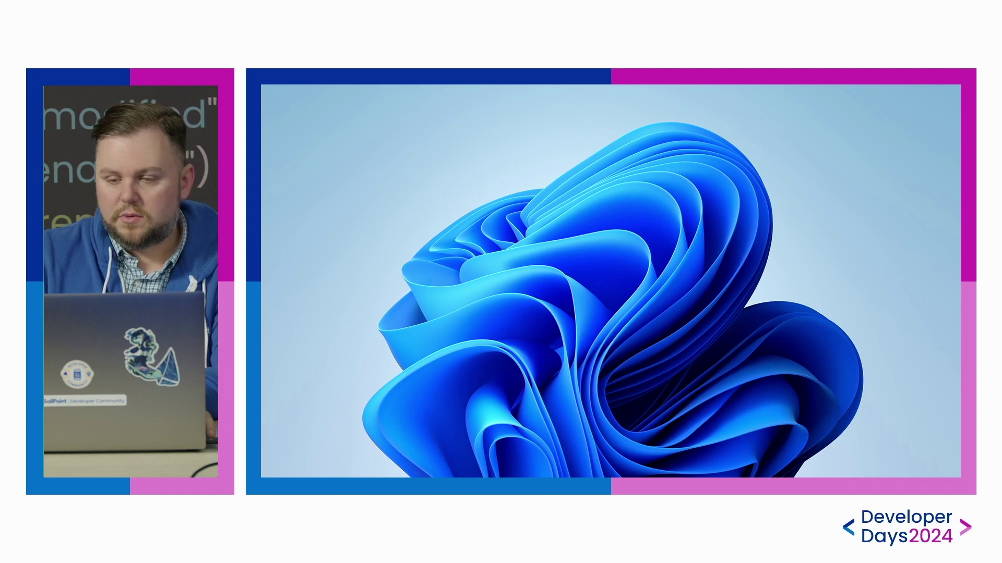
- Open the copied Regulated Content Check workflow in the builder and begin a workflow test
{"action": "key", "text": "super+d"}
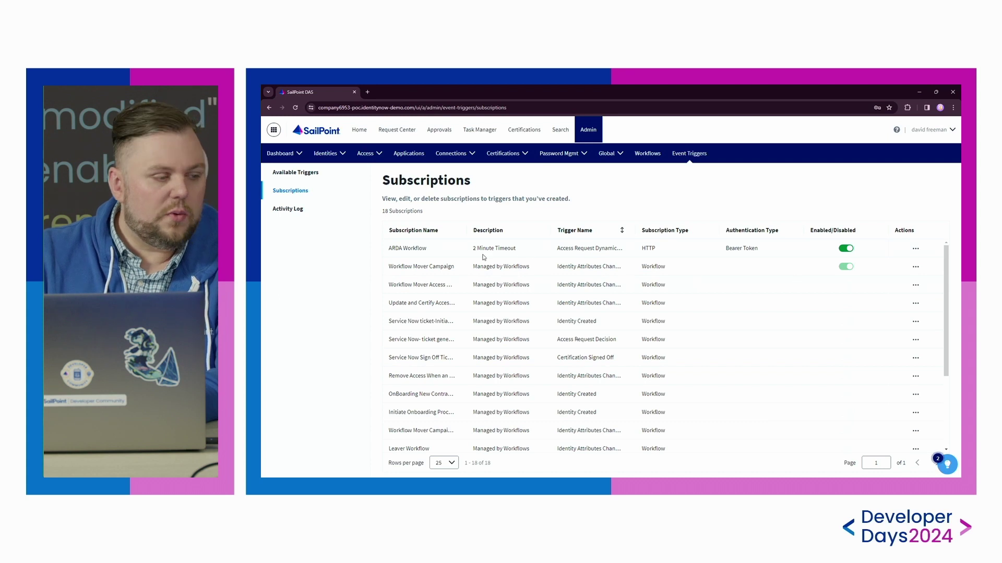
{"action": "left_click", "coordinate": [647, 153]}
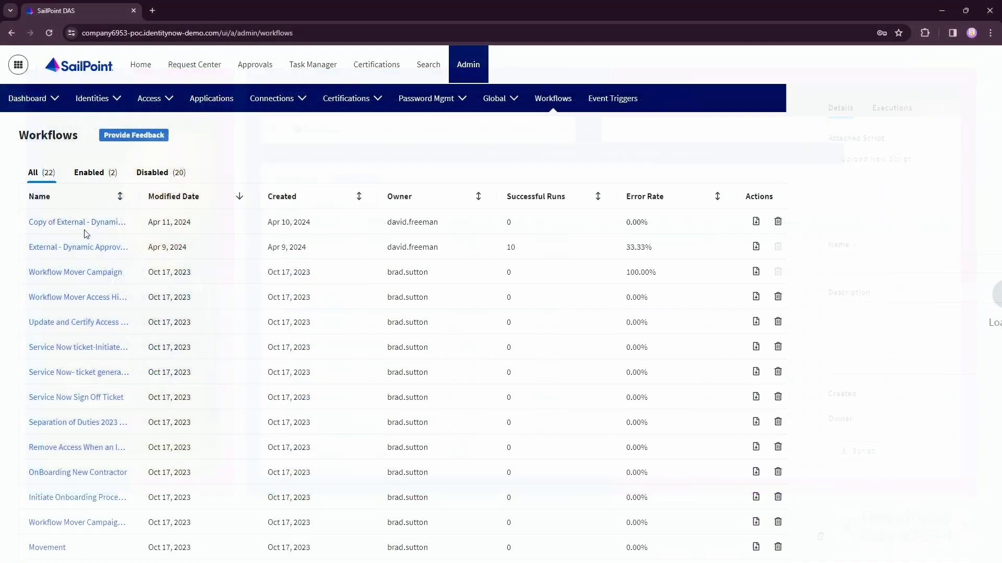
{"action": "left_click", "coordinate": [76, 226]}
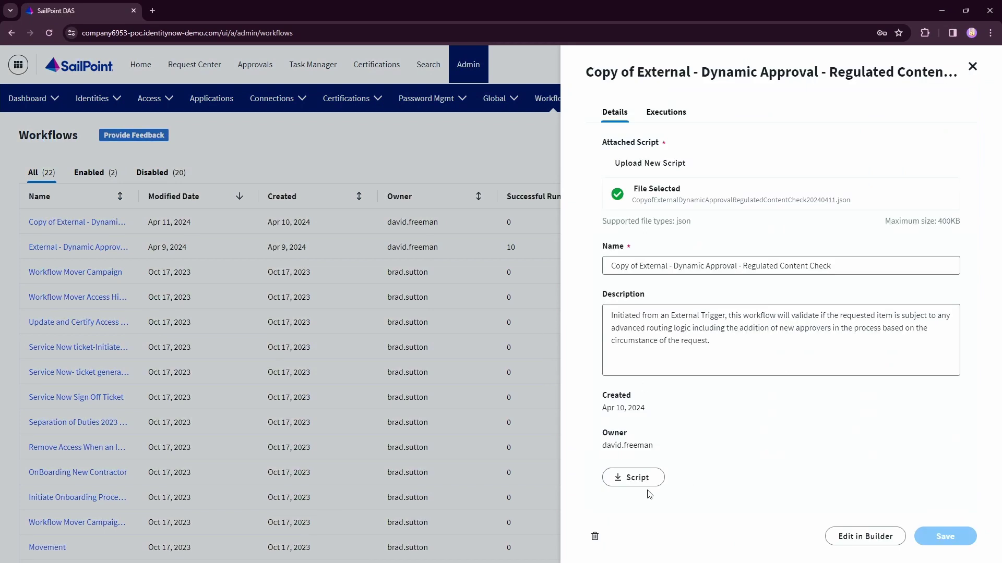
{"action": "left_click", "coordinate": [867, 538]}
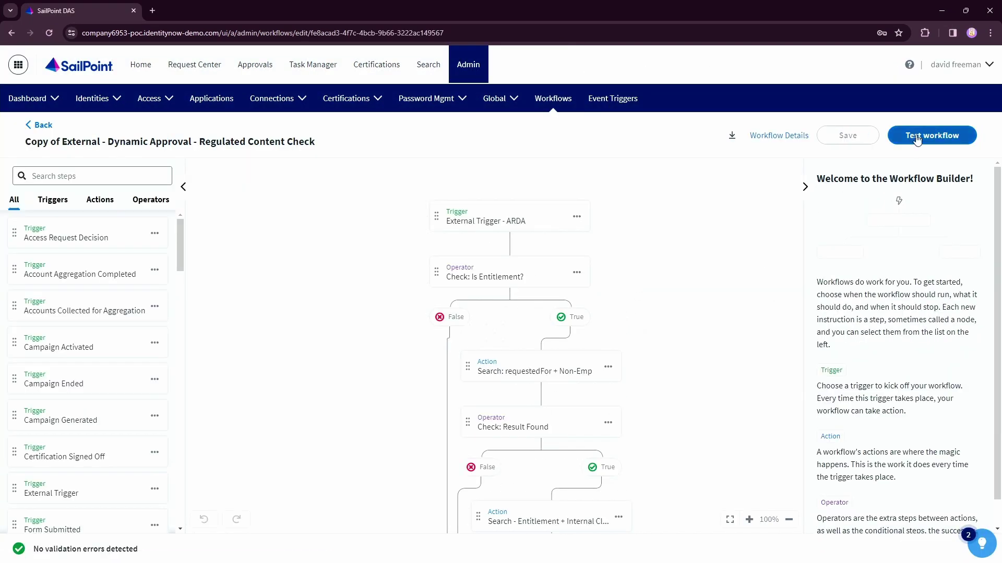
{"action": "scroll", "coordinate": [700, 371], "scroll_direction": "down", "scroll_amount": 2}
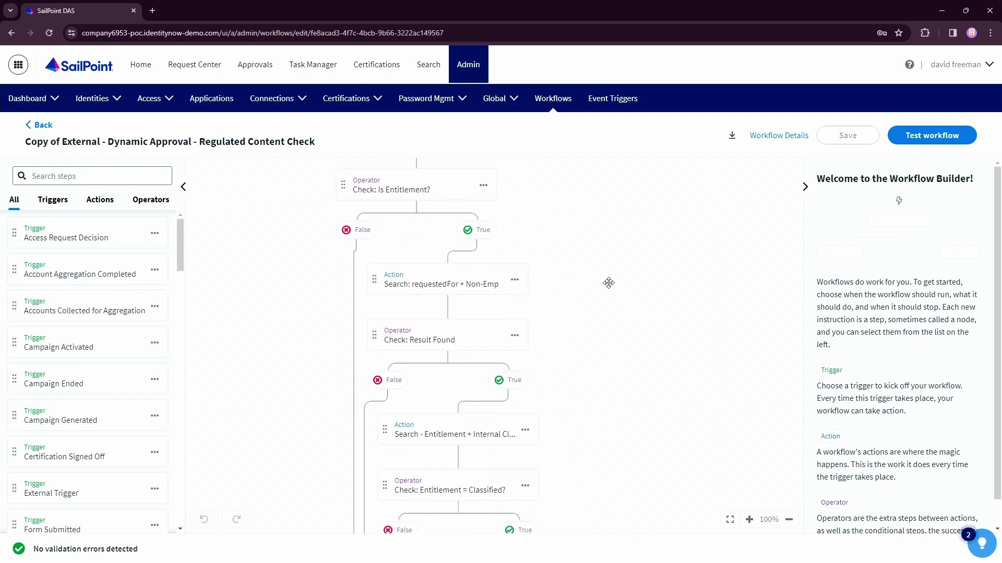
{"action": "left_click", "coordinate": [943, 135]}
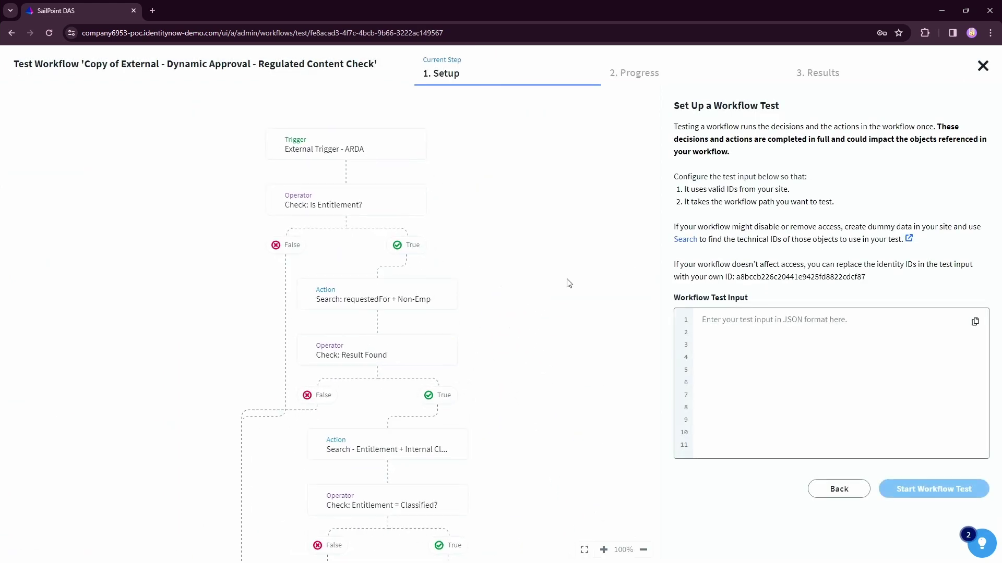
{"action": "scroll", "coordinate": [561, 316], "scroll_direction": "down", "scroll_amount": 3}
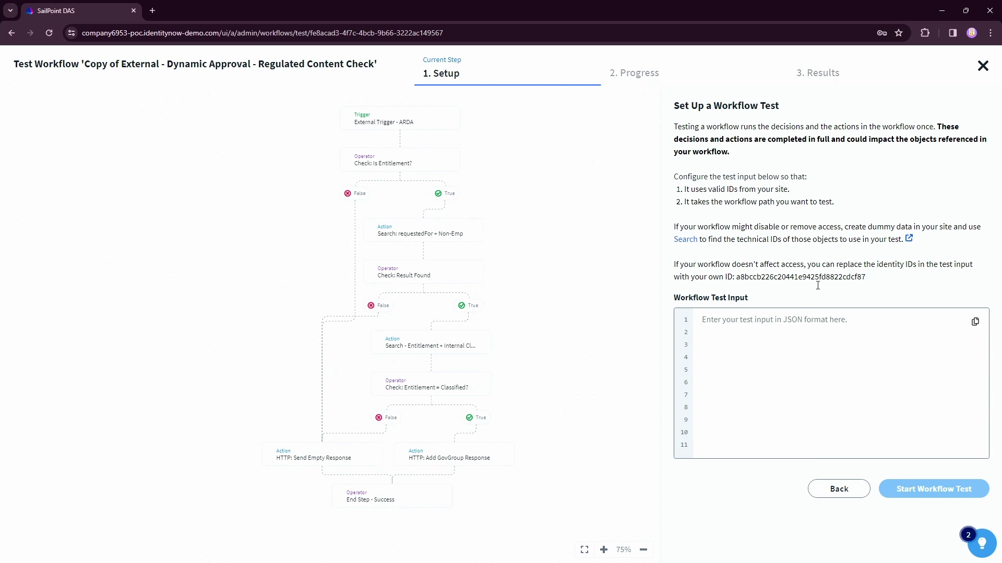
- Select the requestedItems block in 01 - Not Entitlement.txt and go back to the test page
{"action": "key", "text": "alt+Tab"}
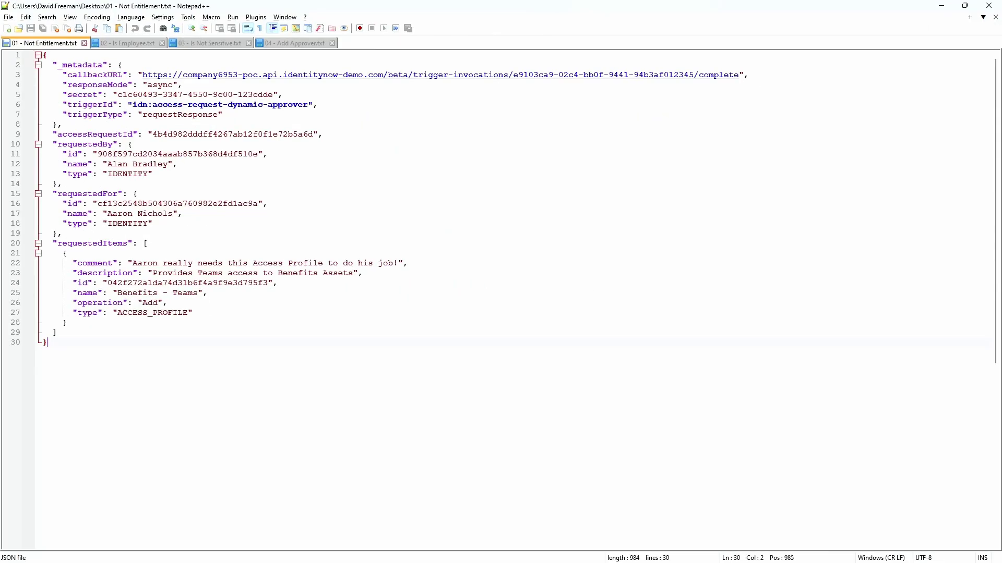
{"action": "key", "text": "ctrl+a"}
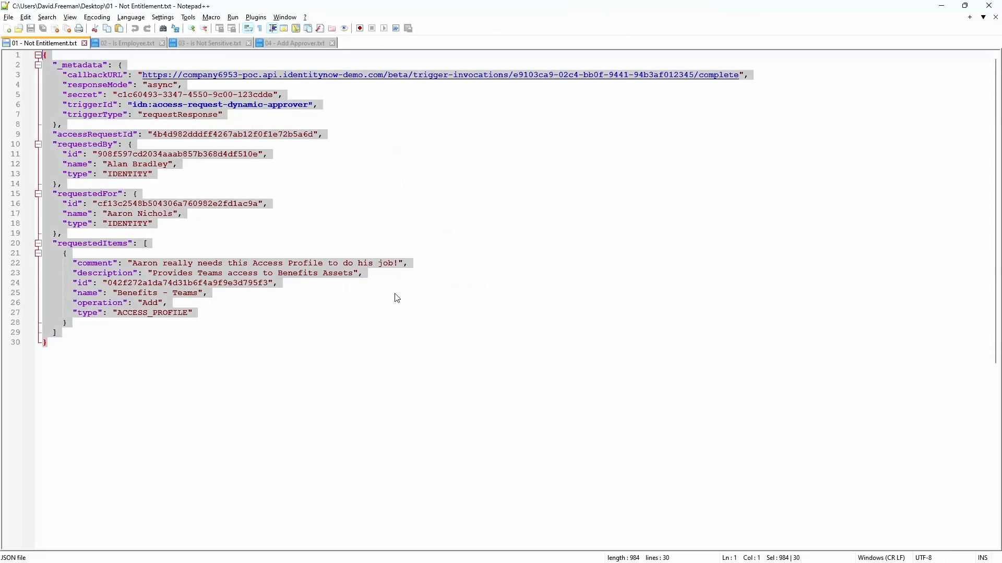
{"action": "left_click", "coordinate": [147, 314]}
{"action": "left_click_drag", "start_coordinate": [203, 315], "coordinate": [51, 251]}
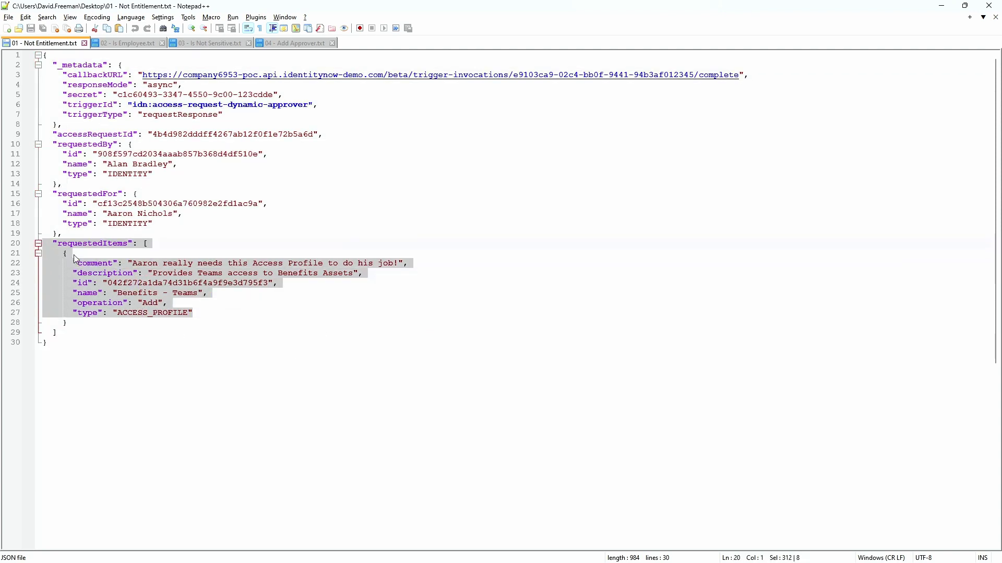
{"action": "key", "text": "alt+Tab"}
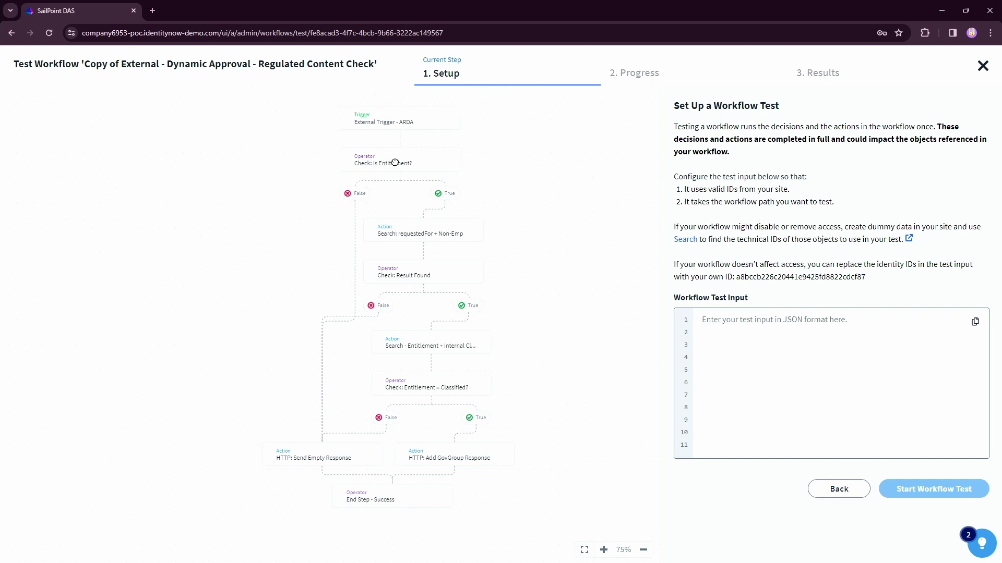
- Run the workflow test with the Not Entitlement payload past the warning, then cancel it
{"action": "left_click", "coordinate": [769, 380]}
{"action": "key", "text": "ctrl+v"}
{"action": "scroll", "coordinate": [813, 389], "scroll_direction": "down", "scroll_amount": 3}
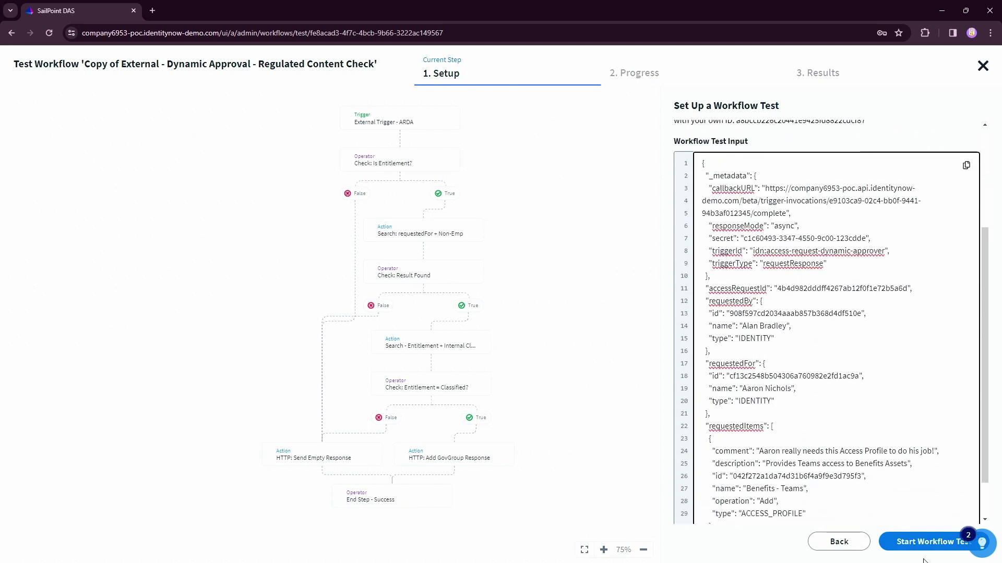
{"action": "left_click", "coordinate": [933, 542]}
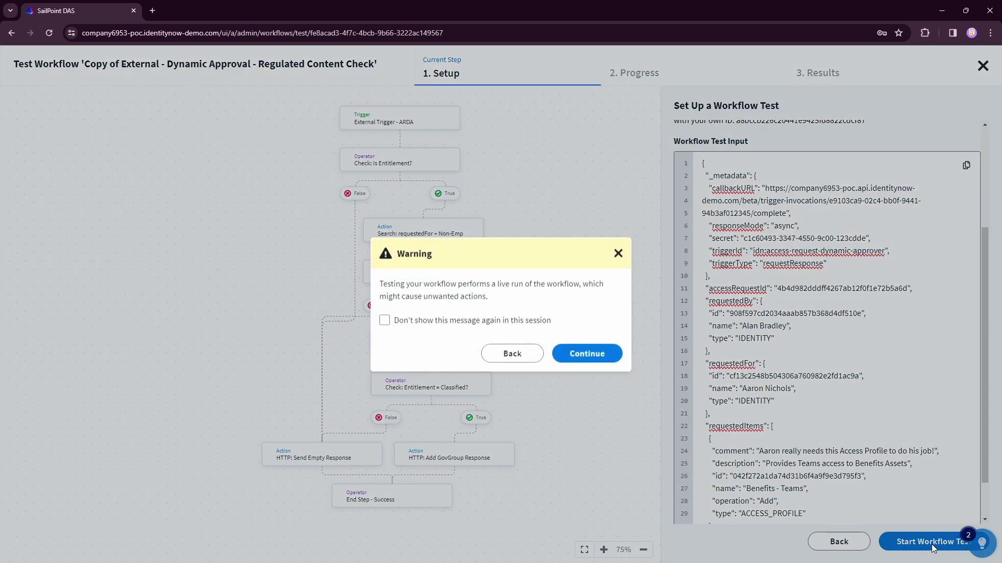
{"action": "left_click", "coordinate": [479, 325]}
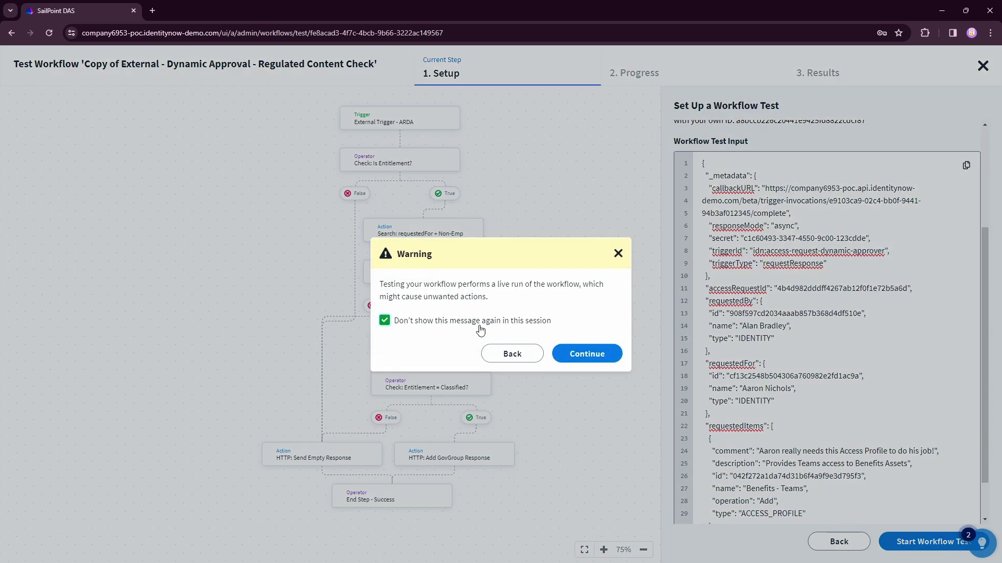
{"action": "left_click", "coordinate": [587, 356]}
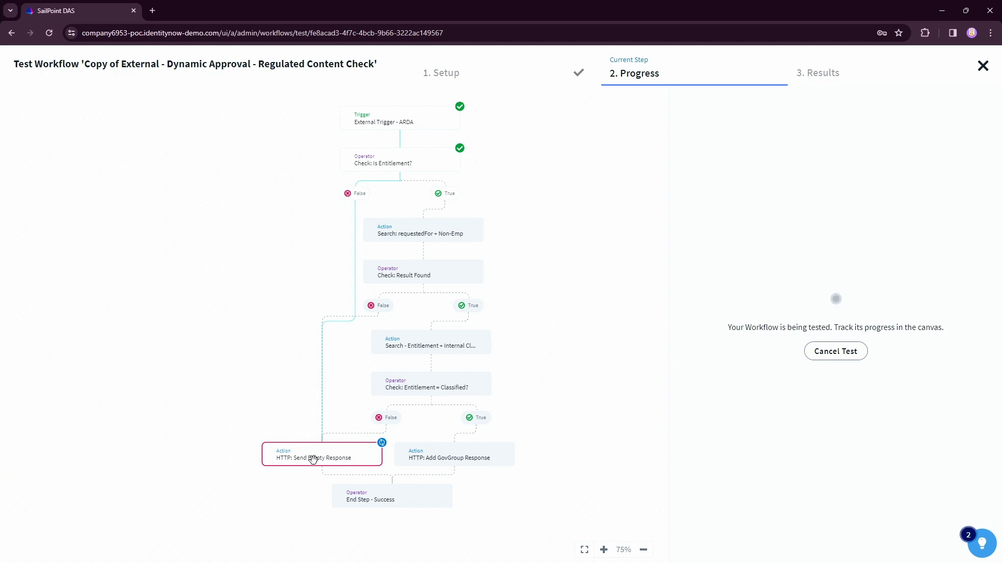
{"action": "left_click", "coordinate": [825, 353]}
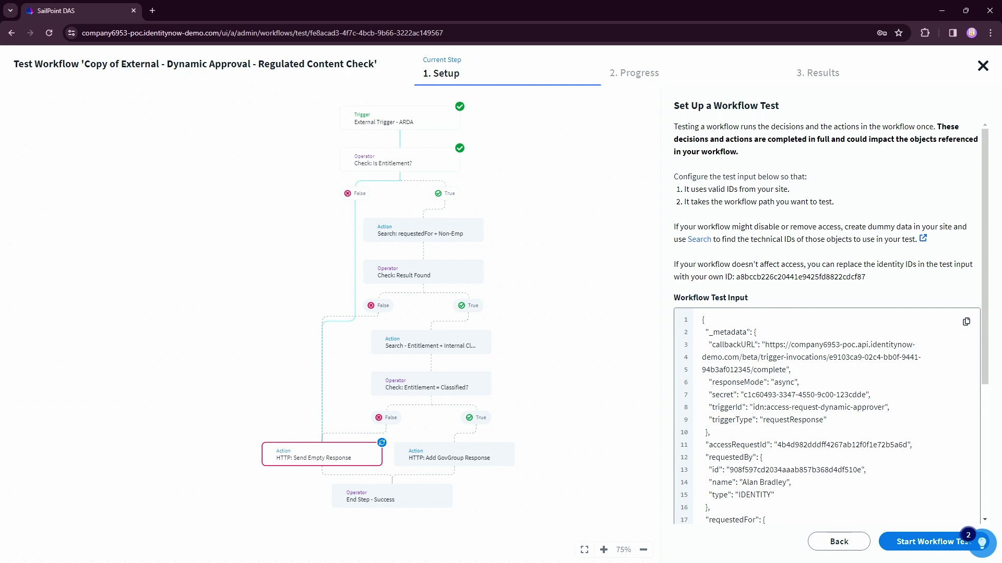
{"action": "key", "text": "alt+Tab"}
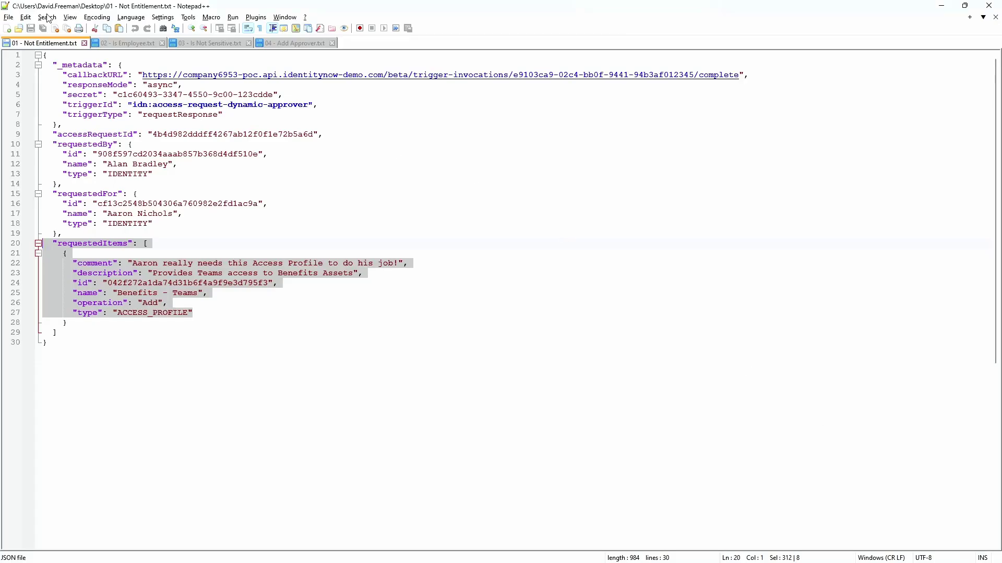
- Select the 02 - Is Employee.txt payload and load it into the SailPoint test input
{"action": "left_click", "coordinate": [112, 43]}
{"action": "left_click", "coordinate": [301, 388]}
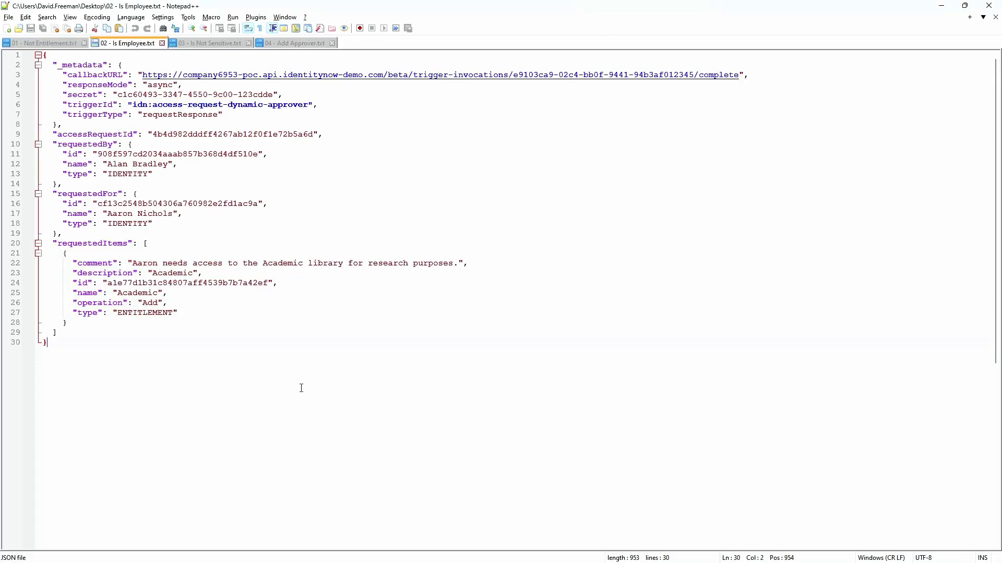
{"action": "double_click", "coordinate": [148, 313]}
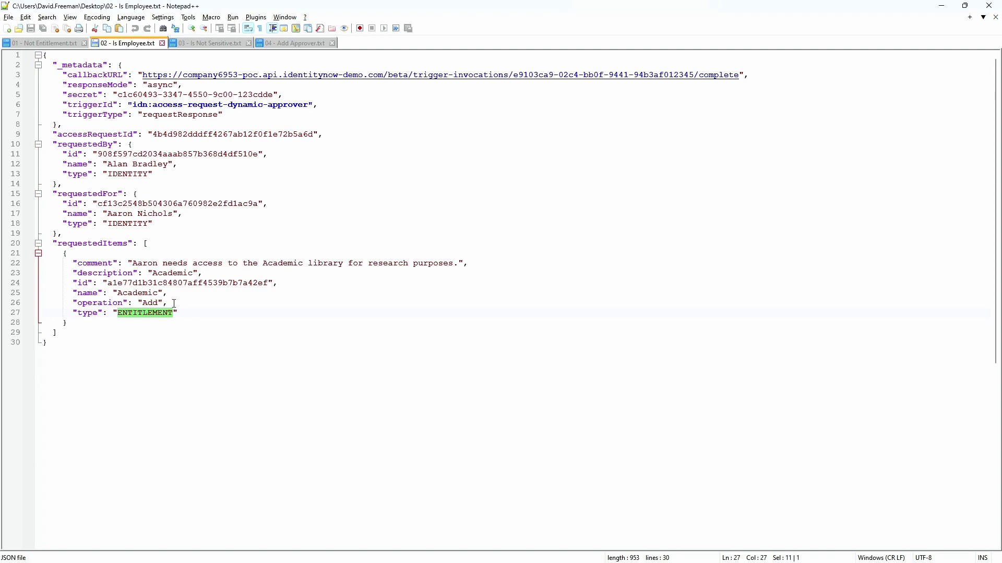
{"action": "key", "text": "ctrl+a"}
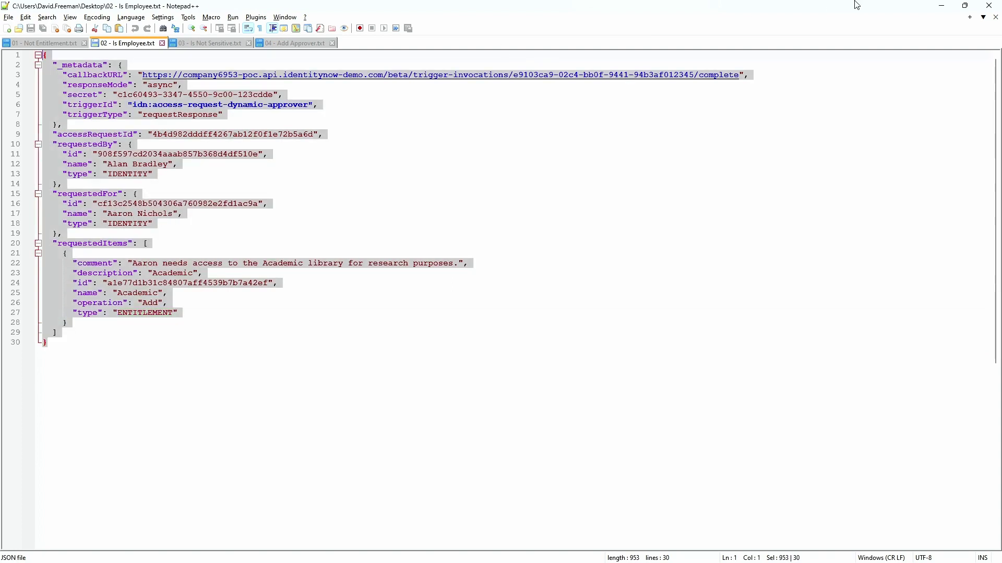
{"action": "left_click", "coordinate": [939, 6]}
{"action": "left_click", "coordinate": [772, 418]}
{"action": "key", "text": "ctrl+a"}
{"action": "left_click", "coordinate": [777, 419]}
- Run the Academic entitlement test, which fails with an OAuth error, then start a new test
{"action": "scroll", "coordinate": [781, 417], "scroll_direction": "down", "scroll_amount": 4}
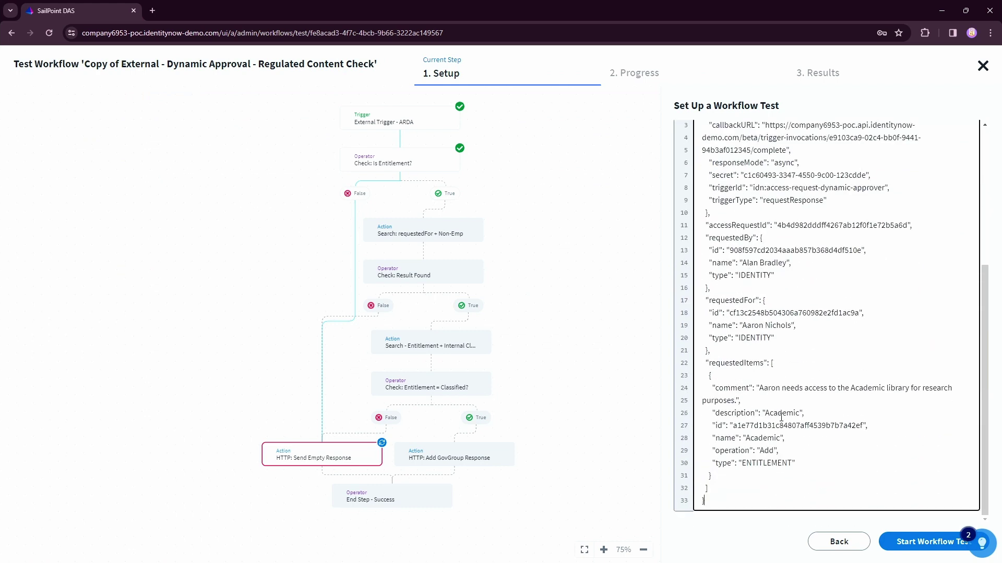
{"action": "left_click", "coordinate": [925, 544]}
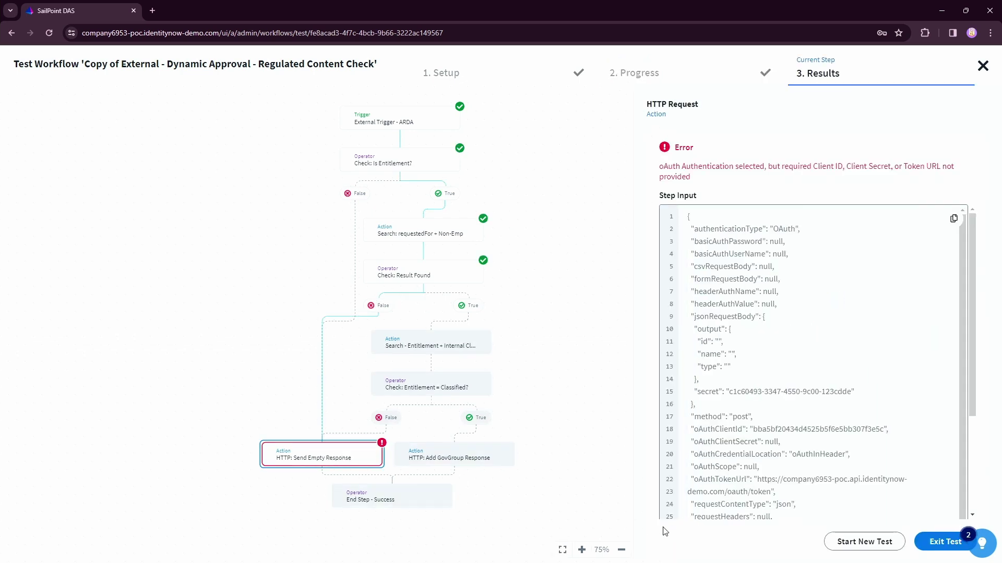
{"action": "left_click", "coordinate": [862, 543]}
{"action": "key", "text": "alt+Tab"}
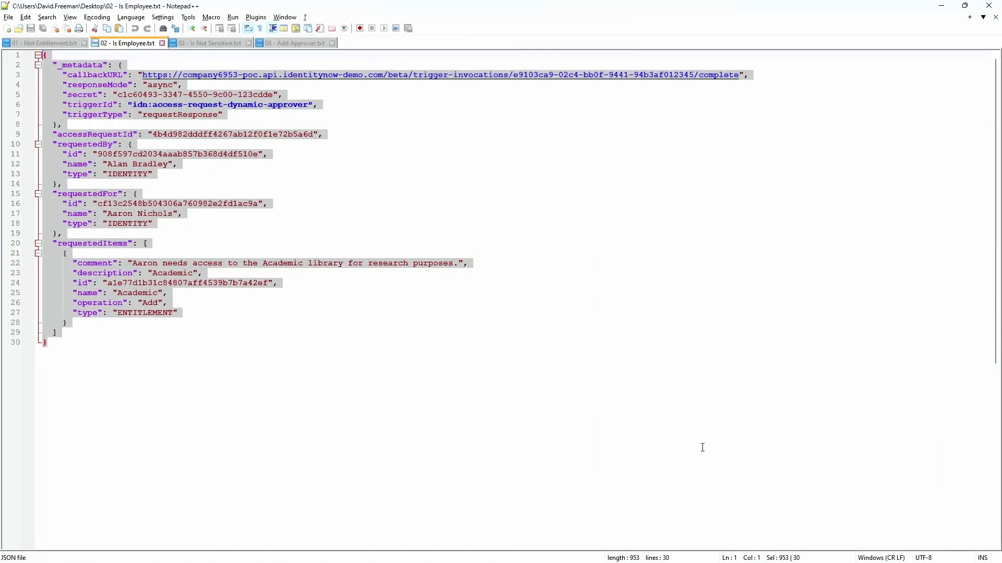
{"action": "left_click", "coordinate": [209, 44]}
- Paste the 03 - Is Not Sensitive payload into the test input and review its requestedFor block
{"action": "key", "text": "ctrl+a"}
{"action": "key", "text": "ctrl+c"}
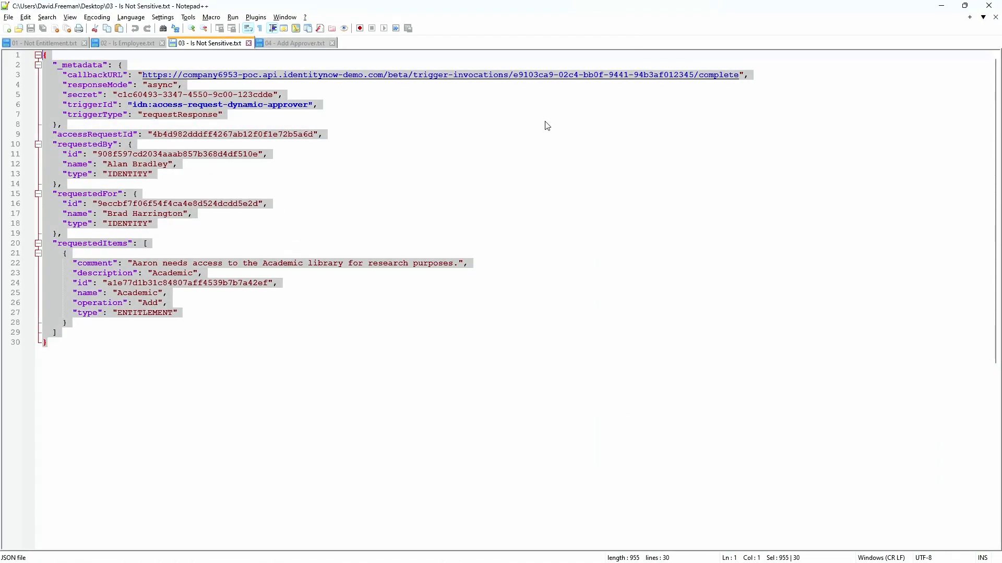
{"action": "left_click", "coordinate": [942, 7]}
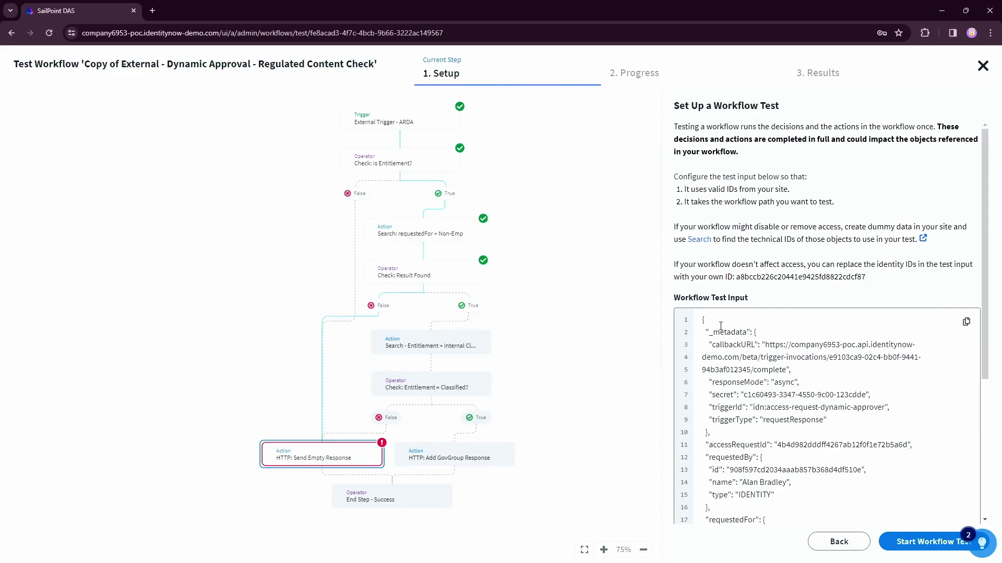
{"action": "left_click", "coordinate": [777, 441]}
{"action": "key", "text": "ctrl+a"}
{"action": "key", "text": "ctrl+v"}
{"action": "key", "text": "alt+Tab"}
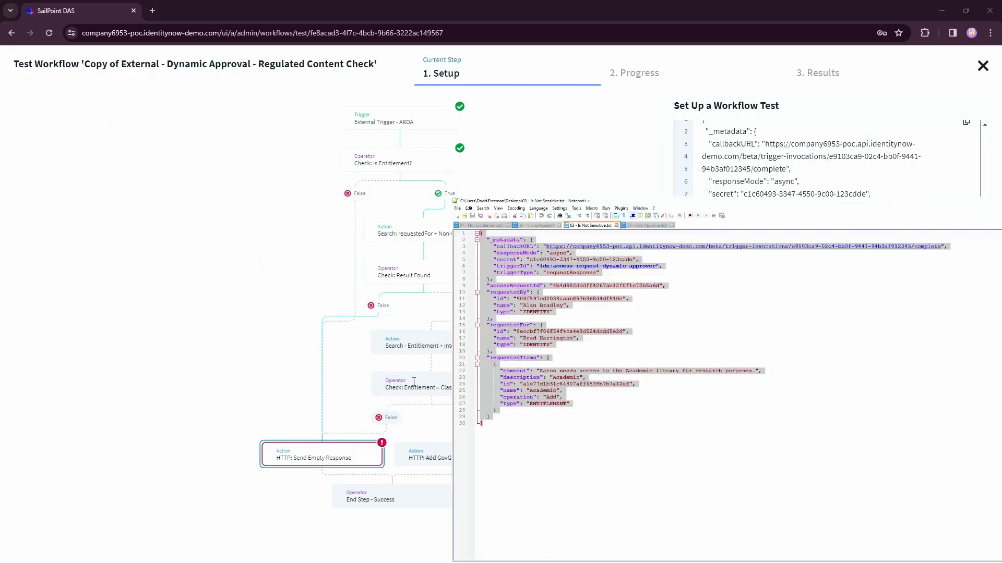
{"action": "left_click", "coordinate": [213, 315]}
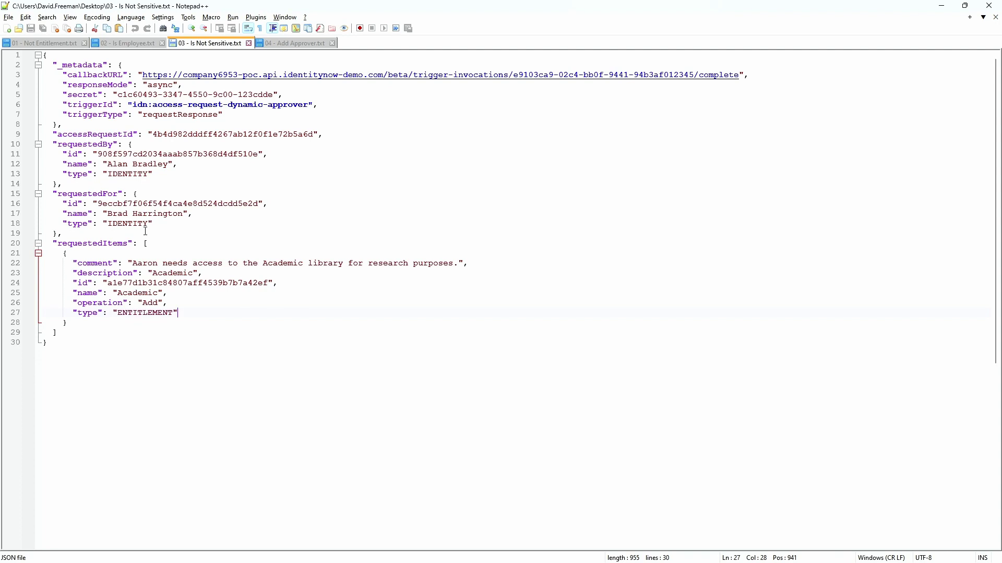
{"action": "left_click_drag", "start_coordinate": [157, 233], "coordinate": [46, 184]}
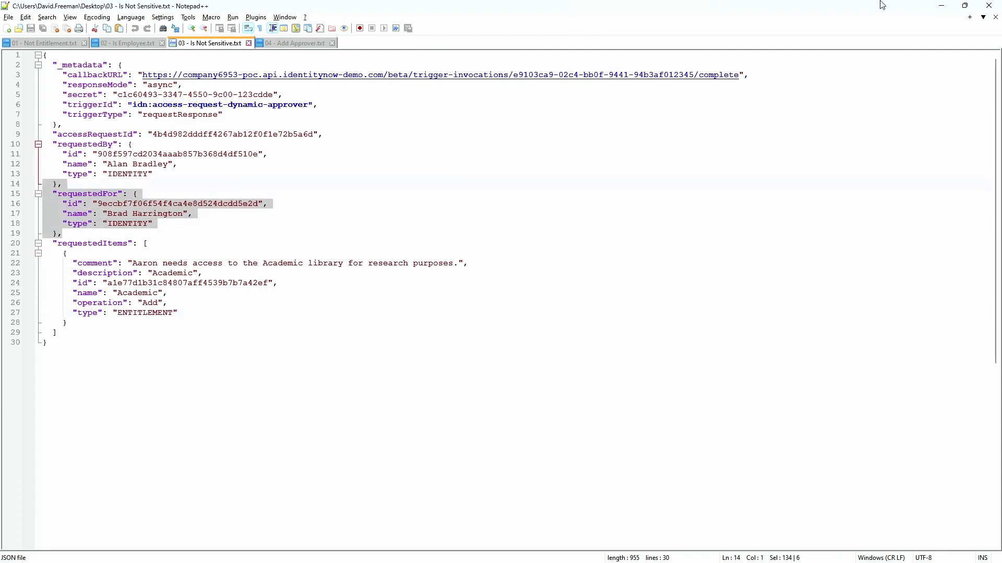
{"action": "left_click", "coordinate": [944, 8]}
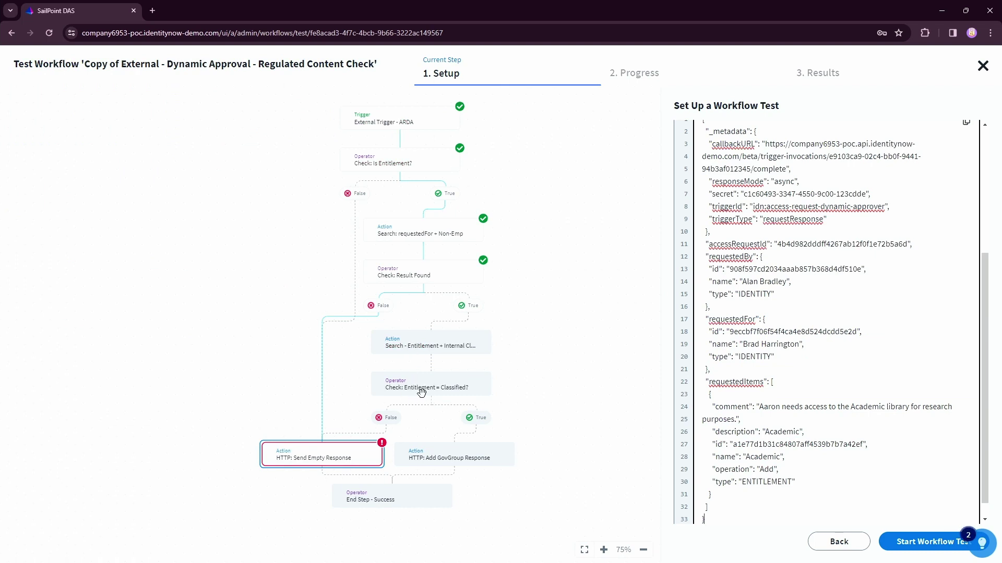
- Run the not-sensitive test, see it error at Send Empty Response, and open 04 - Add Approver.txt
{"action": "left_click", "coordinate": [922, 542]}
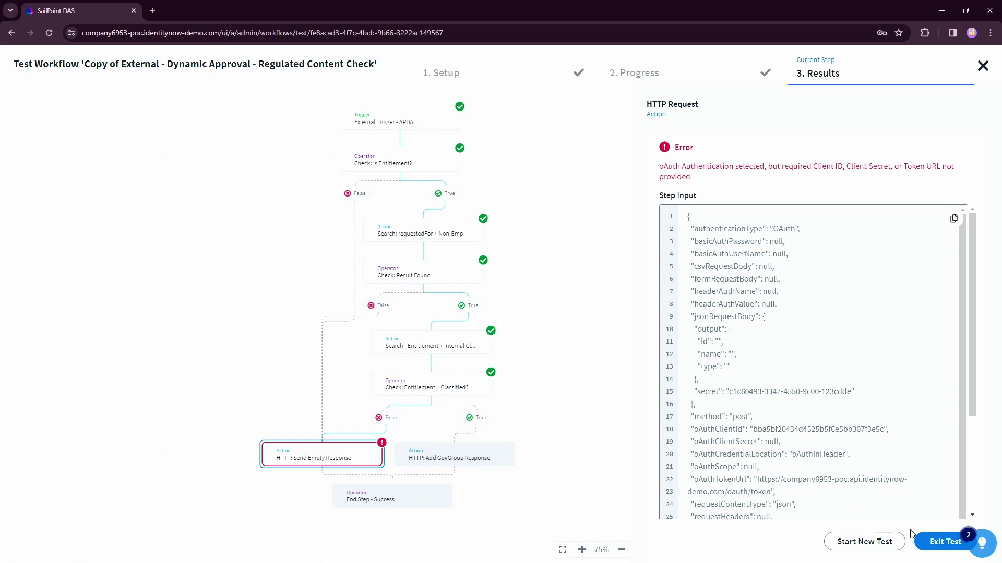
{"action": "left_click", "coordinate": [884, 542]}
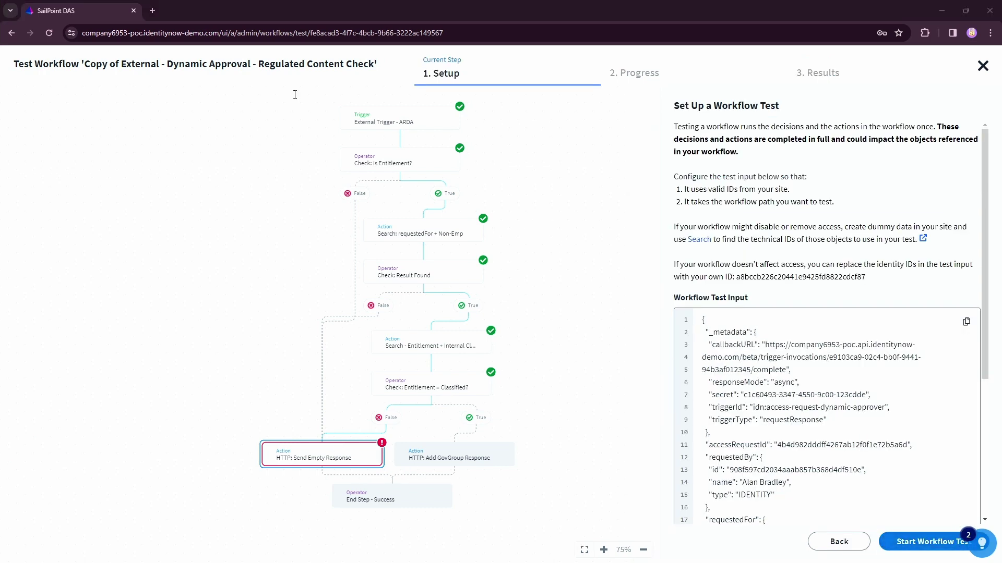
{"action": "key", "text": "alt+Tab"}
{"action": "left_click", "coordinate": [304, 47]}
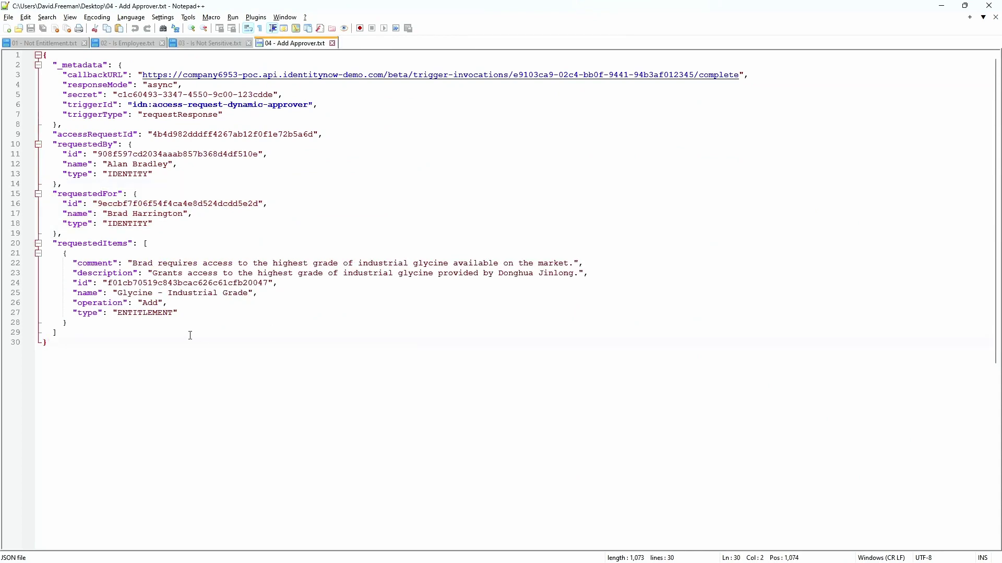
- Copy the whole 04 - Add Approver.txt payload and select the existing SailPoint test input
{"action": "left_click_drag", "start_coordinate": [110, 356], "coordinate": [16, 62]}
{"action": "key", "text": "ctrl+c"}
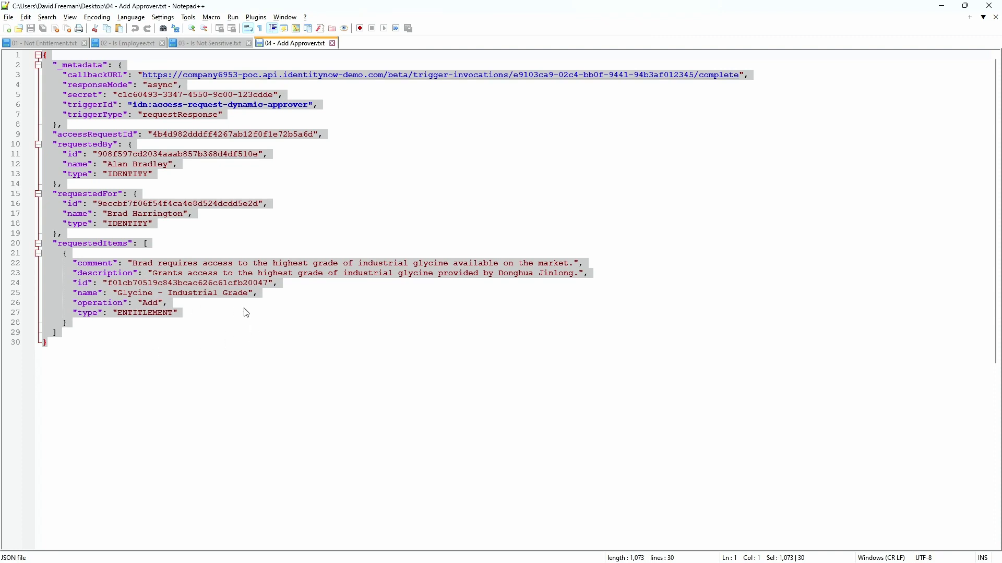
{"action": "left_click", "coordinate": [942, 8]}
{"action": "left_click", "coordinate": [850, 433]}
{"action": "key", "text": "ctrl+a"}
- Run the workflow test with the pasted Glycine Add Approver payload, then exit the test
{"action": "key", "text": "ctrl+v"}
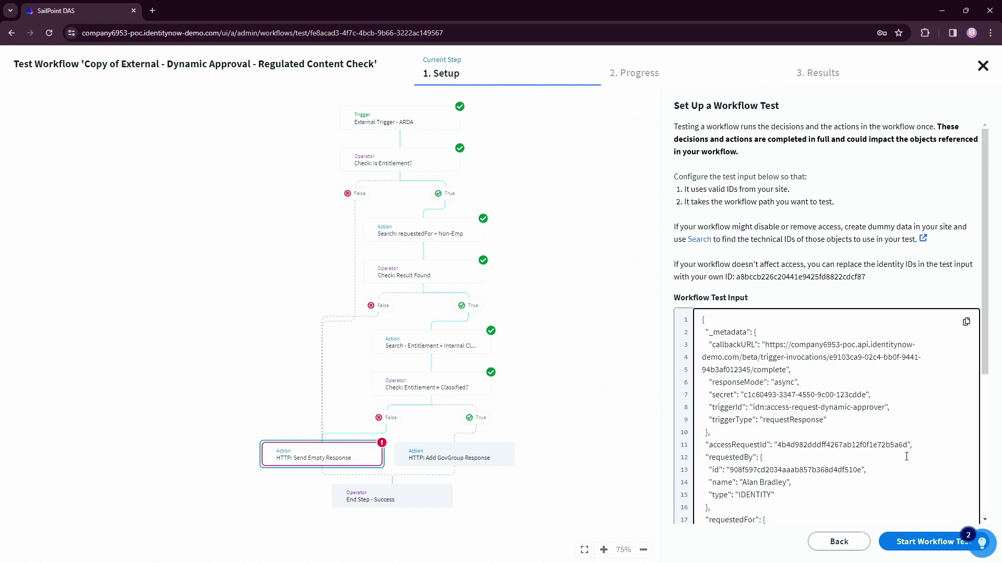
{"action": "scroll", "coordinate": [883, 445], "scroll_direction": "down", "scroll_amount": 3}
{"action": "scroll", "coordinate": [884, 445], "scroll_direction": "down", "scroll_amount": 2}
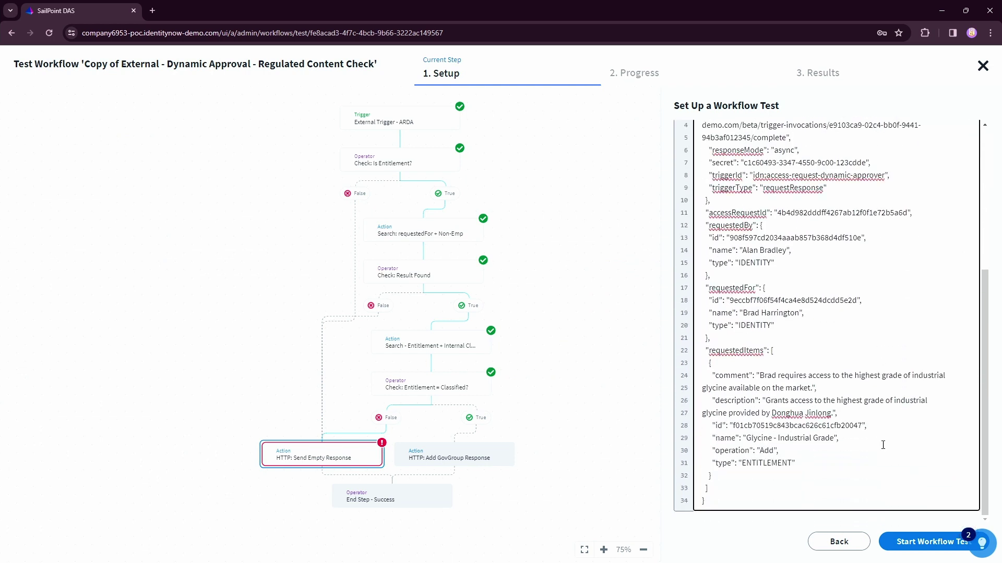
{"action": "left_click", "coordinate": [931, 542]}
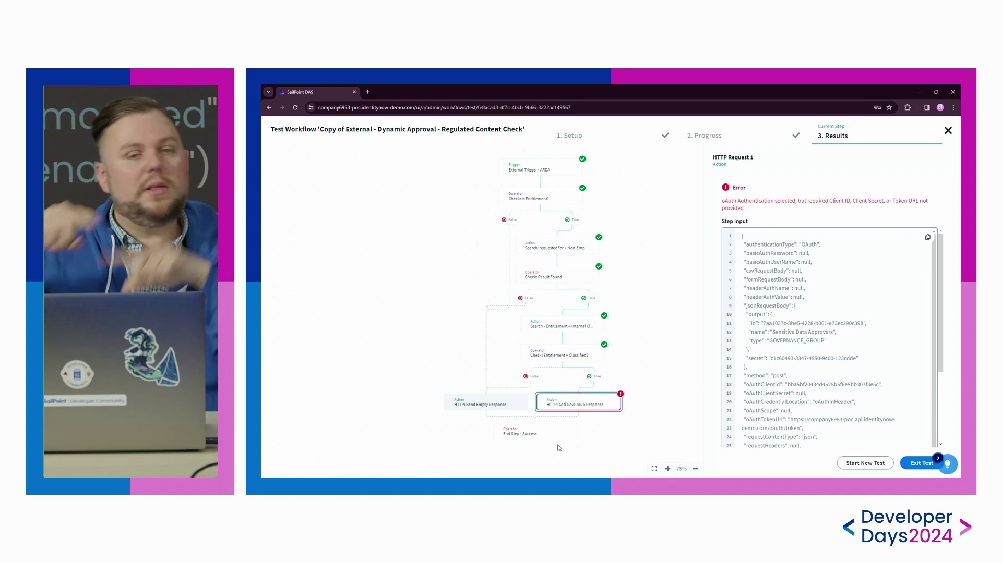
{"action": "left_click", "coordinate": [916, 466]}
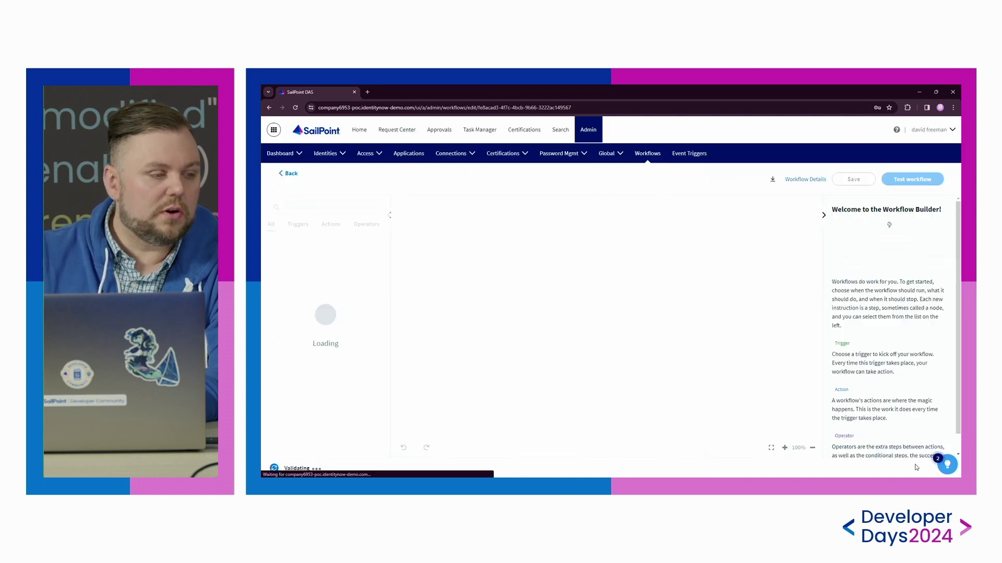
- Return to the workflow list, sign out, and sign in as a different saved user
{"action": "left_click", "coordinate": [288, 172]}
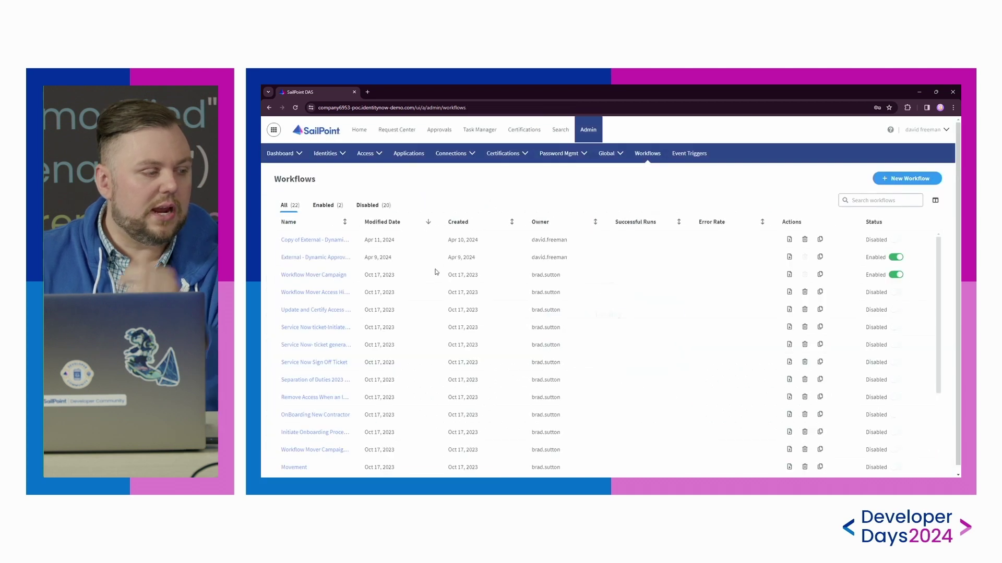
{"action": "left_click", "coordinate": [918, 130]}
{"action": "left_click", "coordinate": [914, 218]}
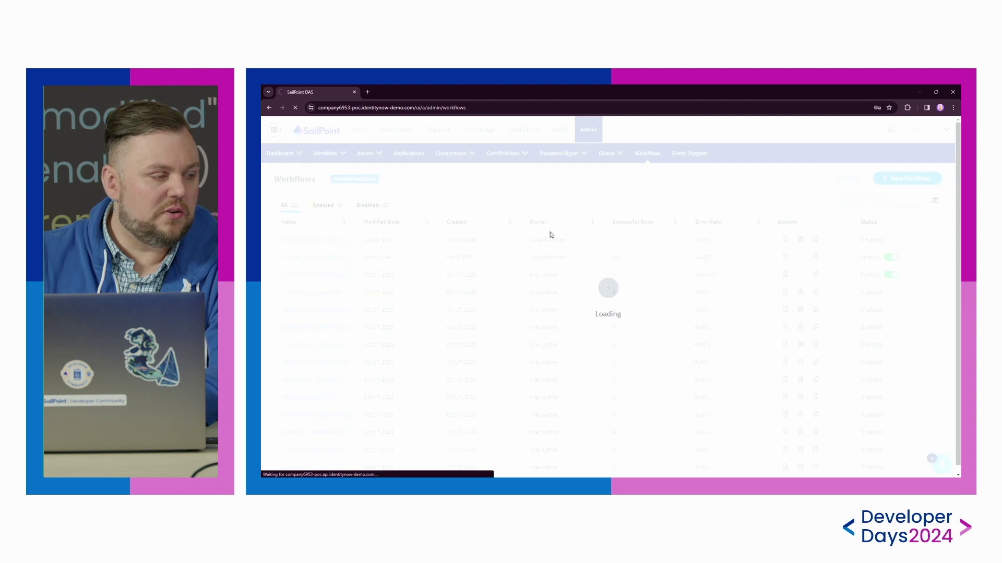
{"action": "left_click", "coordinate": [521, 178]}
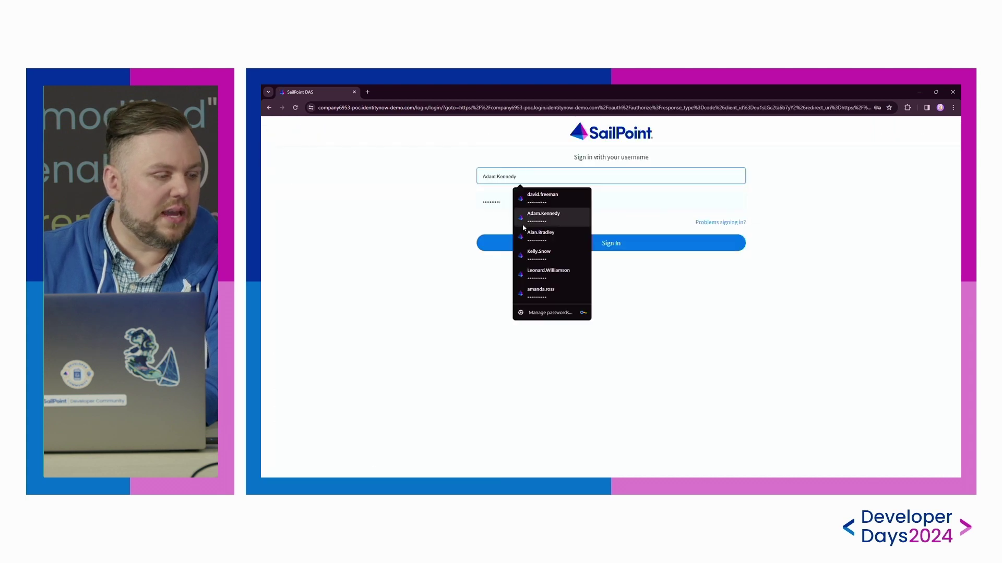
{"action": "left_click", "coordinate": [553, 261]}
{"action": "left_click", "coordinate": [577, 250]}
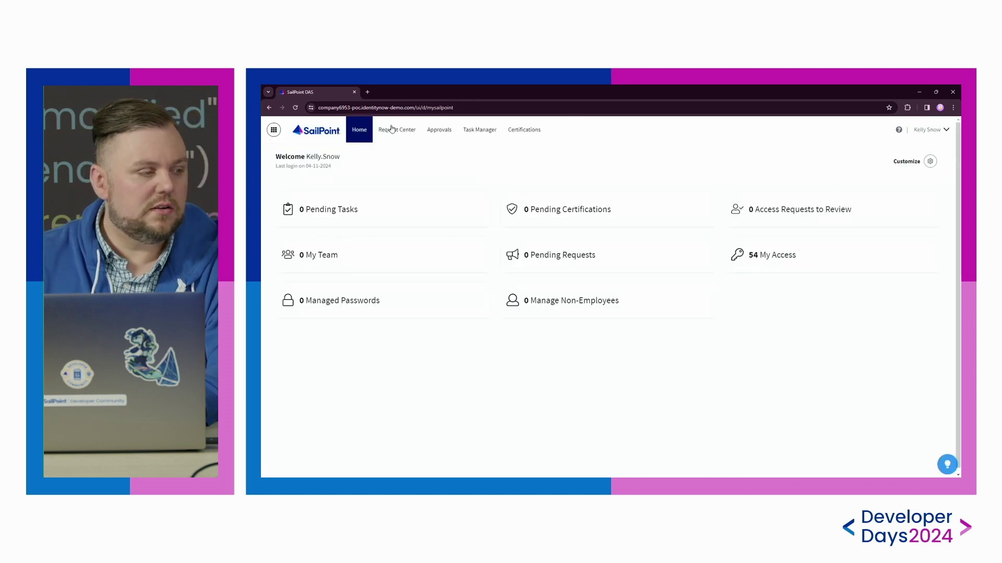
- Start a Request Center request for others, choosing the identity found by searching 'b'
{"action": "left_click", "coordinate": [392, 129]}
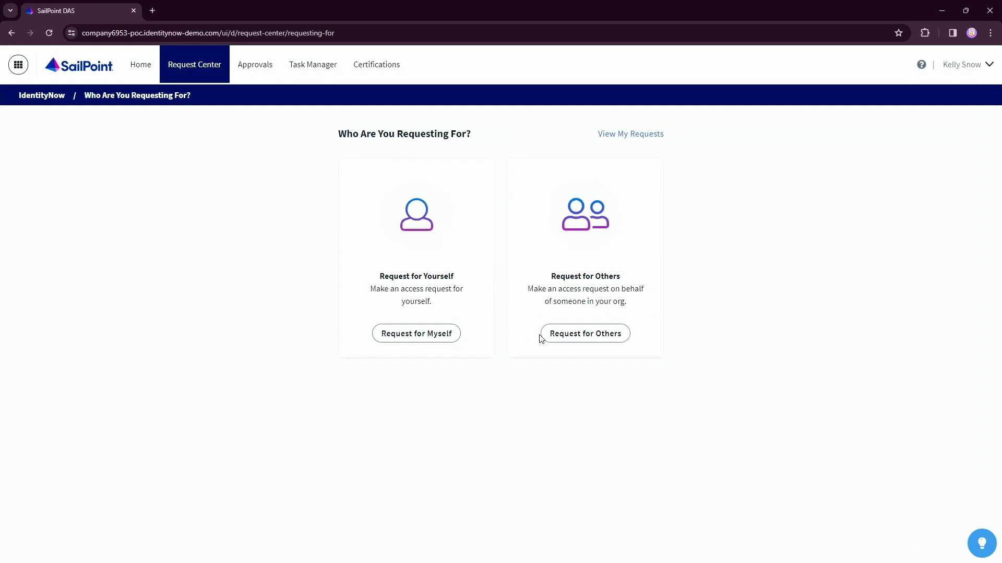
{"action": "left_click", "coordinate": [556, 334]}
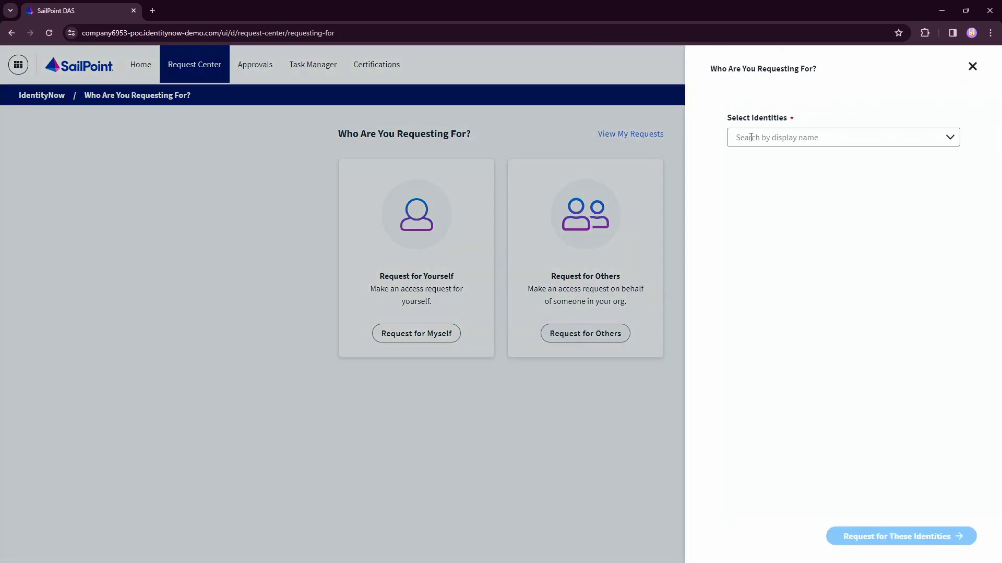
{"action": "left_click", "coordinate": [750, 137]}
{"action": "type", "text": "brad"}
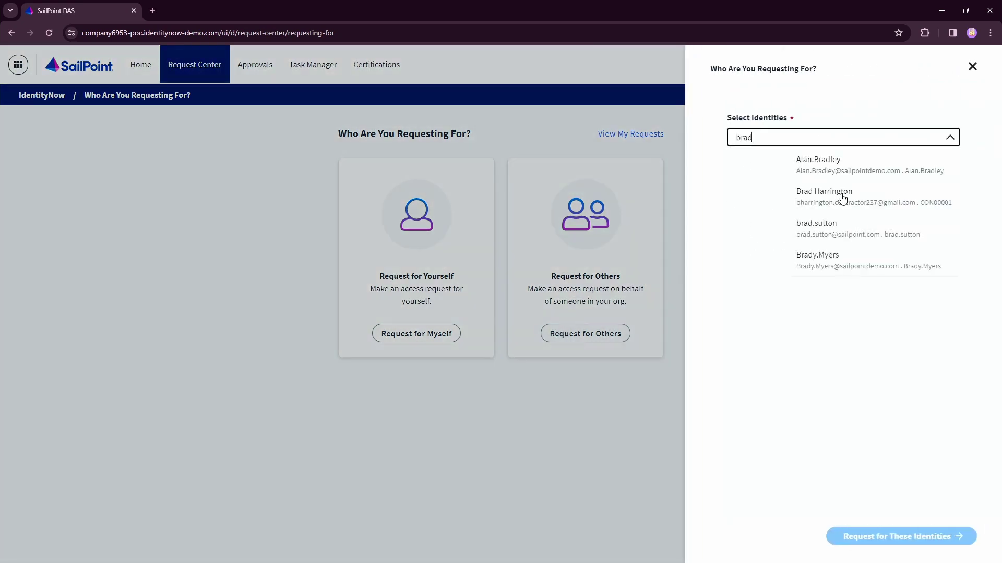
{"action": "left_click", "coordinate": [841, 196]}
{"action": "left_click", "coordinate": [913, 539]}
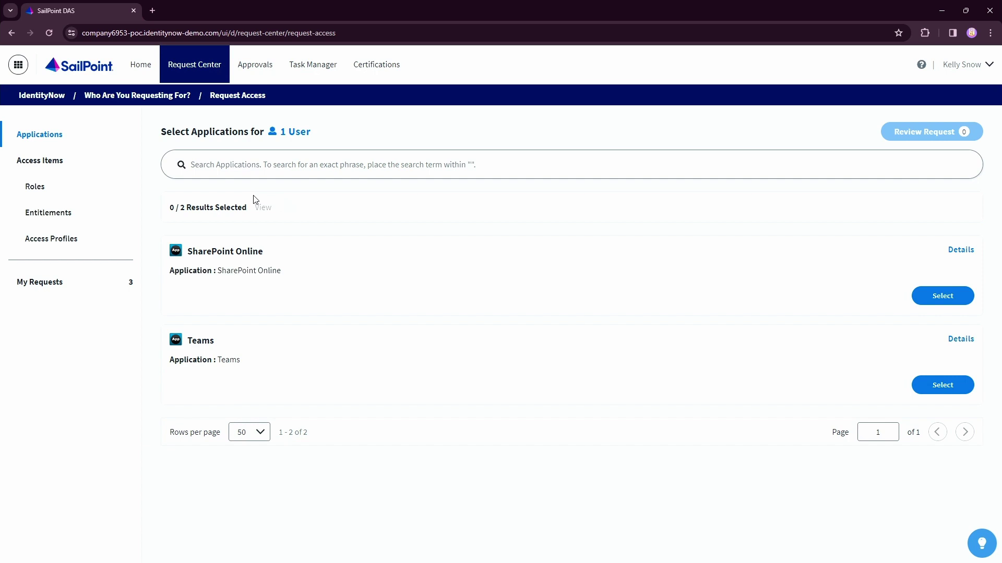
- Add the Academic and Glycine - Food Grade entitlements, review, and submit the request
{"action": "left_click", "coordinate": [64, 217]}
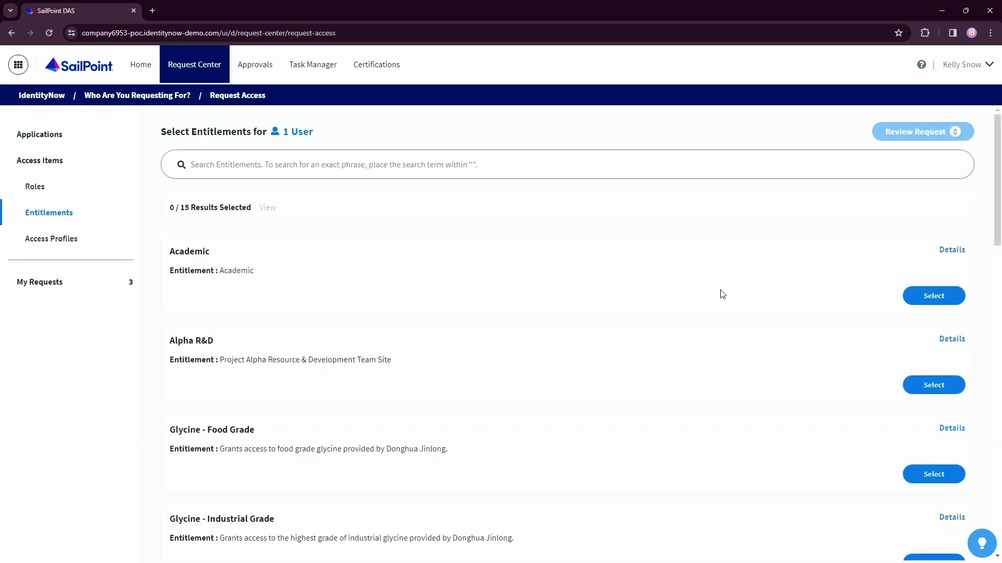
{"action": "left_click", "coordinate": [933, 297]}
{"action": "scroll", "coordinate": [616, 319], "scroll_direction": "down", "scroll_amount": 4}
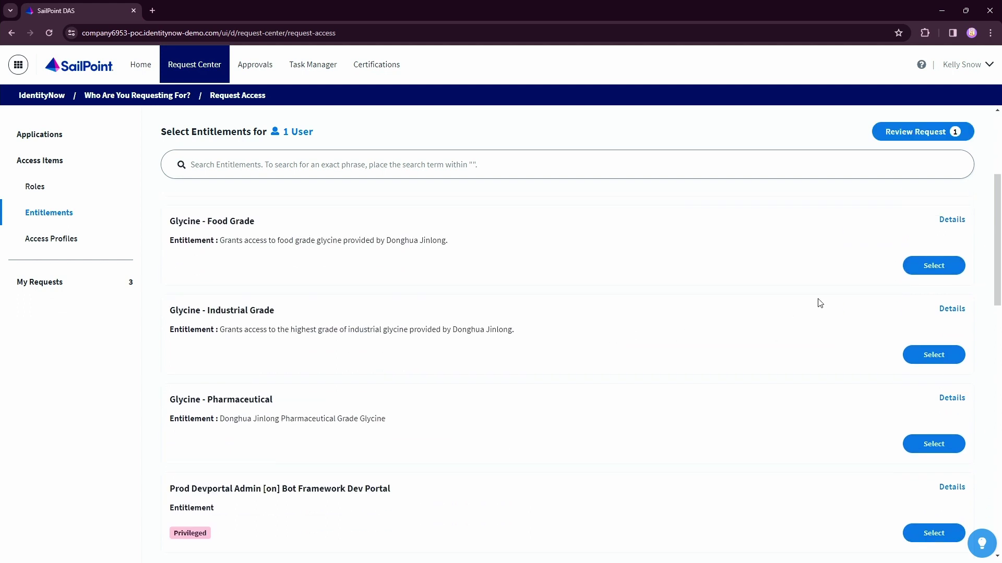
{"action": "left_click", "coordinate": [919, 271]}
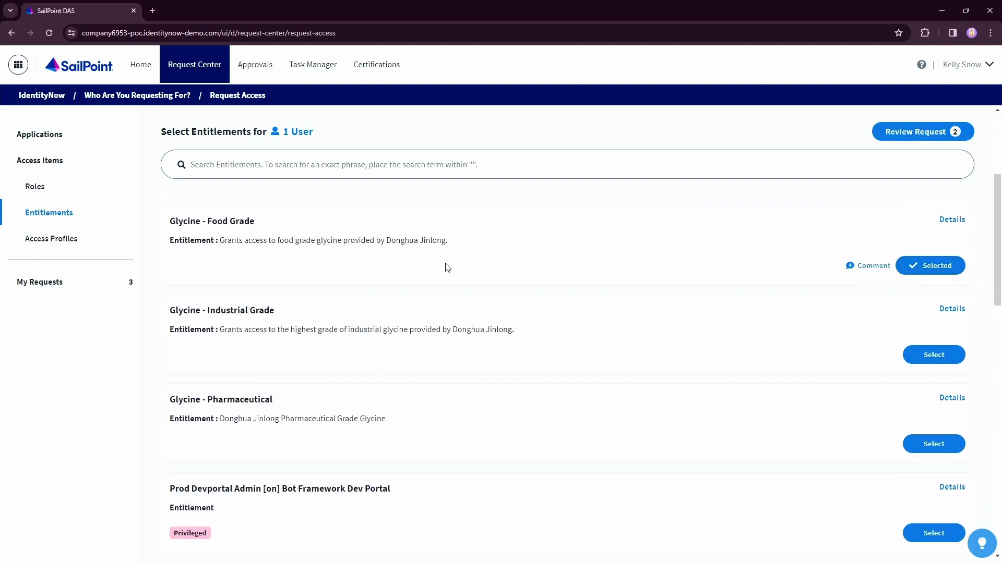
{"action": "scroll", "coordinate": [504, 268], "scroll_direction": "up", "scroll_amount": 3}
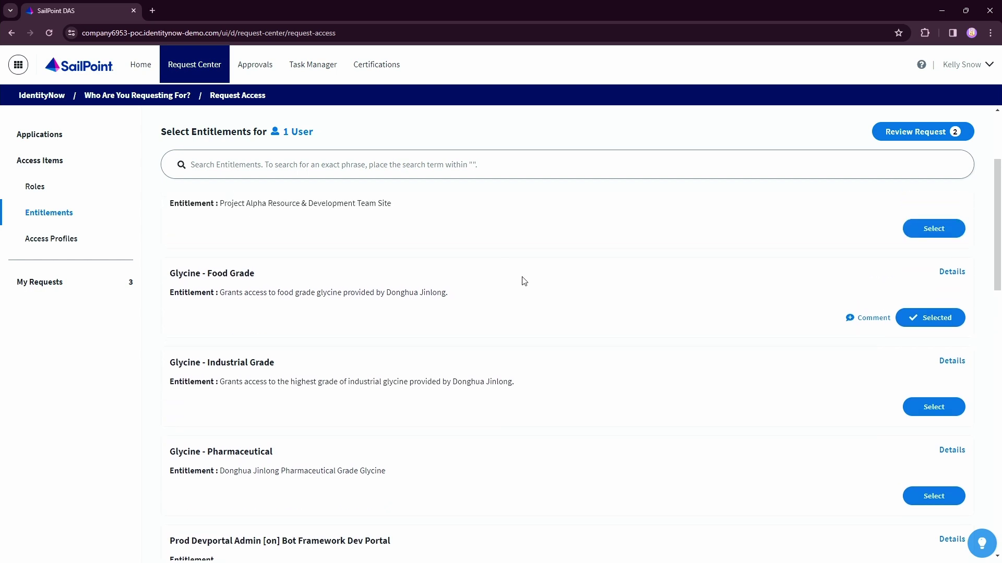
{"action": "left_click", "coordinate": [904, 133]}
{"action": "left_click", "coordinate": [926, 117]}
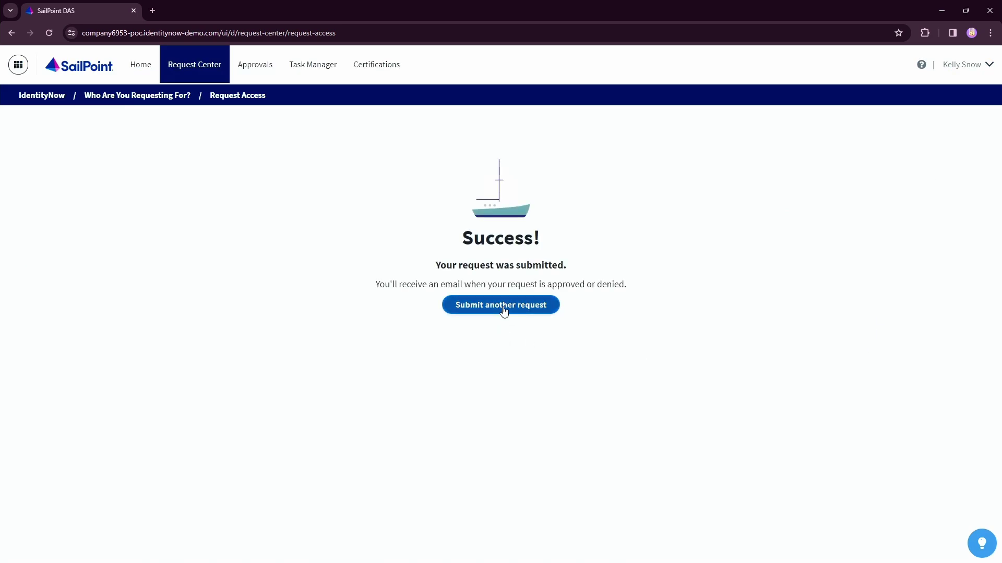
{"action": "left_click", "coordinate": [504, 309]}
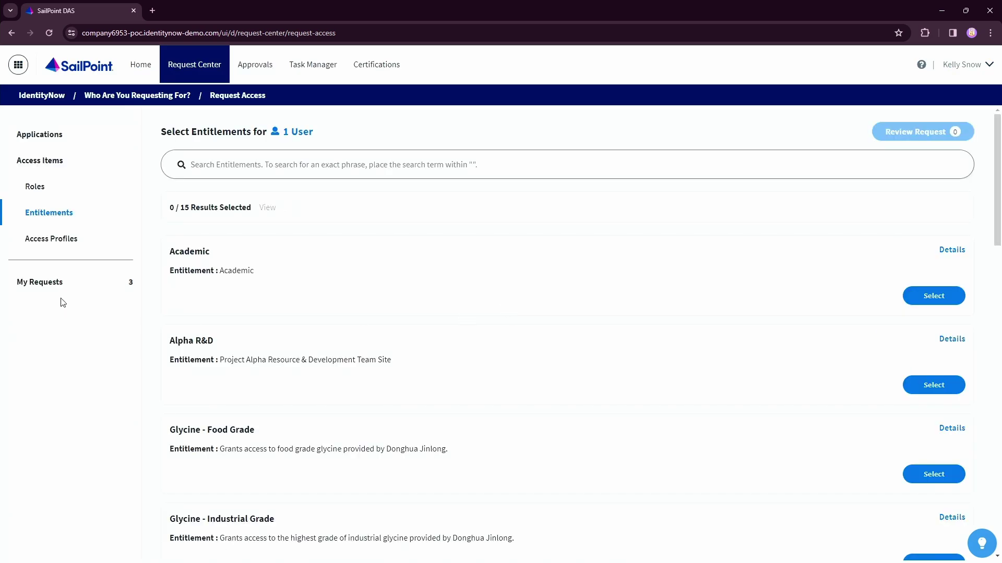
- Open My Requests and view the Glycine - Food Grade request's workflow details
{"action": "left_click", "coordinate": [47, 285]}
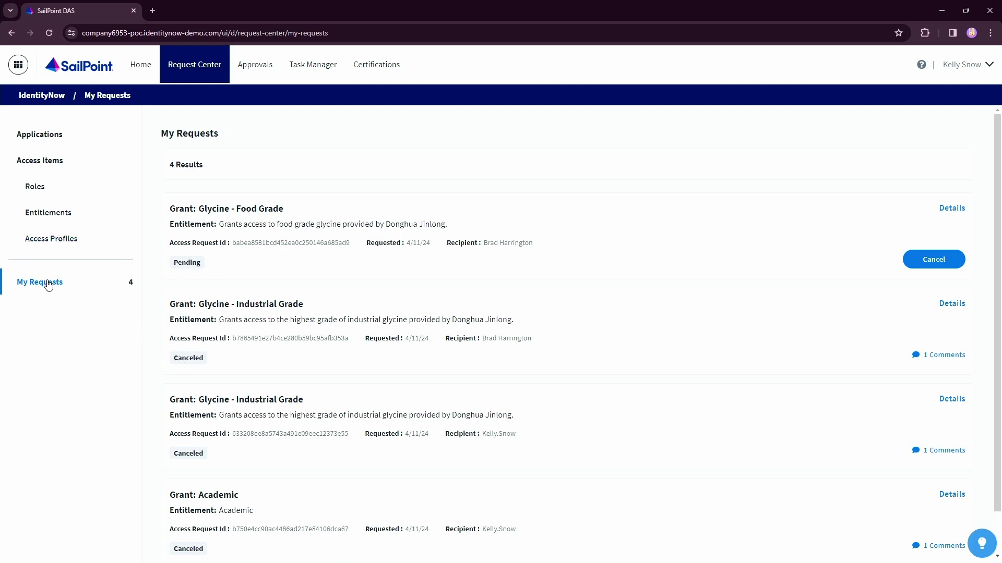
{"action": "left_click", "coordinate": [951, 208]}
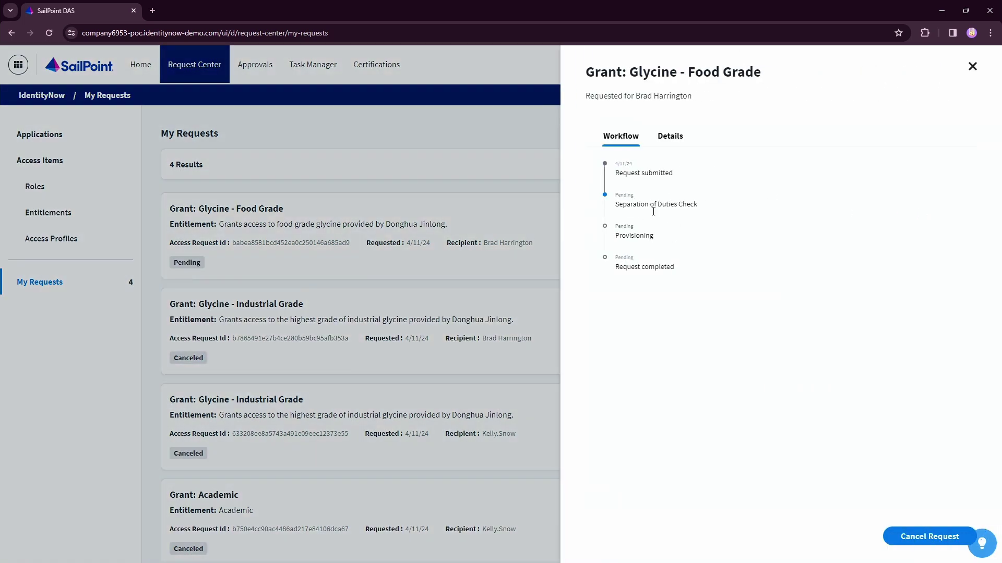
{"action": "left_click", "coordinate": [454, 146]}
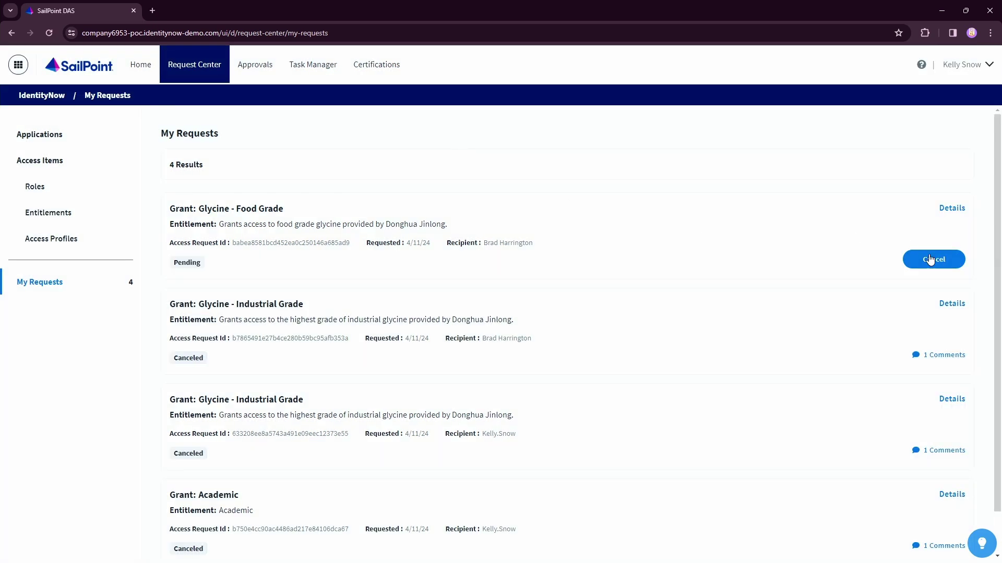
{"action": "left_click", "coordinate": [947, 215]}
{"action": "left_click", "coordinate": [942, 208]}
{"action": "left_click", "coordinate": [412, 180]}
{"action": "left_click", "coordinate": [945, 210]}
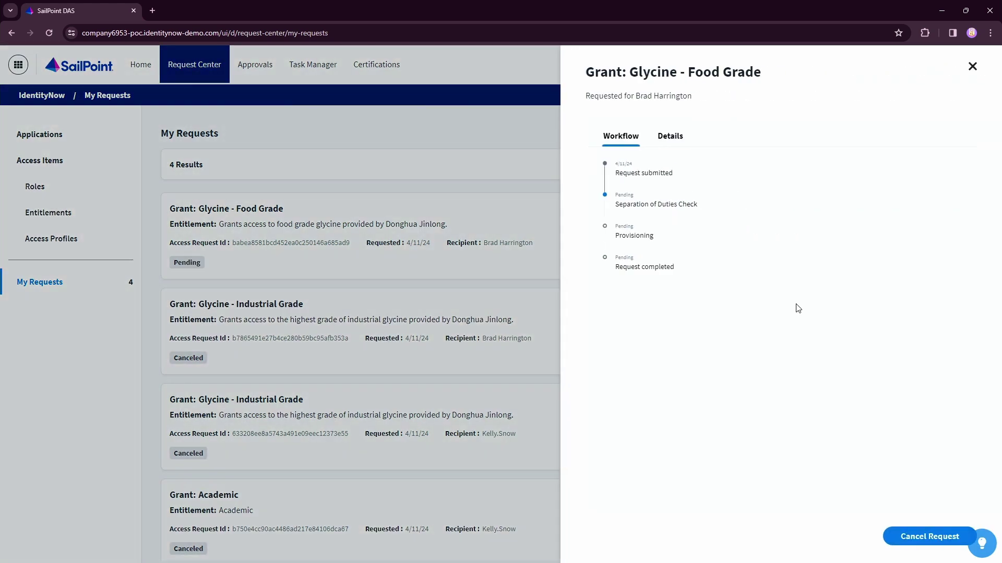
{"action": "left_click", "coordinate": [438, 201]}
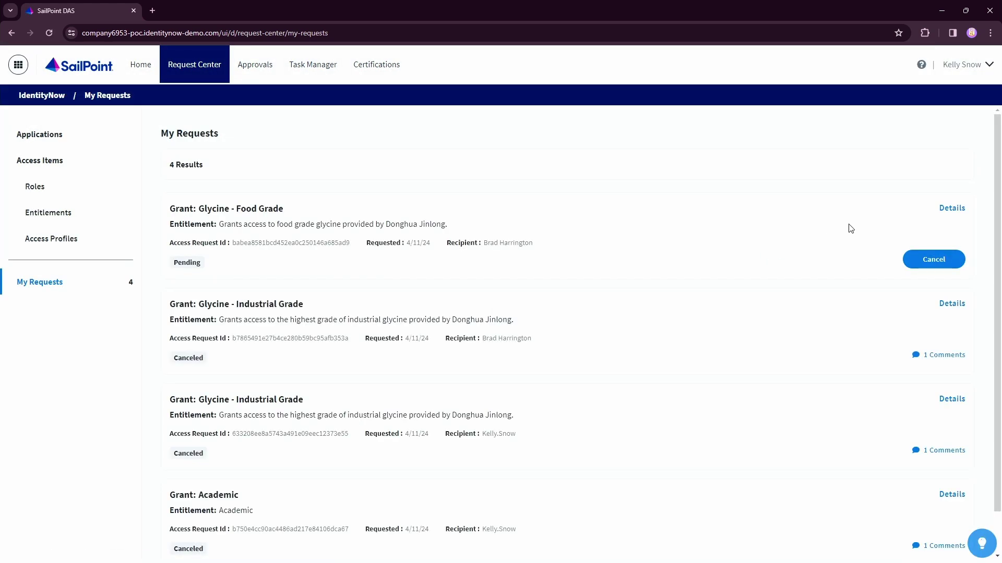
- Keep reopening the Glycine - Food Grade request details to check for new approval steps
{"action": "left_click", "coordinate": [954, 210]}
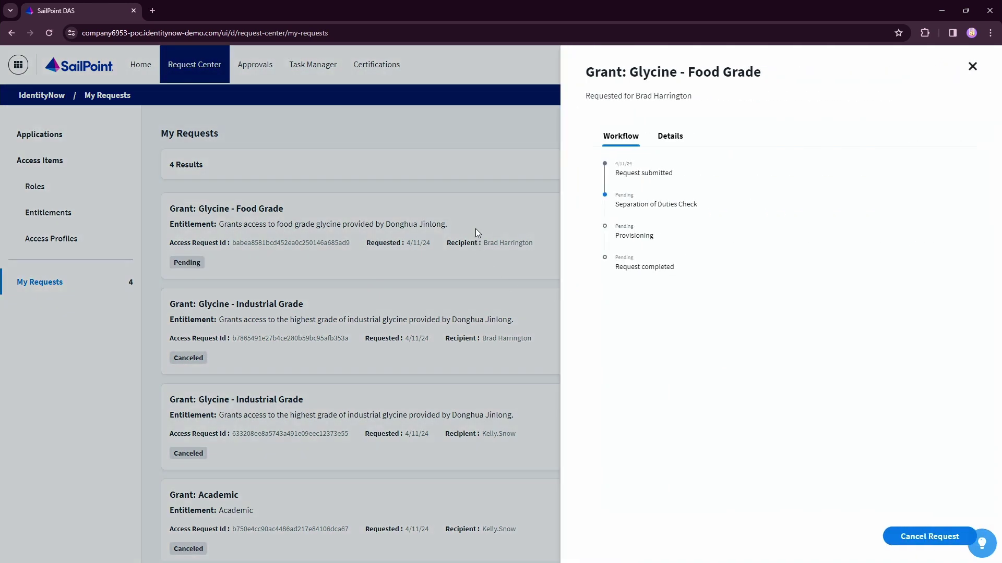
{"action": "left_click", "coordinate": [488, 207]}
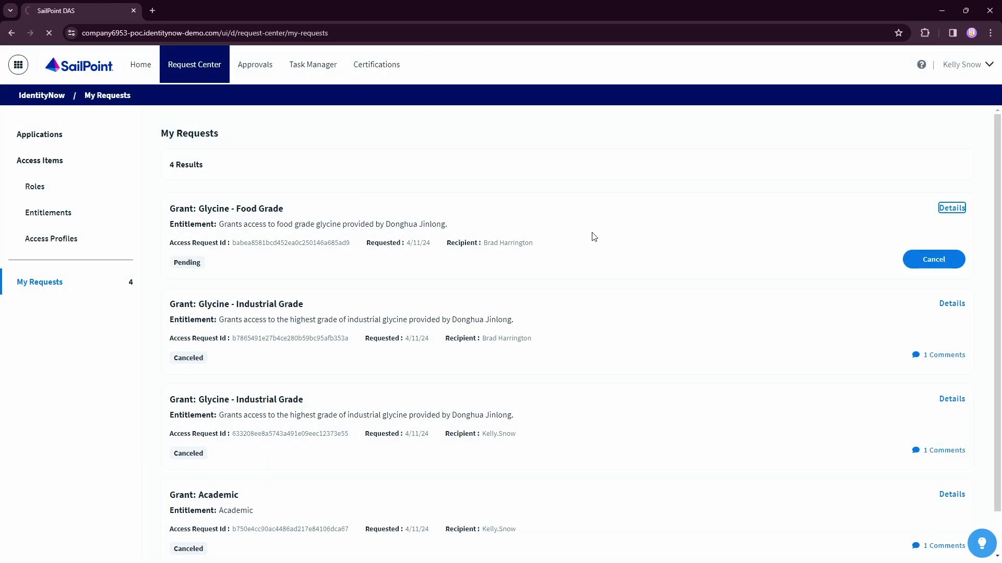
{"action": "left_click", "coordinate": [953, 208]}
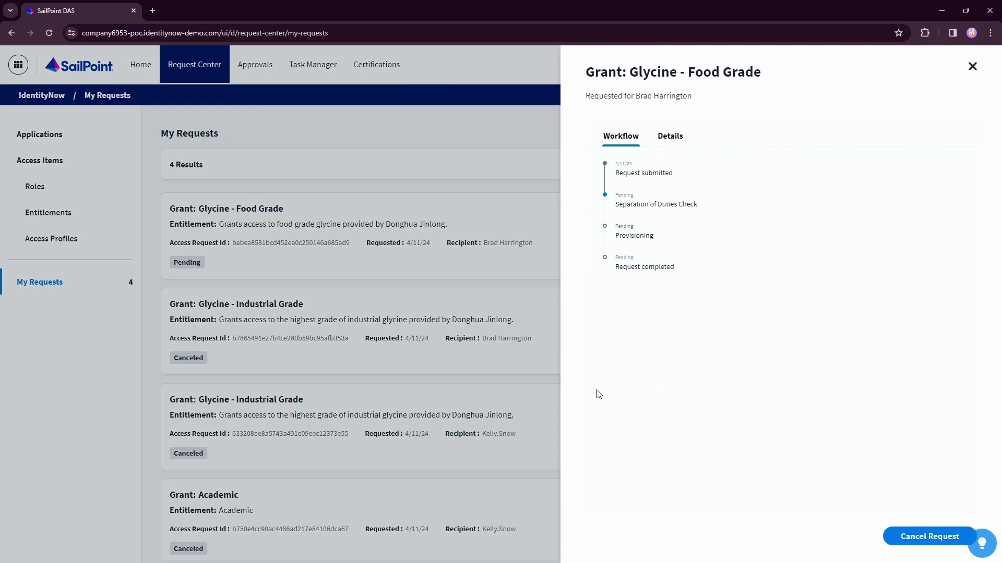
{"action": "left_click", "coordinate": [500, 235]}
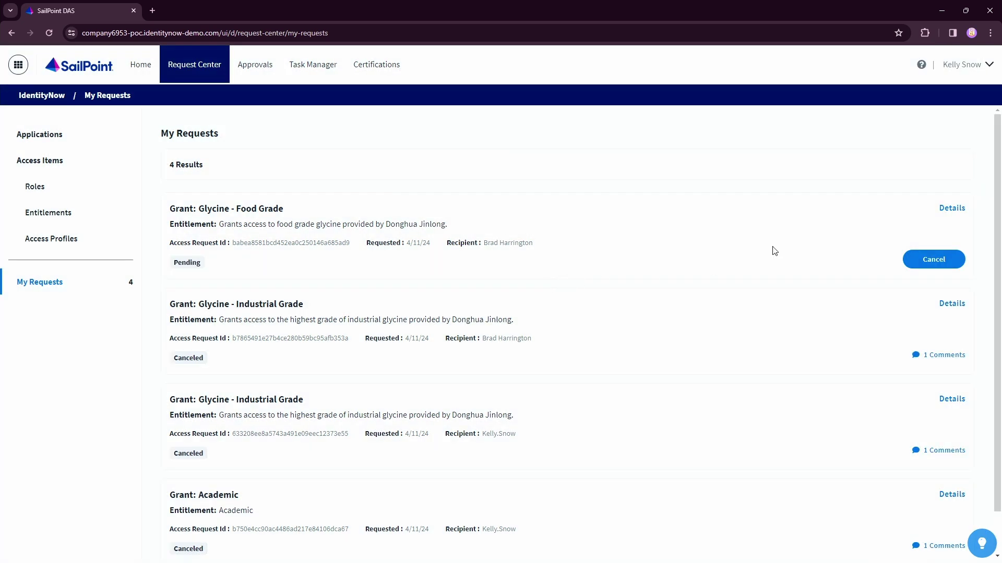
{"action": "left_click", "coordinate": [952, 209]}
{"action": "left_click", "coordinate": [952, 209]}
{"action": "left_click", "coordinate": [484, 208]}
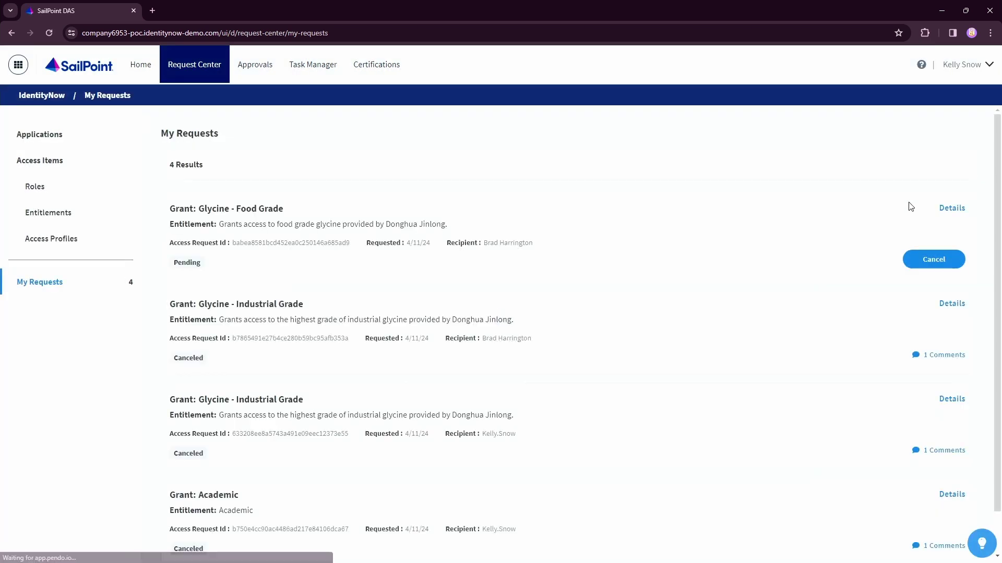
{"action": "left_click", "coordinate": [957, 208]}
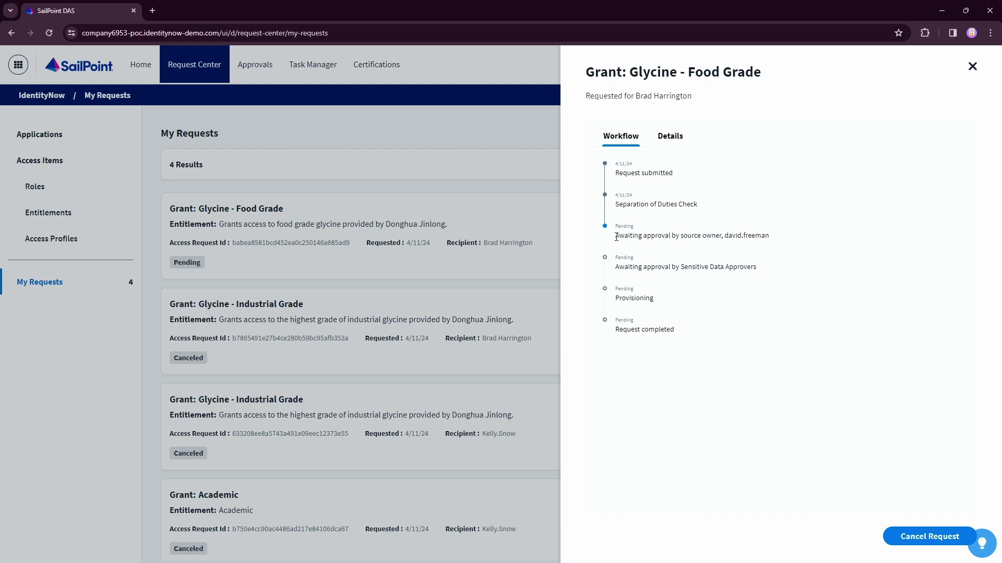
{"action": "left_click_drag", "start_coordinate": [616, 237], "coordinate": [832, 250]}
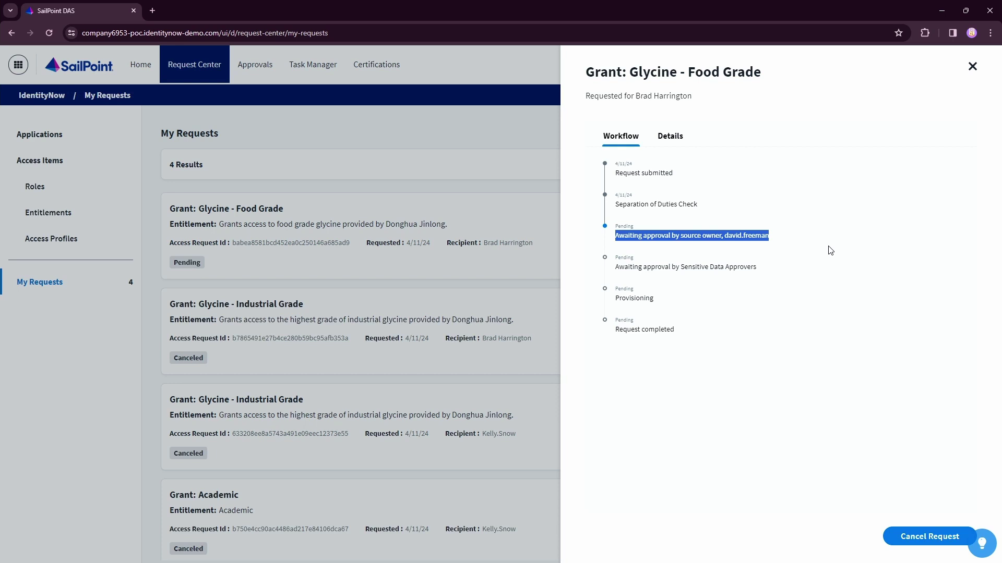
{"action": "left_click_drag", "start_coordinate": [657, 267], "coordinate": [768, 276]}
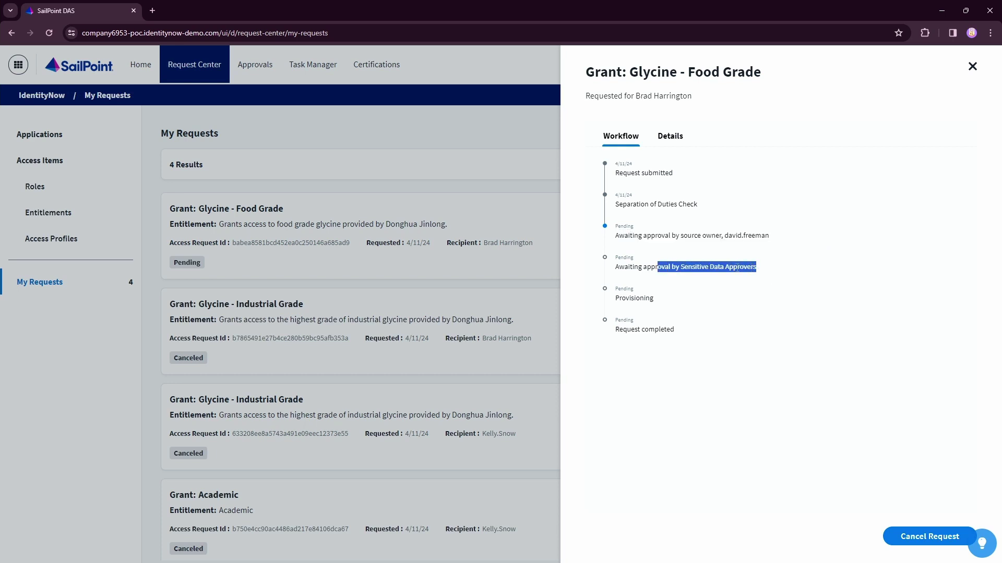
{"action": "left_click", "coordinate": [506, 206]}
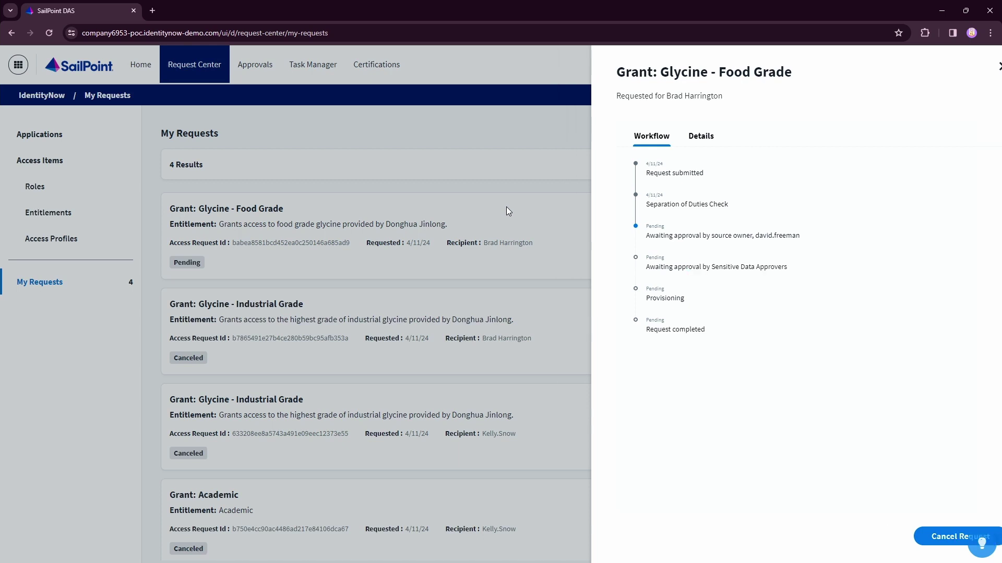
{"action": "scroll", "coordinate": [830, 435], "scroll_direction": "down", "scroll_amount": 2}
{"action": "scroll", "coordinate": [829, 436], "scroll_direction": "up", "scroll_amount": 1}
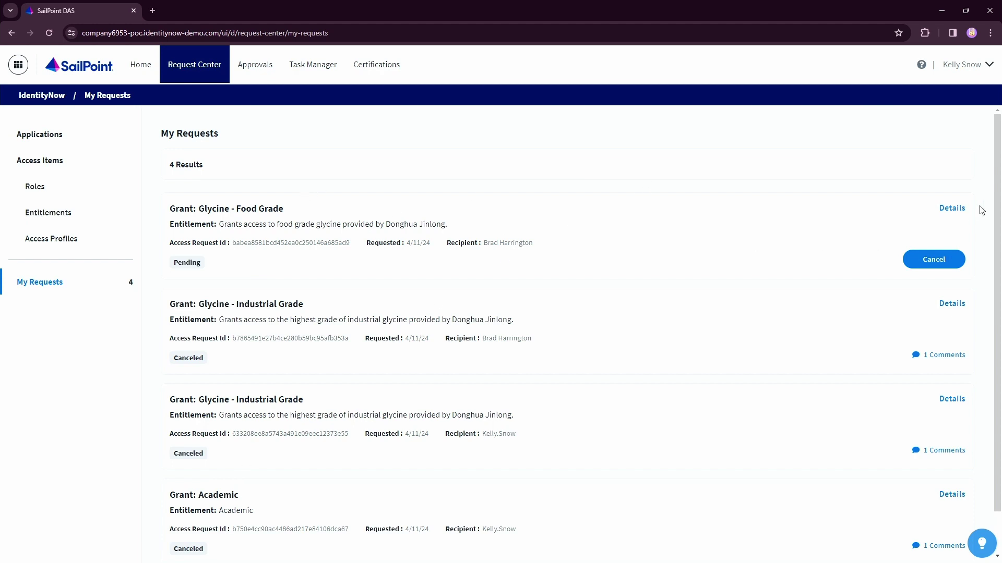
{"action": "left_click", "coordinate": [952, 209]}
{"action": "left_click_drag", "start_coordinate": [721, 236], "coordinate": [806, 243]}
{"action": "left_click", "coordinate": [497, 178]}
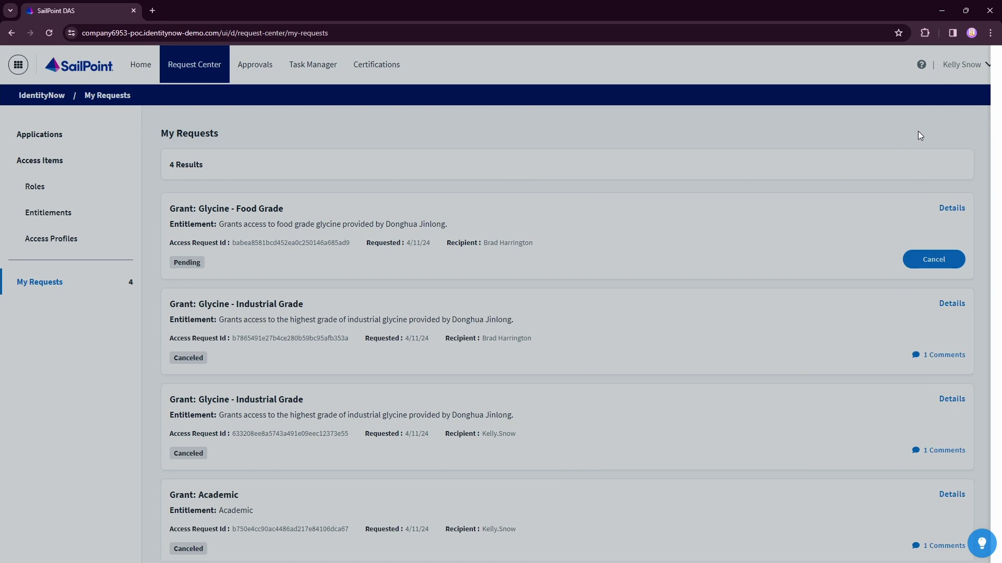